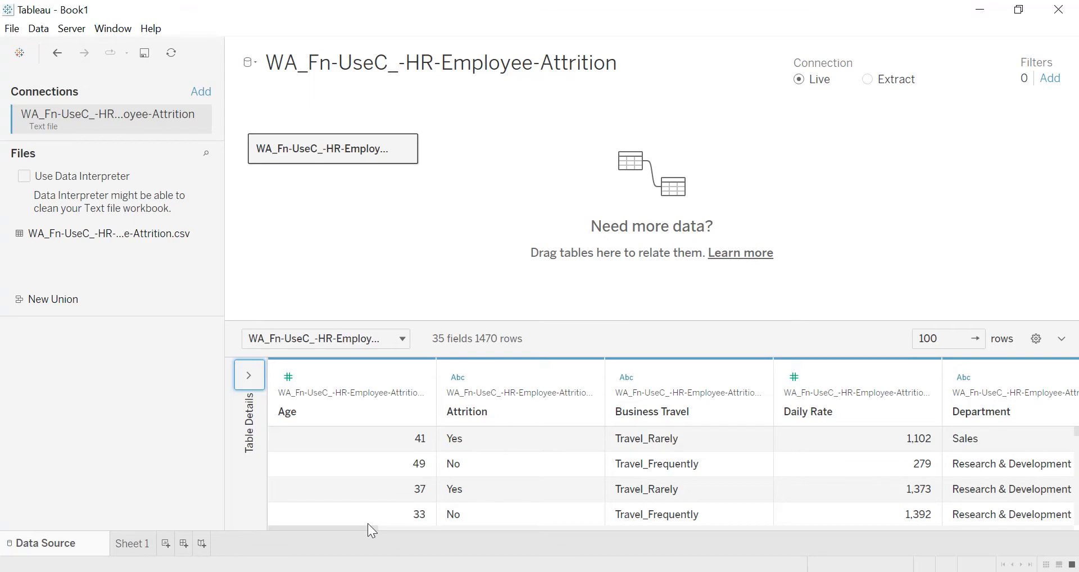
- Open Sheet 1 and rename it as Total employees
{"action": "left_click", "coordinate": [325, 523]}
{"action": "left_click_drag", "start_coordinate": [334, 525], "coordinate": [1070, 528]}
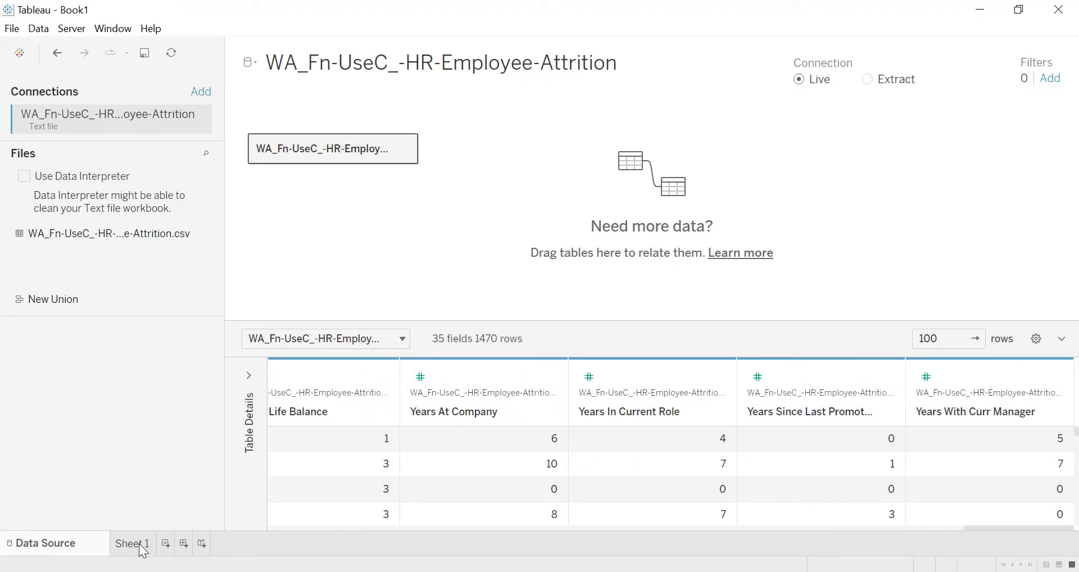
{"action": "left_click", "coordinate": [132, 544]}
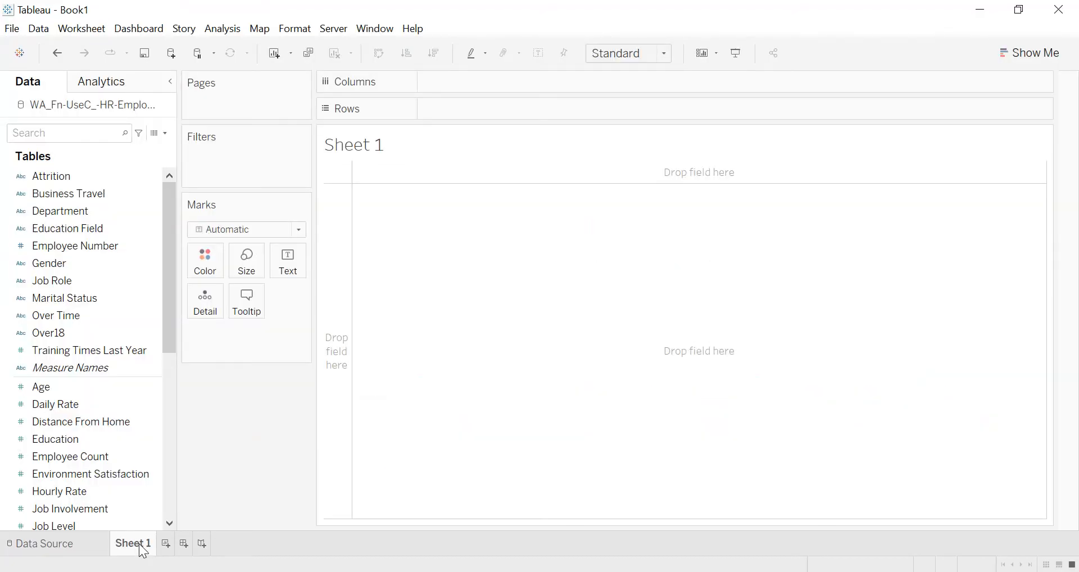
{"action": "type", "text": "Total employees"}
{"action": "key", "text": "Return"}
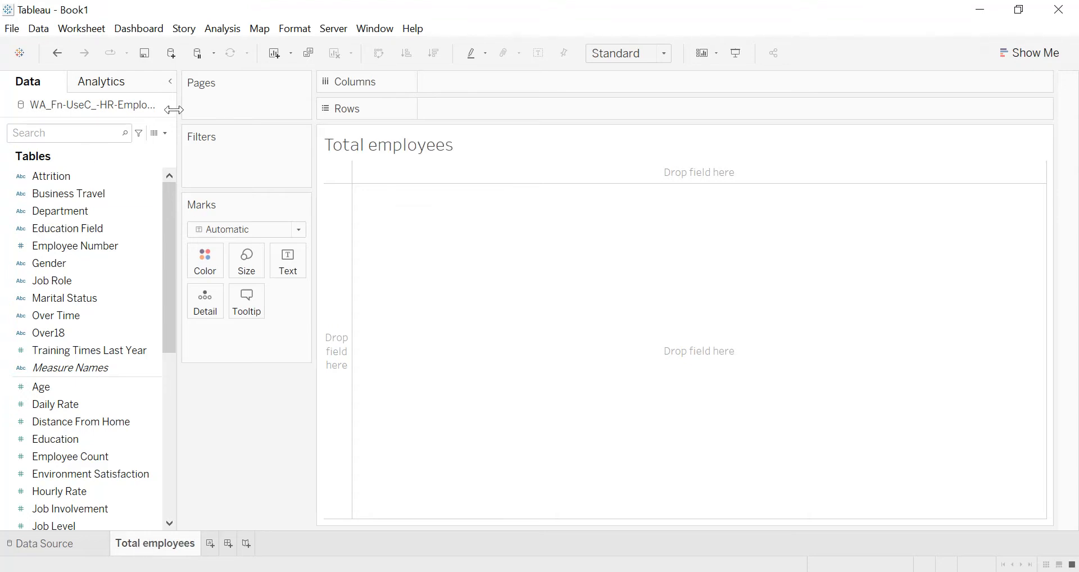
- Create a calculated field named Total employees with the text formula "Total employees"
{"action": "left_click", "coordinate": [167, 131]}
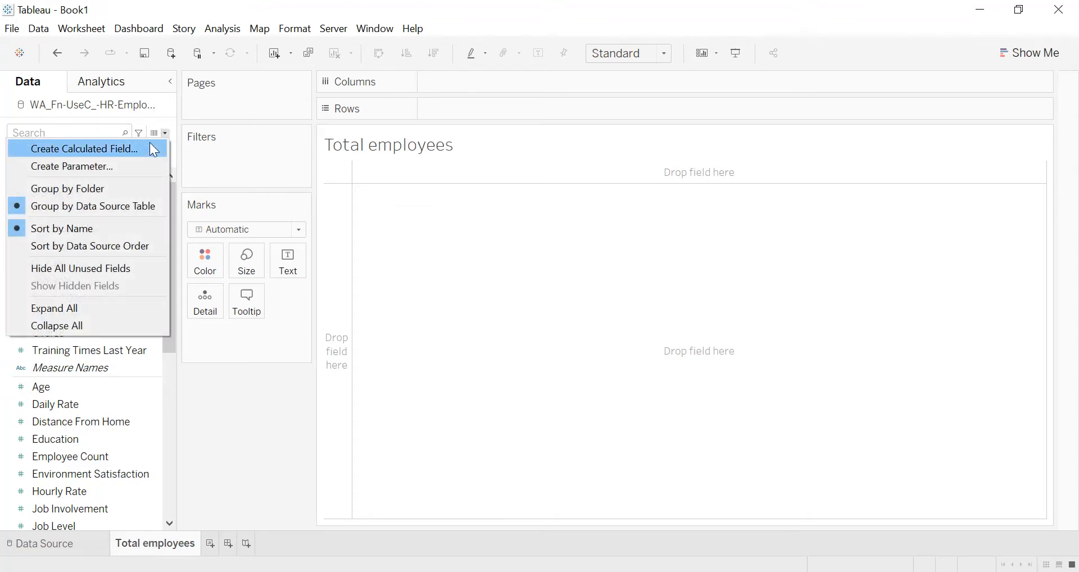
{"action": "left_click", "coordinate": [150, 145]}
{"action": "type", "text": "Total employees"}
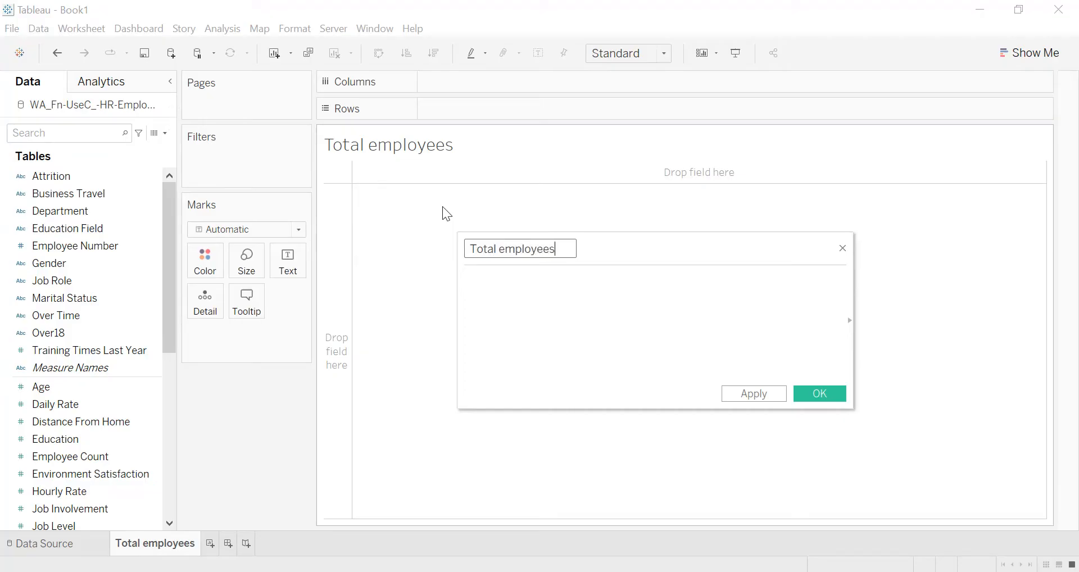
{"action": "key", "text": "ctrl+a"}
{"action": "key", "text": "ctrl+c"}
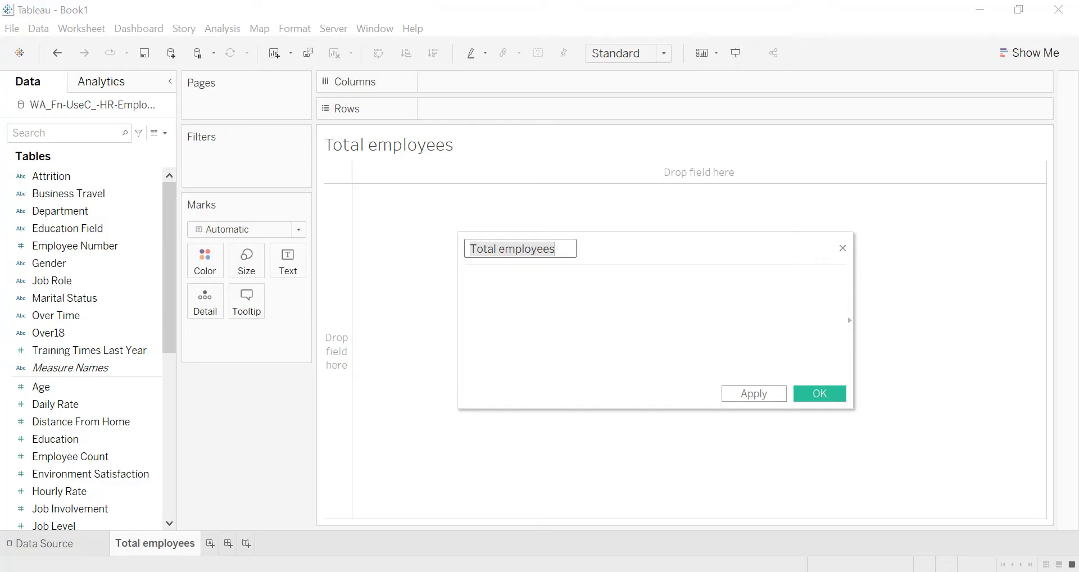
{"action": "key", "text": "Tab"}
{"action": "type", "text": "\""}
{"action": "key", "text": "ctrl+v"}
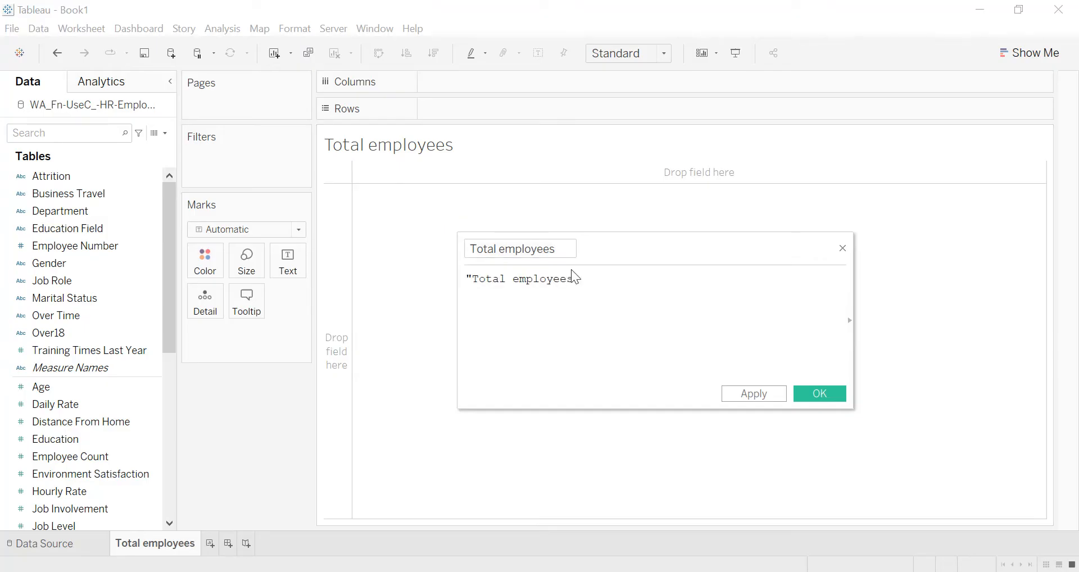
{"action": "type", "text": "\""}
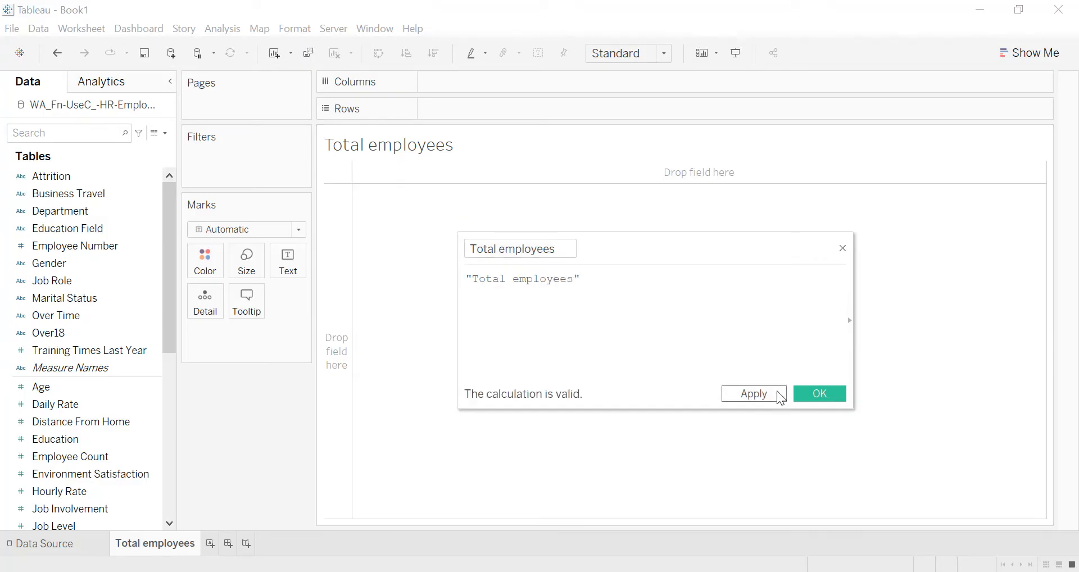
{"action": "left_click", "coordinate": [779, 394]}
{"action": "left_click", "coordinate": [807, 396]}
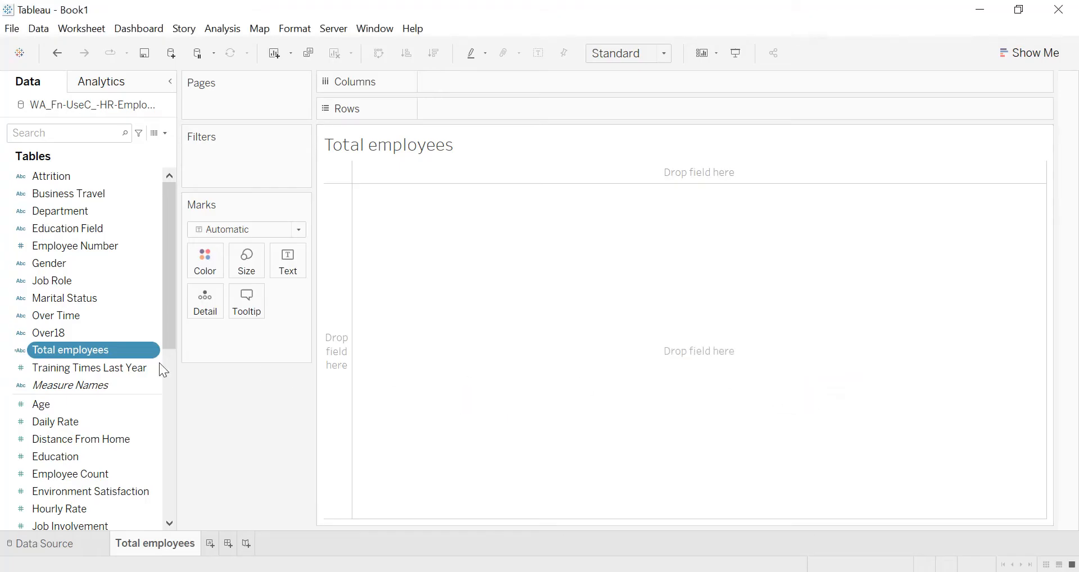
- Display the Total employees field and the Employee Count sum as text marks, and hide the sheet title
{"action": "left_click_drag", "start_coordinate": [75, 353], "coordinate": [289, 280]}
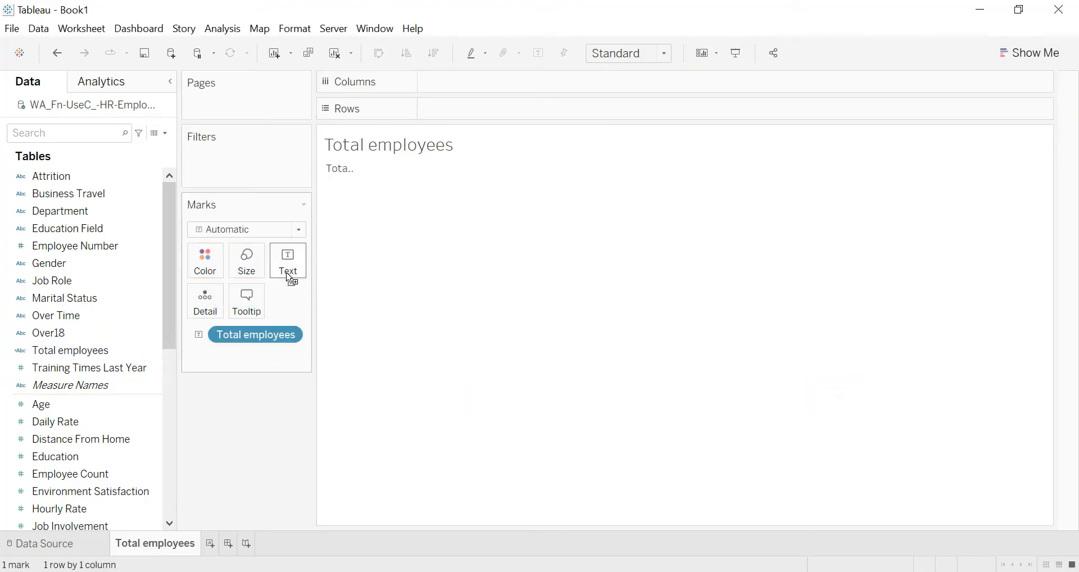
{"action": "right_click", "coordinate": [390, 147]}
{"action": "left_click", "coordinate": [435, 195]}
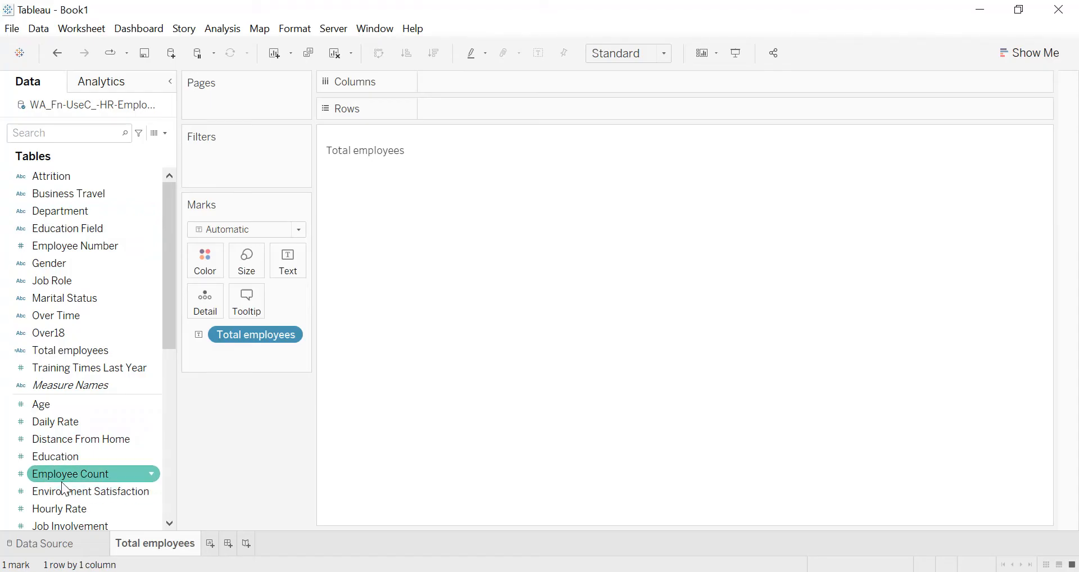
{"action": "left_click_drag", "start_coordinate": [65, 475], "coordinate": [284, 269]}
- Format the default worksheet font of the Total employees sheet as bold, size 10
{"action": "mouse_move", "coordinate": [374, 165]}
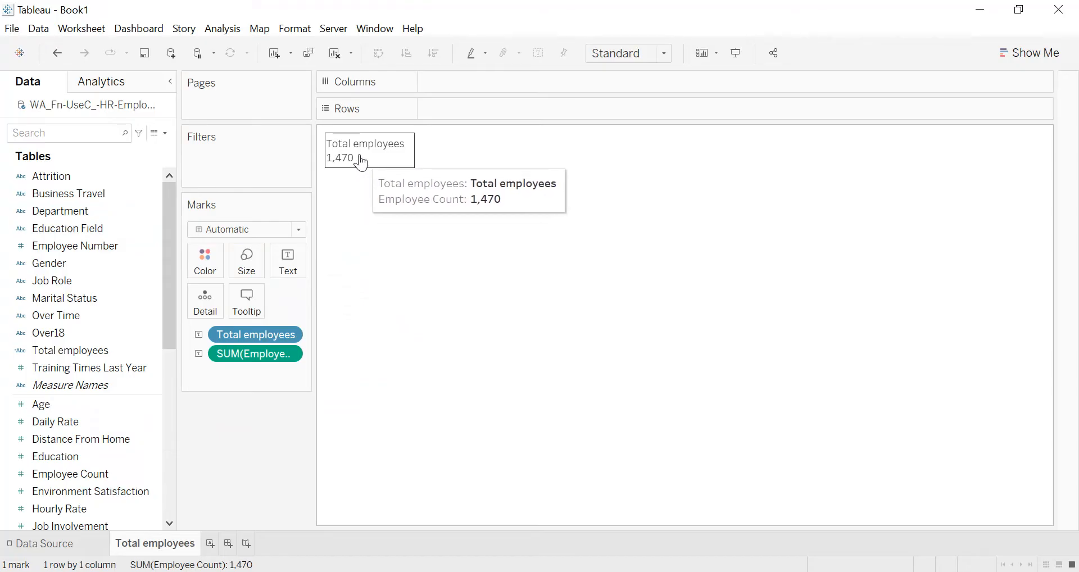
{"action": "right_click", "coordinate": [365, 161]}
{"action": "left_click", "coordinate": [422, 238]}
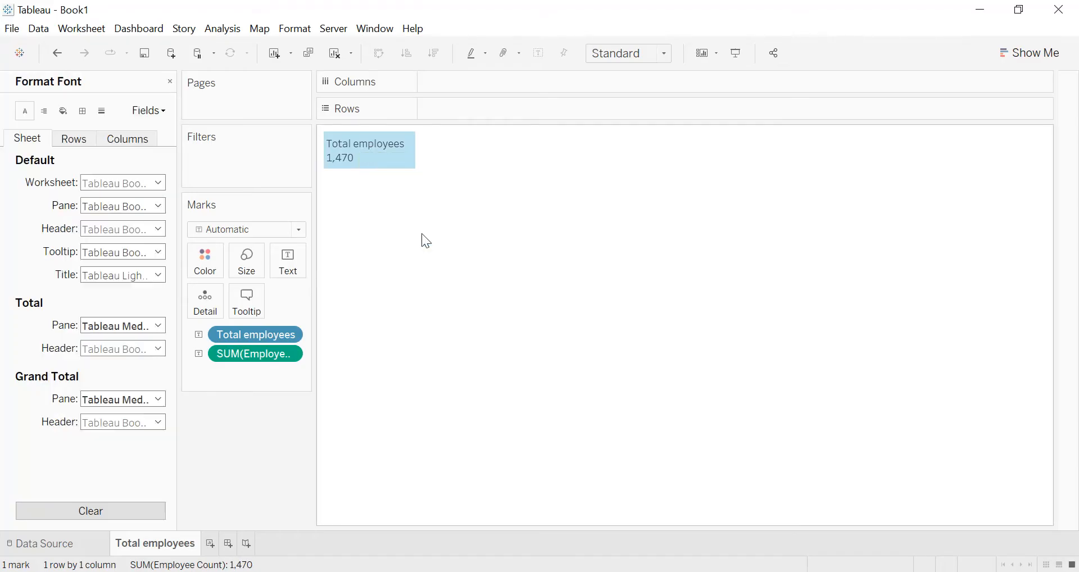
{"action": "left_click", "coordinate": [117, 181]}
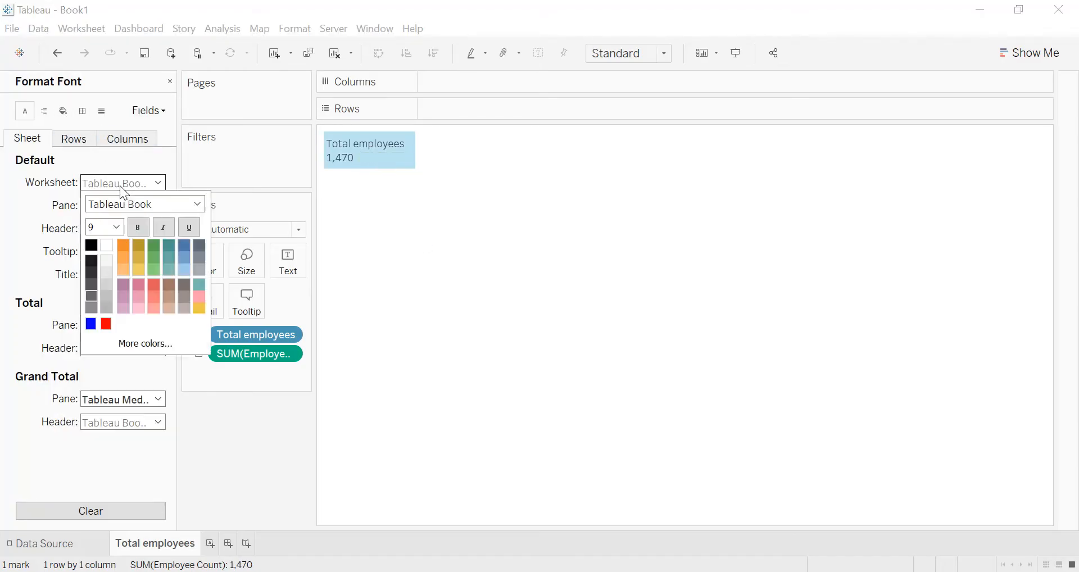
{"action": "left_click", "coordinate": [137, 227]}
{"action": "left_click", "coordinate": [116, 226]}
{"action": "left_click", "coordinate": [109, 260]}
{"action": "left_click", "coordinate": [25, 225]}
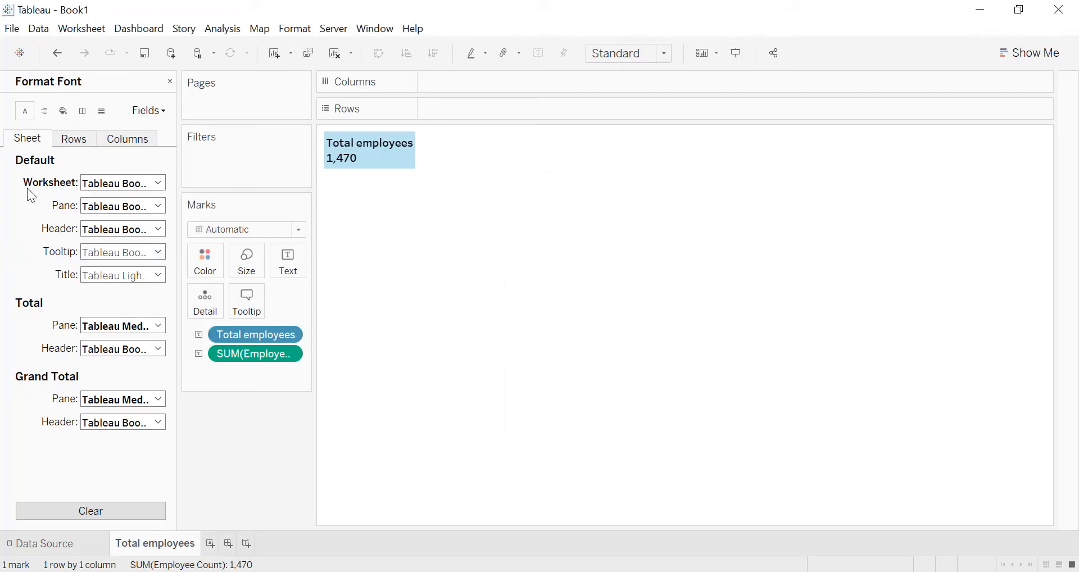
- Center the default pane alignment horizontally on the Total employees sheet
{"action": "left_click", "coordinate": [47, 110]}
{"action": "left_click", "coordinate": [109, 185]}
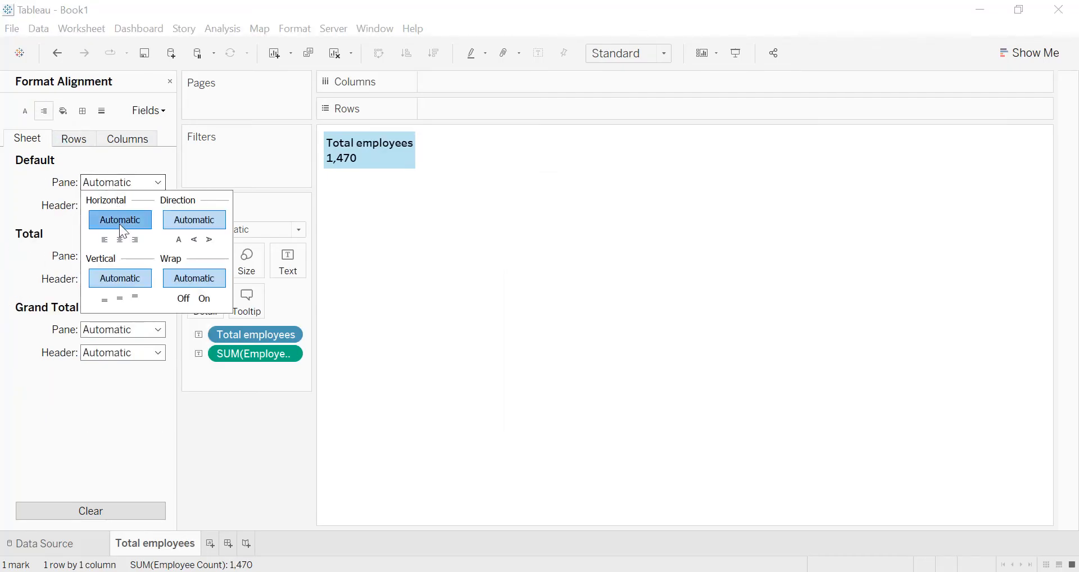
{"action": "left_click", "coordinate": [121, 241]}
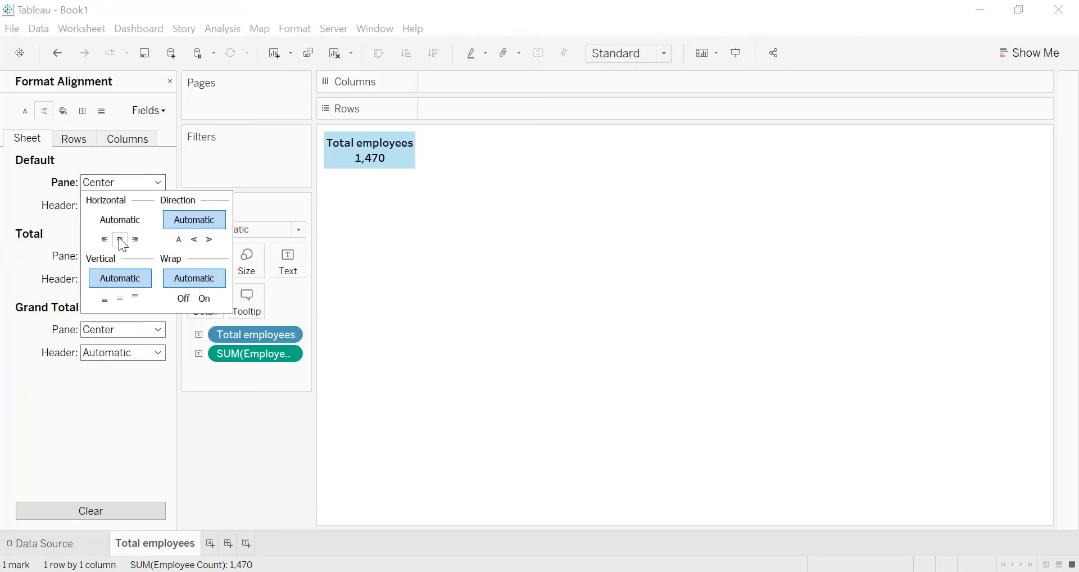
{"action": "left_click", "coordinate": [33, 204]}
{"action": "left_click", "coordinate": [419, 214]}
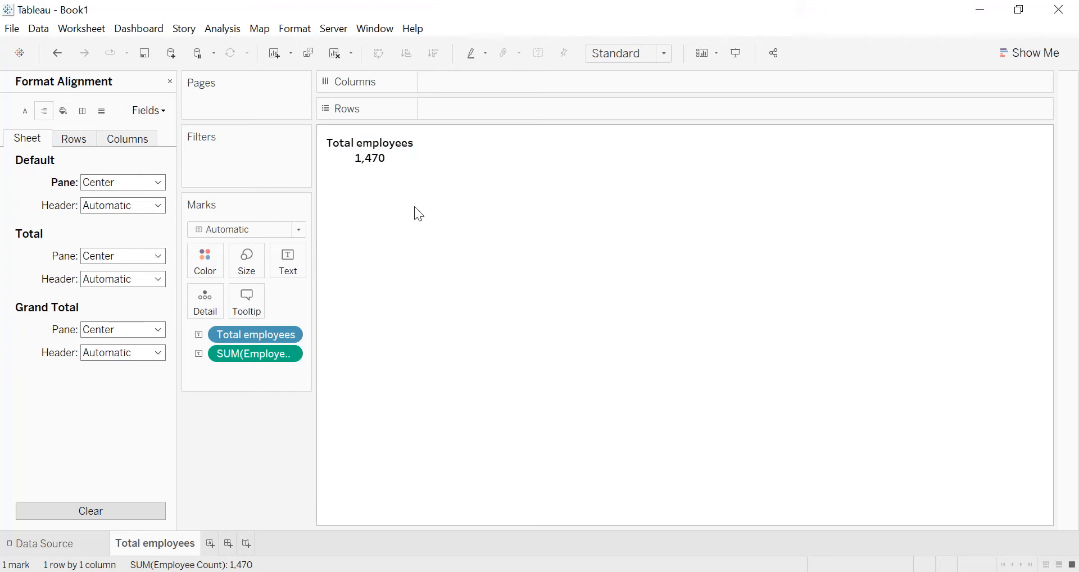
- Add a new worksheet and name it Average age
{"action": "left_click", "coordinate": [211, 544]}
{"action": "double_click", "coordinate": [219, 544]}
{"action": "type", "text": "Average age"}
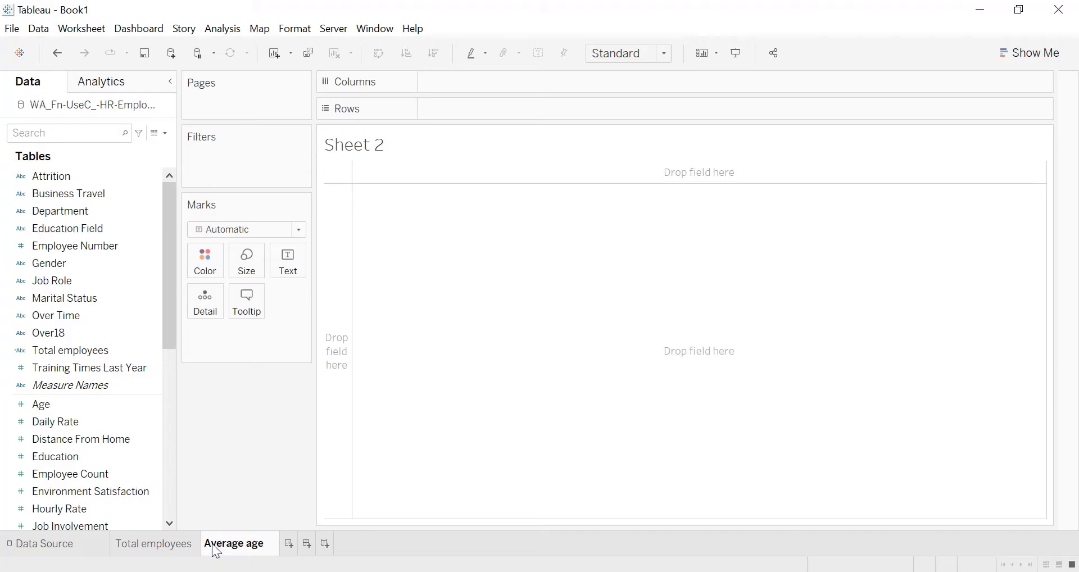
{"action": "key", "text": "ctrl+a"}
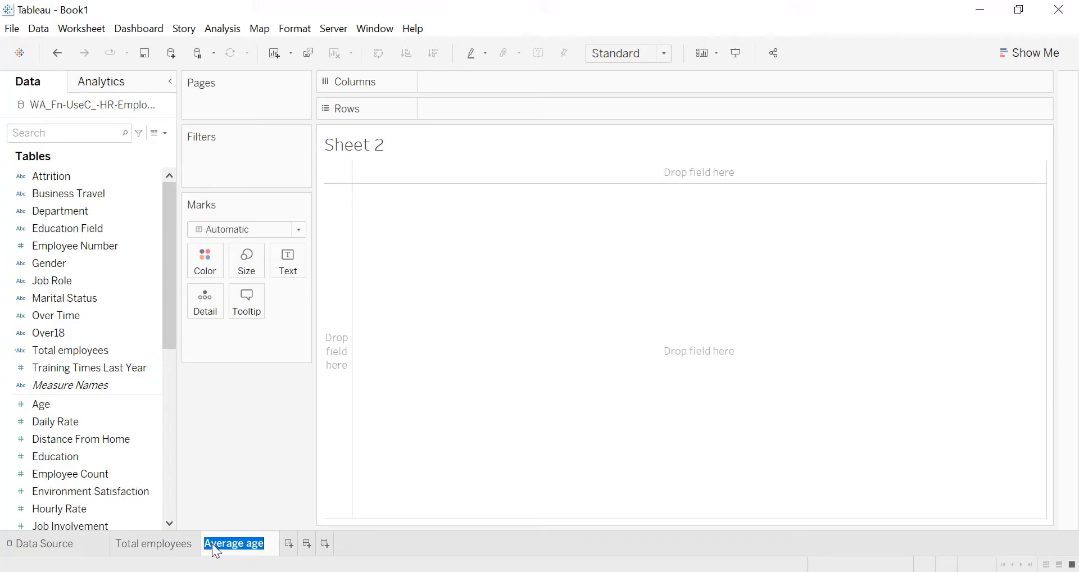
{"action": "left_click", "coordinate": [376, 474]}
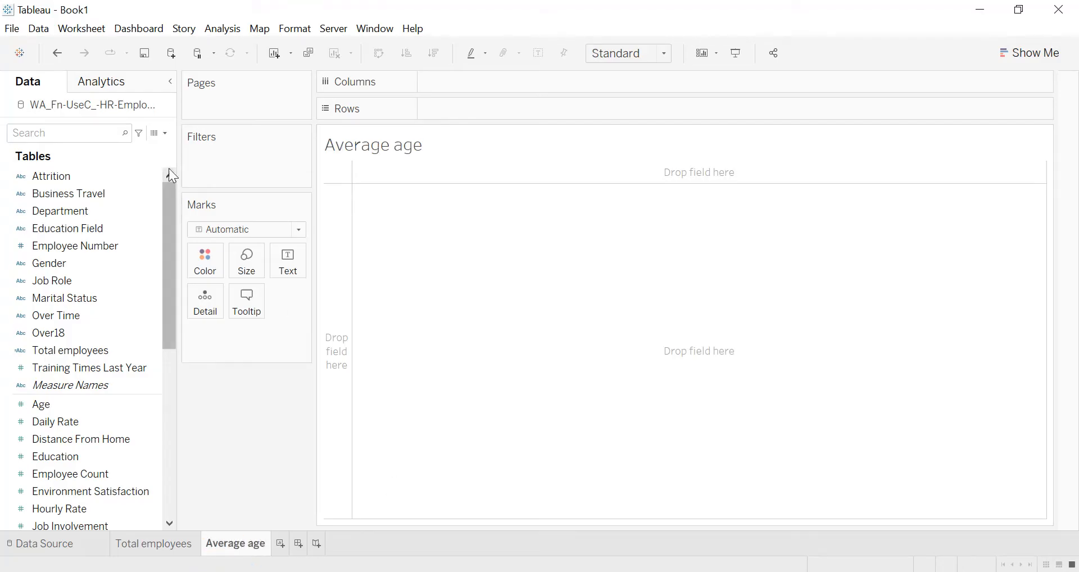
- Create a calculated field named Average age with the text formula "Average age"
{"action": "left_click", "coordinate": [168, 137]}
{"action": "left_click", "coordinate": [156, 146]}
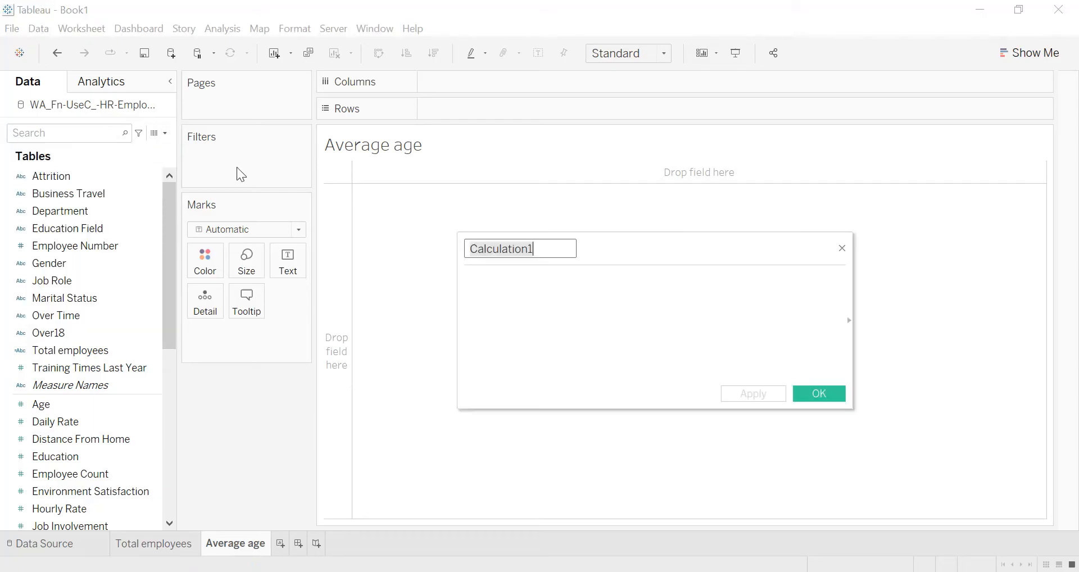
{"action": "type", "text": "Average age"}
{"action": "left_click", "coordinate": [562, 269]}
{"action": "type", "text": "\"Average age\""}
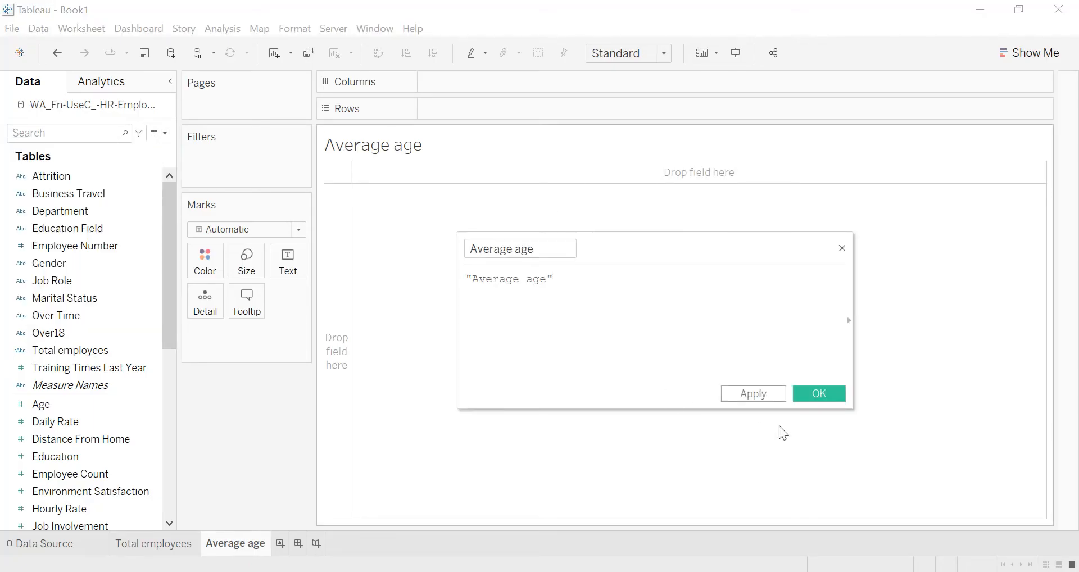
{"action": "left_click", "coordinate": [764, 394]}
{"action": "left_click", "coordinate": [815, 394]}
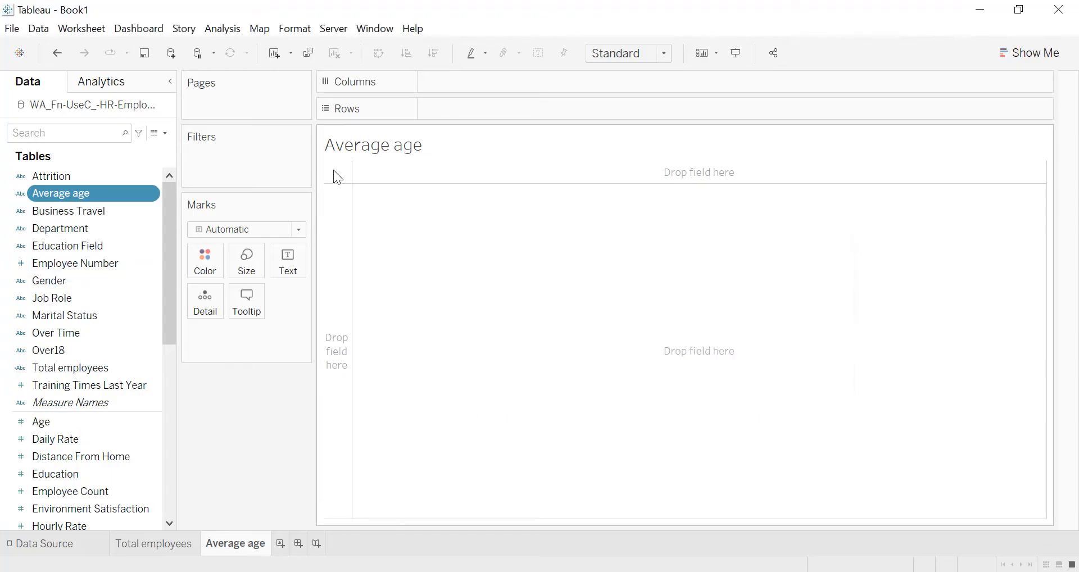
- Hide the sheet title, place the Average age field as a text mark, and widen its cell to fit the label
{"action": "right_click", "coordinate": [353, 152]}
{"action": "left_click", "coordinate": [404, 196]}
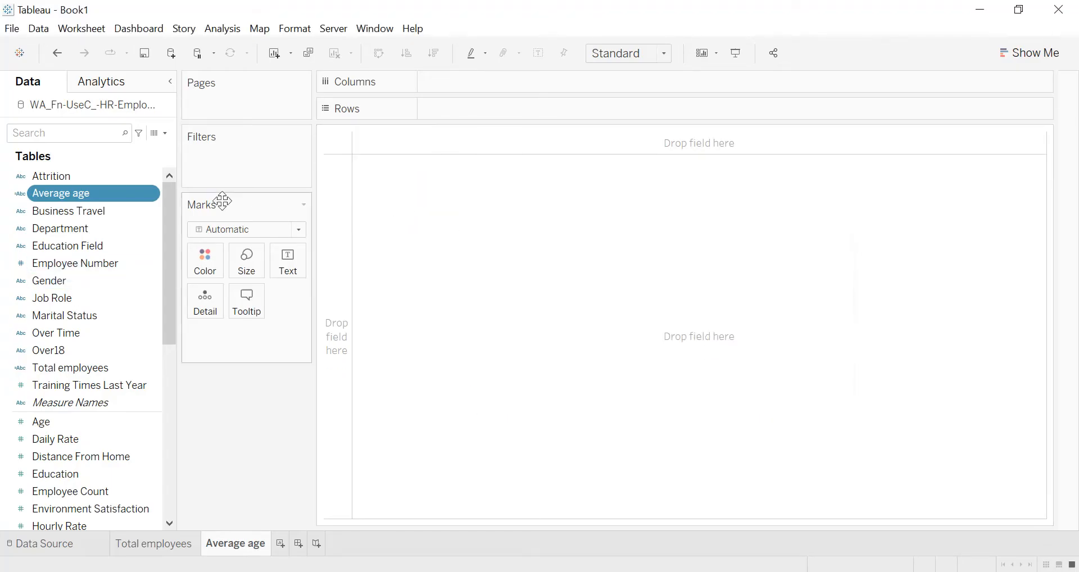
{"action": "left_click_drag", "start_coordinate": [64, 201], "coordinate": [287, 259]}
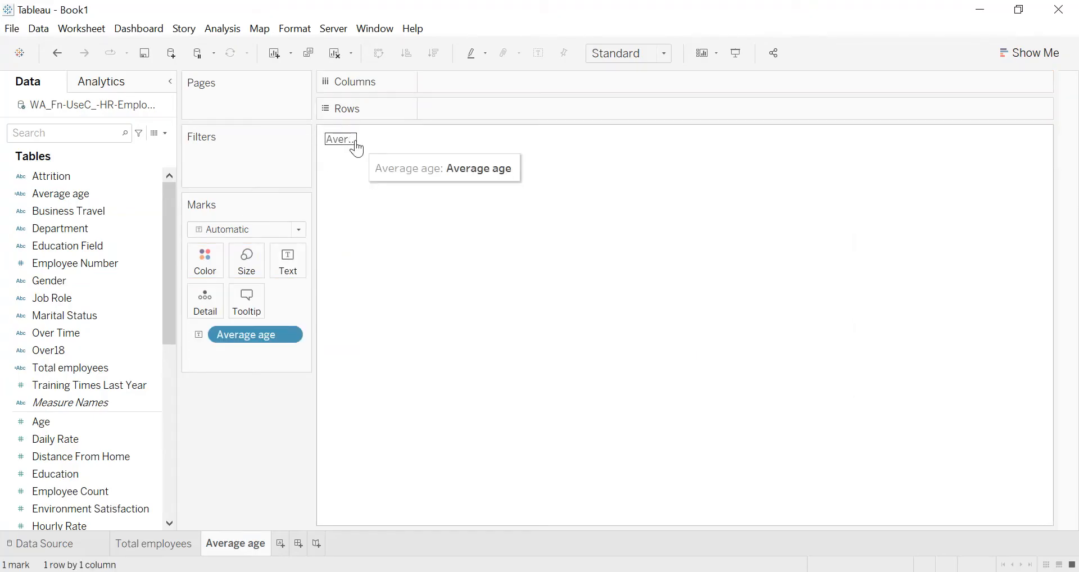
{"action": "left_click_drag", "start_coordinate": [381, 140], "coordinate": [367, 174]}
- Add the Age field as a text mark beneath the label and set its aggregation to Average
{"action": "left_click_drag", "start_coordinate": [65, 423], "coordinate": [289, 270]}
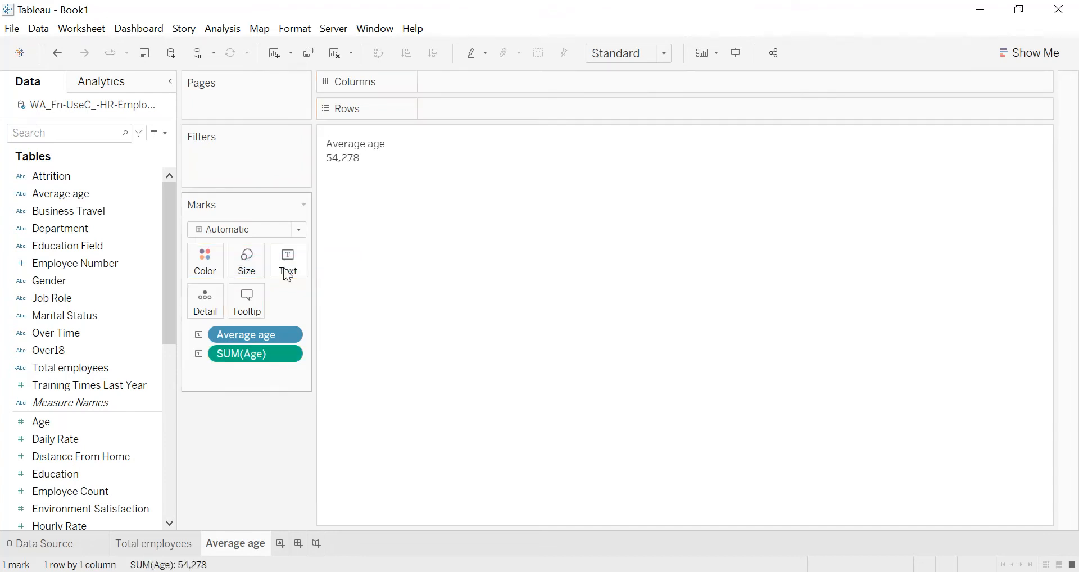
{"action": "right_click", "coordinate": [290, 352]}
{"action": "mouse_move", "coordinate": [313, 474]}
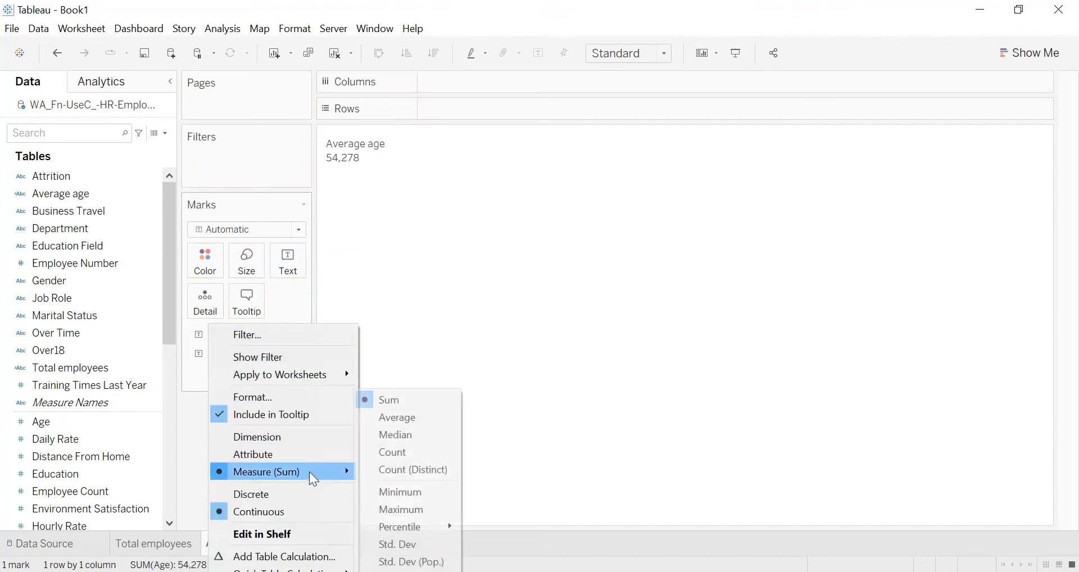
{"action": "left_click", "coordinate": [407, 424]}
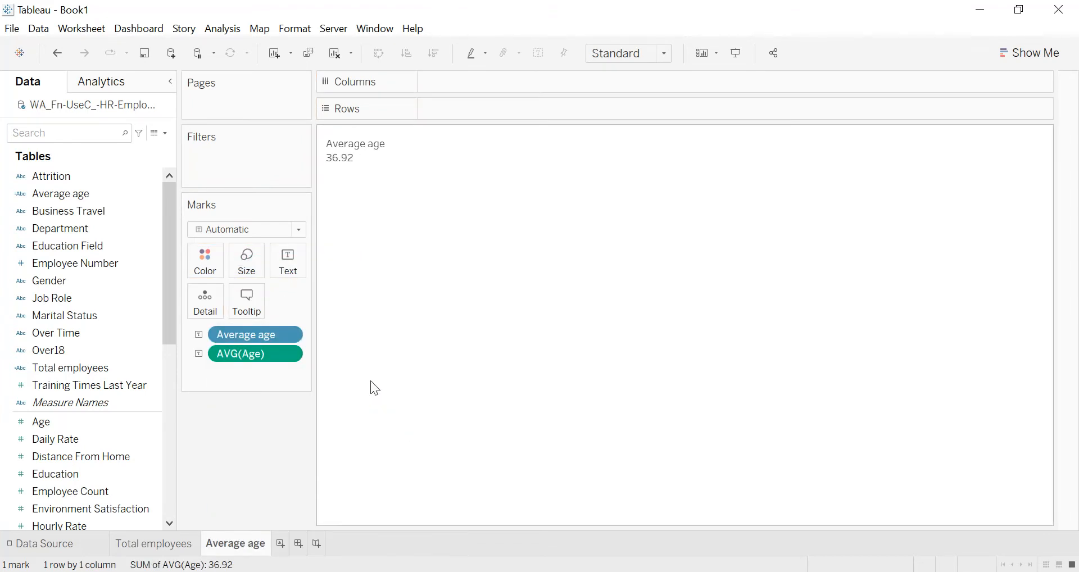
- Format the default worksheet font of the Average age sheet as bold, size 10
{"action": "mouse_move", "coordinate": [384, 147]}
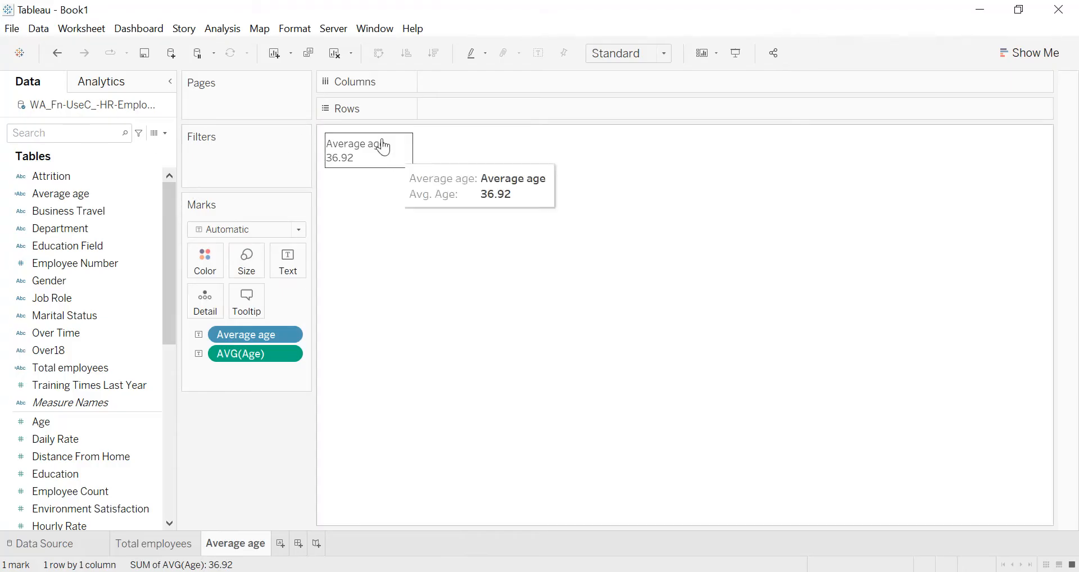
{"action": "left_click", "coordinate": [297, 29]}
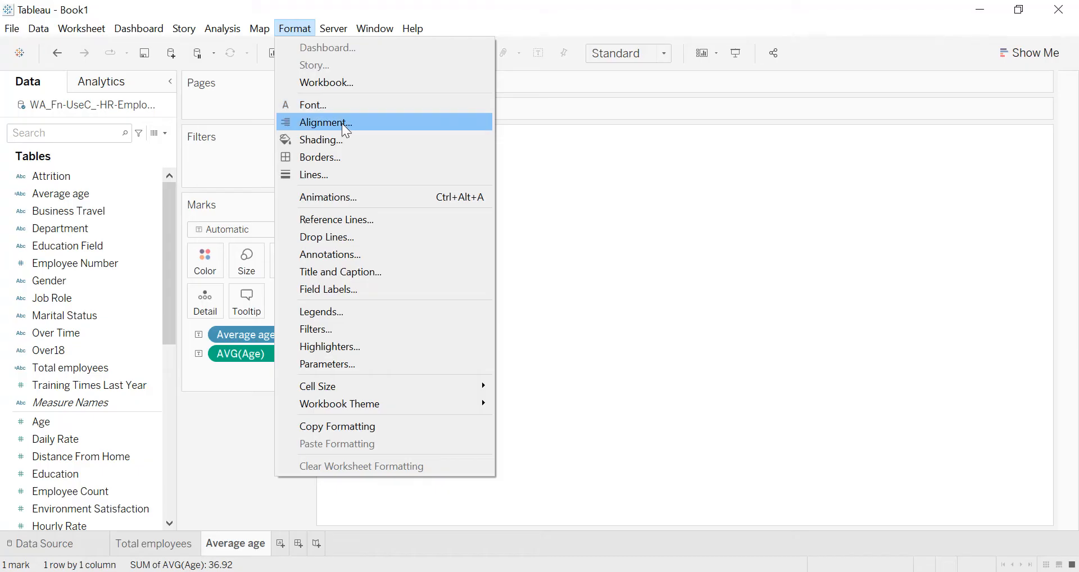
{"action": "left_click", "coordinate": [342, 105]}
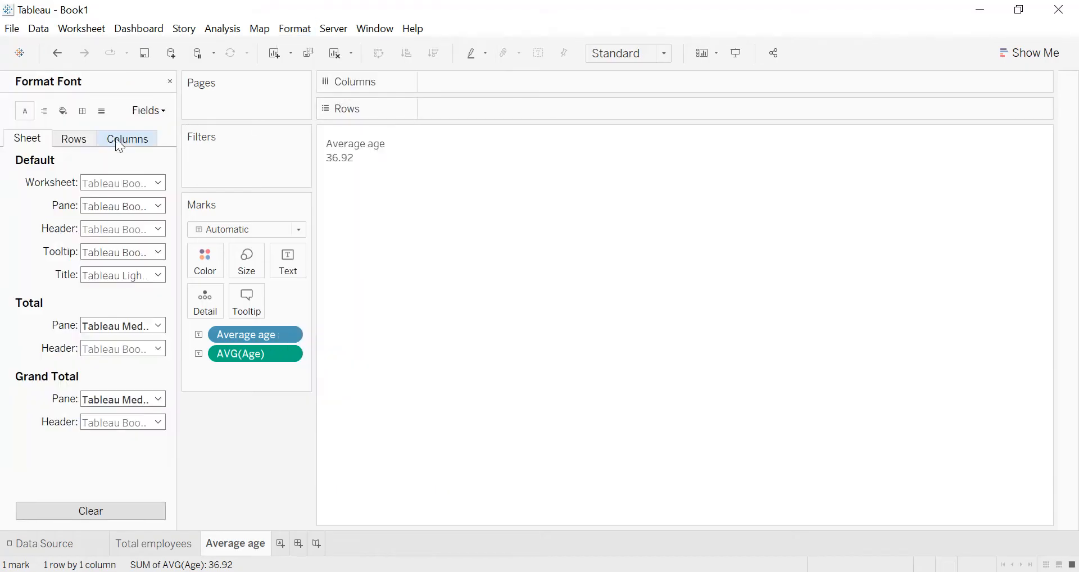
{"action": "left_click", "coordinate": [150, 183]}
{"action": "left_click", "coordinate": [144, 225]}
{"action": "left_click", "coordinate": [117, 227]}
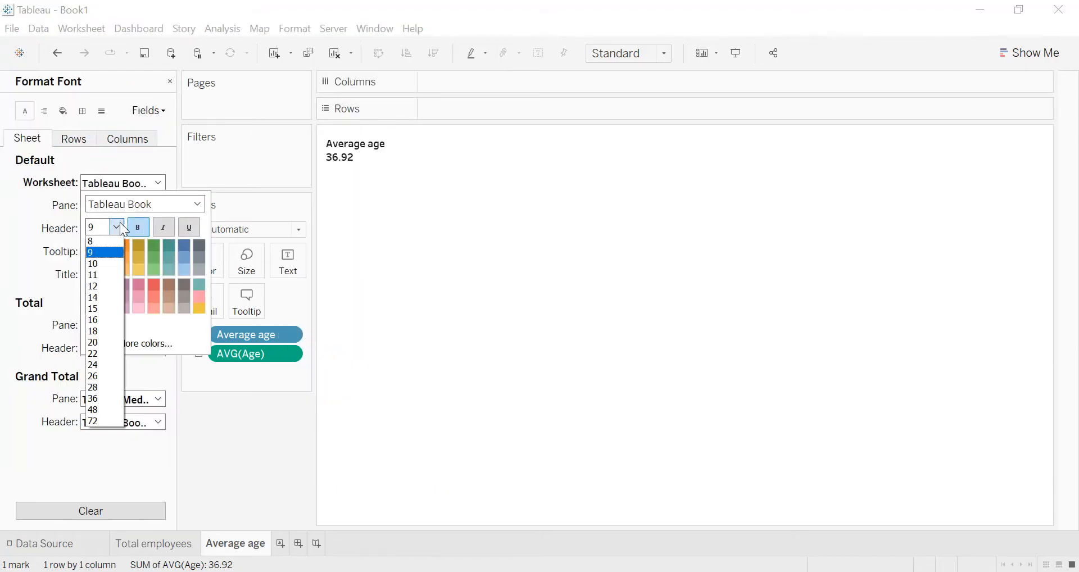
{"action": "left_click", "coordinate": [109, 261]}
- Center the default pane alignment horizontally on the Average age sheet
{"action": "left_click", "coordinate": [45, 111]}
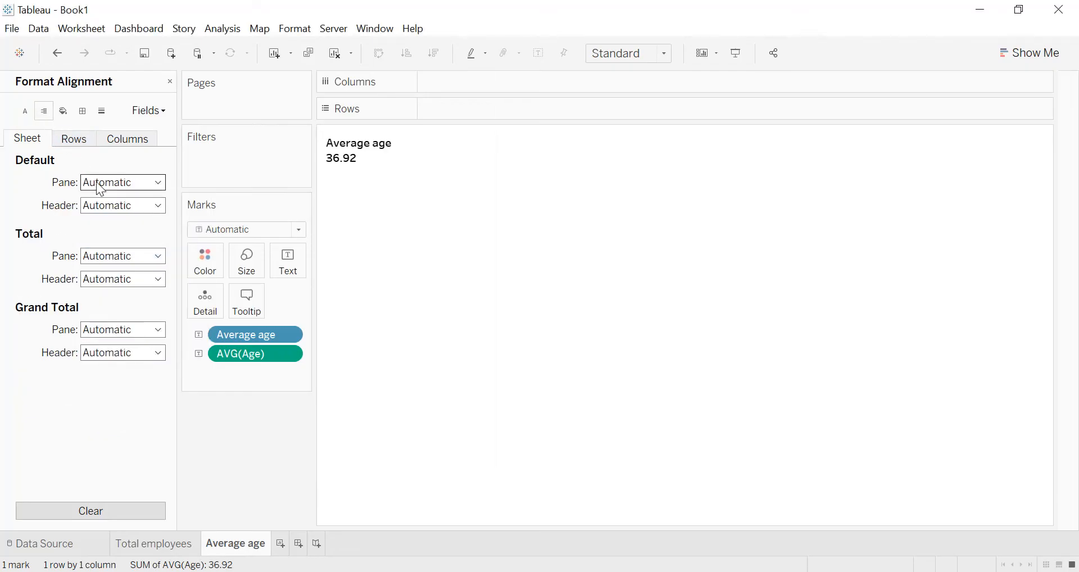
{"action": "left_click", "coordinate": [112, 183]}
{"action": "left_click", "coordinate": [120, 240]}
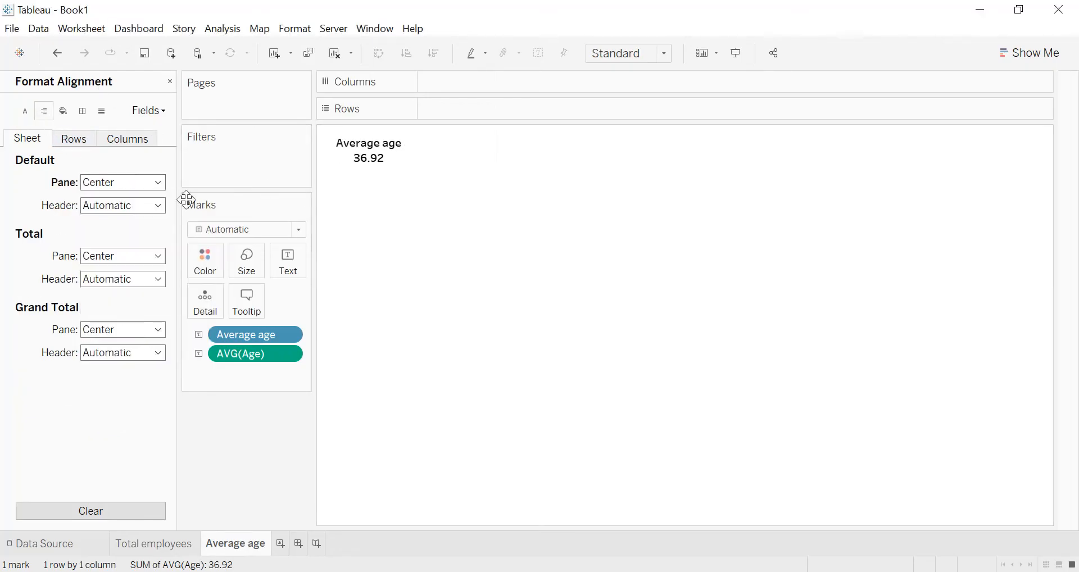
- Add a new worksheet and name it "Average years at company"
{"action": "left_click", "coordinate": [281, 544]}
{"action": "double_click", "coordinate": [292, 544]}
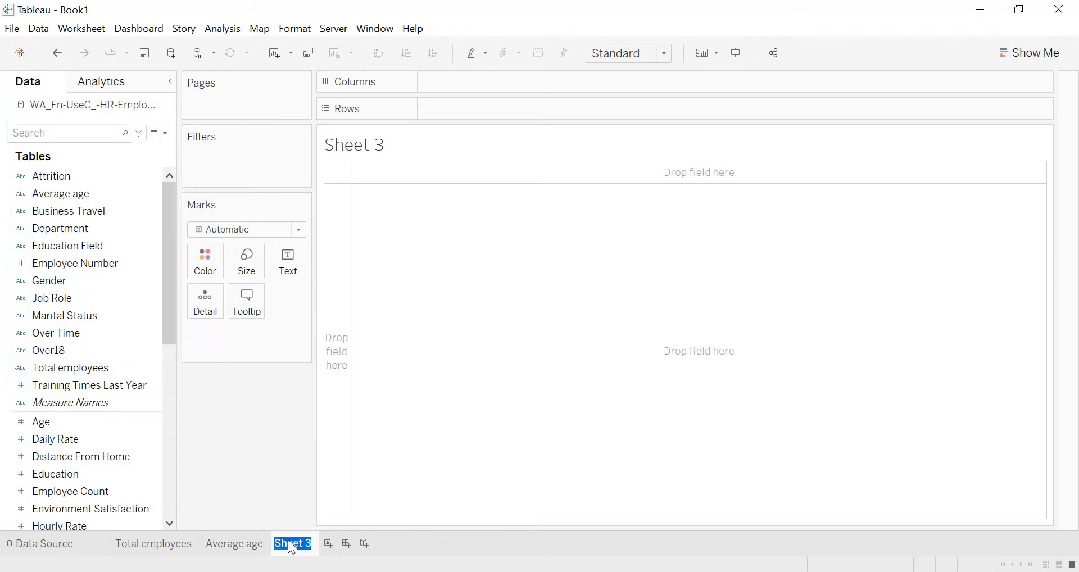
{"action": "type", "text": "Average "}
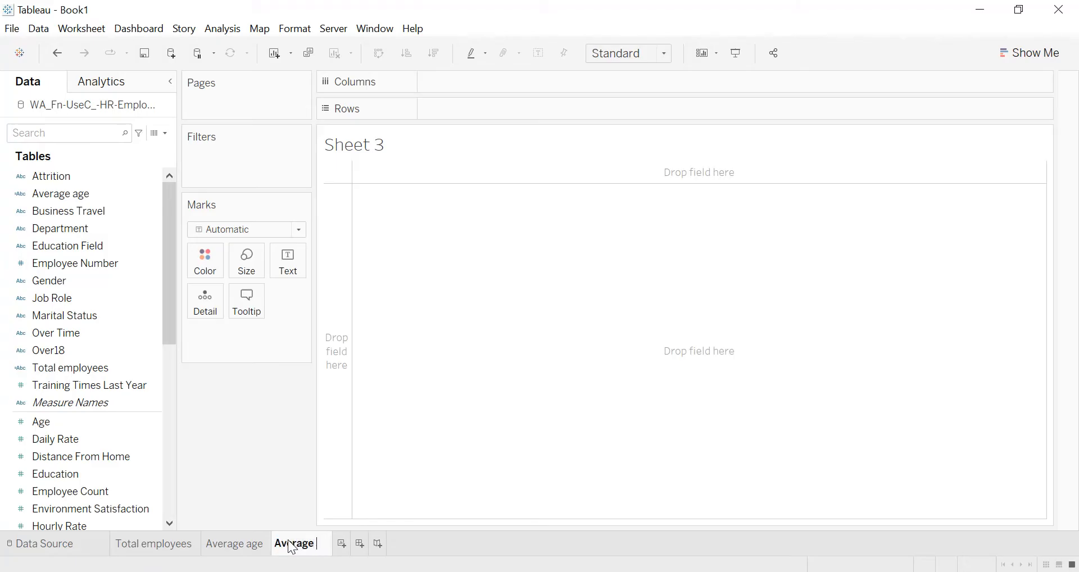
{"action": "type", "text": "years at "}
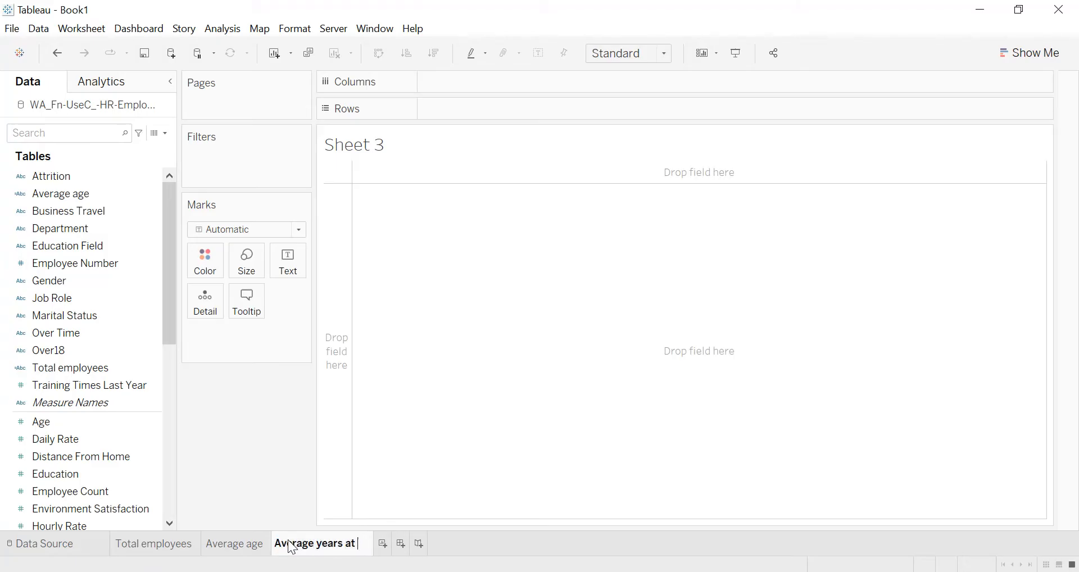
{"action": "type", "text": "company"}
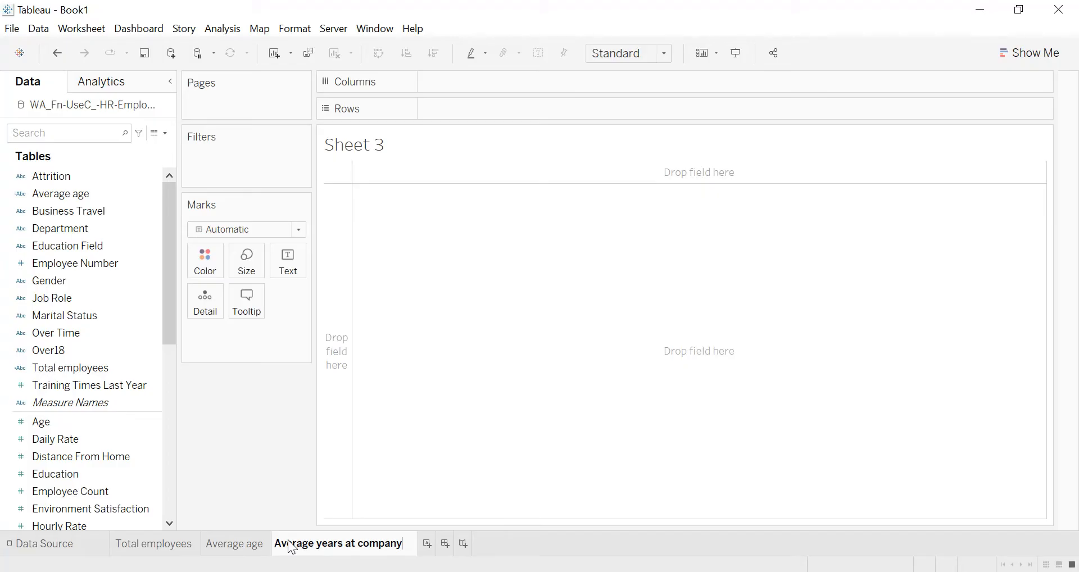
- Create a calculated field named "Average years at company" containing the text string "Average years at company", reusing the sheet name
{"action": "key", "text": "ctrl+a"}
{"action": "key", "text": "ctrl+c"}
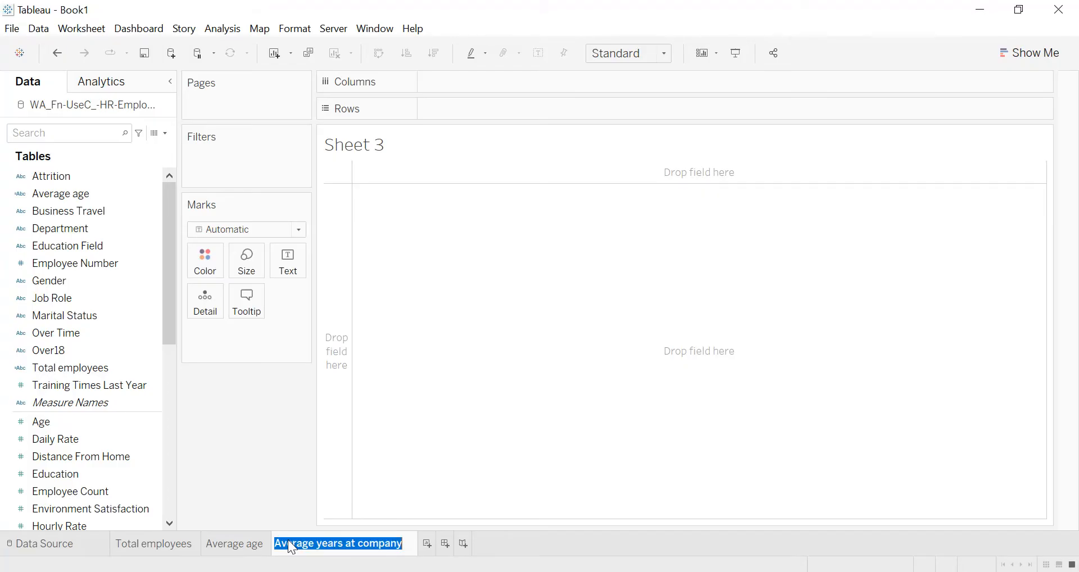
{"action": "left_click", "coordinate": [165, 133]}
{"action": "left_click", "coordinate": [163, 147]}
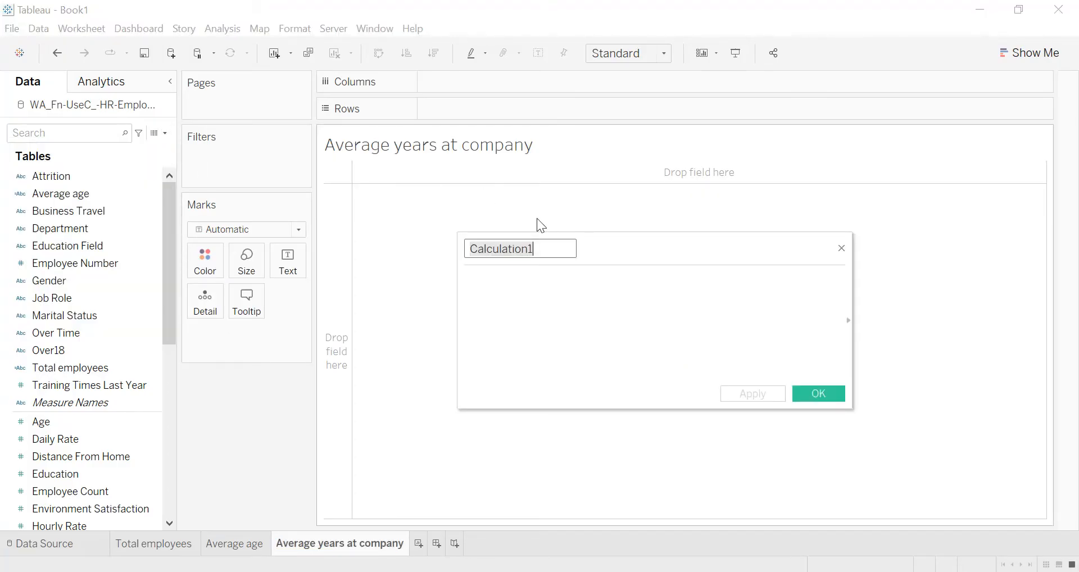
{"action": "key", "text": "ctrl+v"}
{"action": "left_click", "coordinate": [563, 269]}
{"action": "type", "text": "\""}
{"action": "key", "text": "ctrl+v"}
{"action": "type", "text": "\""}
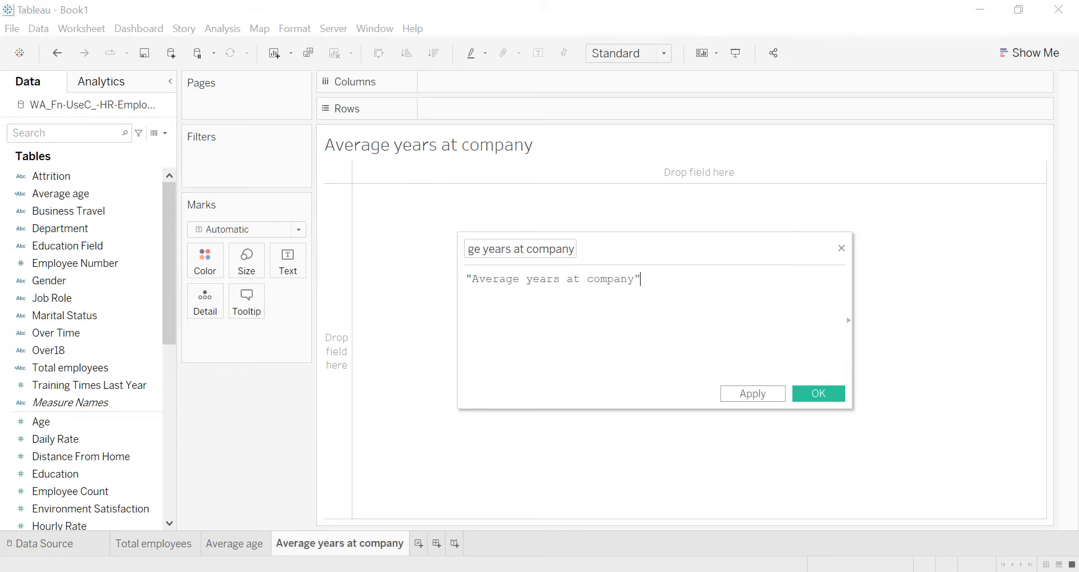
{"action": "left_click", "coordinate": [751, 393]}
{"action": "left_click", "coordinate": [833, 399]}
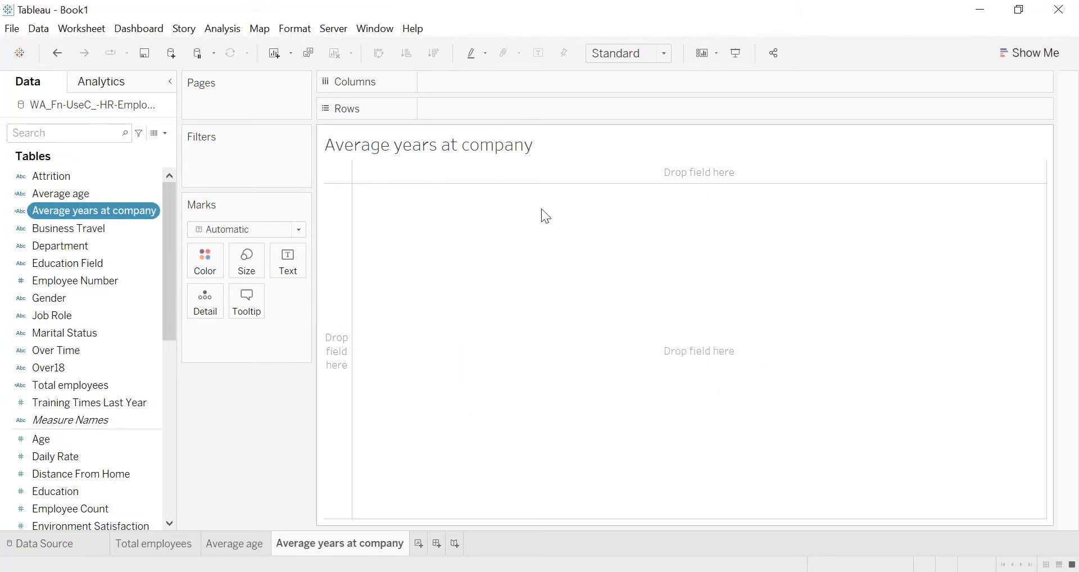
- Hide the sheet title, place the Average years at company field as a text mark, and enlarge its cell to fit the label
{"action": "right_click", "coordinate": [504, 149]}
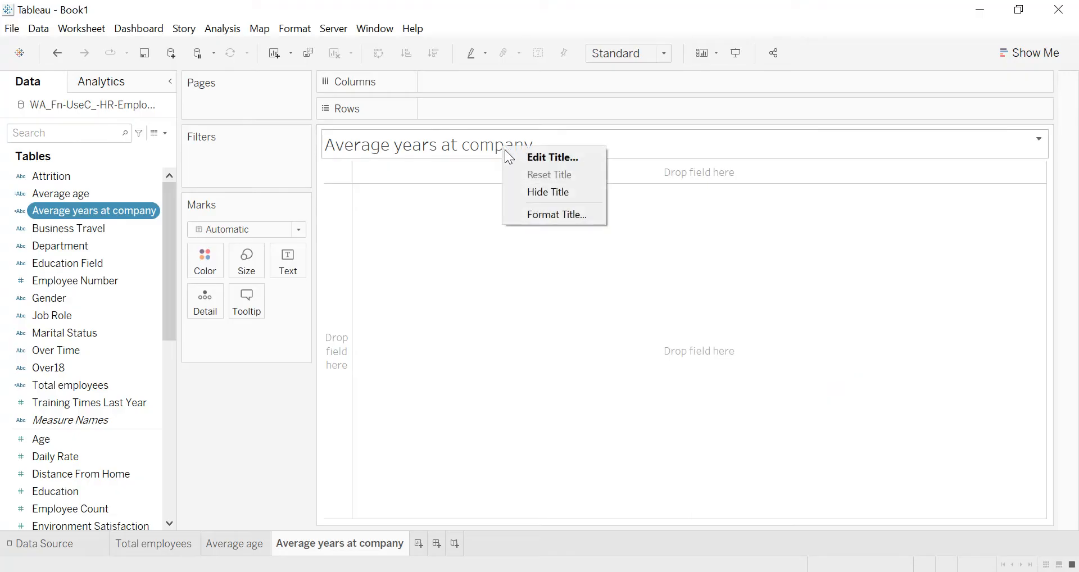
{"action": "left_click", "coordinate": [549, 195]}
{"action": "left_click_drag", "start_coordinate": [72, 214], "coordinate": [286, 263]}
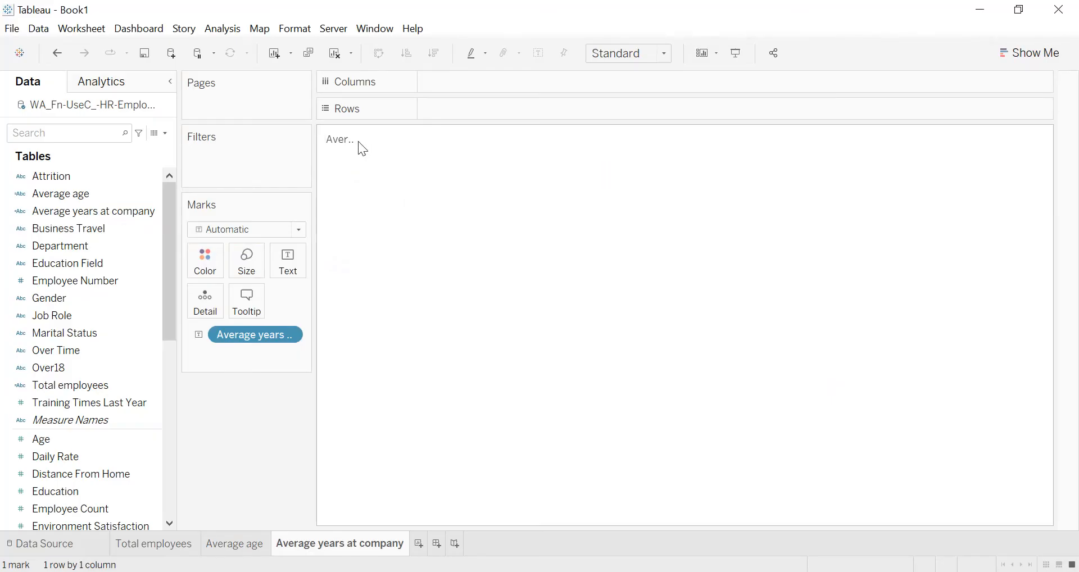
{"action": "left_click_drag", "start_coordinate": [367, 142], "coordinate": [483, 142]}
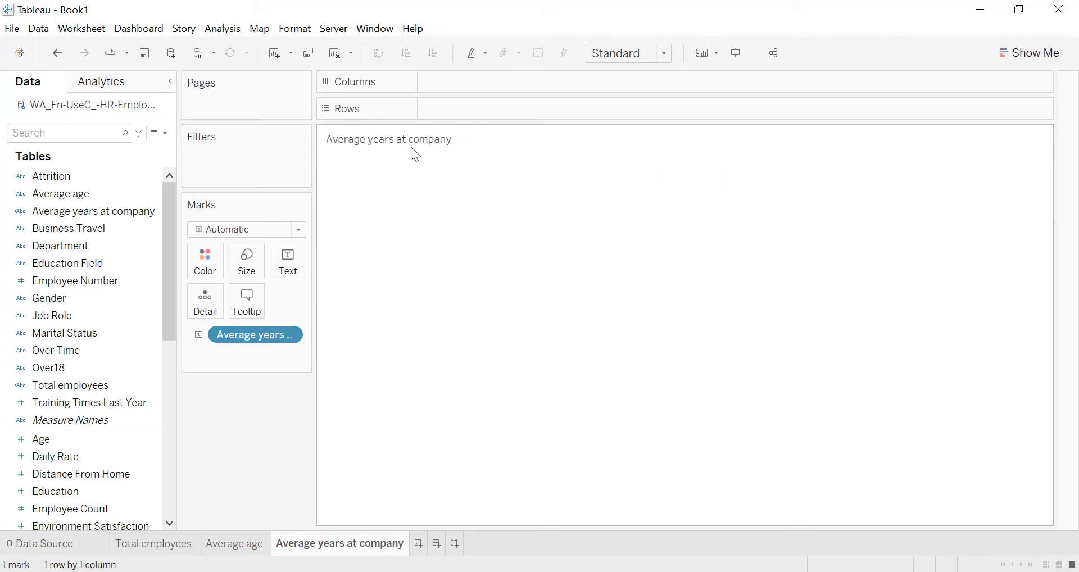
{"action": "left_click", "coordinate": [372, 150]}
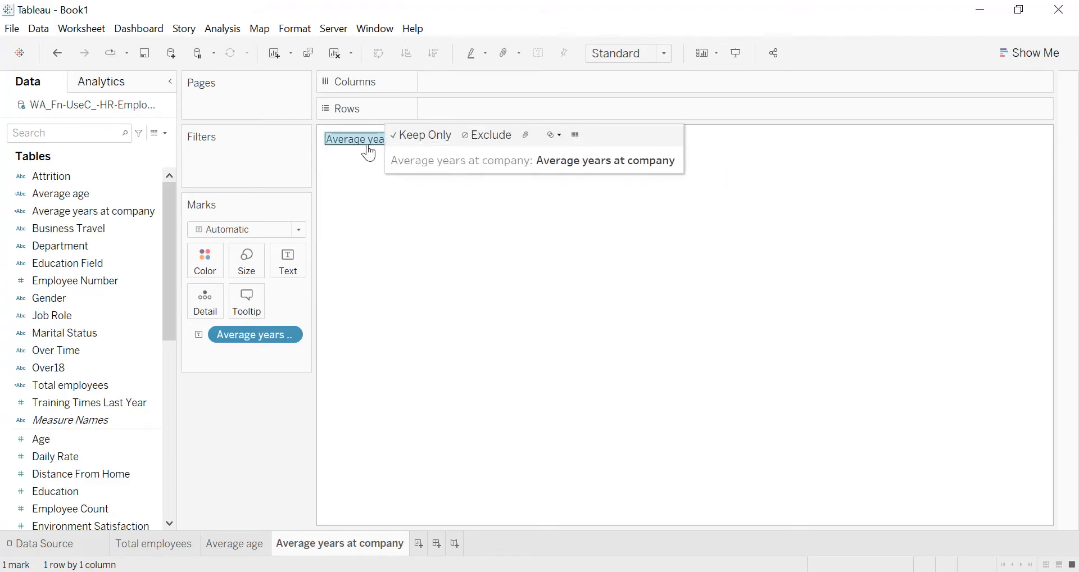
{"action": "left_click_drag", "start_coordinate": [361, 149], "coordinate": [364, 170]}
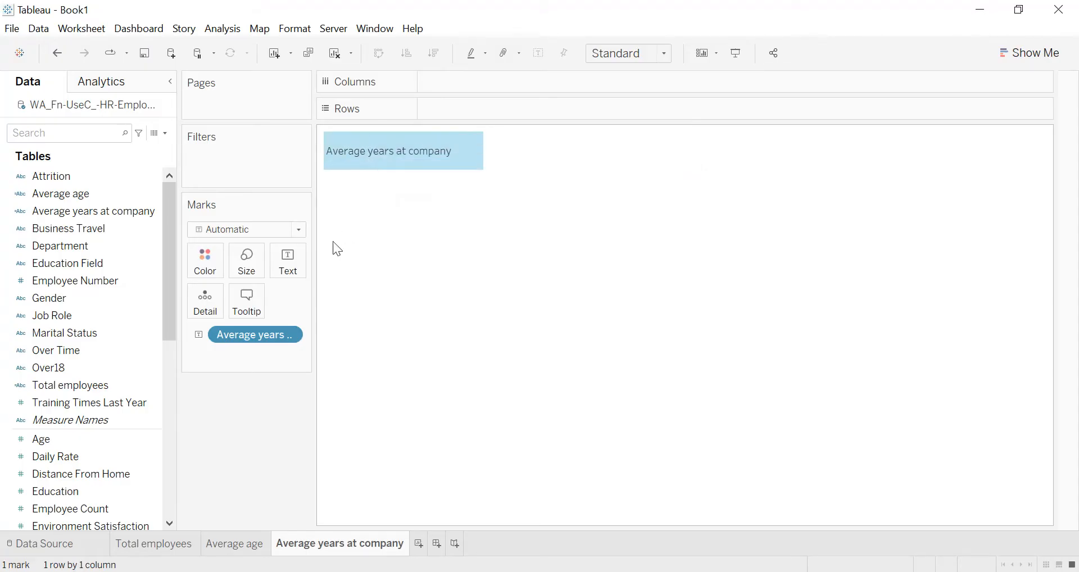
{"action": "left_click", "coordinate": [221, 416]}
- Add the Years At Company field as a text mark beneath the label and set its aggregation to Average
{"action": "scroll", "coordinate": [69, 309], "scroll_direction": "down", "scroll_amount": 6}
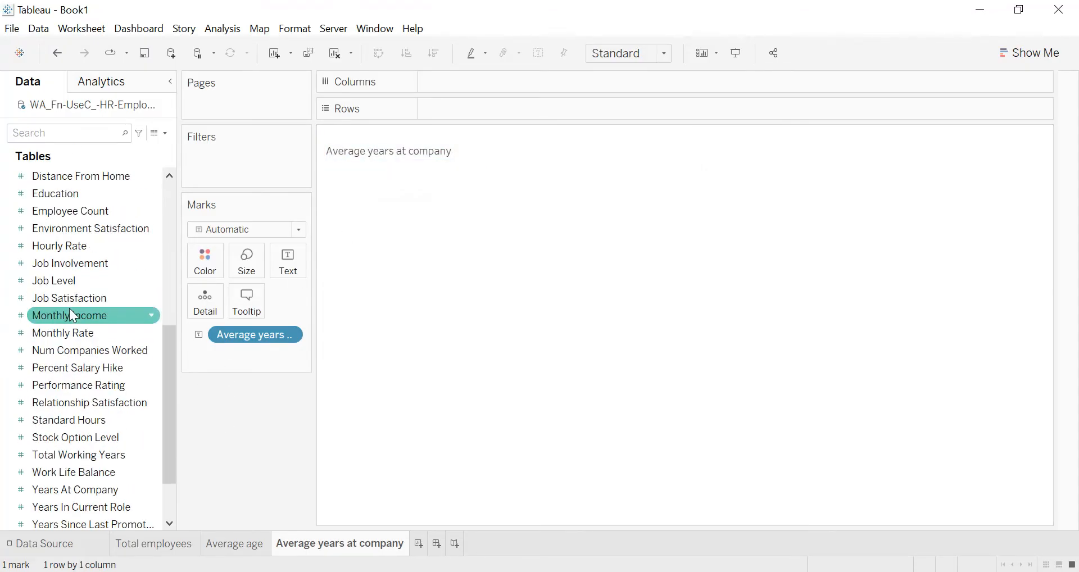
{"action": "scroll", "coordinate": [69, 308], "scroll_direction": "down", "scroll_amount": 3}
{"action": "left_click_drag", "start_coordinate": [102, 416], "coordinate": [289, 271]}
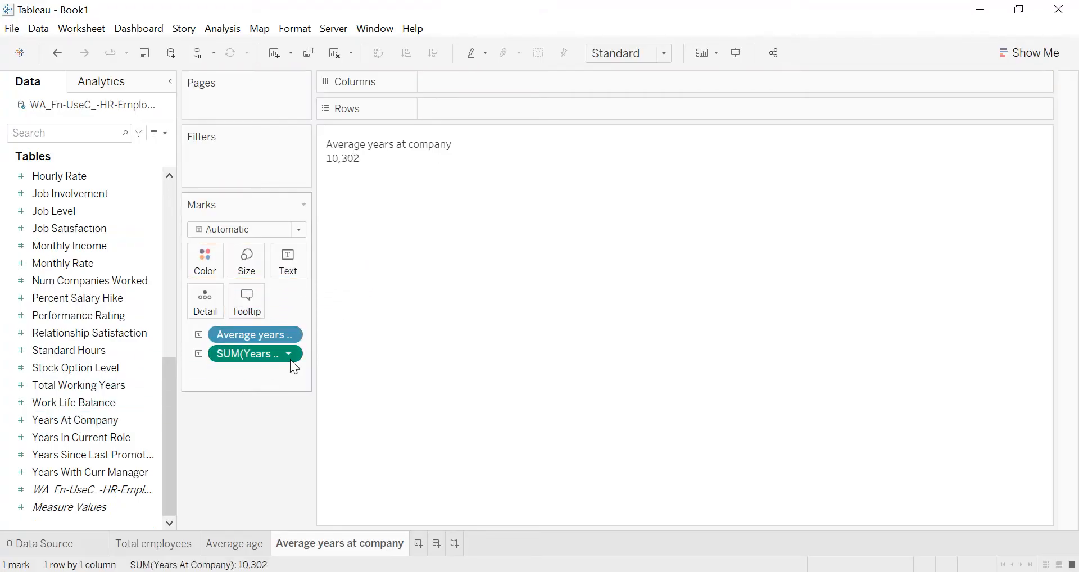
{"action": "left_click", "coordinate": [290, 361]}
{"action": "mouse_move", "coordinate": [291, 471]}
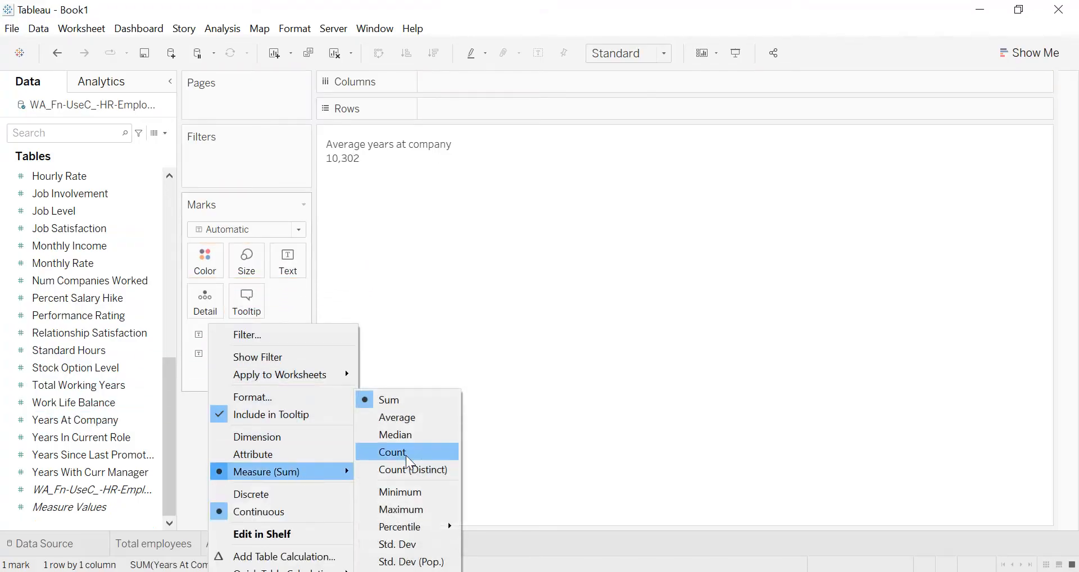
{"action": "left_click", "coordinate": [419, 420]}
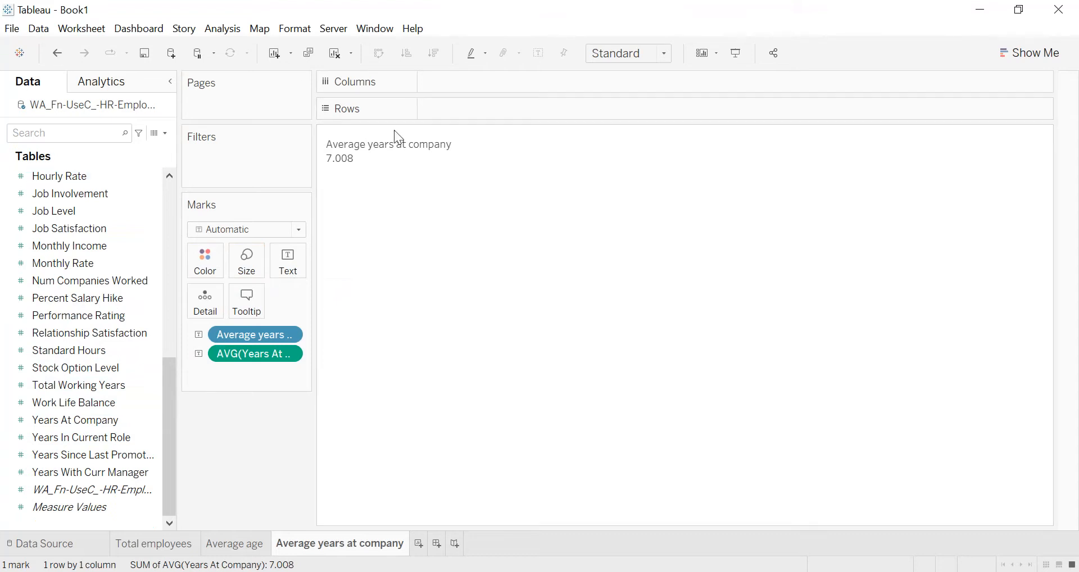
- Format the default worksheet font of the Average years at company sheet as bold and one size larger
{"action": "left_click", "coordinate": [295, 28]}
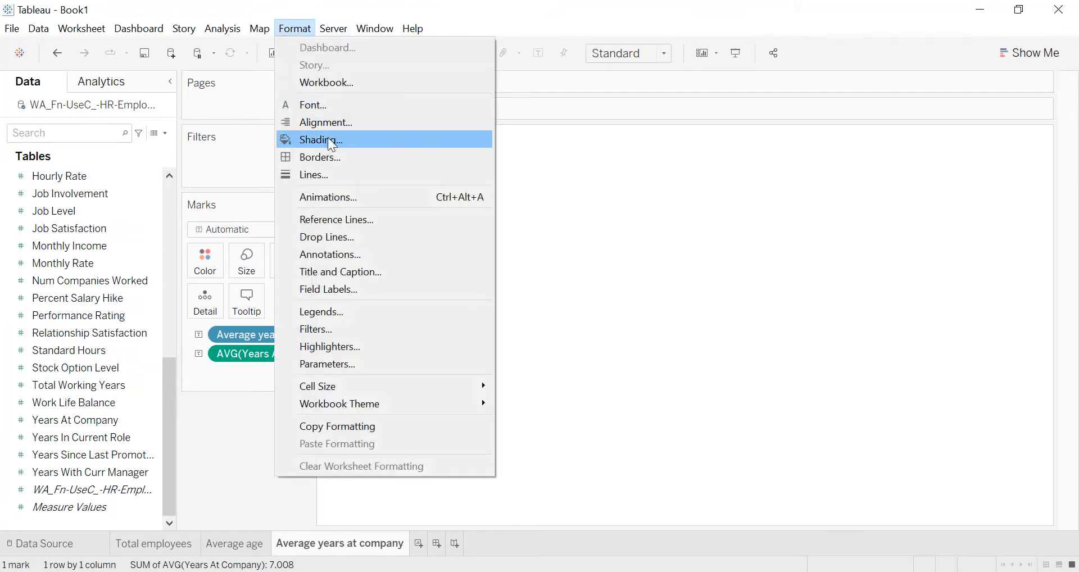
{"action": "left_click", "coordinate": [328, 106]}
{"action": "left_click", "coordinate": [159, 183]}
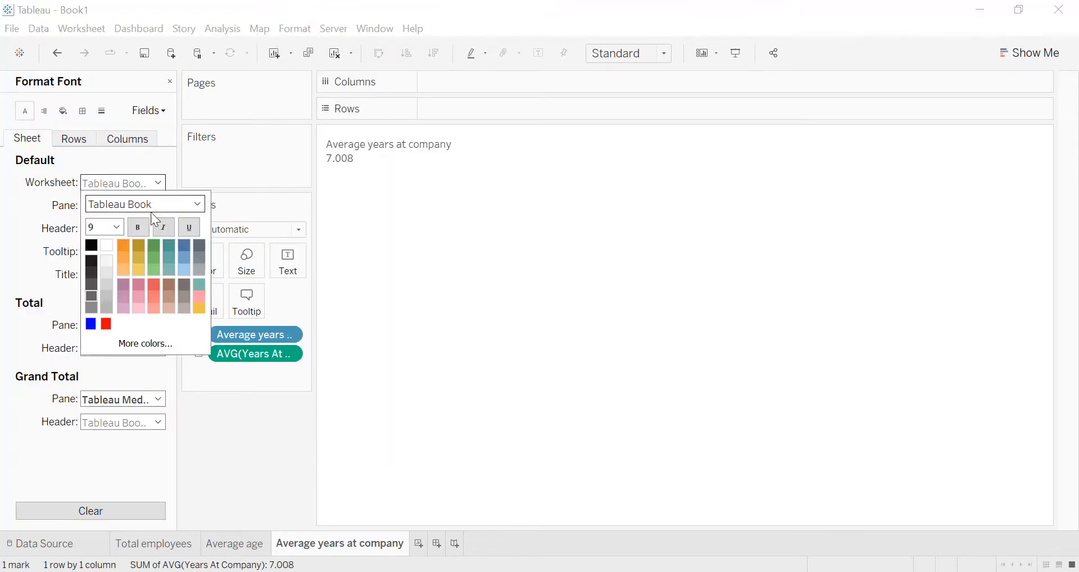
{"action": "left_click", "coordinate": [144, 227]}
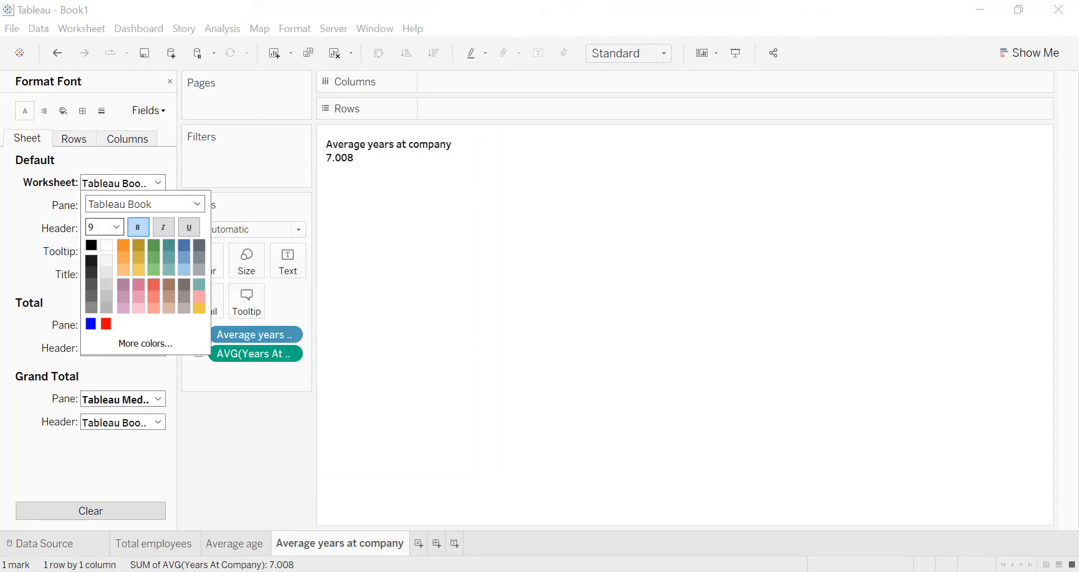
{"action": "left_click", "coordinate": [116, 227]}
{"action": "left_click", "coordinate": [107, 262]}
{"action": "left_click", "coordinate": [22, 146]}
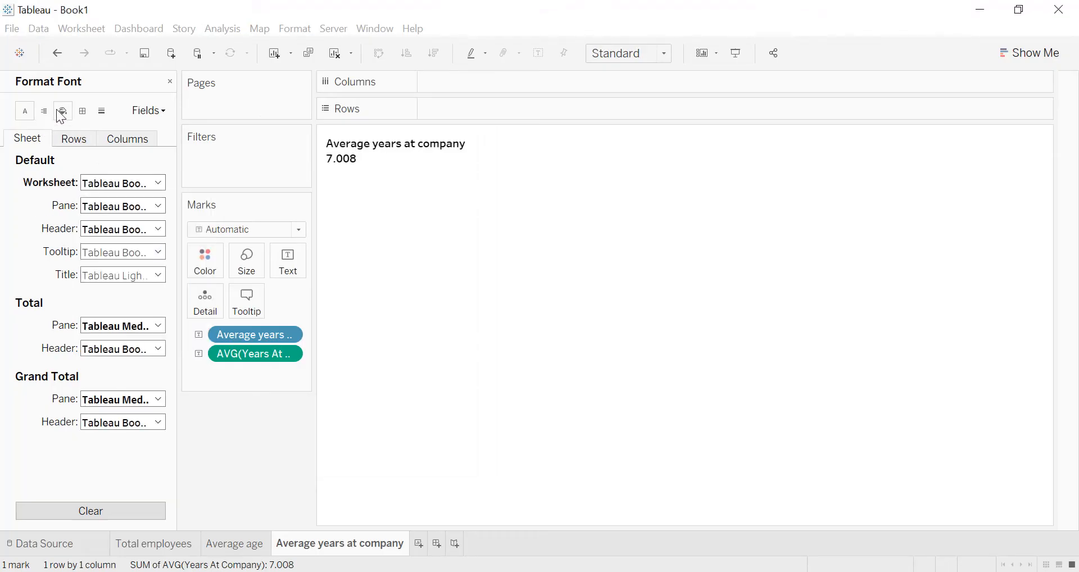
- Center the default pane alignment horizontally on the Average years at company sheet
{"action": "left_click", "coordinate": [63, 111]}
{"action": "left_click", "coordinate": [44, 110]}
{"action": "left_click", "coordinate": [107, 183]}
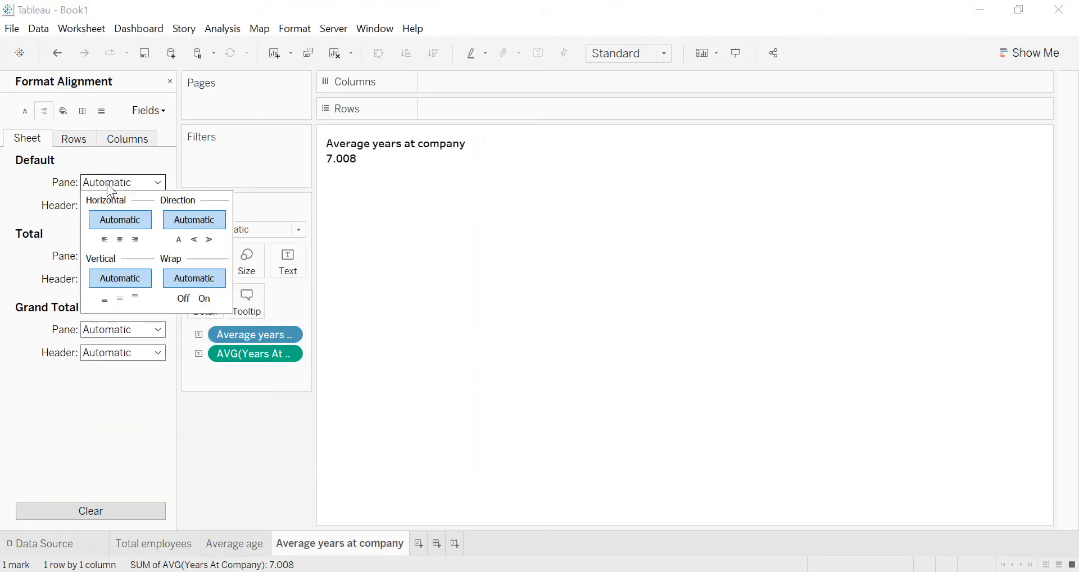
{"action": "left_click", "coordinate": [120, 240]}
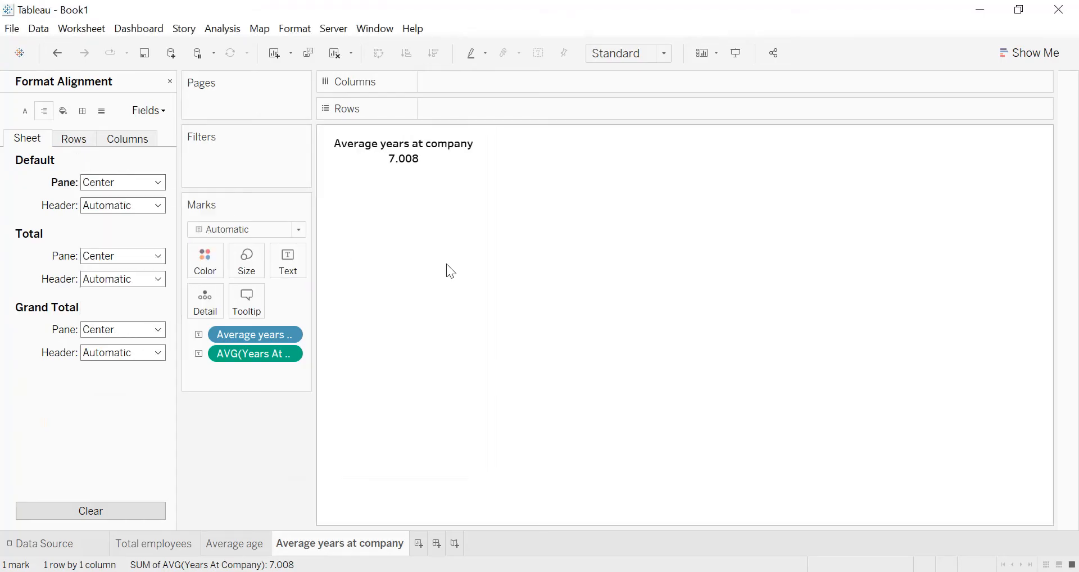
- Add a new worksheet and name it "Average total working years"
{"action": "left_click", "coordinate": [419, 544]}
{"action": "double_click", "coordinate": [425, 548]}
{"action": "type", "text": "Average total "}
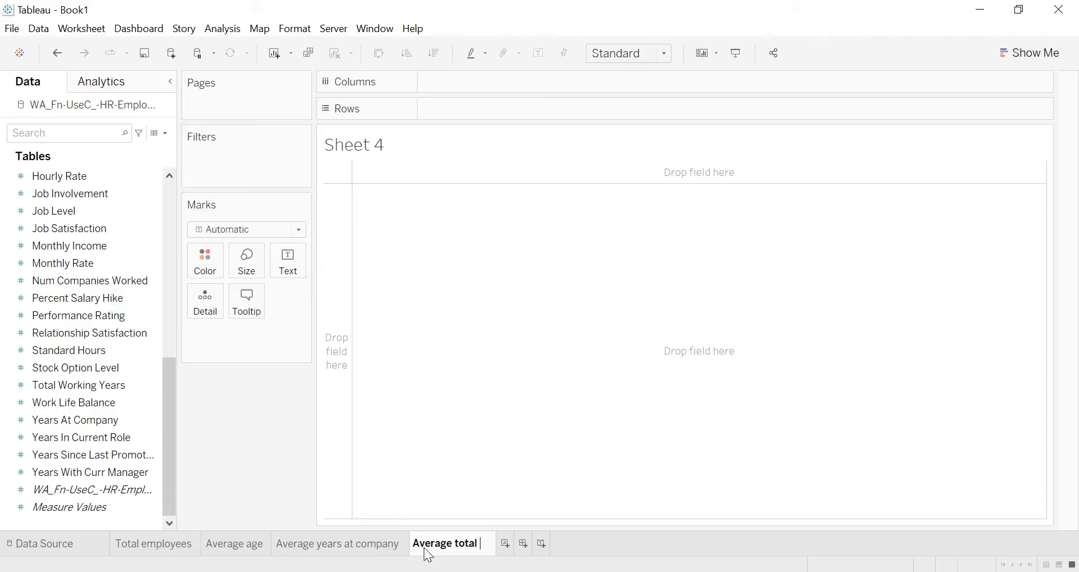
{"action": "type", "text": "working "}
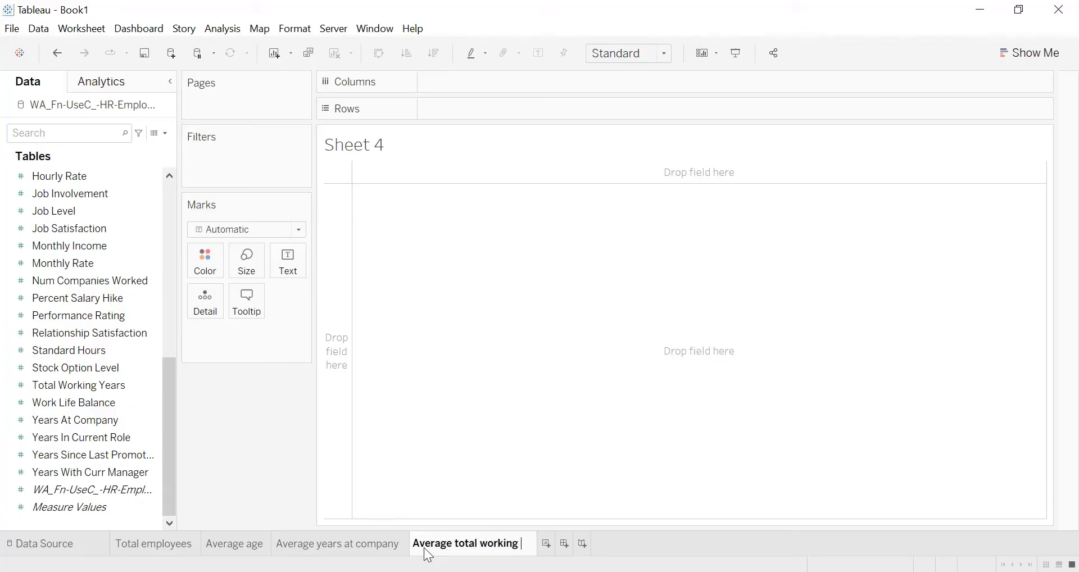
{"action": "type", "text": "years"}
{"action": "key", "text": "Return"}
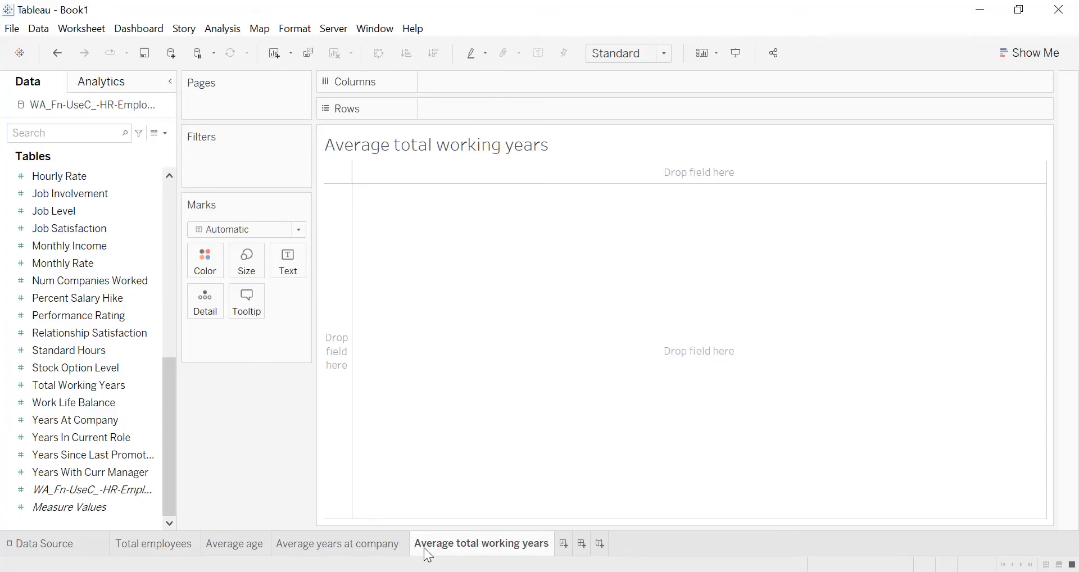
- Create a calculated field named "Average total working years" containing the text string "Average total working years", reusing the sheet name
{"action": "double_click", "coordinate": [424, 546]}
{"action": "key", "text": "ctrl+c"}
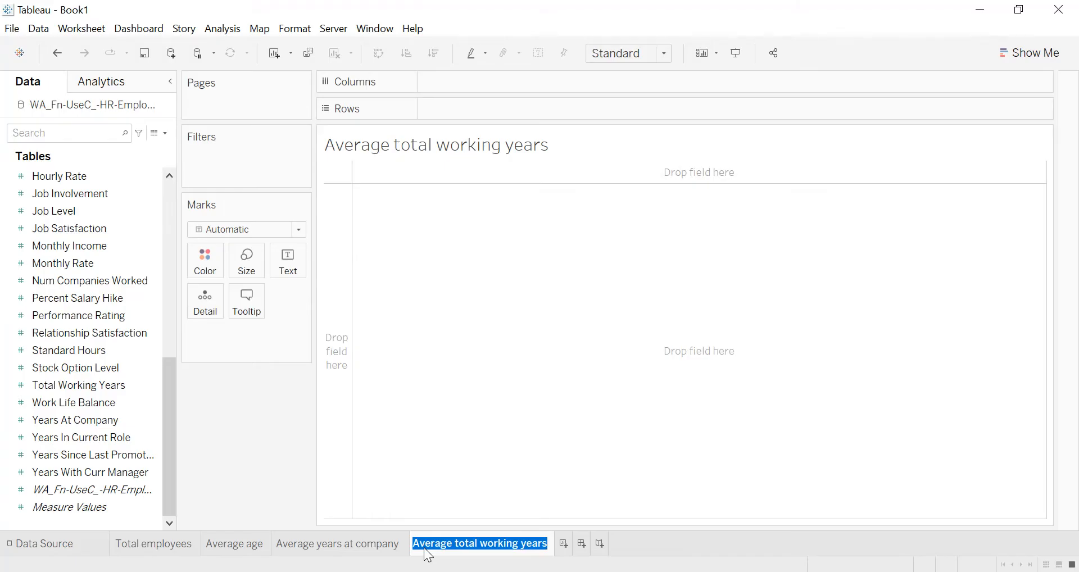
{"action": "left_click", "coordinate": [164, 133]}
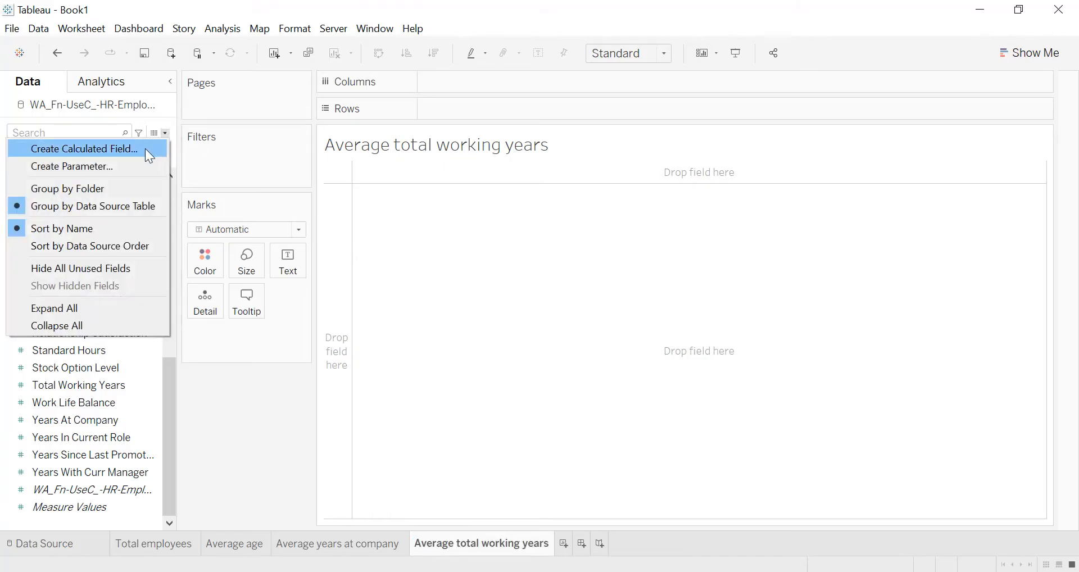
{"action": "left_click", "coordinate": [145, 148]}
{"action": "key", "text": "ctrl+v"}
{"action": "key", "text": "Tab"}
{"action": "type", "text": "\""}
{"action": "key", "text": "ctrl+v"}
{"action": "type", "text": "\""}
{"action": "left_click", "coordinate": [833, 395]}
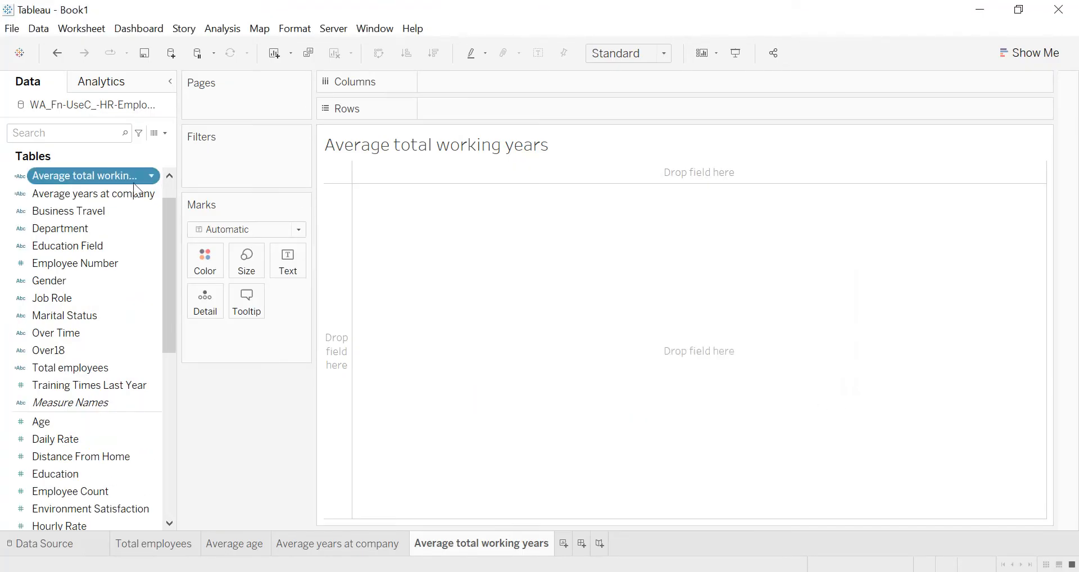
- Place the Average total working years field as a text mark, hide the sheet title, and widen the cell to fit the label
{"action": "left_click_drag", "start_coordinate": [114, 177], "coordinate": [288, 262]}
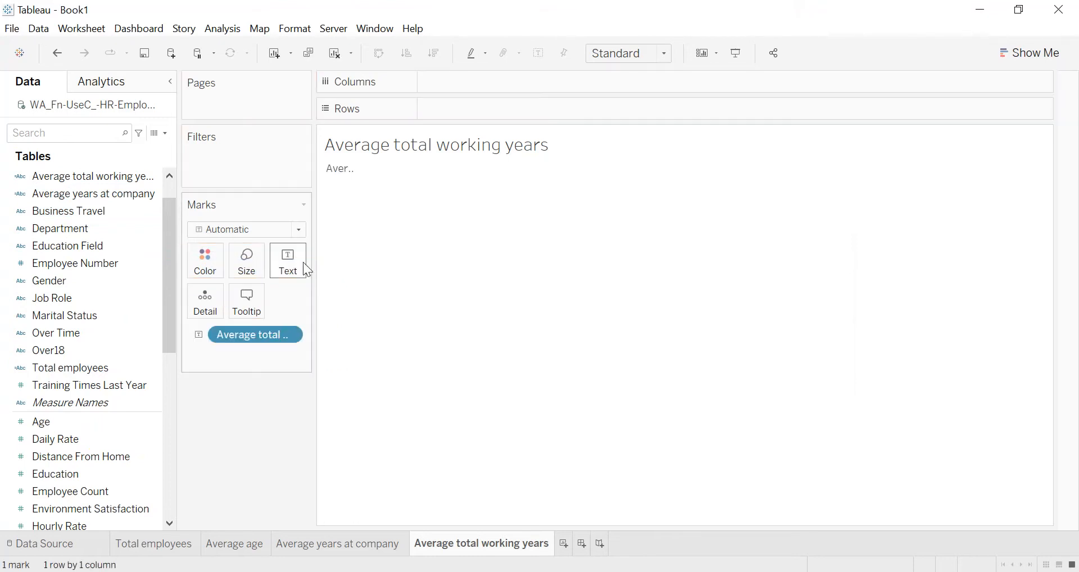
{"action": "right_click", "coordinate": [487, 135]}
{"action": "left_click", "coordinate": [529, 183]}
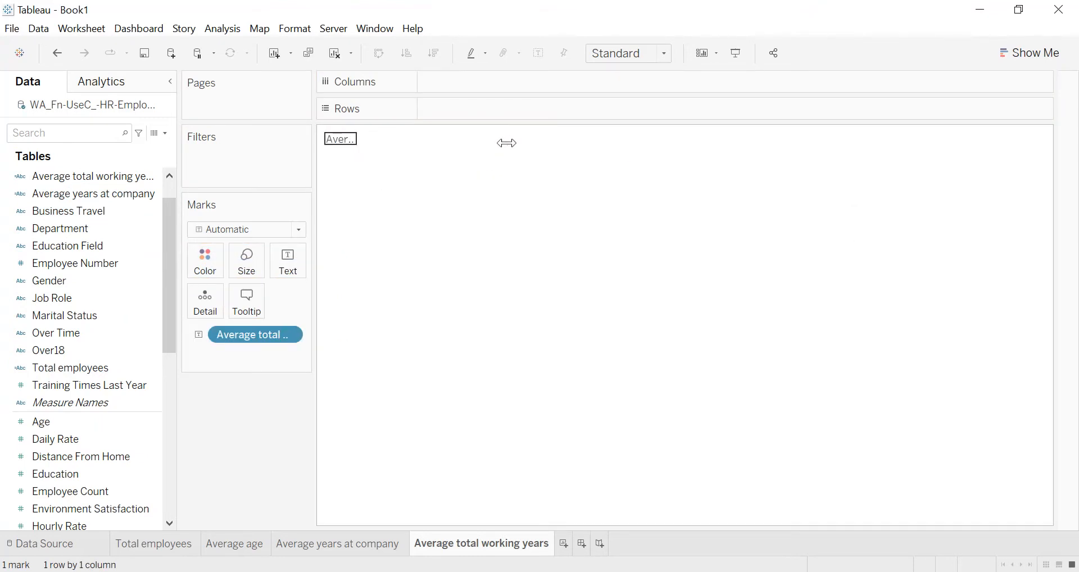
{"action": "left_click_drag", "start_coordinate": [538, 144], "coordinate": [538, 144]}
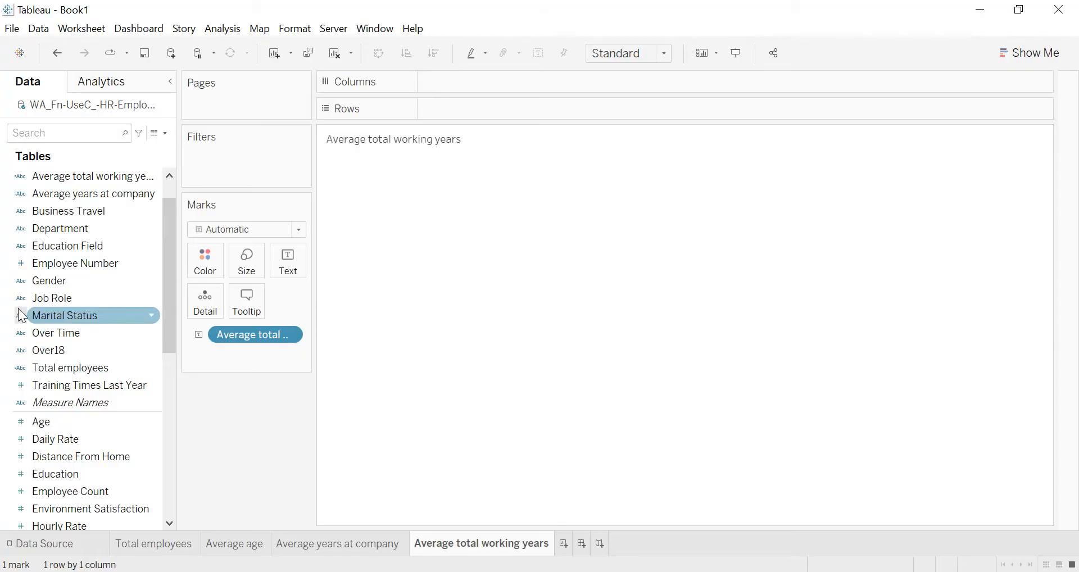
- Add the Total Working Years field as a text mark and set its aggregation to Average
{"action": "scroll", "coordinate": [33, 304], "scroll_direction": "down", "scroll_amount": 4}
{"action": "scroll", "coordinate": [34, 304], "scroll_direction": "down", "scroll_amount": 3}
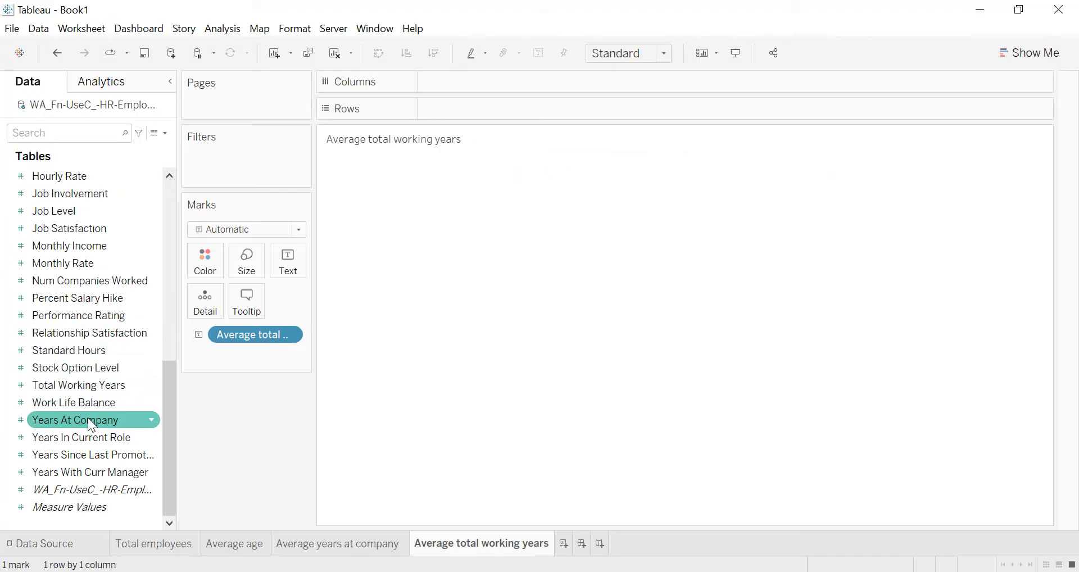
{"action": "left_click_drag", "start_coordinate": [88, 386], "coordinate": [295, 281]}
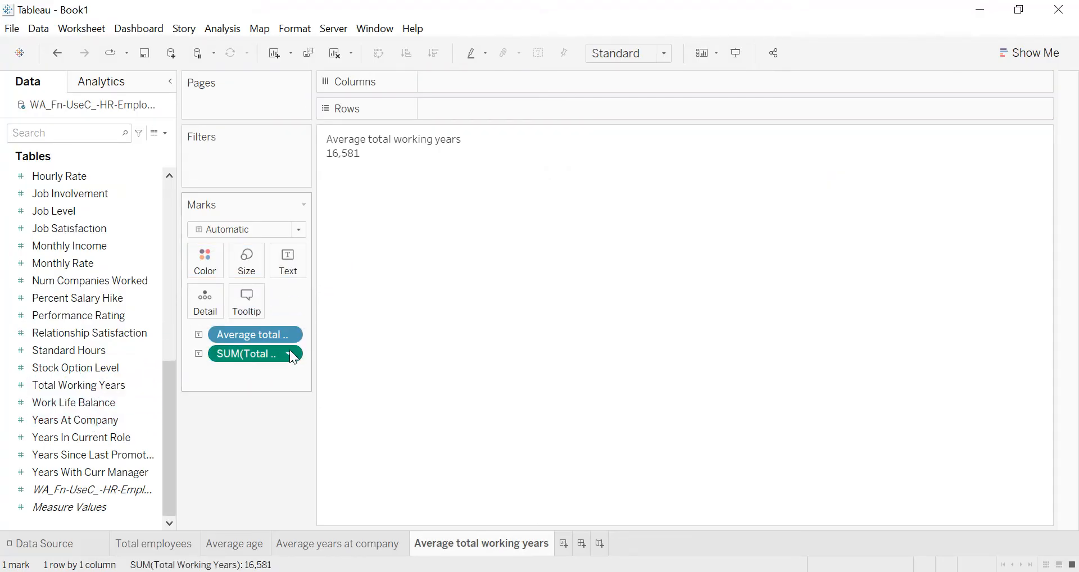
{"action": "right_click", "coordinate": [289, 352]}
{"action": "mouse_move", "coordinate": [309, 467]}
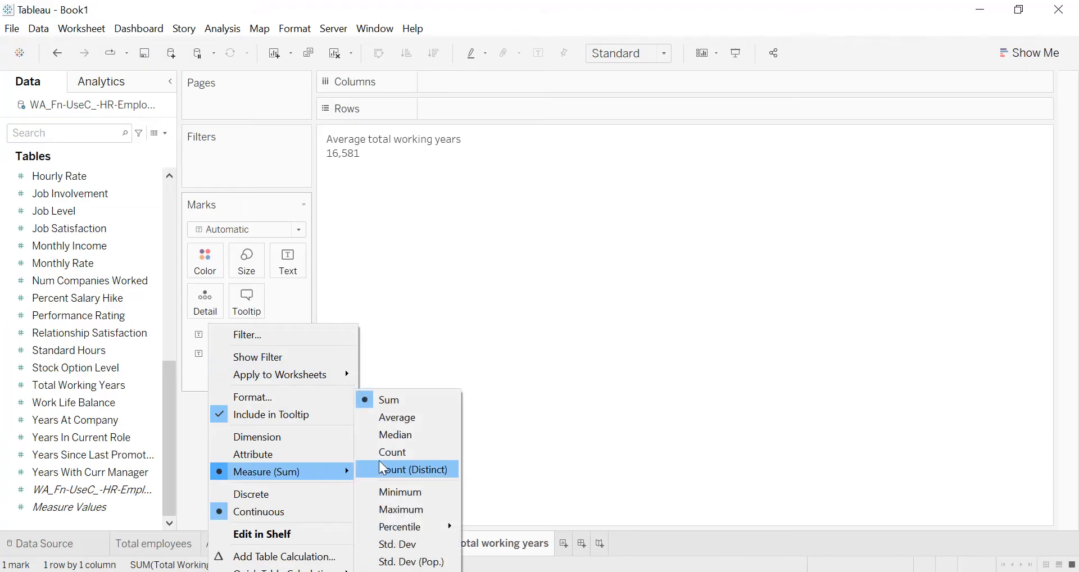
{"action": "left_click", "coordinate": [400, 419]}
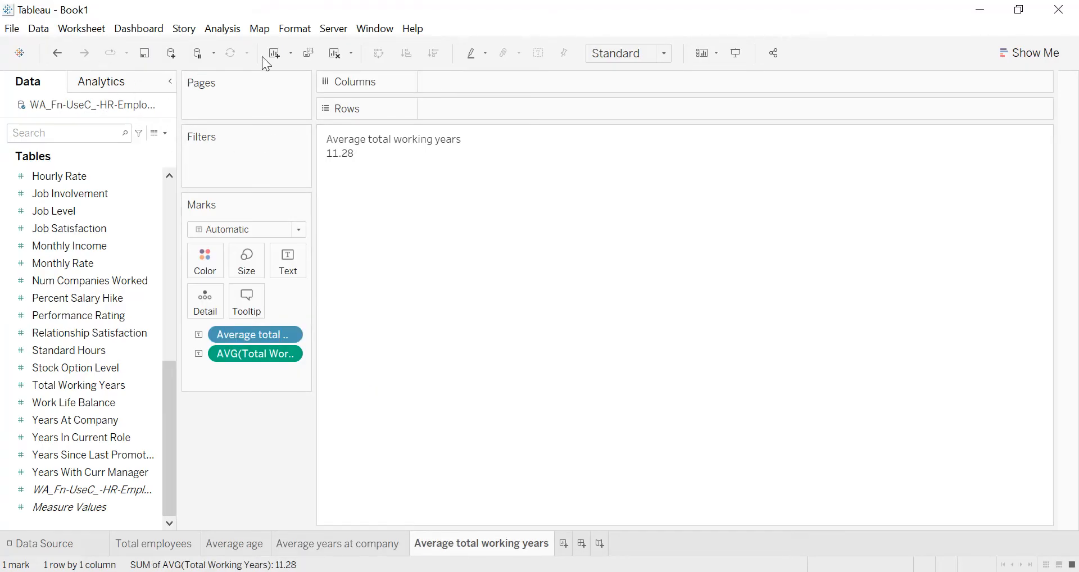
- Center the default pane alignment horizontally on the Average total working years sheet
{"action": "left_click", "coordinate": [293, 29]}
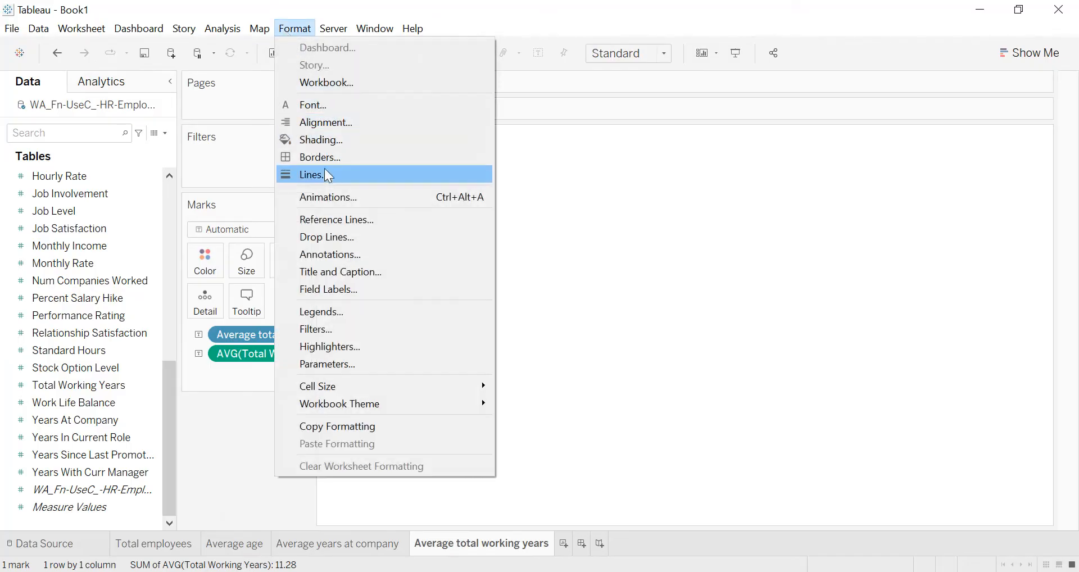
{"action": "left_click", "coordinate": [323, 124]}
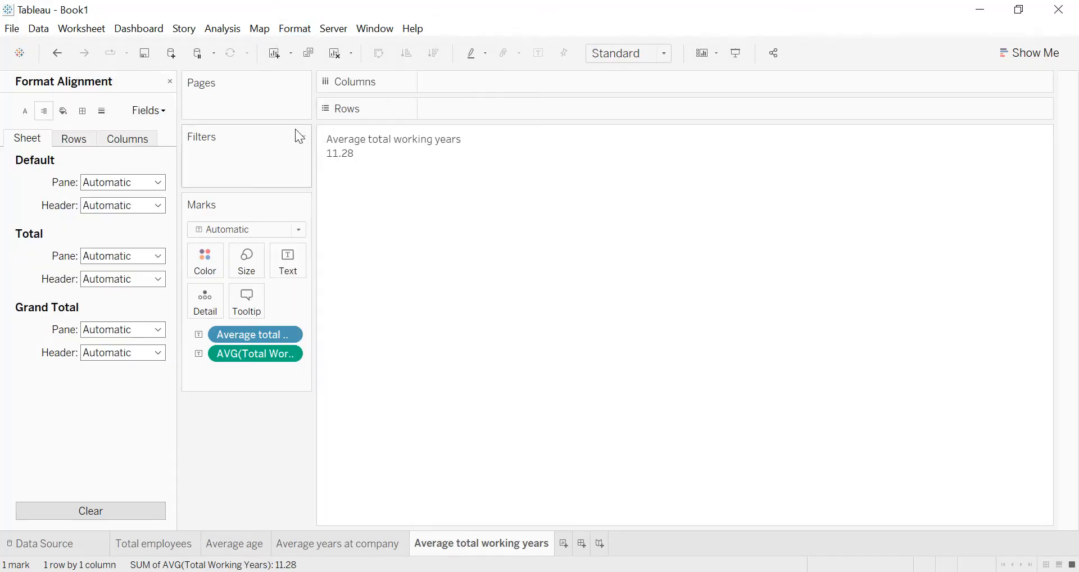
{"action": "left_click", "coordinate": [112, 184]}
{"action": "left_click", "coordinate": [117, 241]}
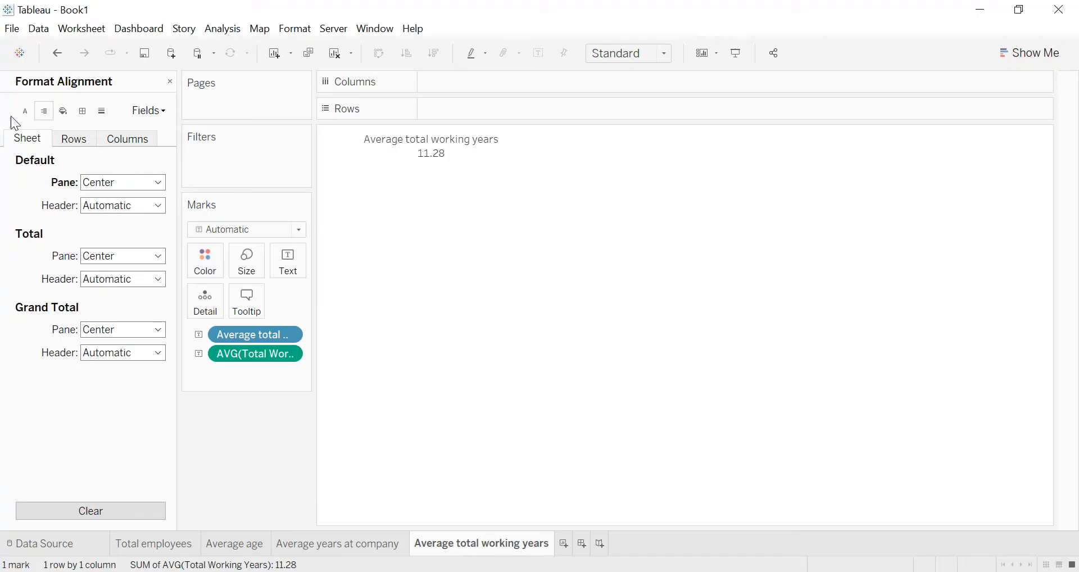
- Set the default worksheet font to bold, size 10, and return to the data fields
{"action": "left_click", "coordinate": [24, 111]}
{"action": "left_click", "coordinate": [127, 186]}
{"action": "left_click", "coordinate": [139, 227]}
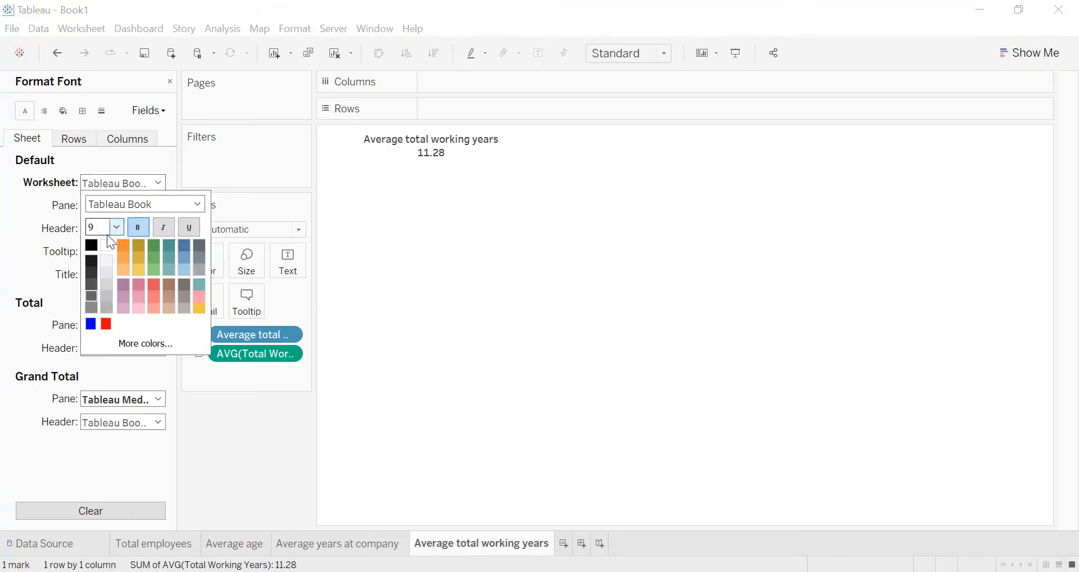
{"action": "left_click", "coordinate": [117, 227]}
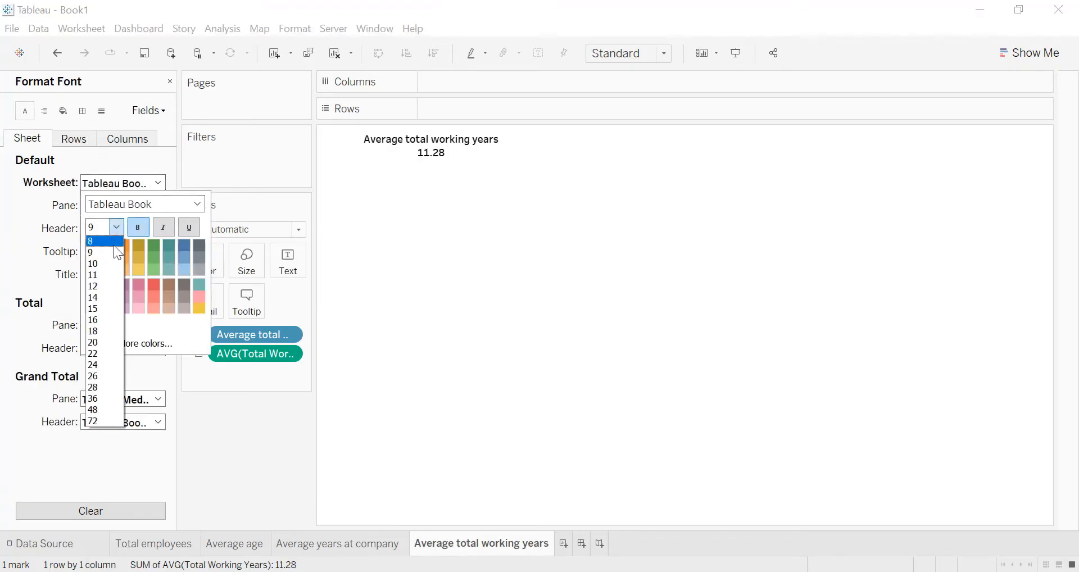
{"action": "left_click", "coordinate": [96, 263]}
{"action": "left_click", "coordinate": [573, 259]}
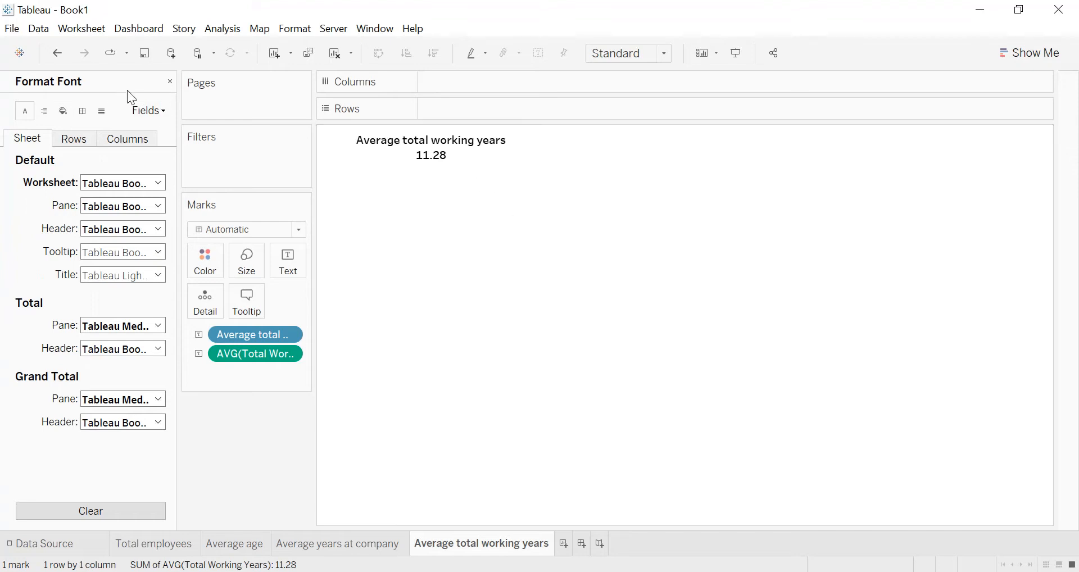
{"action": "left_click", "coordinate": [169, 82]}
{"action": "left_click", "coordinate": [168, 83]}
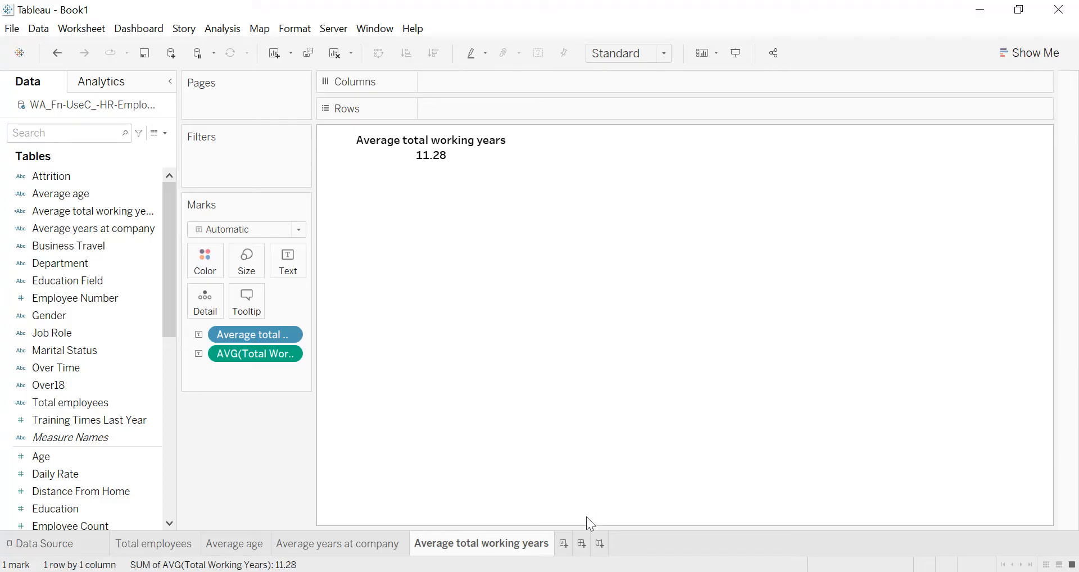
- Add a new worksheet and chart the sum of Employee Count in rows against Gender in columns
{"action": "left_click", "coordinate": [563, 544]}
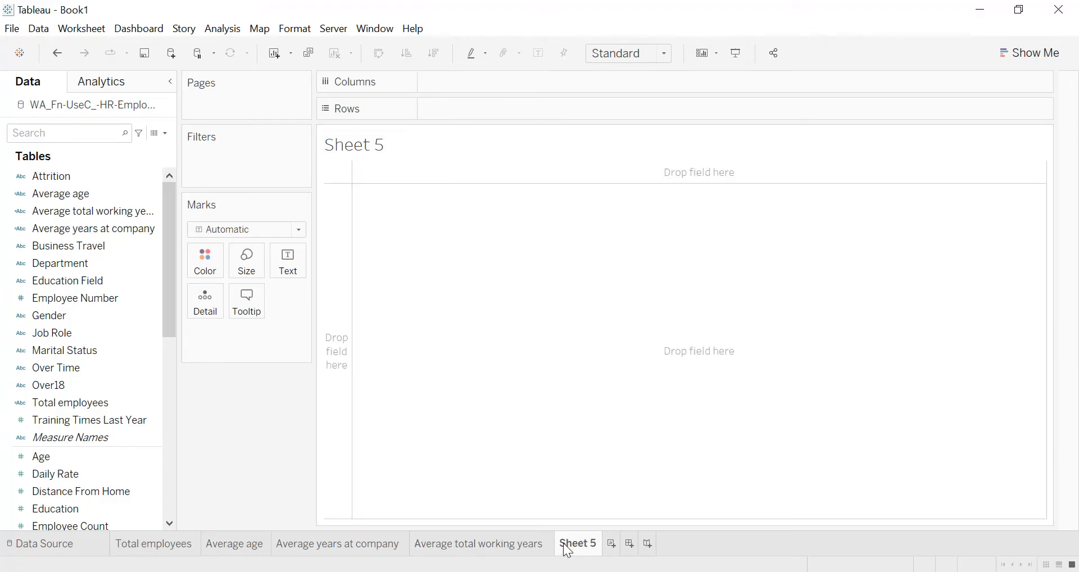
{"action": "left_click_drag", "start_coordinate": [43, 325], "coordinate": [456, 95]}
{"action": "left_click", "coordinate": [1043, 54]}
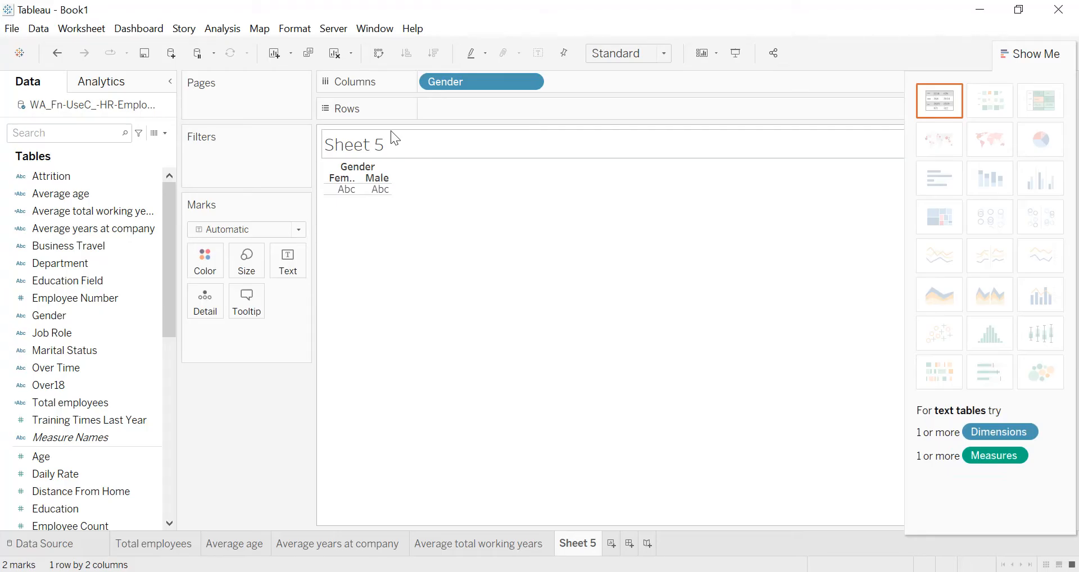
{"action": "scroll", "coordinate": [72, 234], "scroll_direction": "down", "scroll_amount": 3}
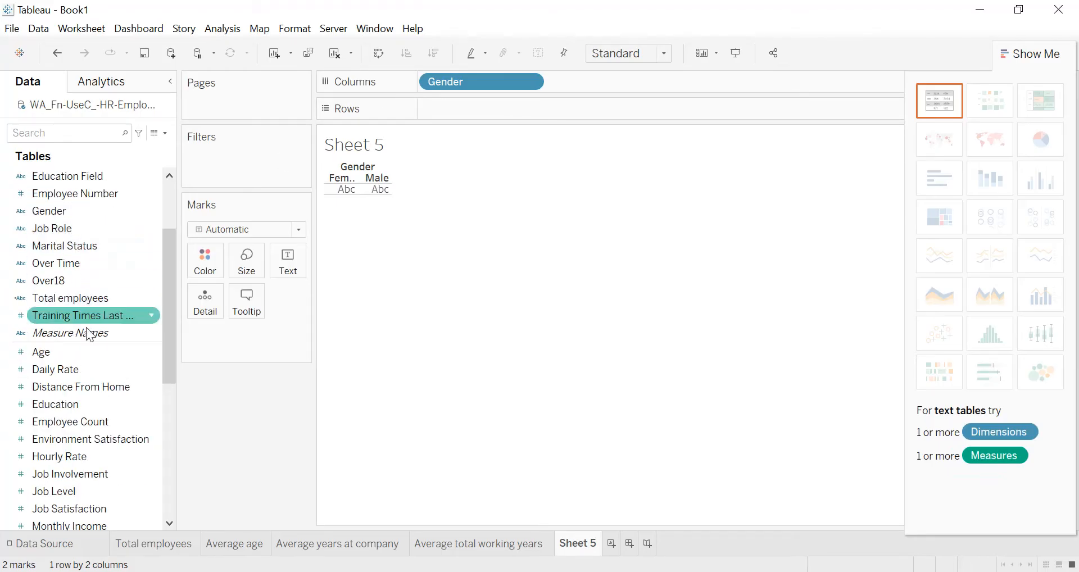
{"action": "left_click_drag", "start_coordinate": [83, 421], "coordinate": [491, 118]}
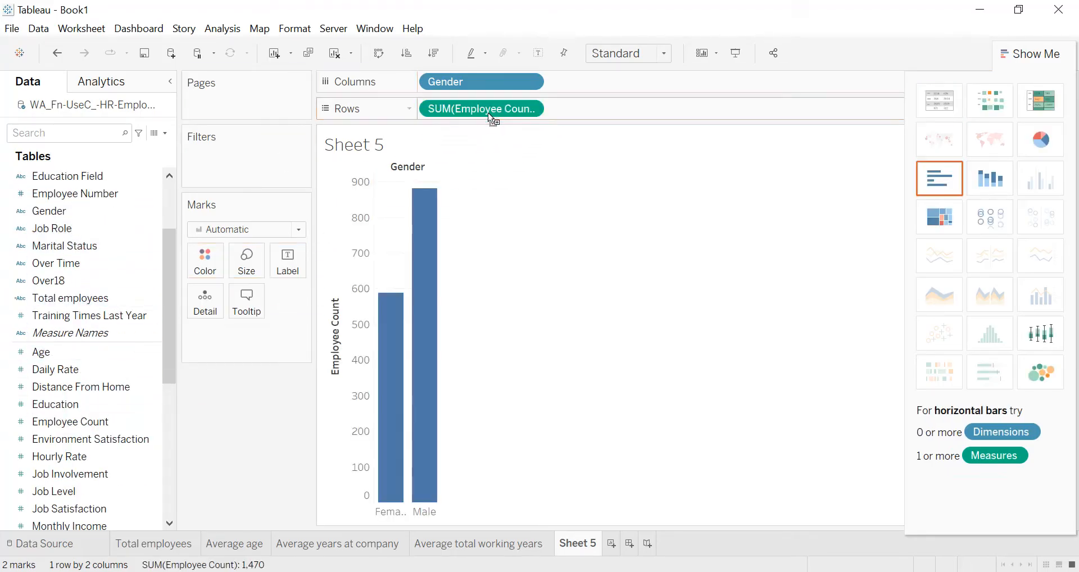
- Convert the gender bar chart to a pie chart and fit it to the entire view
{"action": "left_click", "coordinate": [1043, 147]}
{"action": "left_click", "coordinate": [649, 52]}
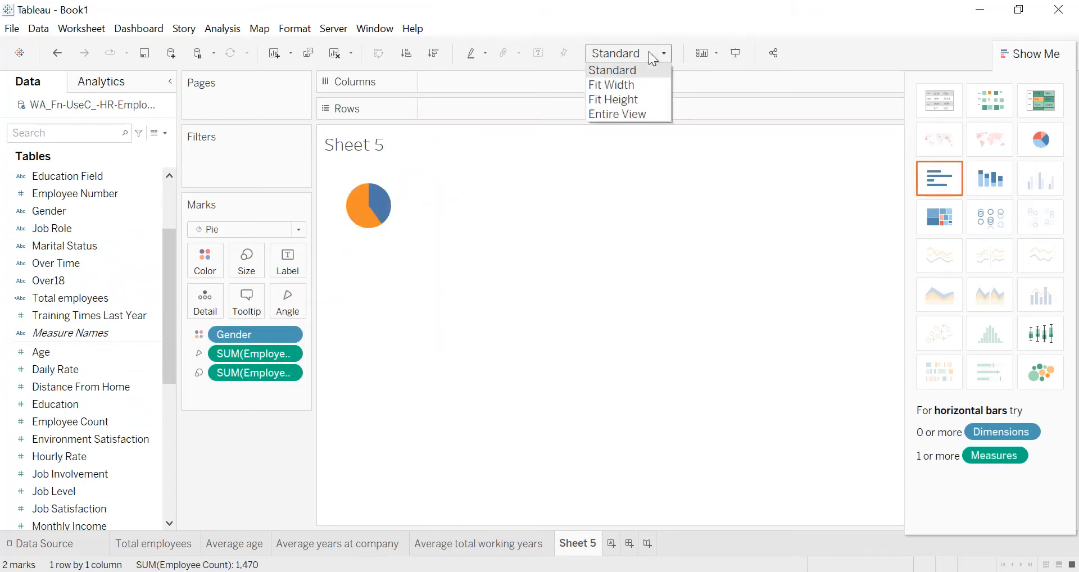
{"action": "left_click", "coordinate": [638, 113]}
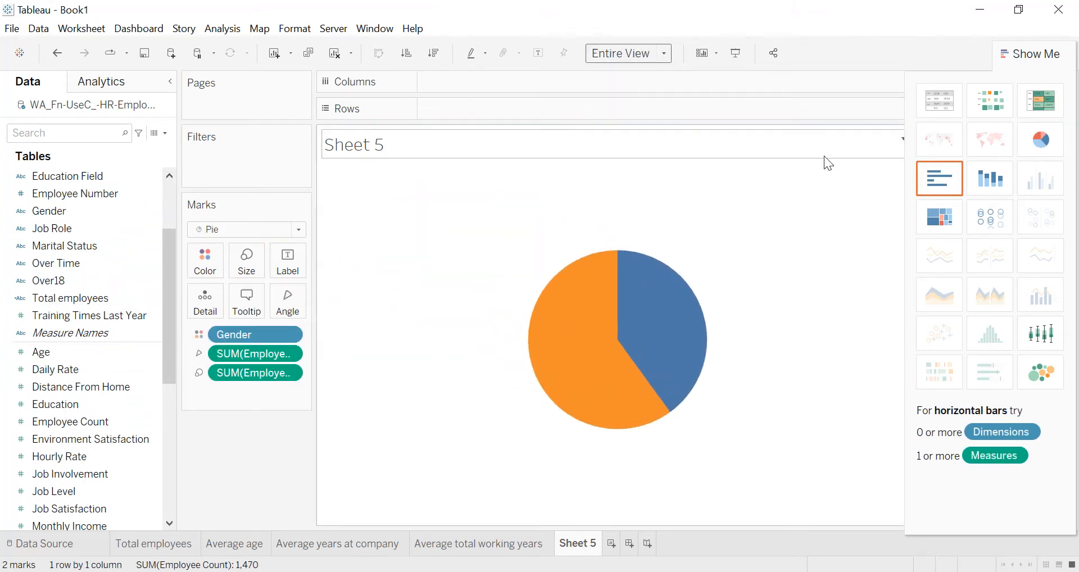
{"action": "left_click", "coordinate": [1037, 53]}
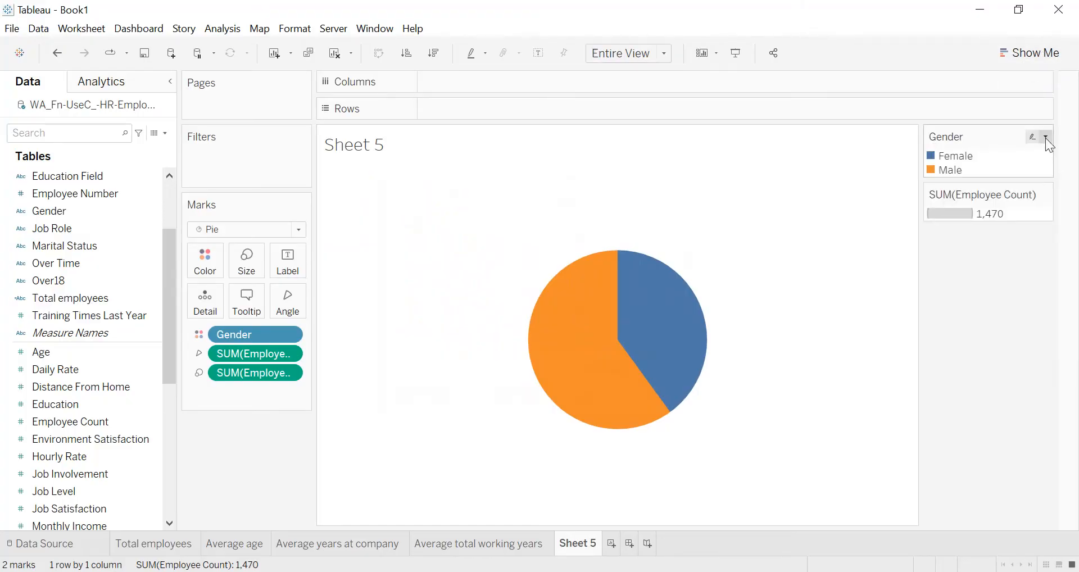
- Assign the Blue color palette to the Gender values of the pie chart
{"action": "left_click", "coordinate": [1045, 138]}
{"action": "left_click", "coordinate": [1001, 154]}
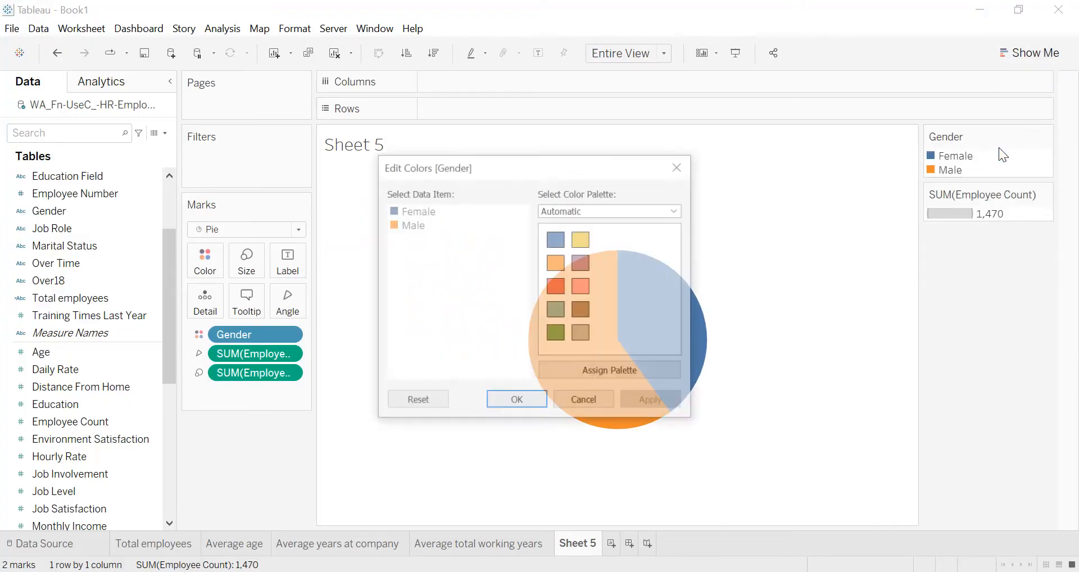
{"action": "left_click", "coordinate": [617, 209]}
{"action": "left_click", "coordinate": [576, 437]}
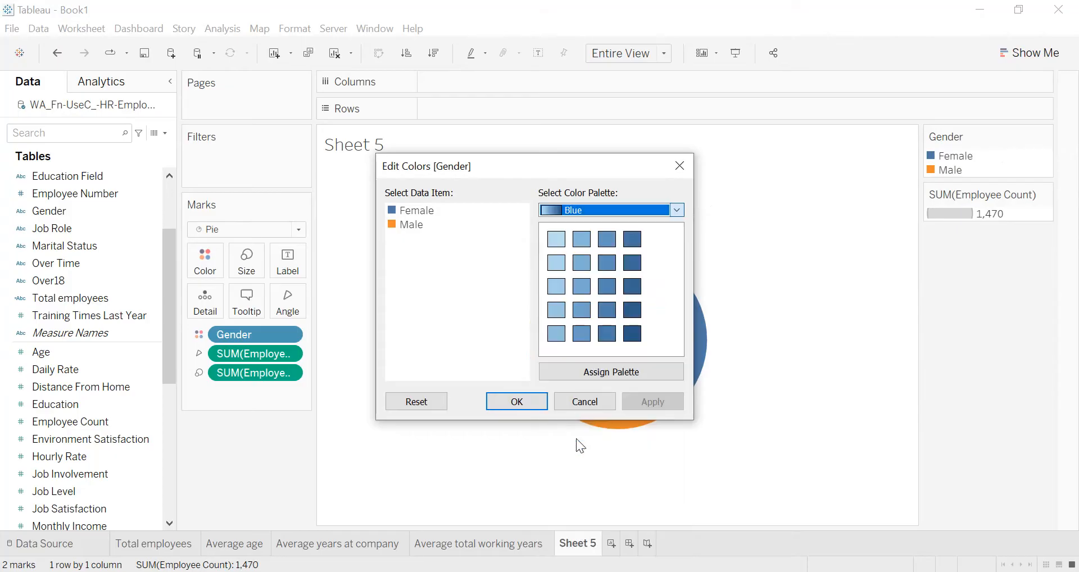
{"action": "left_click", "coordinate": [629, 370]}
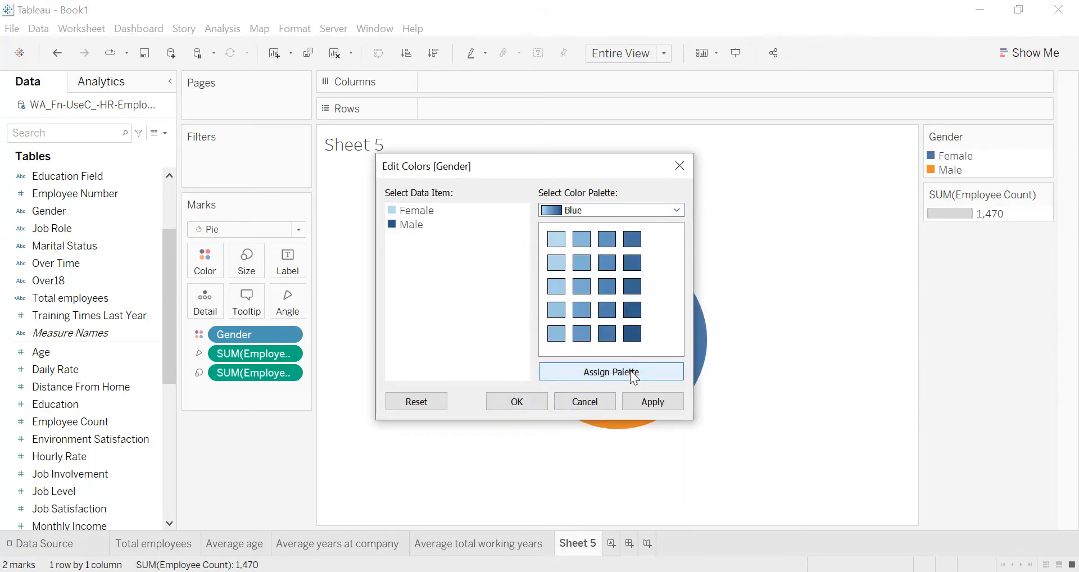
{"action": "left_click", "coordinate": [644, 398]}
{"action": "left_click", "coordinate": [539, 402]}
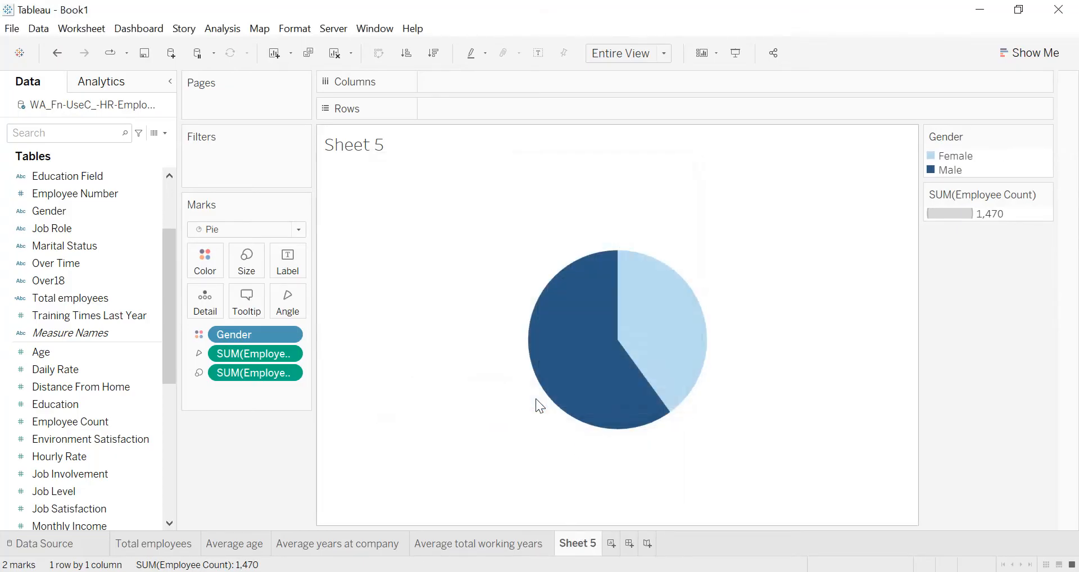
- Hide the Gender color legend and the Employee Count size legend
{"action": "left_click", "coordinate": [1046, 138]}
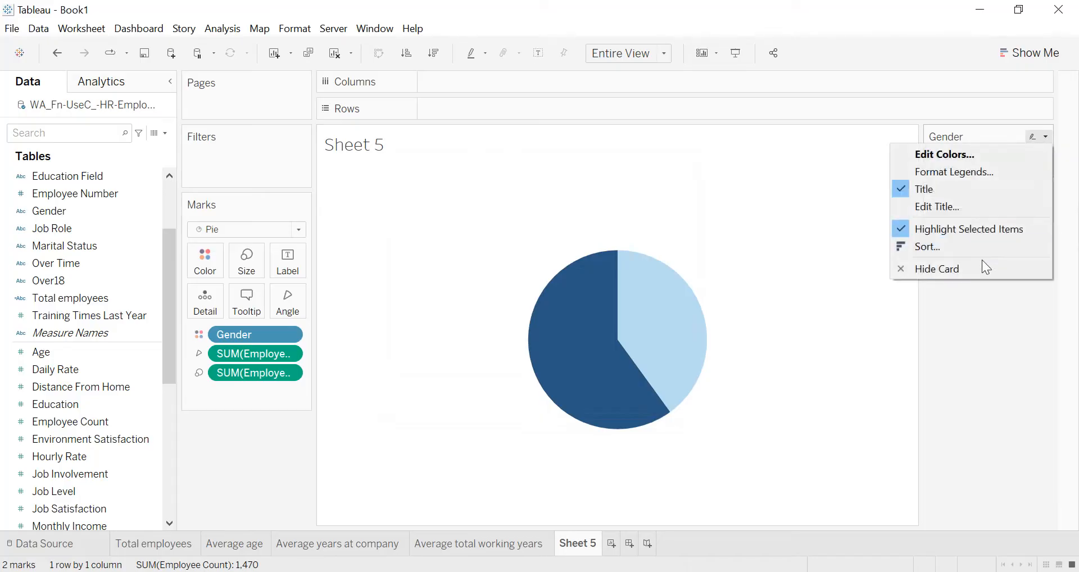
{"action": "left_click", "coordinate": [982, 260]}
{"action": "left_click", "coordinate": [1045, 137]}
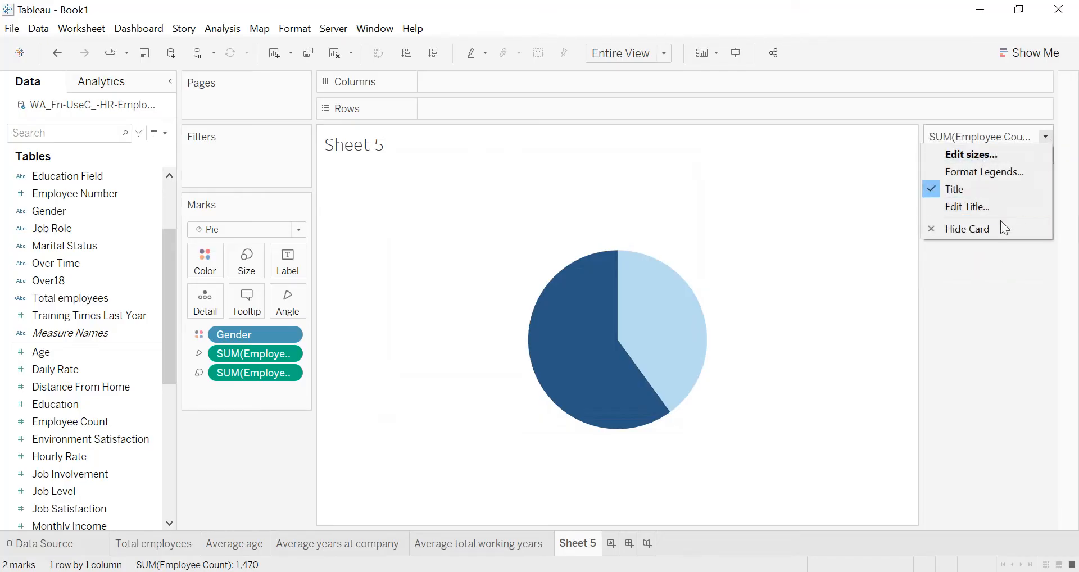
{"action": "left_click", "coordinate": [937, 228]}
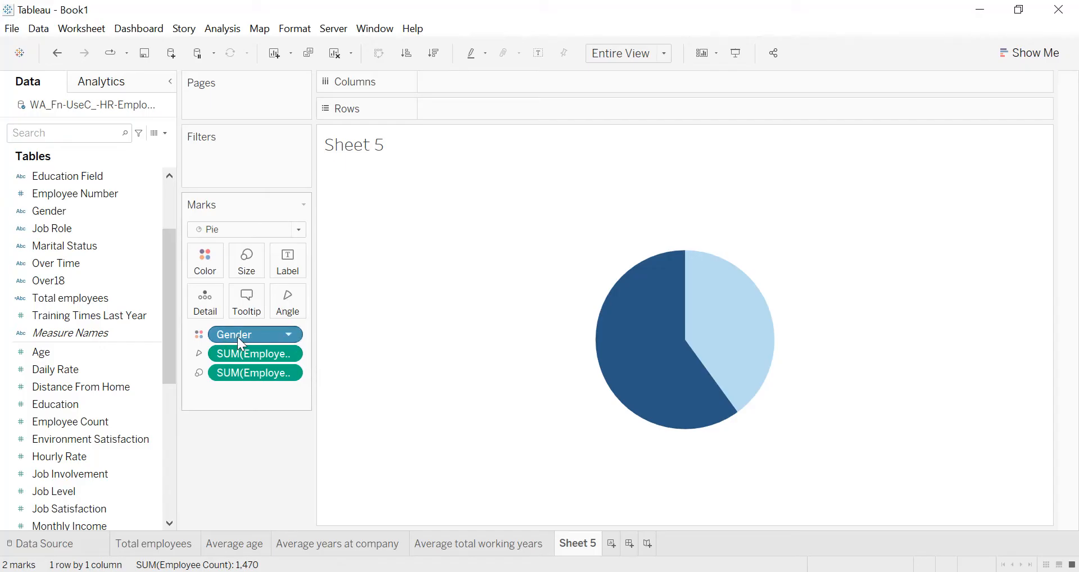
- Label the pie slices with Gender and Employee Count, showing the count as Percent of Total
{"action": "left_click_drag", "start_coordinate": [238, 337], "coordinate": [285, 279]}
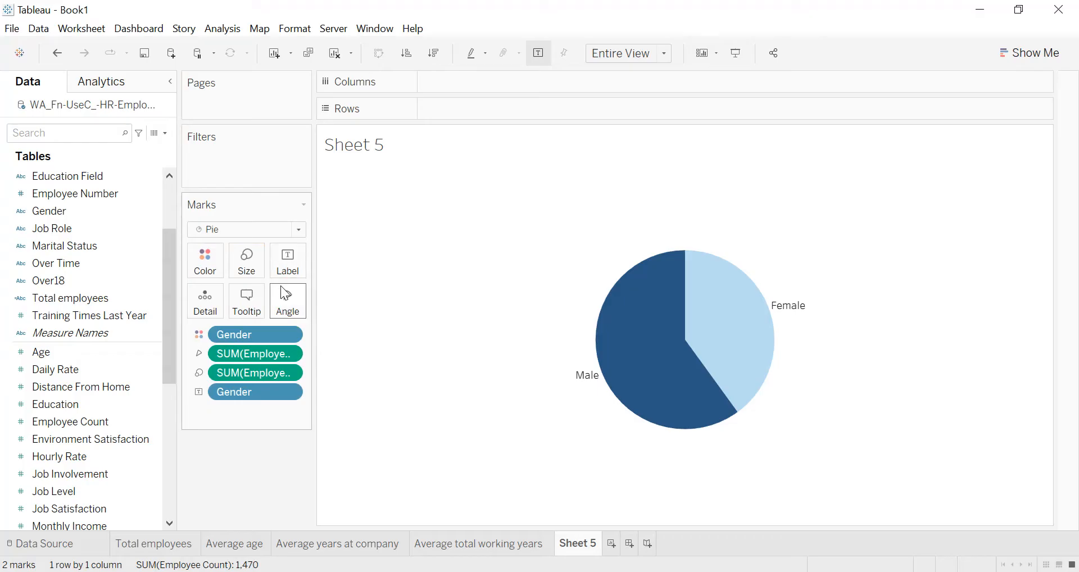
{"action": "left_click_drag", "start_coordinate": [237, 373], "coordinate": [287, 278]}
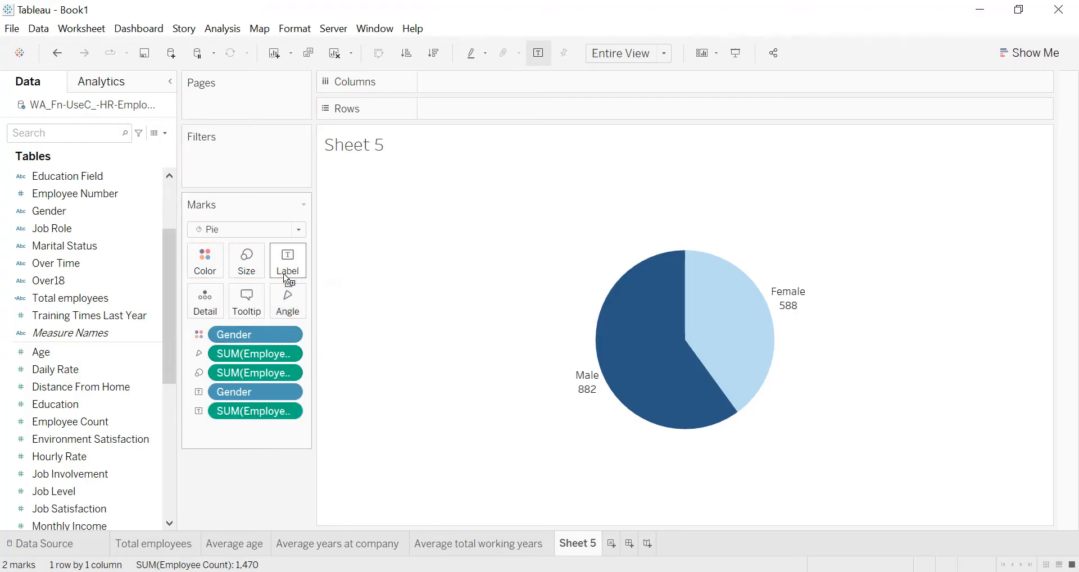
{"action": "left_click", "coordinate": [291, 414]}
{"action": "mouse_move", "coordinate": [314, 569]}
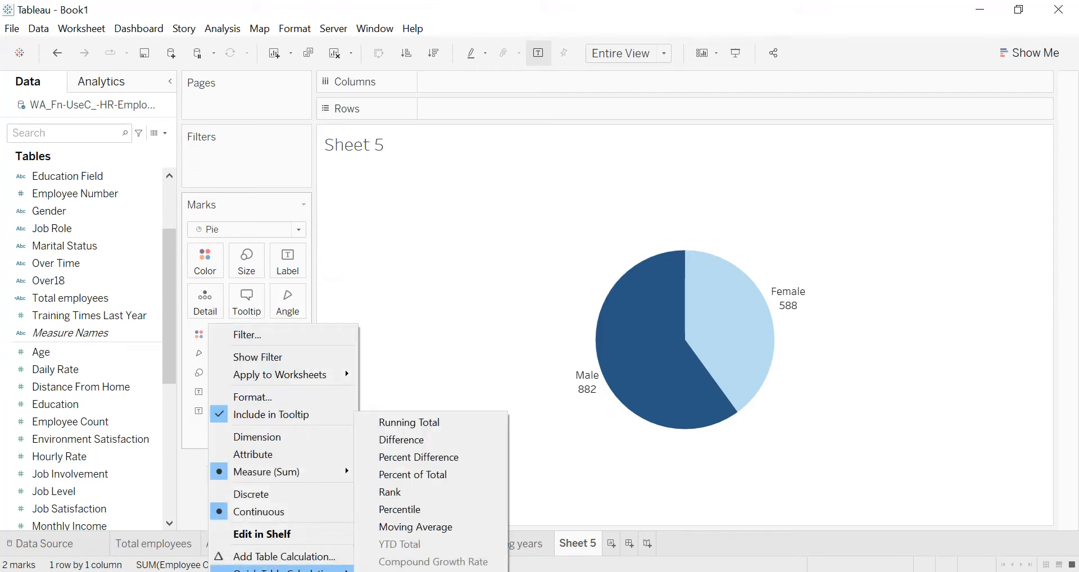
{"action": "left_click", "coordinate": [412, 477]}
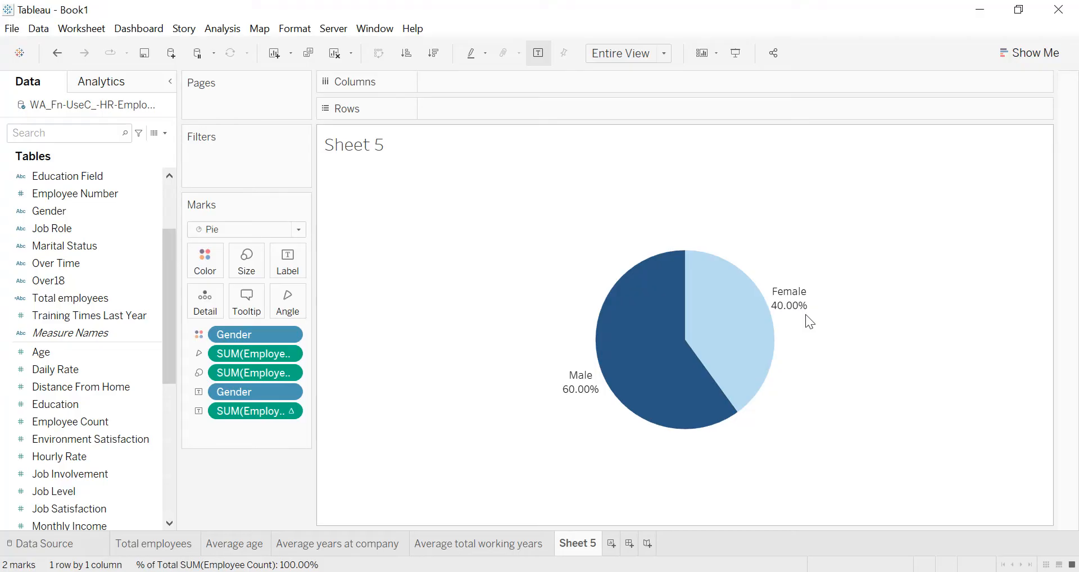
- Rename the pie chart worksheet as "Gender in the company"
{"action": "double_click", "coordinate": [570, 549]}
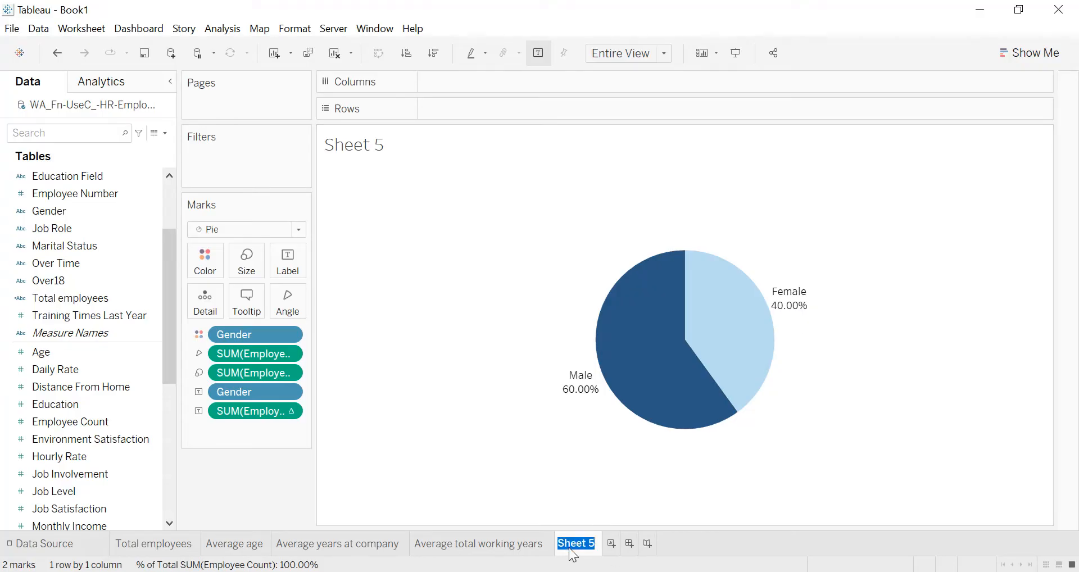
{"action": "type", "text": "Gender in"}
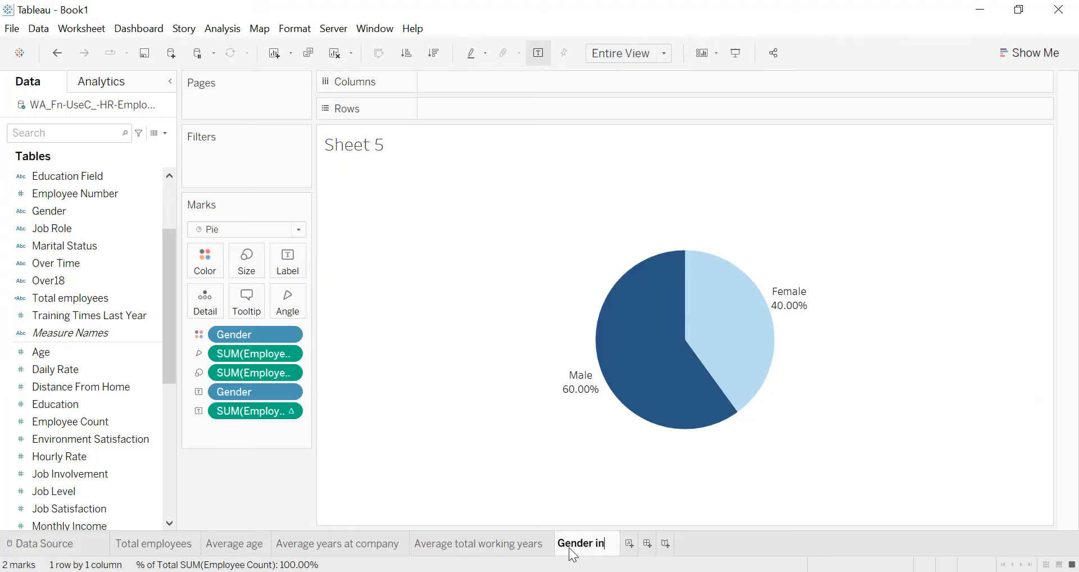
{"action": "type", "text": " the company"}
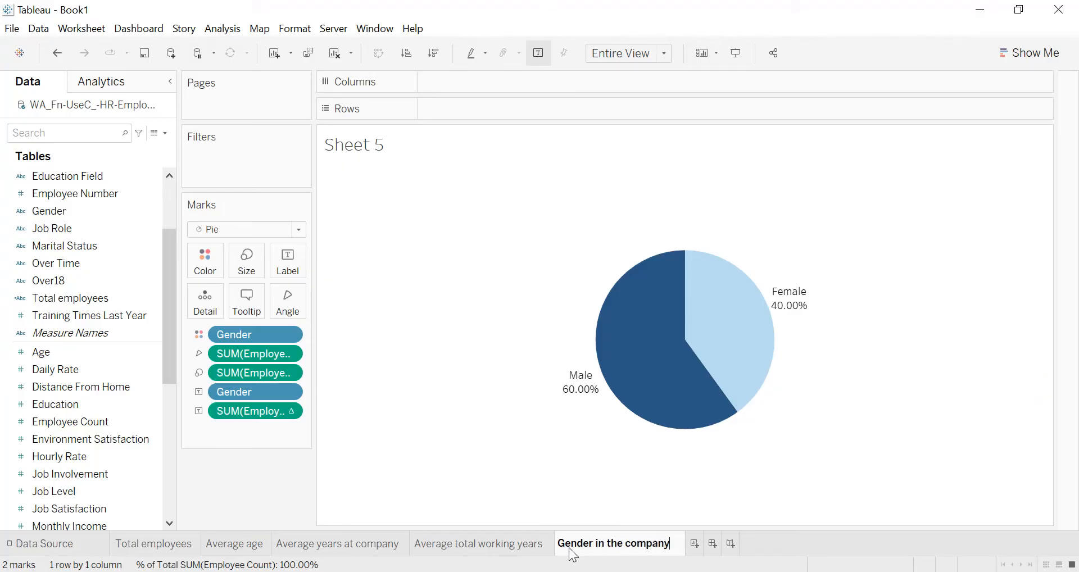
{"action": "left_click", "coordinate": [531, 452]}
- Format the pie chart's sheet title as centered, bold, black text at size 12
{"action": "double_click", "coordinate": [432, 146]}
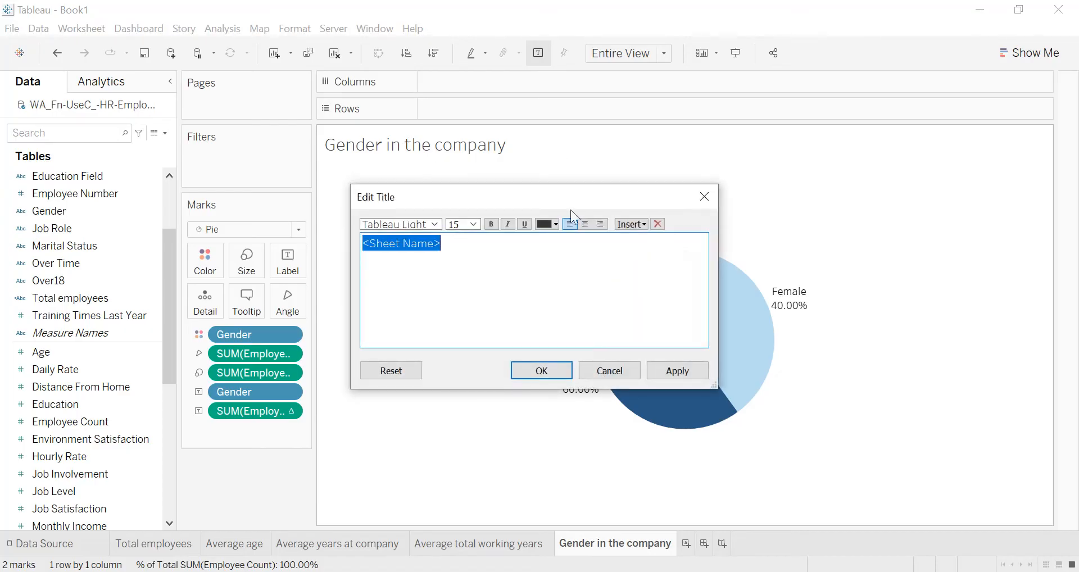
{"action": "left_click", "coordinate": [585, 224]}
{"action": "left_click", "coordinate": [548, 223]}
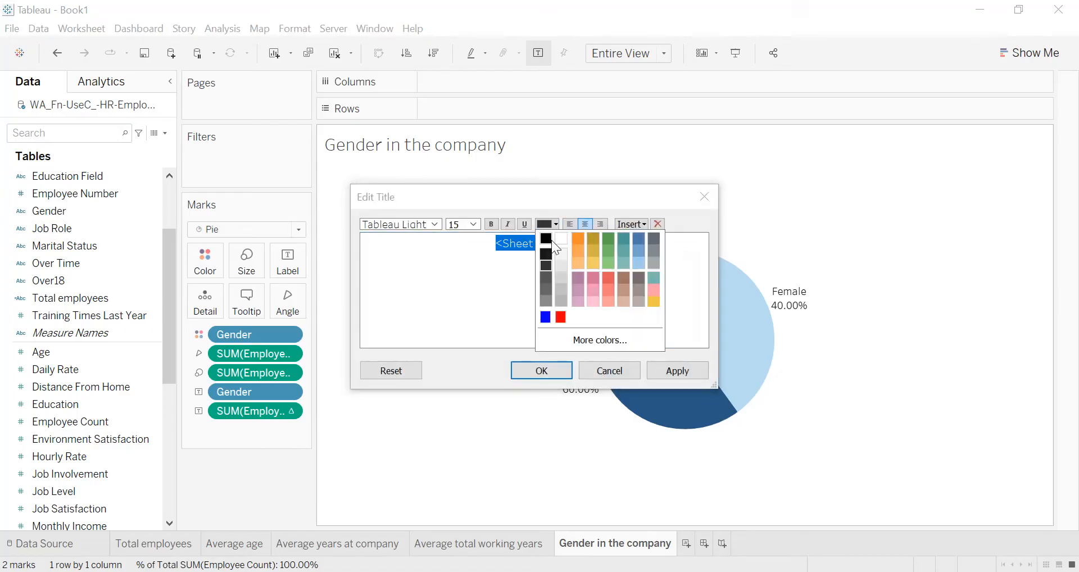
{"action": "left_click", "coordinate": [545, 240]}
{"action": "left_click", "coordinate": [480, 222]}
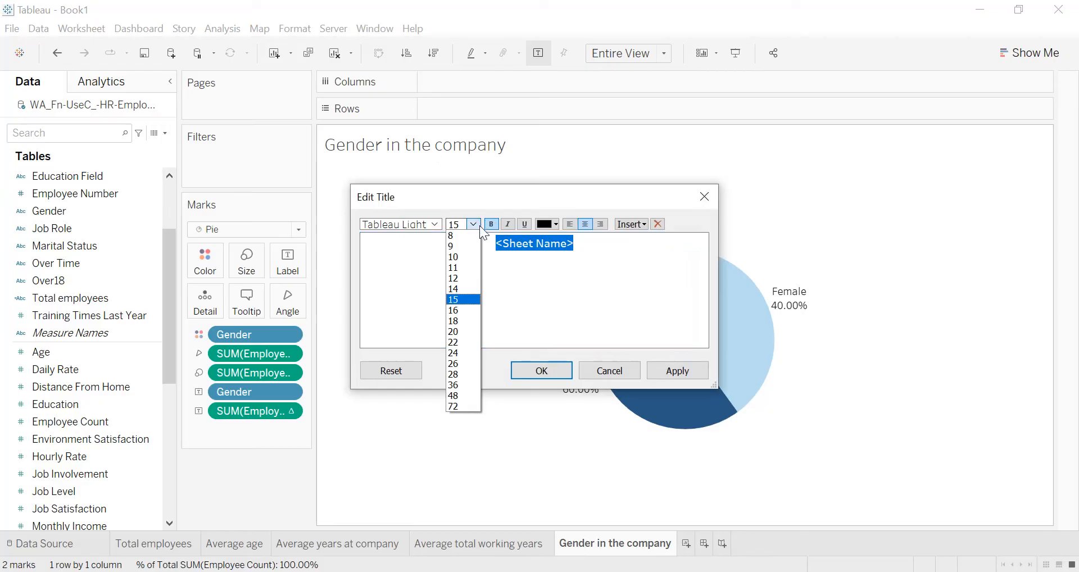
{"action": "left_click", "coordinate": [457, 269]}
{"action": "left_click", "coordinate": [666, 375]}
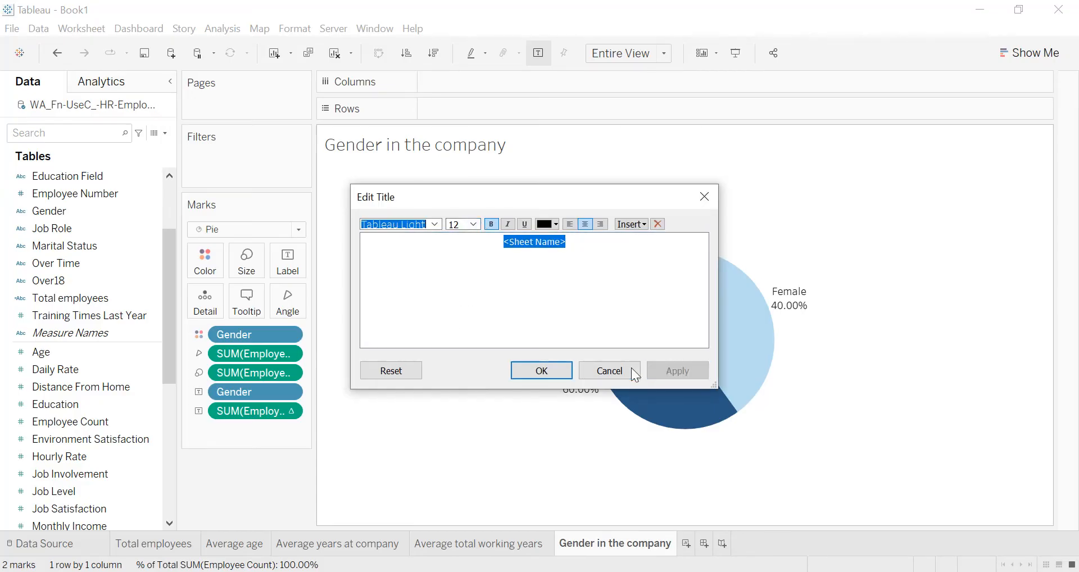
{"action": "left_click", "coordinate": [542, 367]}
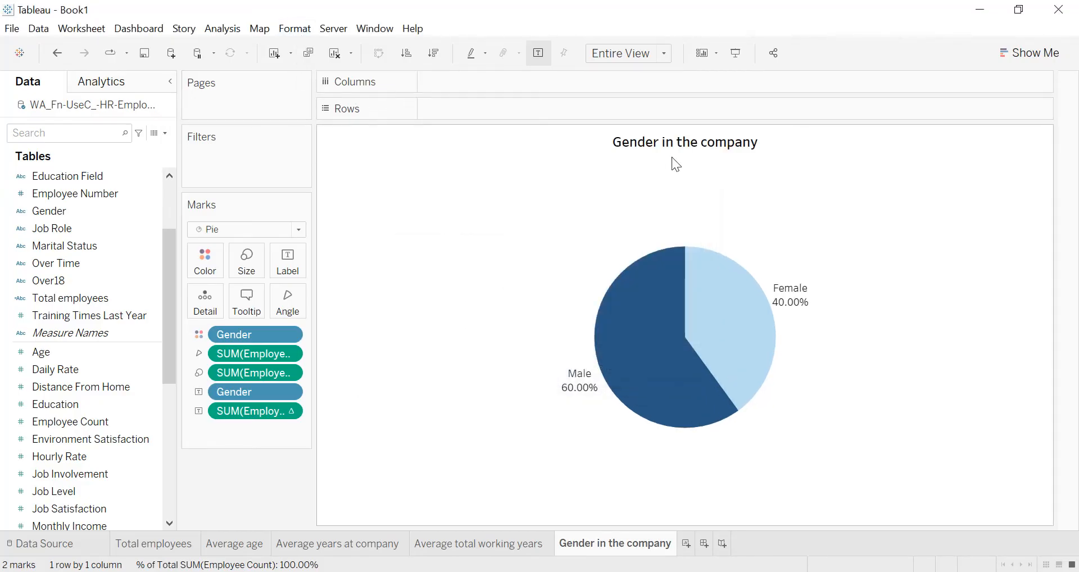
- Add a thin solid black border around the pie chart's title
{"action": "right_click", "coordinate": [672, 142]}
{"action": "left_click", "coordinate": [718, 203]}
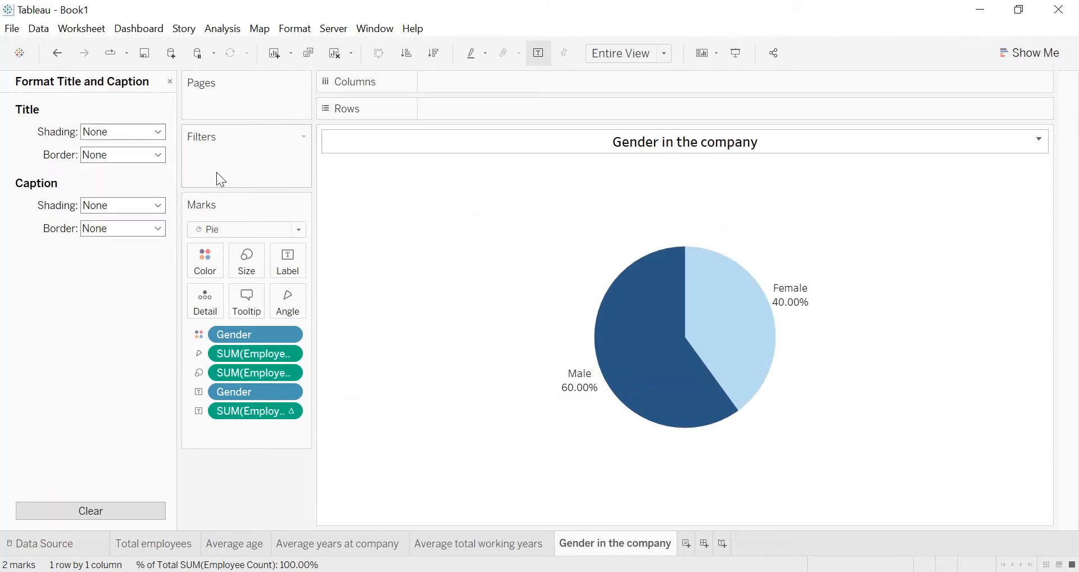
{"action": "left_click", "coordinate": [116, 157]}
{"action": "left_click", "coordinate": [92, 231]}
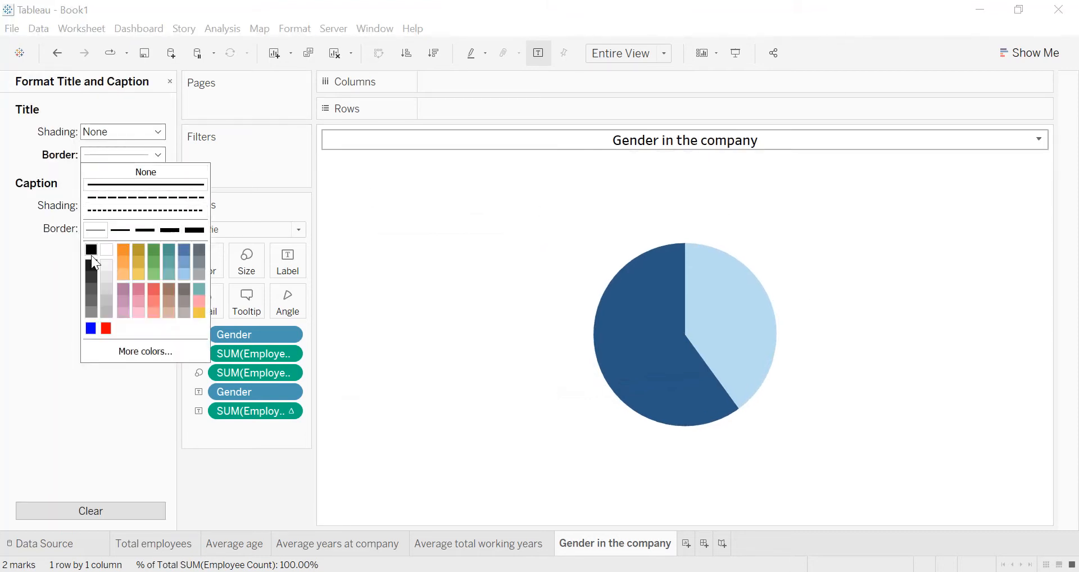
- Set the pie chart worksheet's default font to bold and black
{"action": "right_click", "coordinate": [432, 234]}
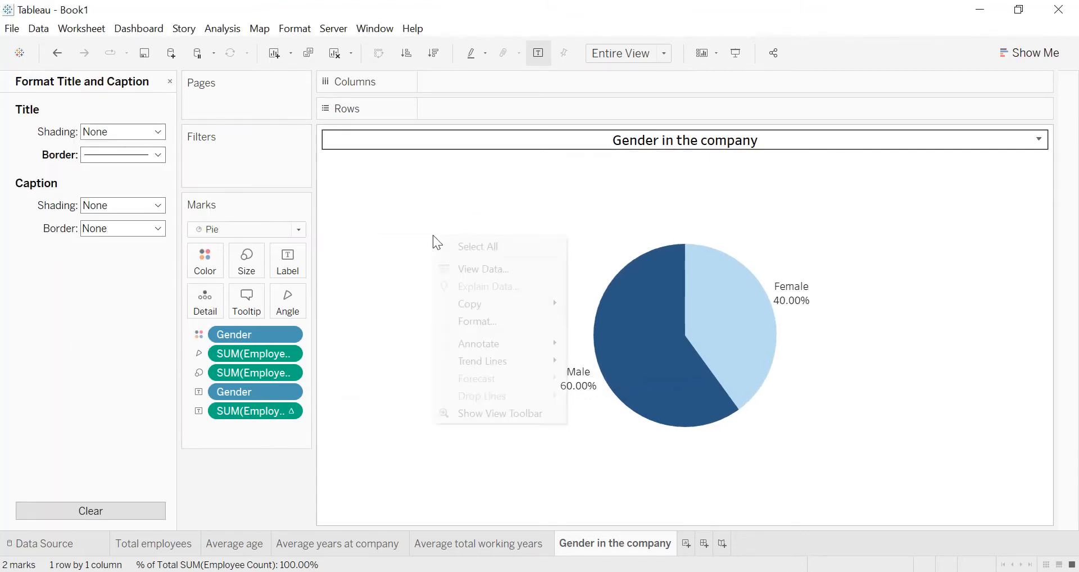
{"action": "left_click", "coordinate": [494, 319]}
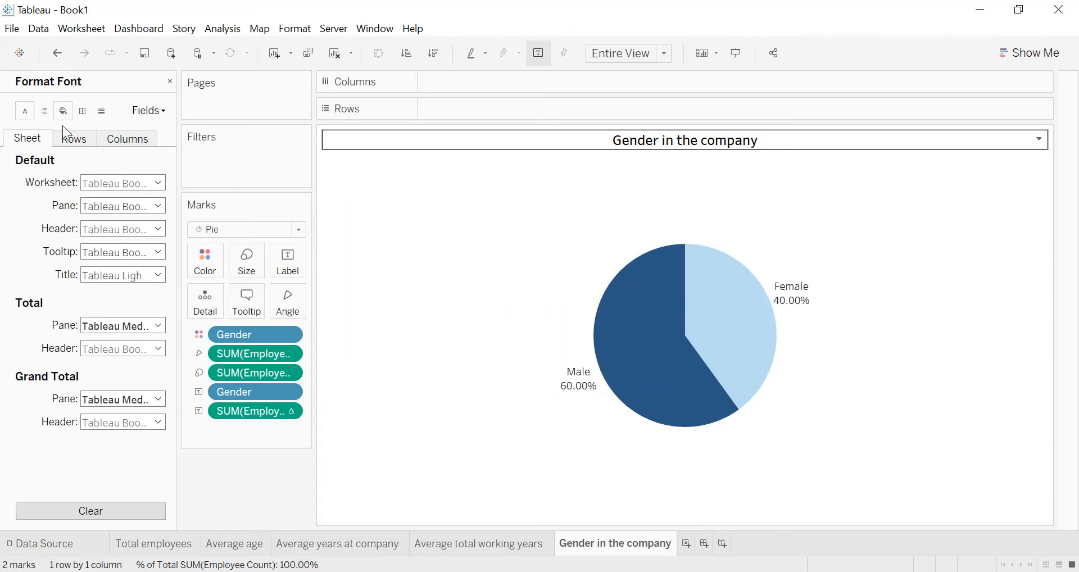
{"action": "left_click", "coordinate": [109, 183]}
{"action": "left_click", "coordinate": [138, 227]}
{"action": "left_click", "coordinate": [116, 227]}
{"action": "left_click", "coordinate": [100, 257]}
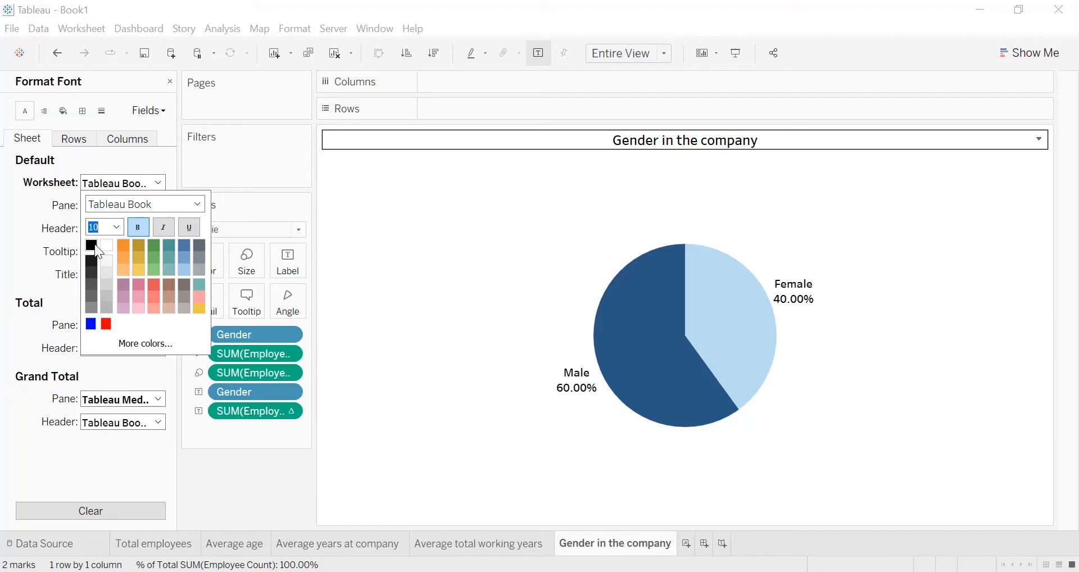
- Add a thin solid black cell border around the pie chart, and collapse the side pane
{"action": "left_click", "coordinate": [83, 110]}
{"action": "left_click", "coordinate": [82, 111]}
{"action": "left_click", "coordinate": [100, 183]}
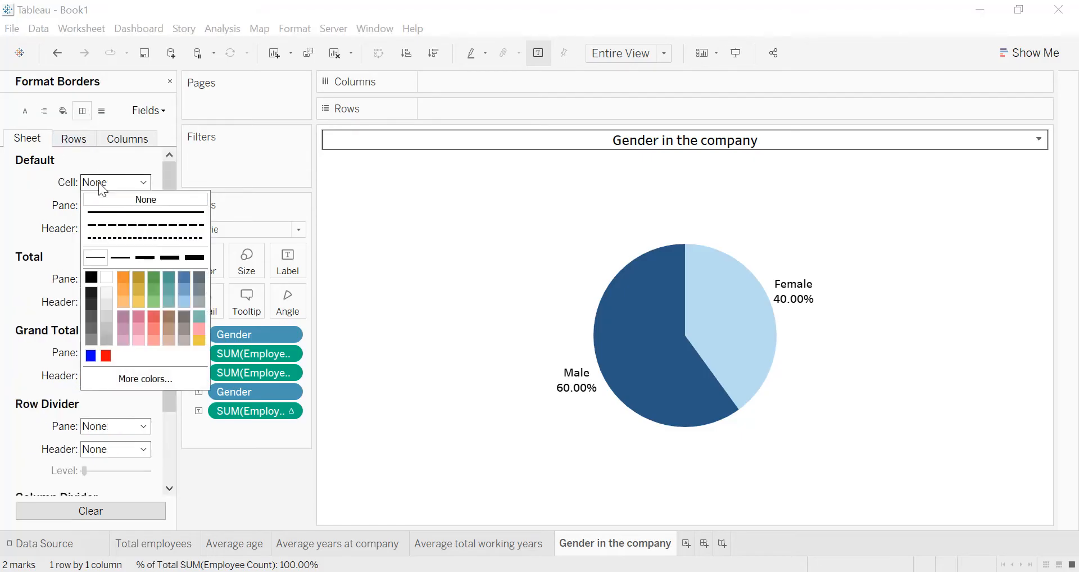
{"action": "left_click", "coordinate": [96, 257]}
{"action": "left_click", "coordinate": [92, 275]}
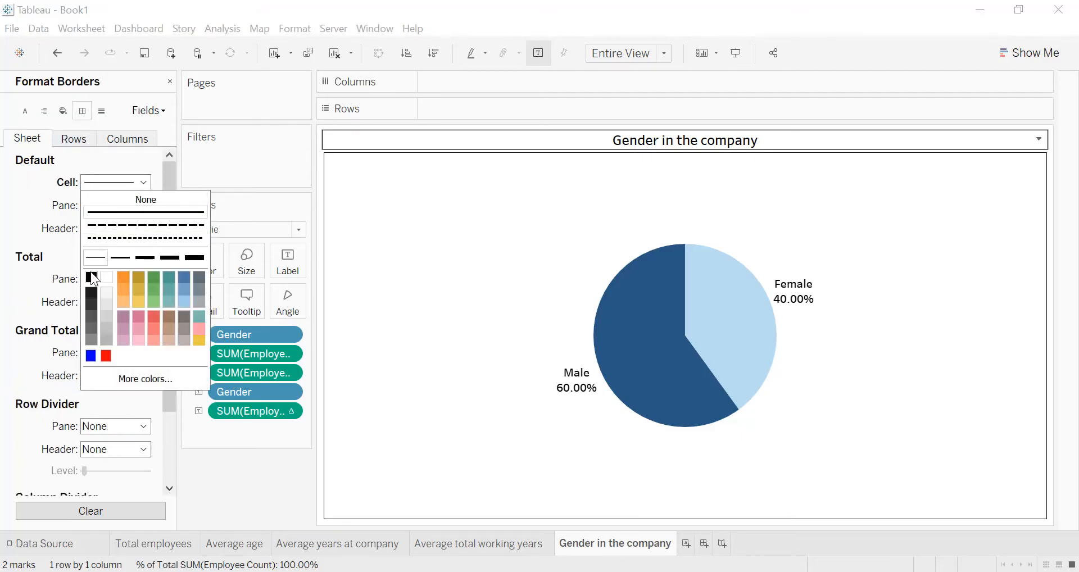
{"action": "left_click", "coordinate": [169, 82]}
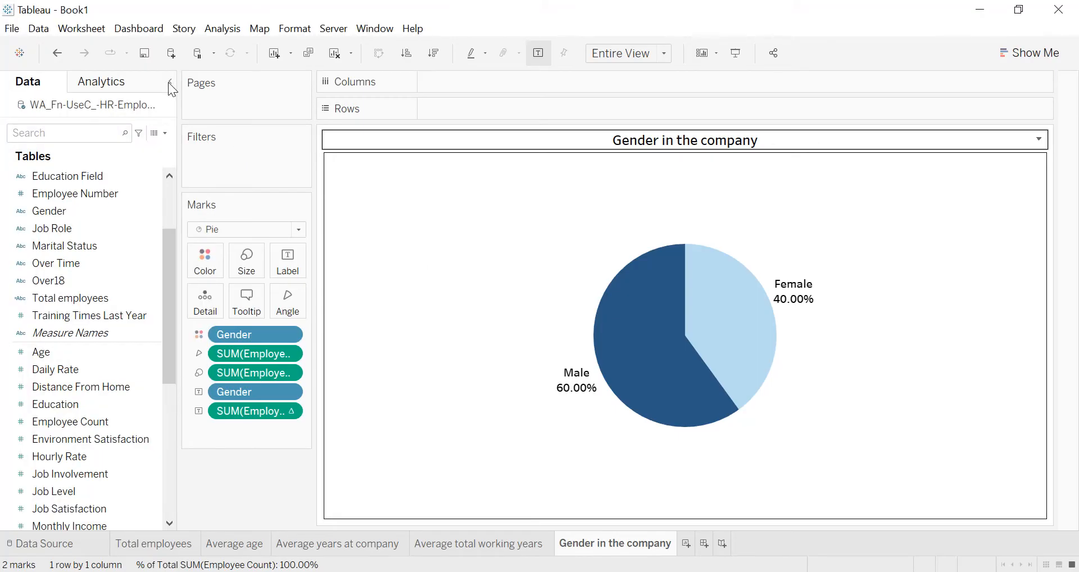
{"action": "left_click", "coordinate": [169, 82]}
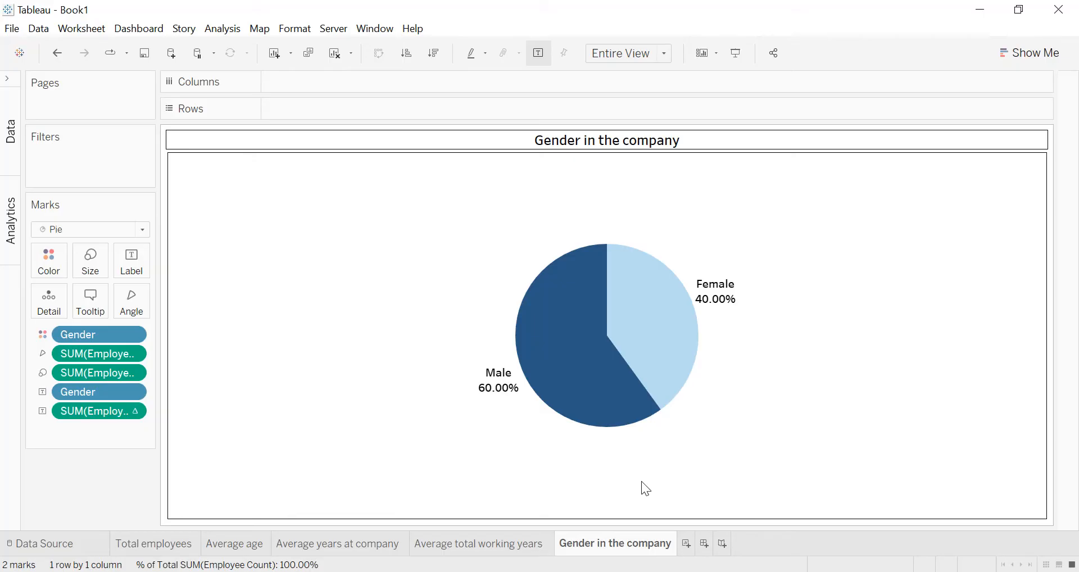
- Create a new worksheet named "Average age by department and job role"
{"action": "left_click", "coordinate": [686, 544]}
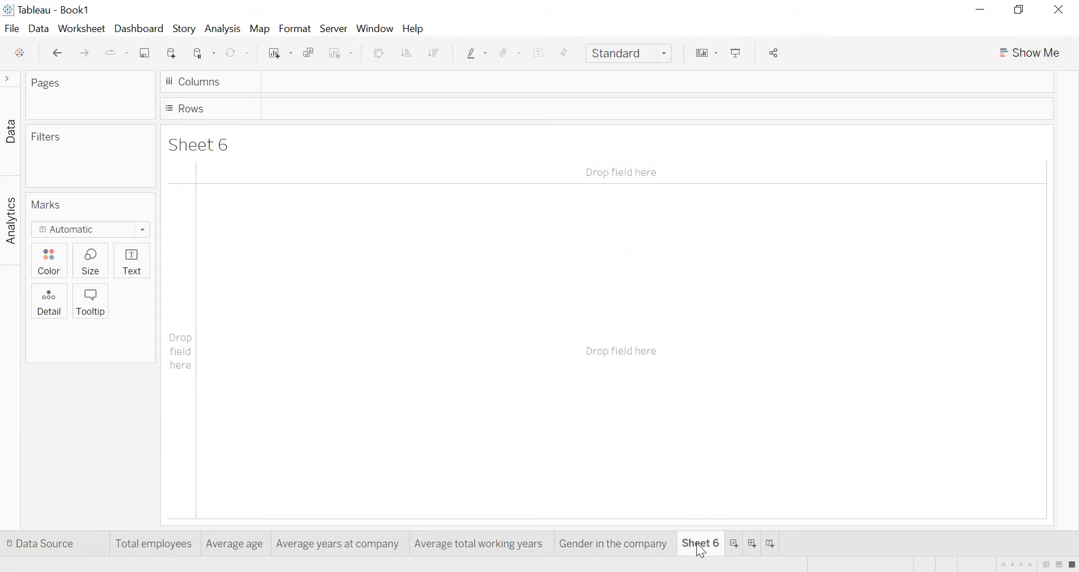
{"action": "left_click", "coordinate": [702, 553]}
{"action": "type", "text": "Average ag"}
{"action": "type", "text": "e by department "}
{"action": "type", "text": "and job ro"}
{"action": "type", "text": "le"}
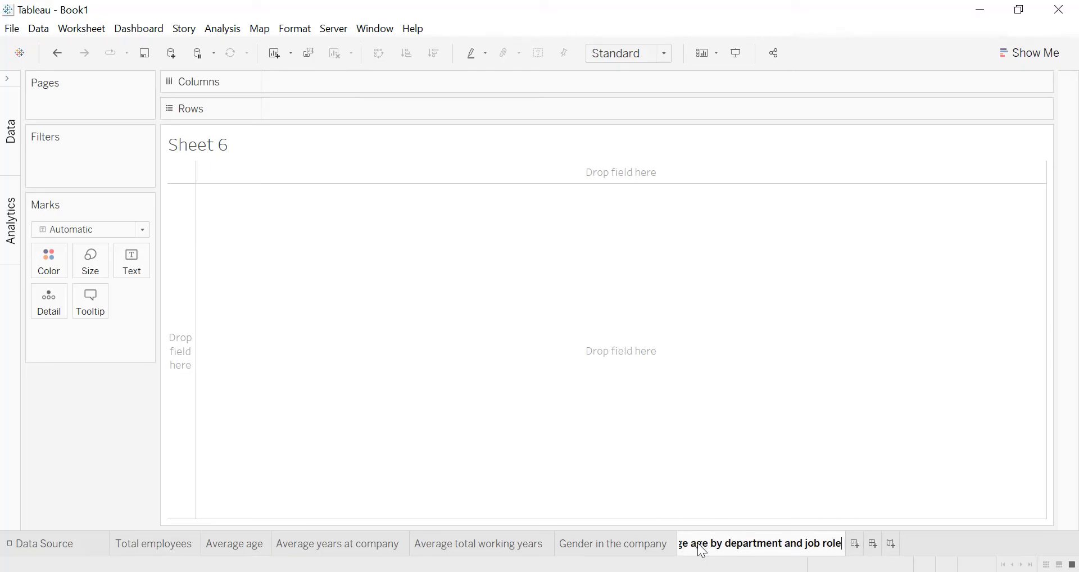
{"action": "left_click", "coordinate": [652, 483]}
- Place Department and Job Role on Rows and fit the table to Entire View
{"action": "left_click", "coordinate": [8, 80]}
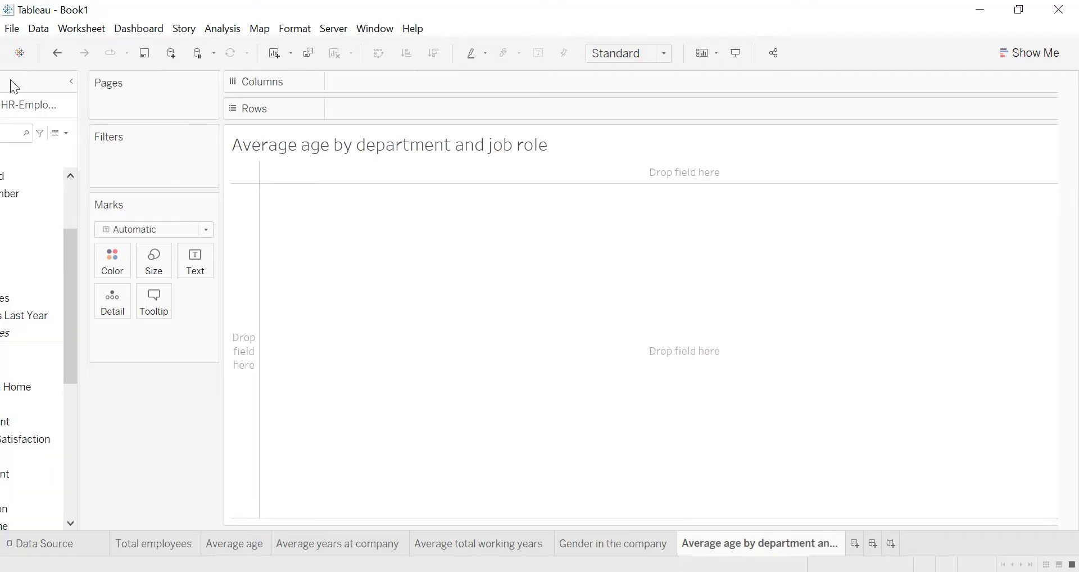
{"action": "left_click_drag", "start_coordinate": [71, 264], "coordinate": [476, 121]}
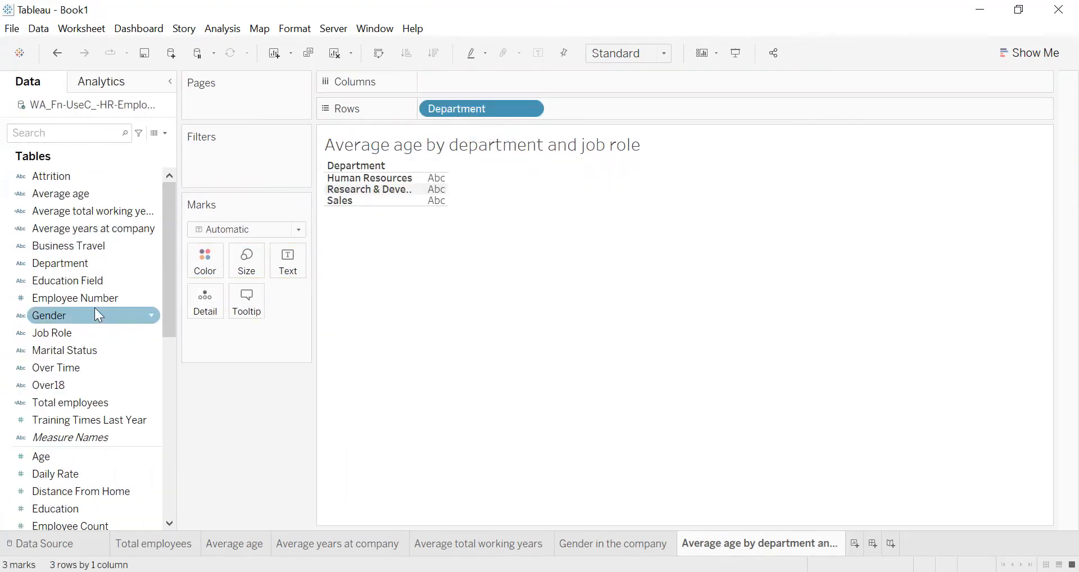
{"action": "left_click_drag", "start_coordinate": [80, 333], "coordinate": [623, 100]}
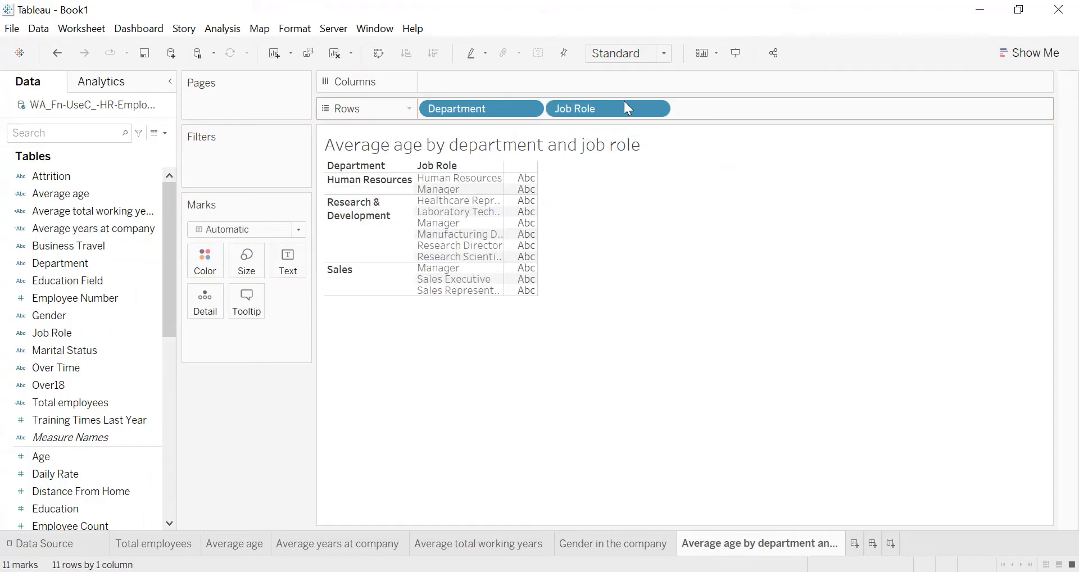
{"action": "left_click", "coordinate": [646, 55]}
{"action": "left_click", "coordinate": [641, 115]}
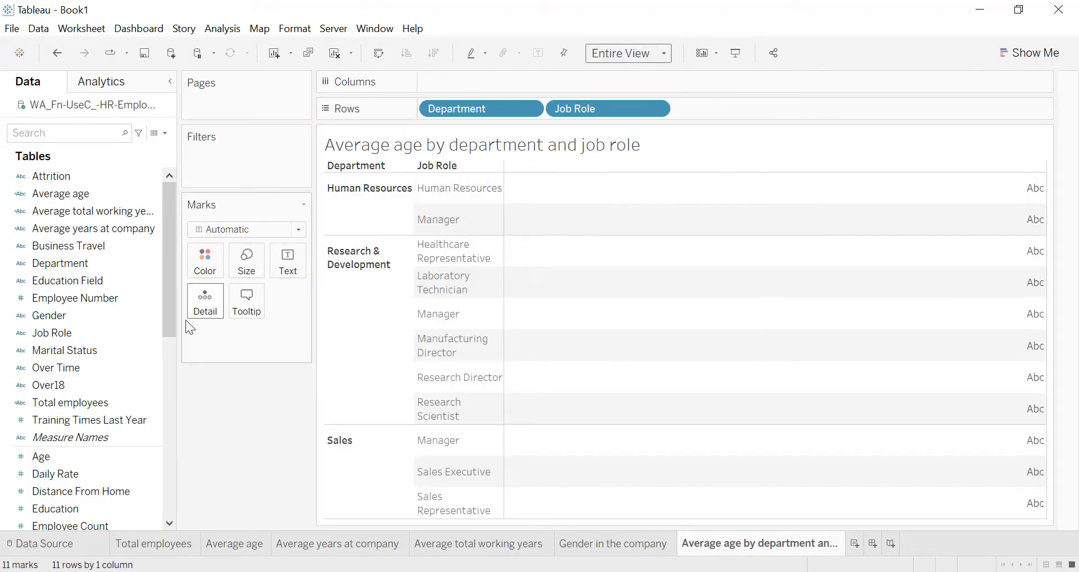
- Show Age as the table's text values, aggregated as Average
{"action": "left_click_drag", "start_coordinate": [55, 457], "coordinate": [287, 262]}
{"action": "left_click", "coordinate": [288, 336]}
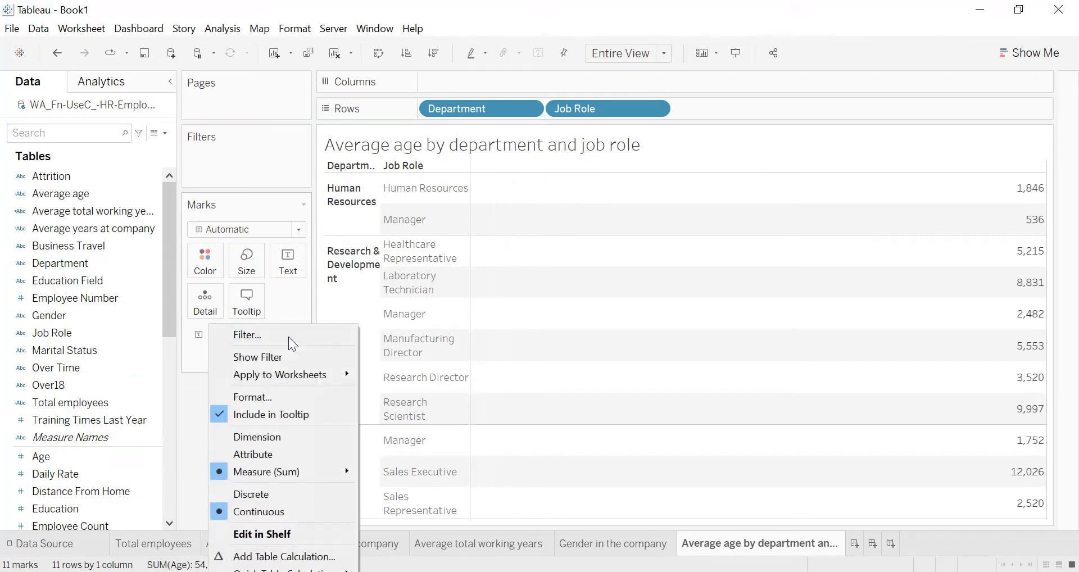
{"action": "mouse_move", "coordinate": [312, 471]}
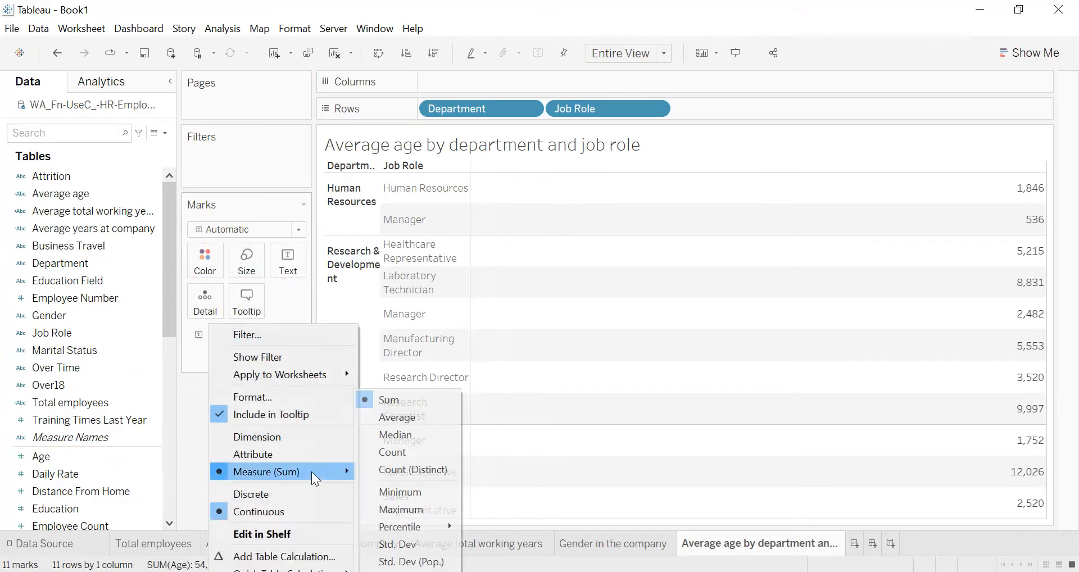
{"action": "left_click", "coordinate": [392, 418]}
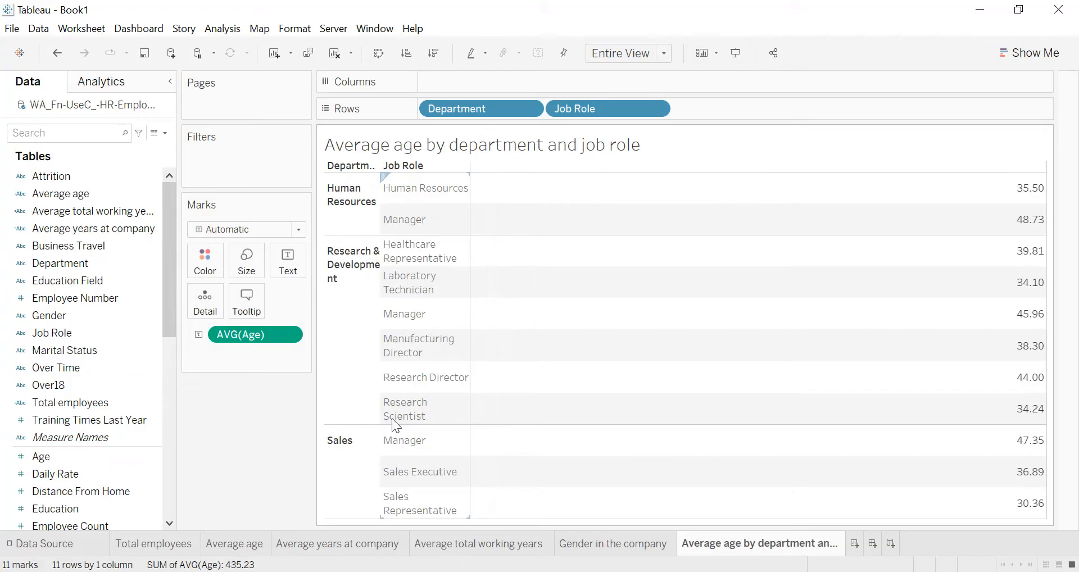
- Split the average age table by Gender on Columns
{"action": "left_click", "coordinate": [125, 295]}
{"action": "left_click", "coordinate": [75, 312]}
{"action": "left_click_drag", "start_coordinate": [73, 313], "coordinate": [497, 90]}
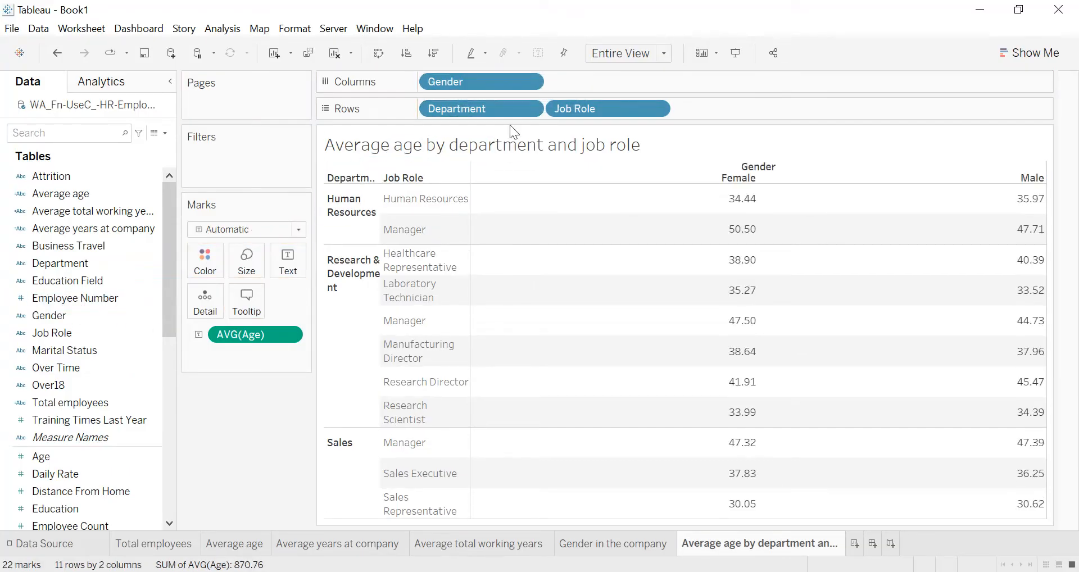
- Hide the field labels for both the columns and the rows of the table
{"action": "right_click", "coordinate": [735, 165]}
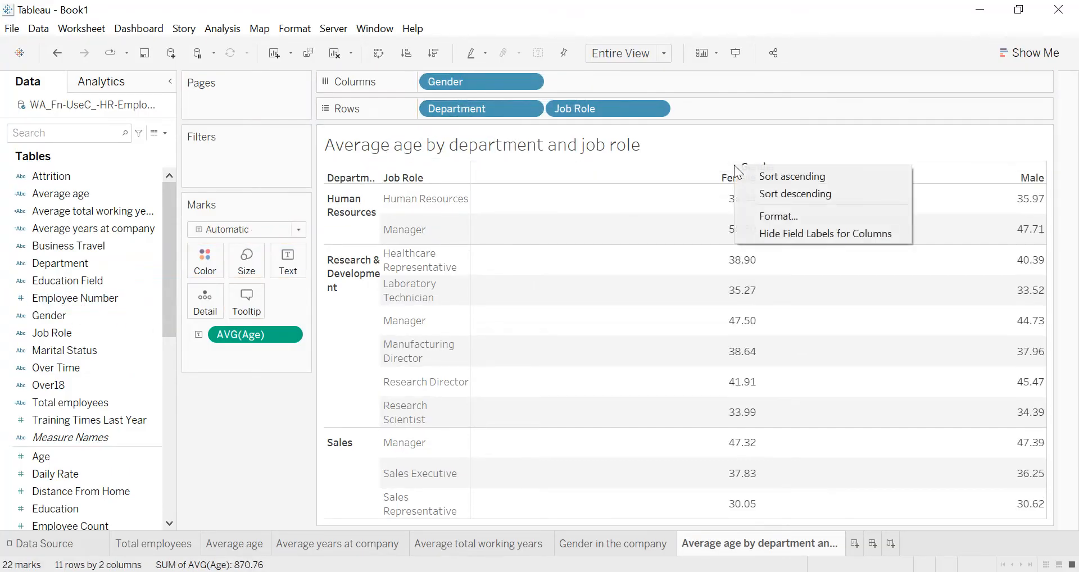
{"action": "left_click", "coordinate": [776, 234]}
{"action": "right_click", "coordinate": [353, 163]}
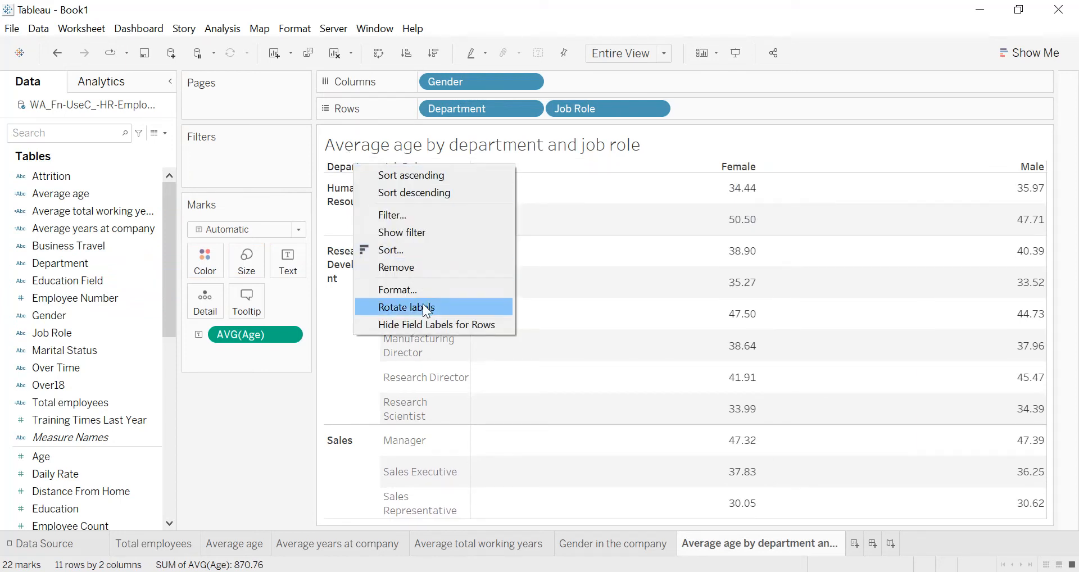
{"action": "left_click", "coordinate": [426, 324]}
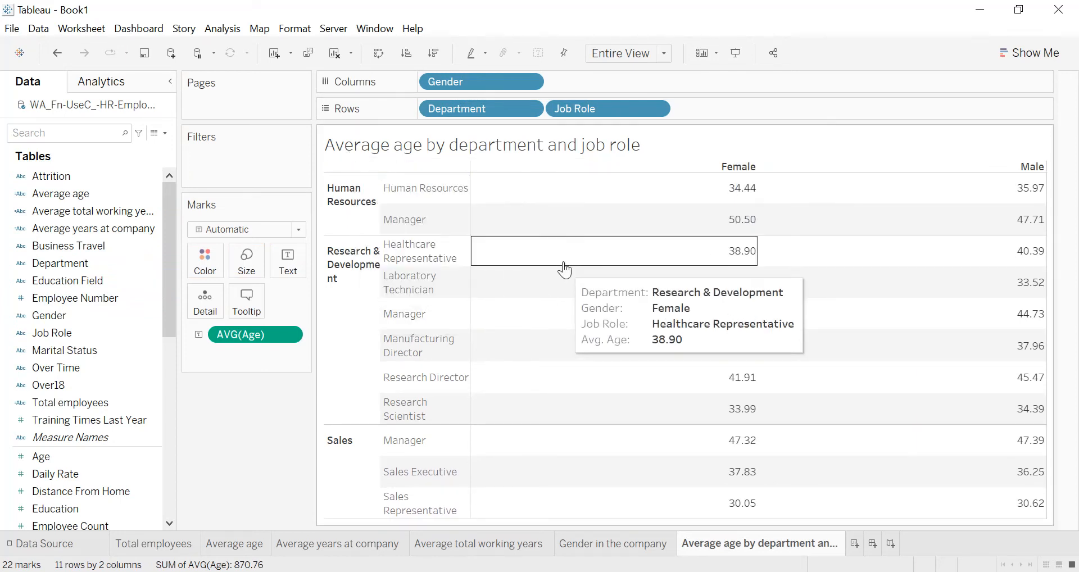
- Convert the average age table to a highlight table and fit it to Entire View
{"action": "left_click", "coordinate": [1023, 55]}
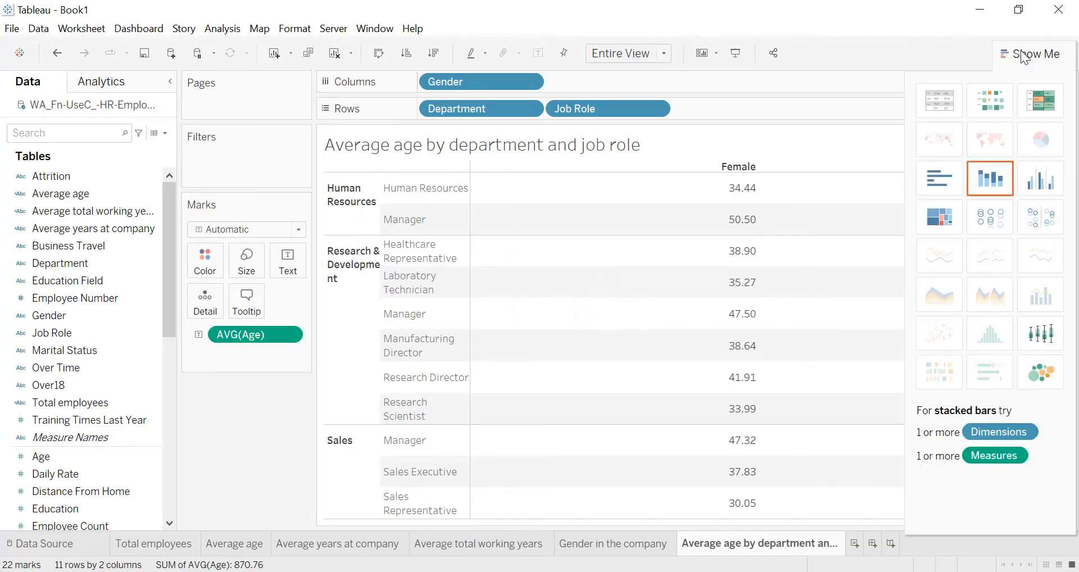
{"action": "left_click", "coordinate": [1040, 104]}
{"action": "left_click", "coordinate": [619, 53]}
{"action": "left_click", "coordinate": [630, 116]}
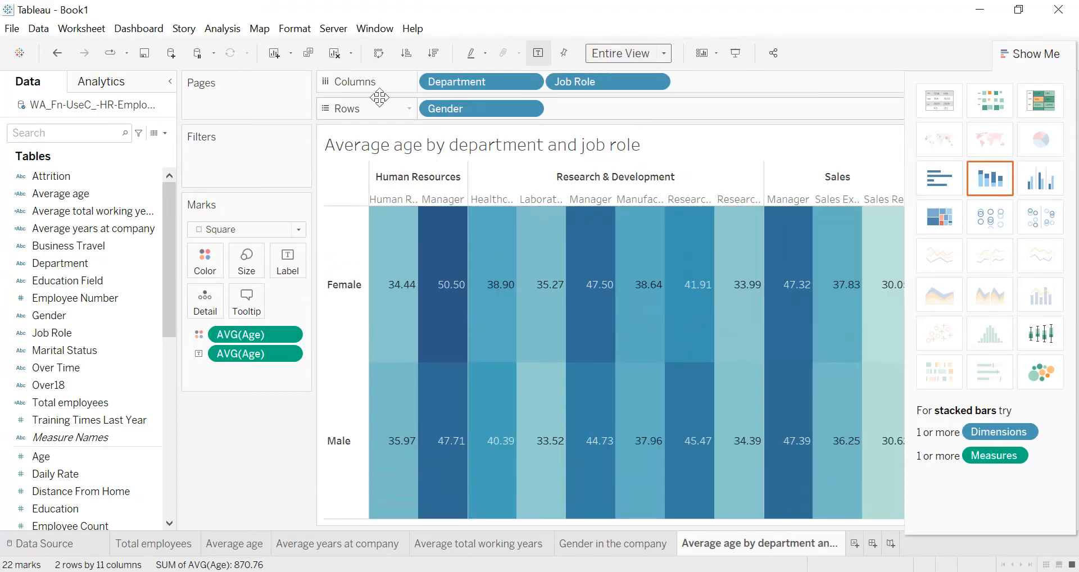
- Swap the highlight table's rows and columns, and hide the AVG(Age) color legend
{"action": "left_click", "coordinate": [378, 53]}
{"action": "left_click_drag", "start_coordinate": [1049, 54], "coordinate": [1045, 75]}
{"action": "left_click", "coordinate": [1054, 79]}
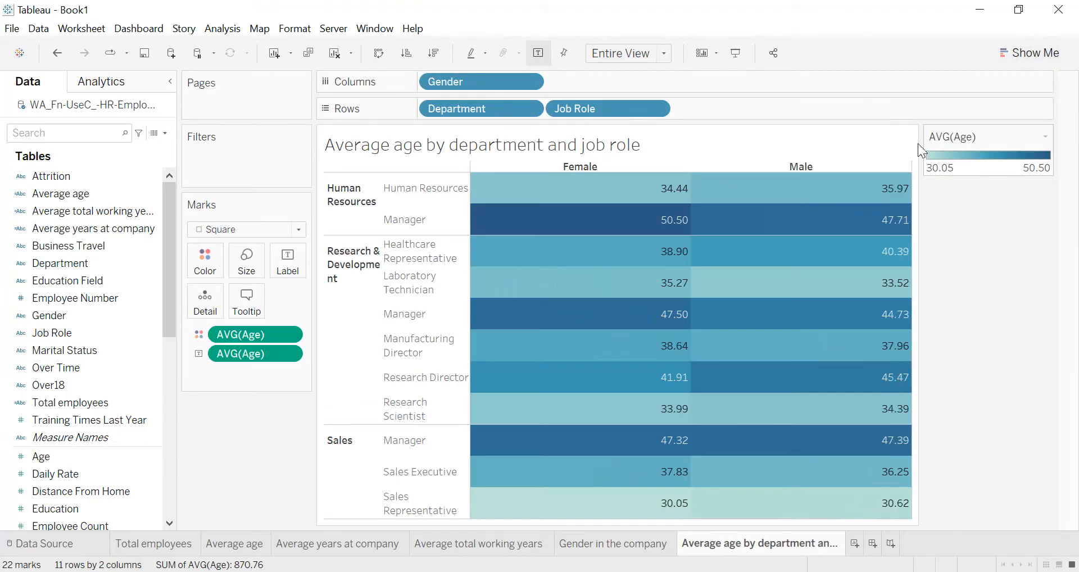
{"action": "left_click", "coordinate": [1045, 137]}
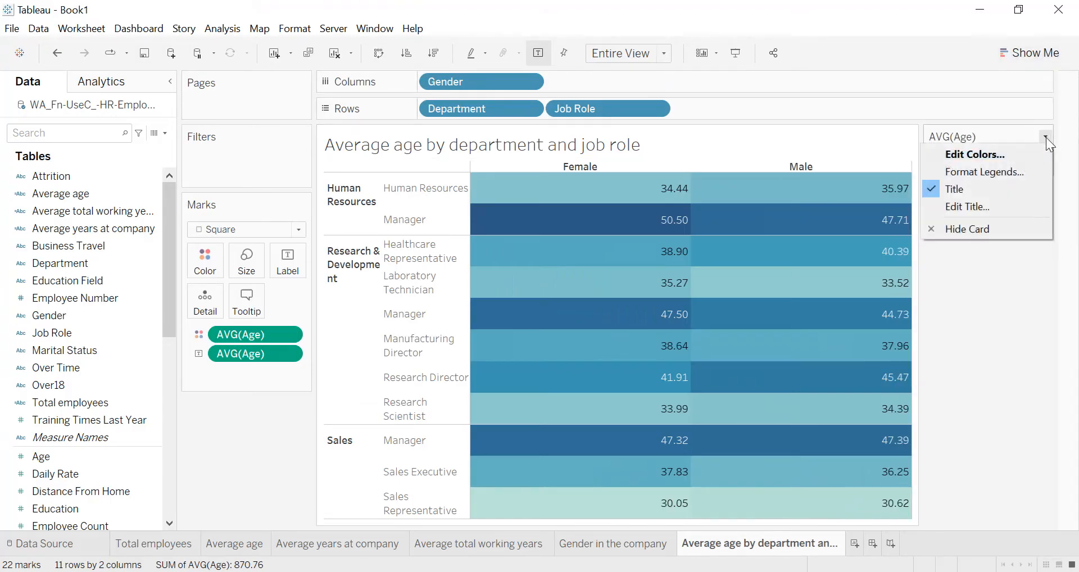
{"action": "left_click", "coordinate": [987, 222]}
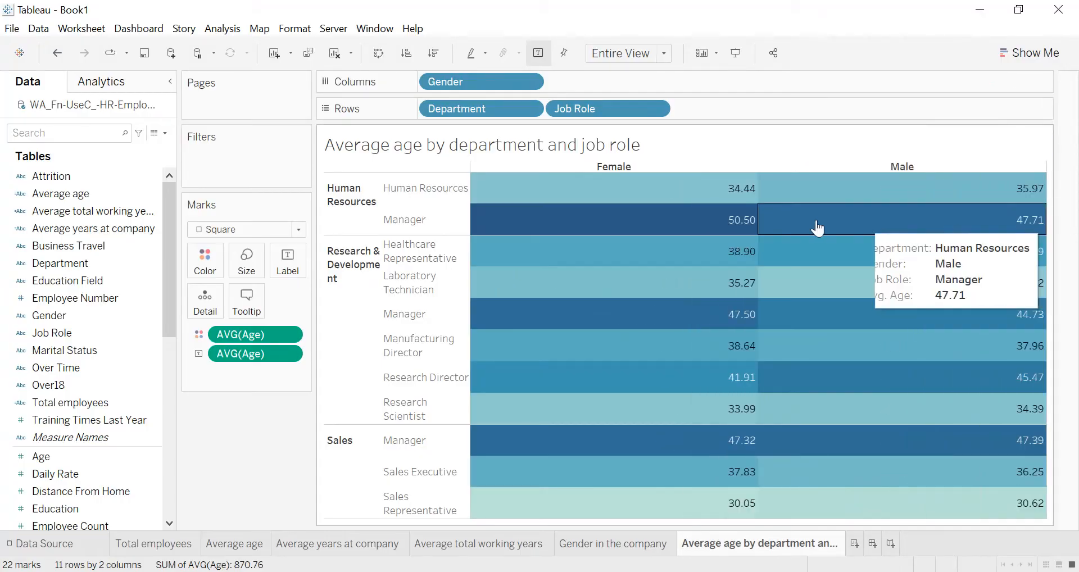
- Widen the Department and Job Role header columns so each label fits on one line
{"action": "left_click_drag", "start_coordinate": [378, 225], "coordinate": [422, 225]}
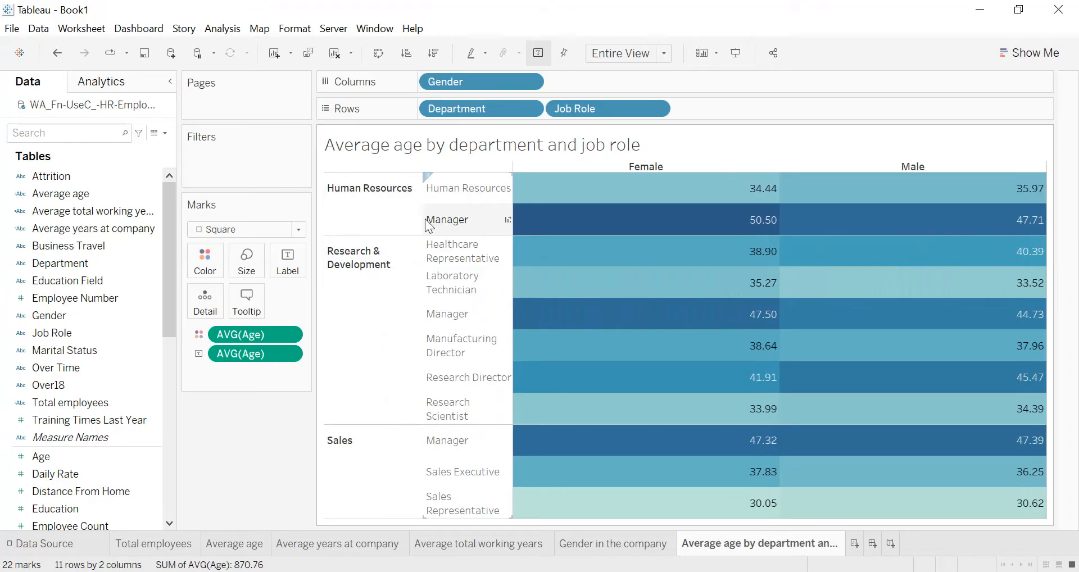
{"action": "left_click_drag", "start_coordinate": [424, 225], "coordinate": [453, 222]}
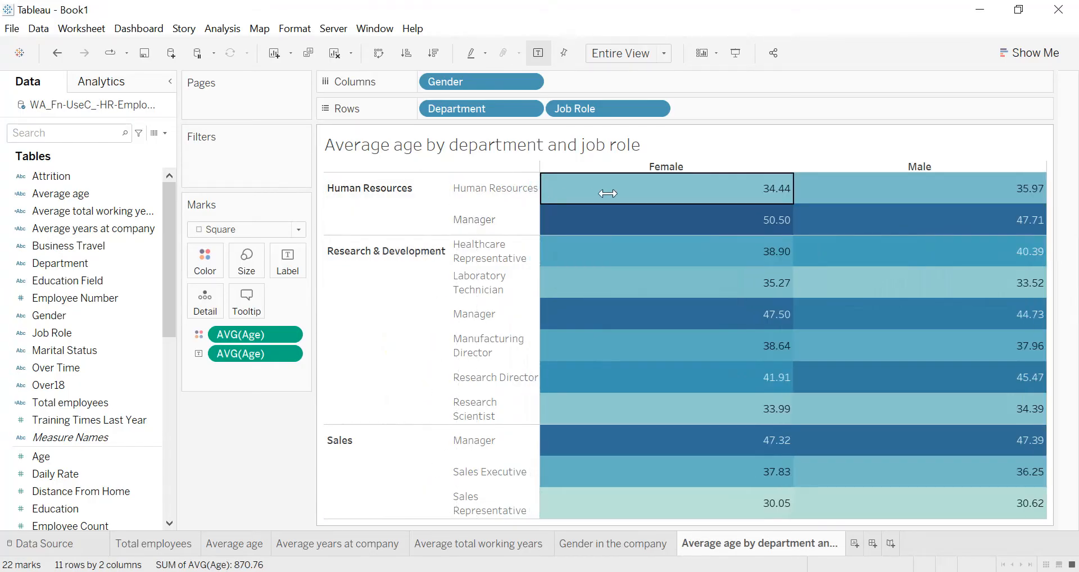
{"action": "left_click_drag", "start_coordinate": [624, 193], "coordinate": [624, 194]}
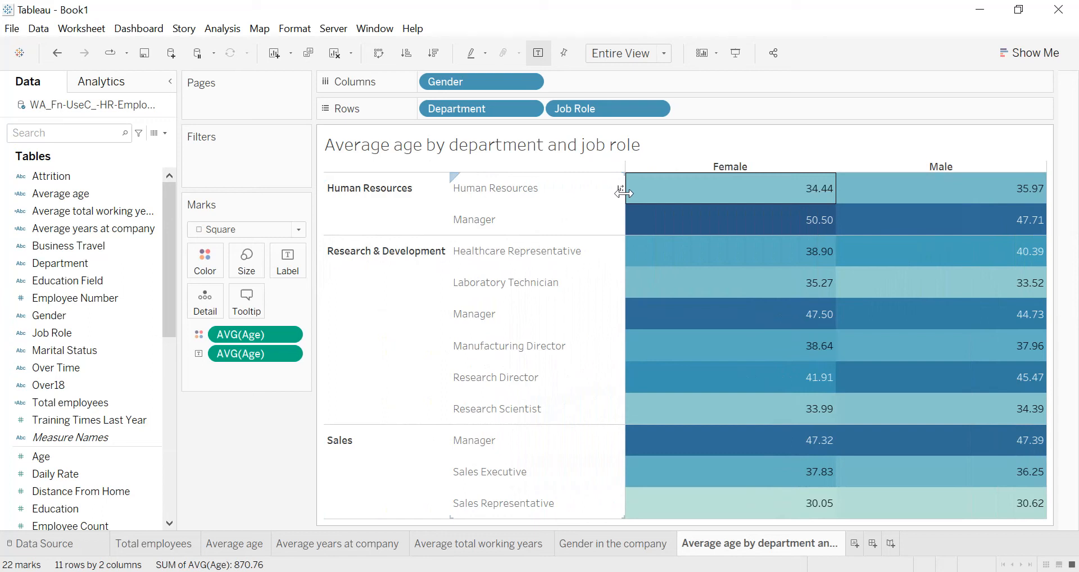
- Format the sheet title as centered, bold, black text at size 12
{"action": "double_click", "coordinate": [608, 153]}
{"action": "key", "text": "ctrl+a"}
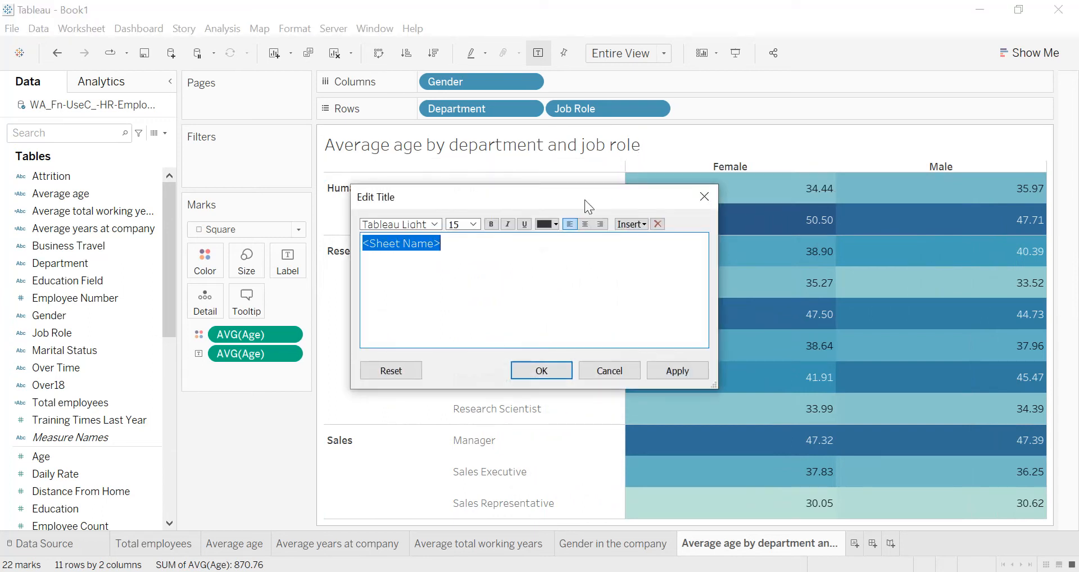
{"action": "left_click", "coordinate": [585, 223]}
{"action": "left_click", "coordinate": [547, 224]}
{"action": "left_click", "coordinate": [540, 236]}
{"action": "left_click", "coordinate": [492, 225]}
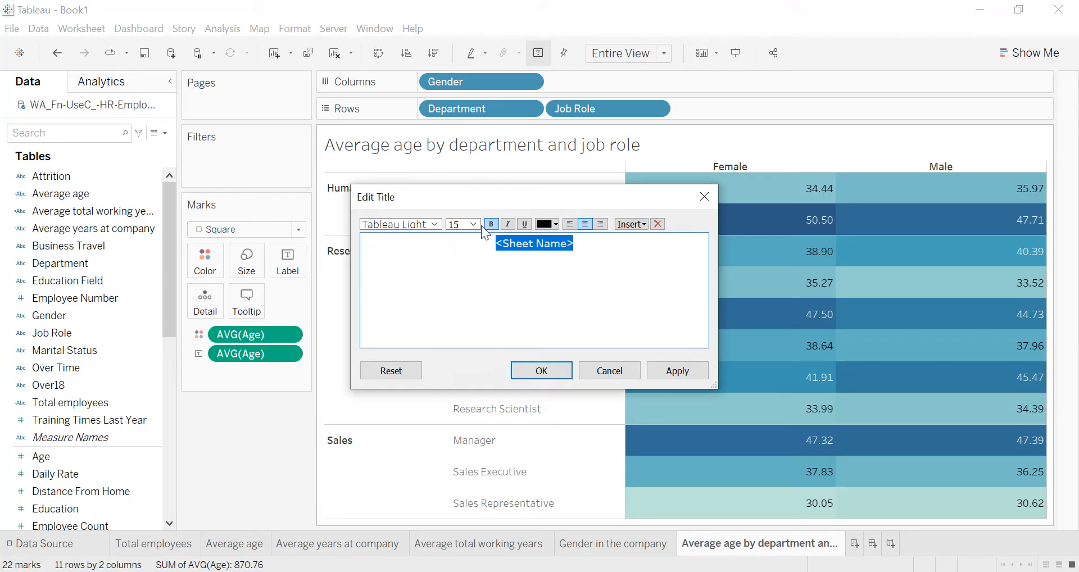
{"action": "left_click", "coordinate": [474, 224]}
{"action": "left_click", "coordinate": [472, 278]}
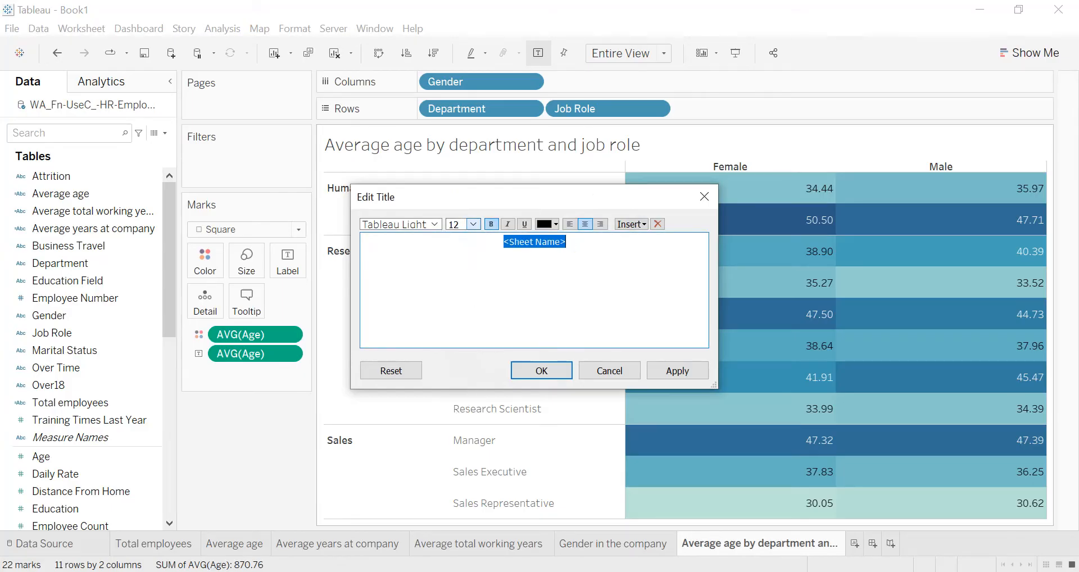
{"action": "left_click", "coordinate": [676, 372]}
{"action": "left_click", "coordinate": [561, 373]}
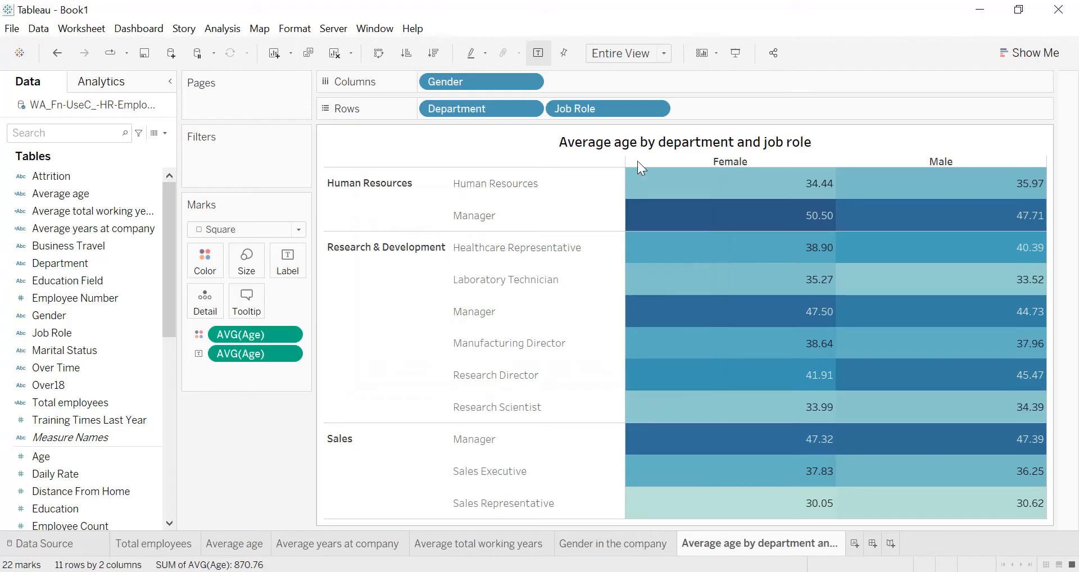
- Add a thin solid black border around the worksheet title
{"action": "right_click", "coordinate": [646, 144]}
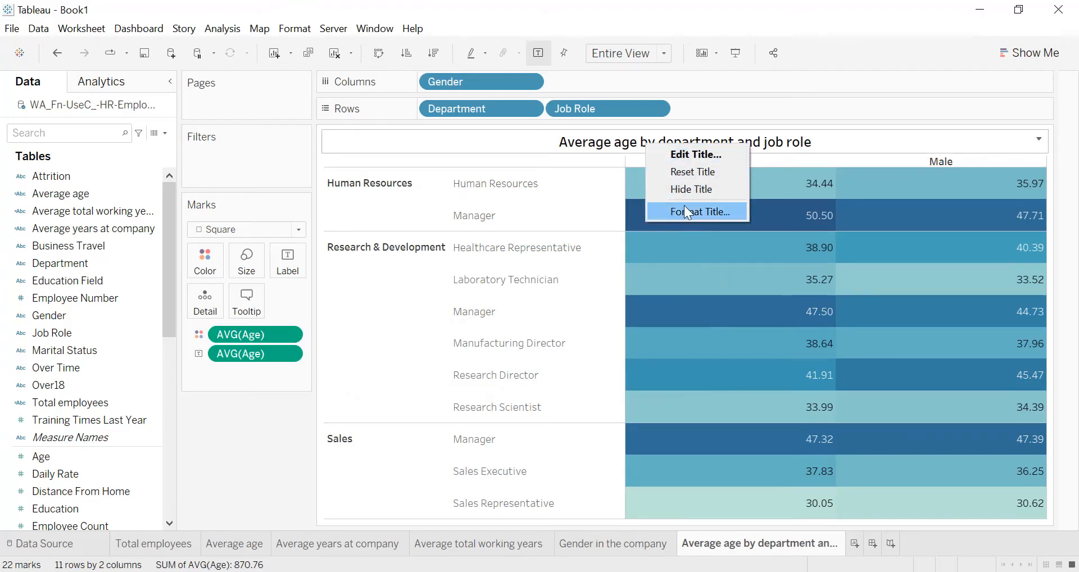
{"action": "left_click", "coordinate": [684, 207]}
{"action": "left_click", "coordinate": [119, 156]}
{"action": "left_click", "coordinate": [95, 226]}
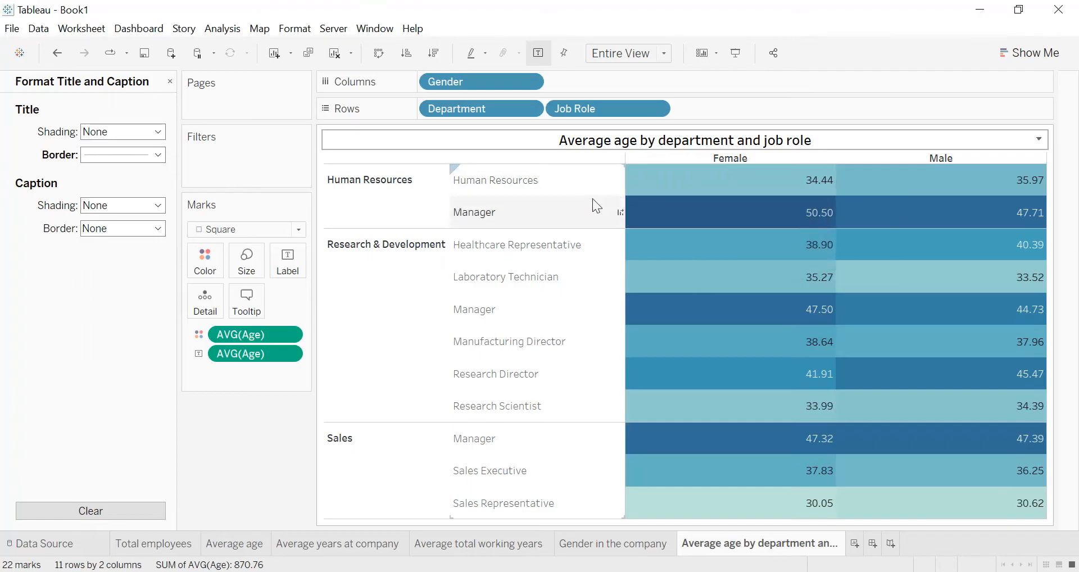
{"action": "left_click", "coordinate": [114, 153]}
{"action": "left_click", "coordinate": [90, 248]}
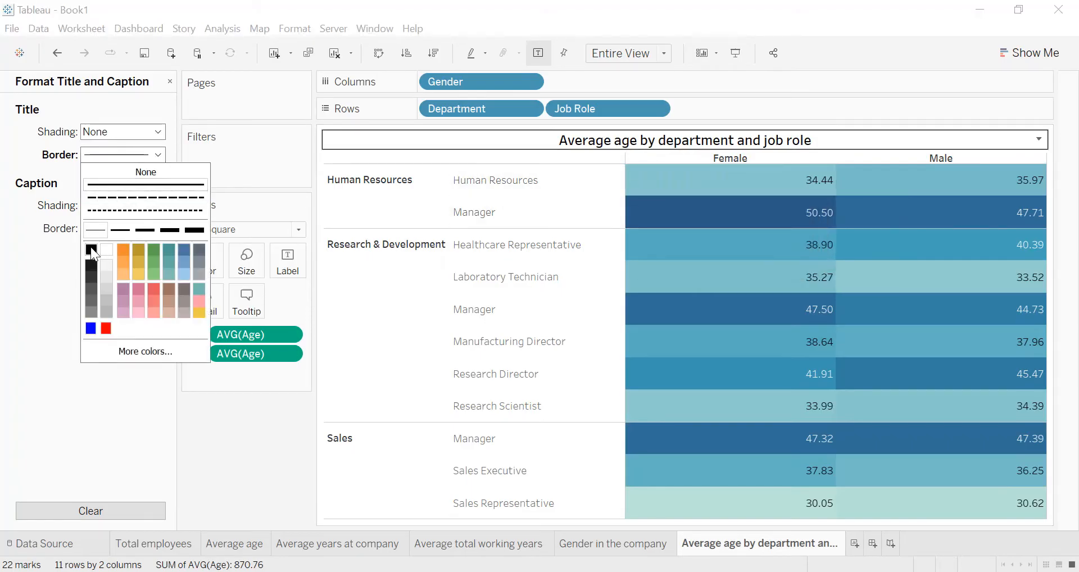
- Set the default worksheet font to bold, black, size 10
{"action": "left_click", "coordinate": [310, 30]}
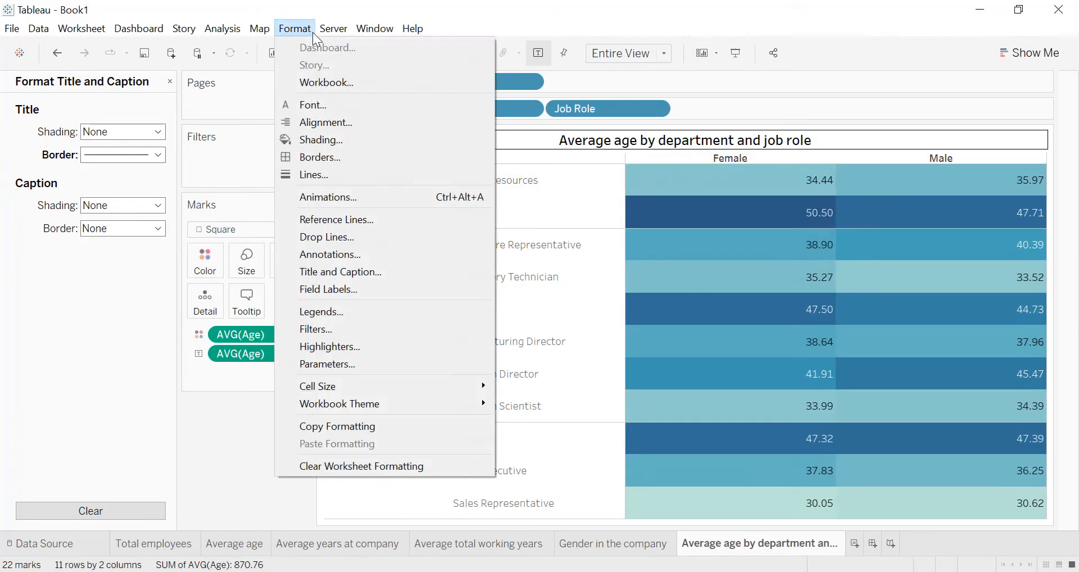
{"action": "left_click", "coordinate": [307, 105]}
{"action": "left_click", "coordinate": [130, 201]}
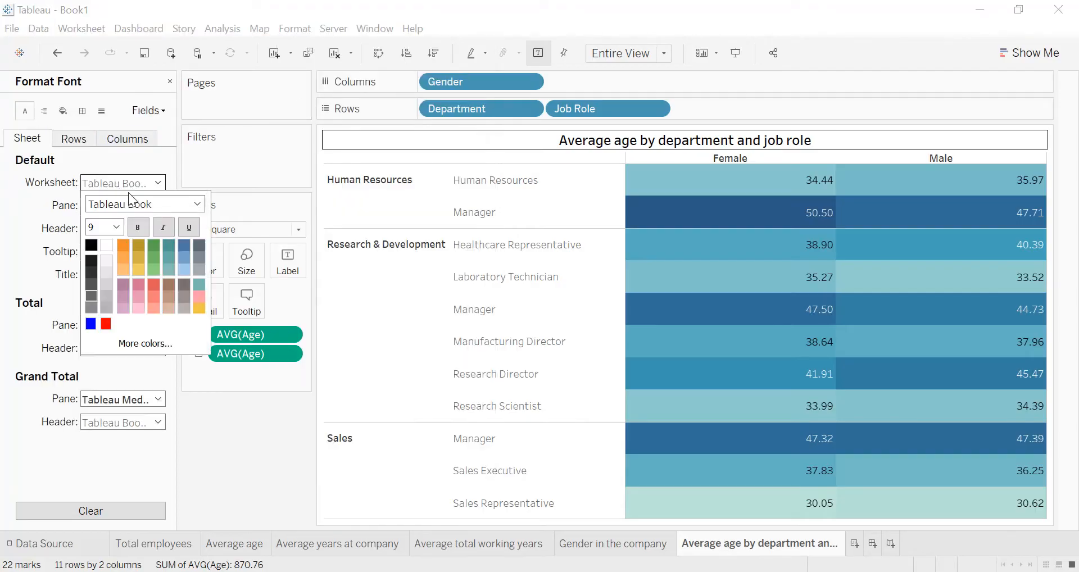
{"action": "left_click", "coordinate": [139, 227]}
{"action": "left_click", "coordinate": [120, 226]}
{"action": "left_click", "coordinate": [112, 261]}
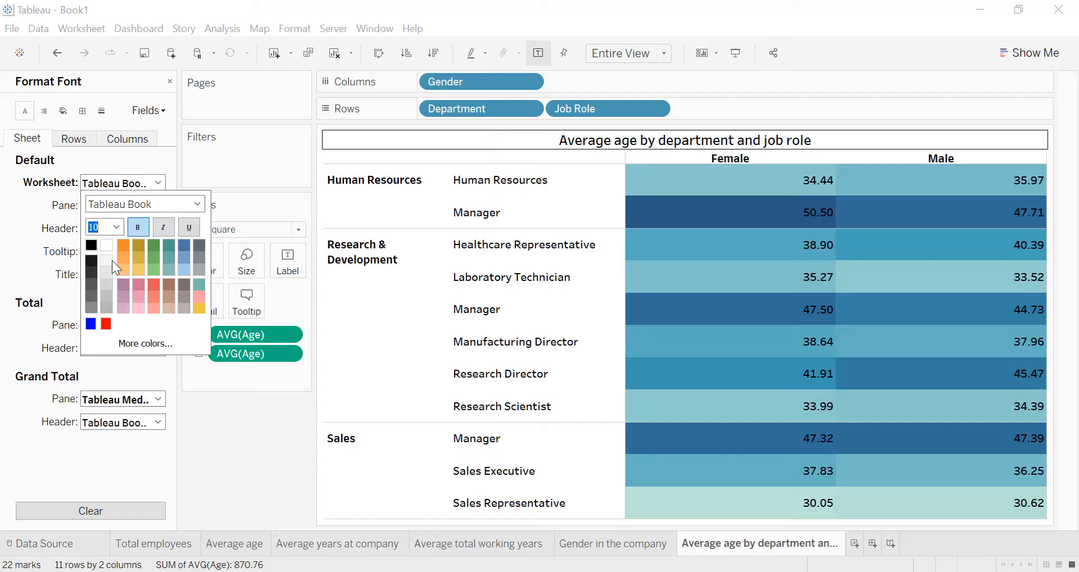
- Center the default horizontal alignment of both the pane values and the headers
{"action": "left_click", "coordinate": [41, 111]}
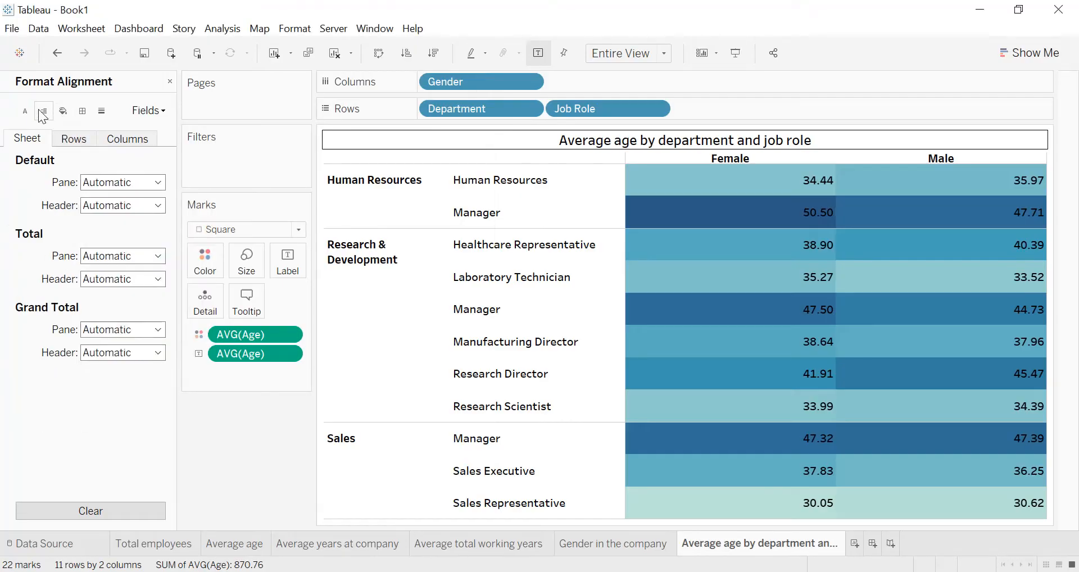
{"action": "left_click", "coordinate": [94, 186]}
{"action": "left_click", "coordinate": [120, 240]}
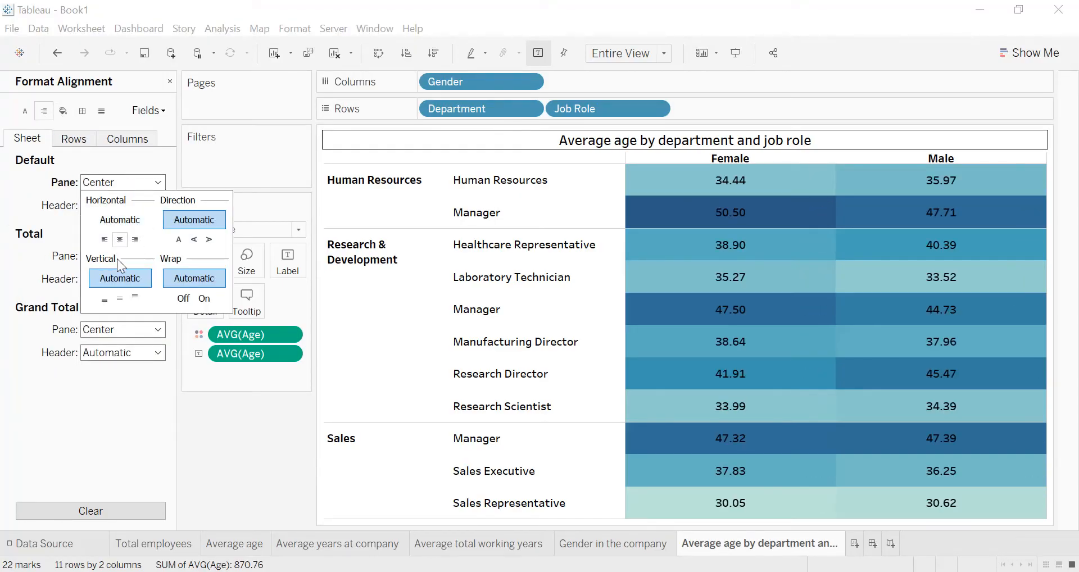
{"action": "left_click", "coordinate": [96, 209]}
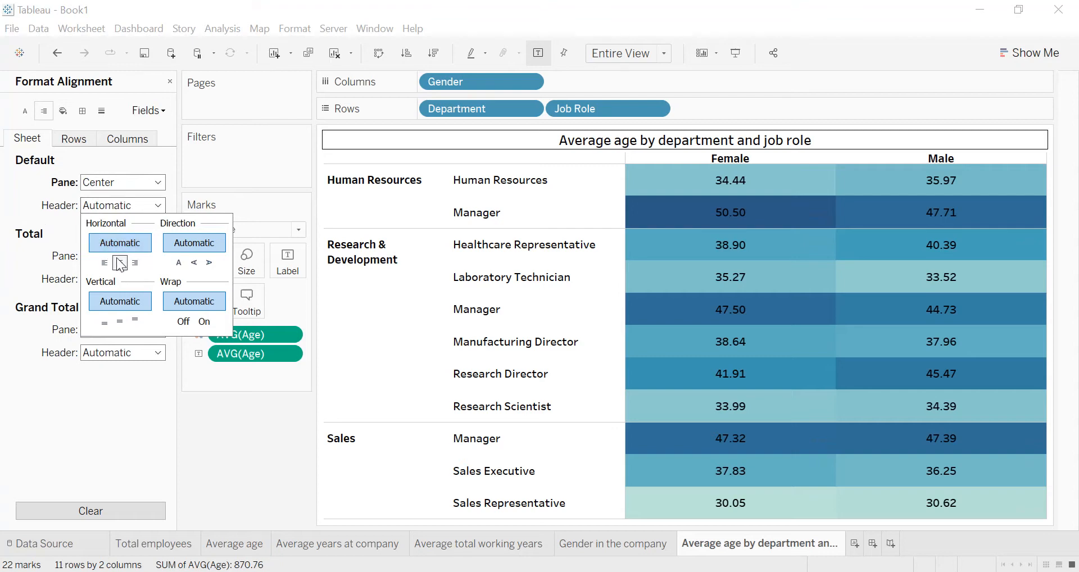
{"action": "left_click", "coordinate": [120, 262]}
{"action": "left_click", "coordinate": [12, 189]}
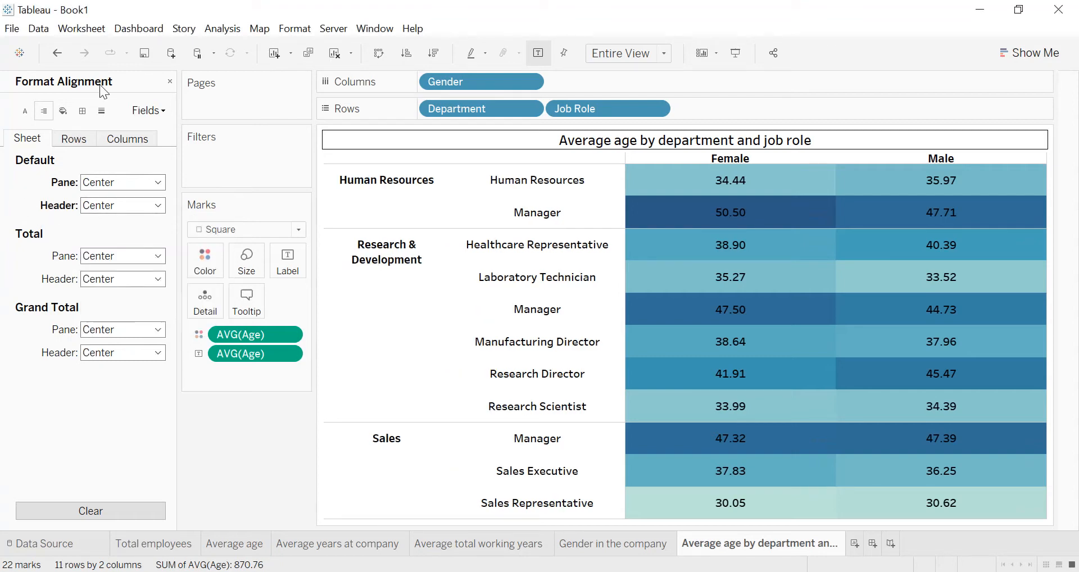
- Apply thin black default borders to the cells, pane and headers of the highlight table
{"action": "left_click", "coordinate": [82, 112]}
{"action": "left_click", "coordinate": [112, 182]}
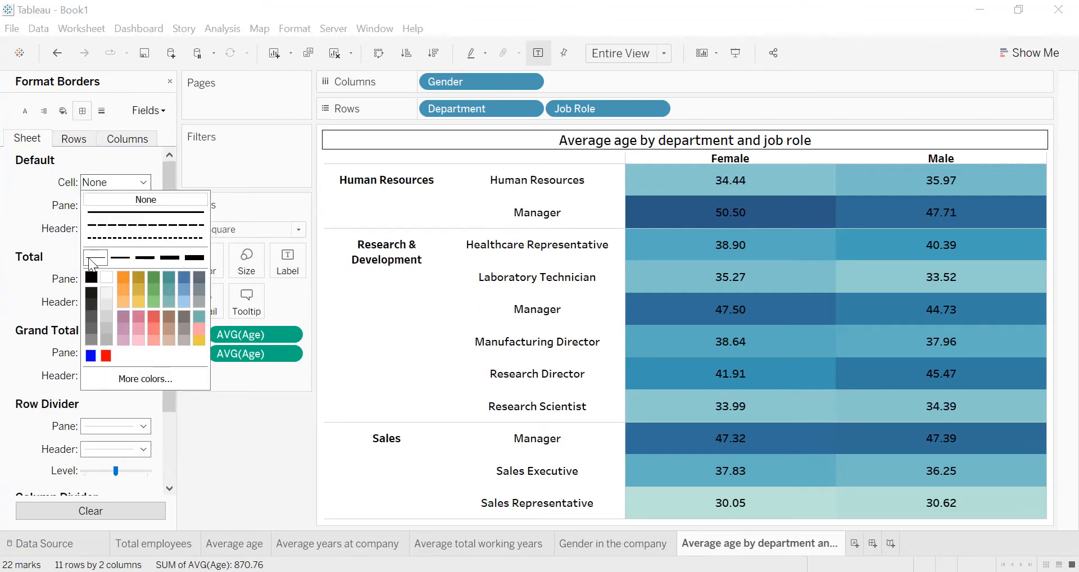
{"action": "left_click", "coordinate": [91, 277]}
{"action": "left_click", "coordinate": [96, 206]}
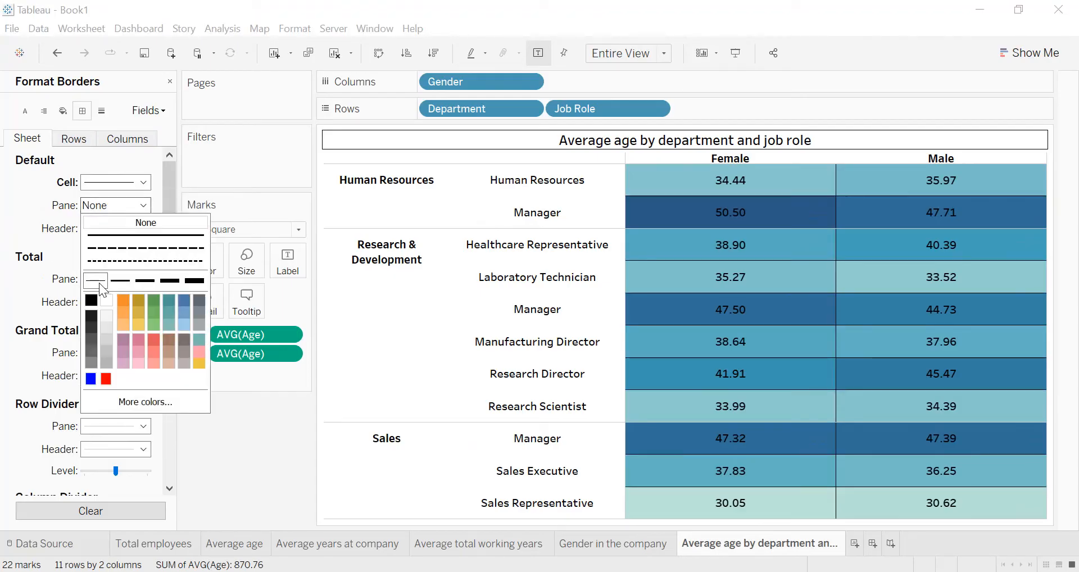
{"action": "left_click", "coordinate": [91, 302]}
{"action": "left_click", "coordinate": [115, 228]}
{"action": "left_click", "coordinate": [91, 324]}
- Set the row divider and column divider borders of the table to thin black lines
{"action": "scroll", "coordinate": [38, 307], "scroll_direction": "down", "scroll_amount": 3}
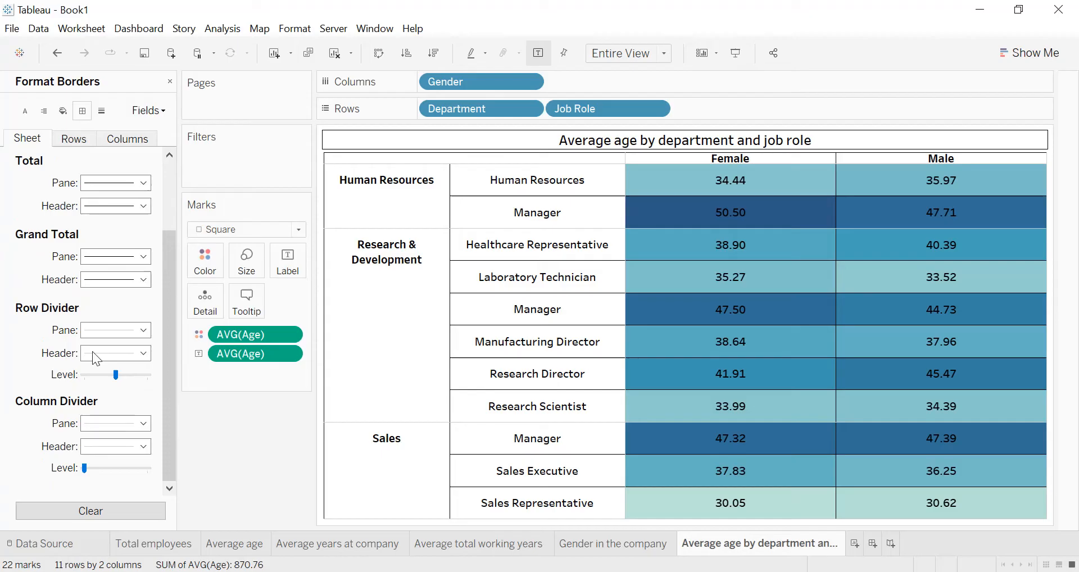
{"action": "left_click", "coordinate": [116, 330]}
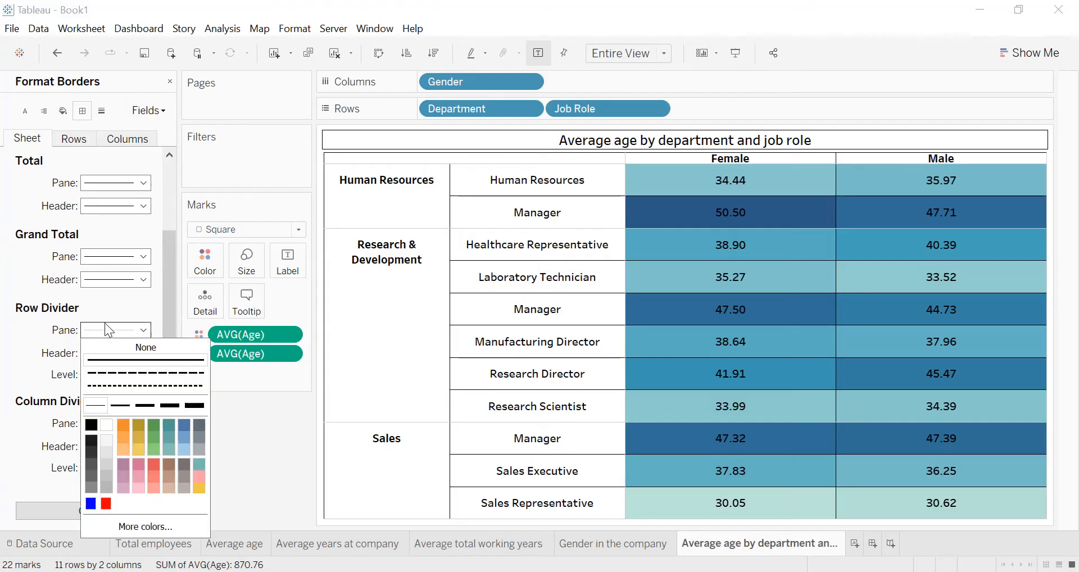
{"action": "left_click", "coordinate": [99, 407]}
{"action": "left_click", "coordinate": [100, 434]}
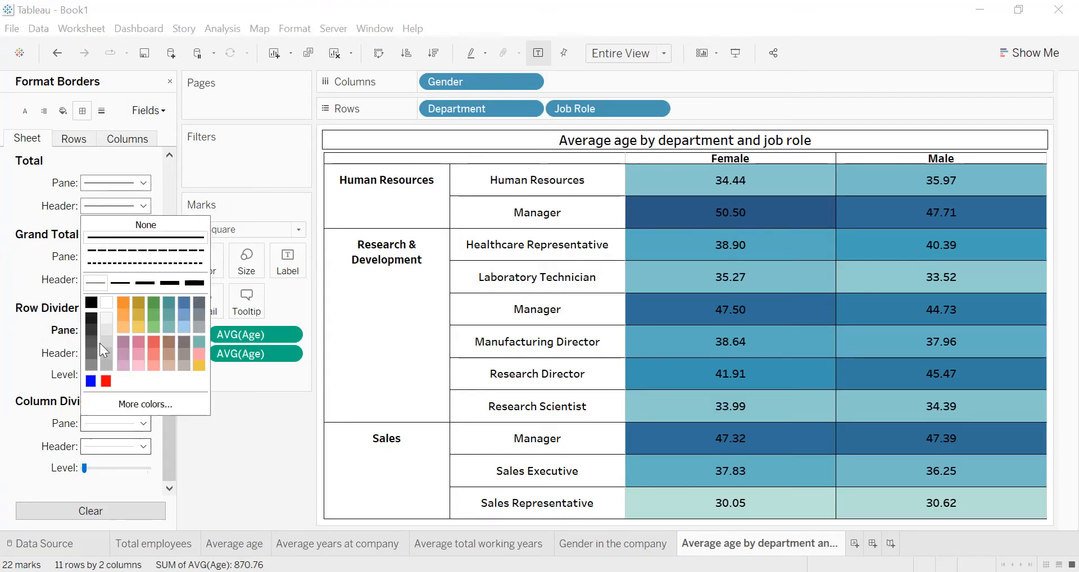
{"action": "left_click", "coordinate": [96, 283]}
{"action": "left_click", "coordinate": [53, 282]}
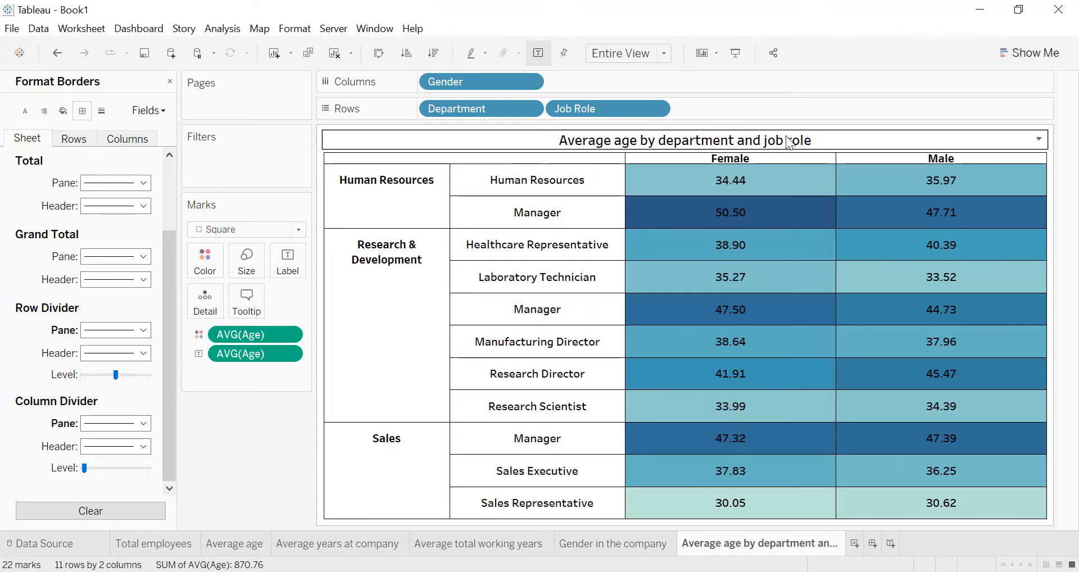
- Sort the job roles in descending order of average age and close the border formatting settings
{"action": "left_click", "coordinate": [435, 55]}
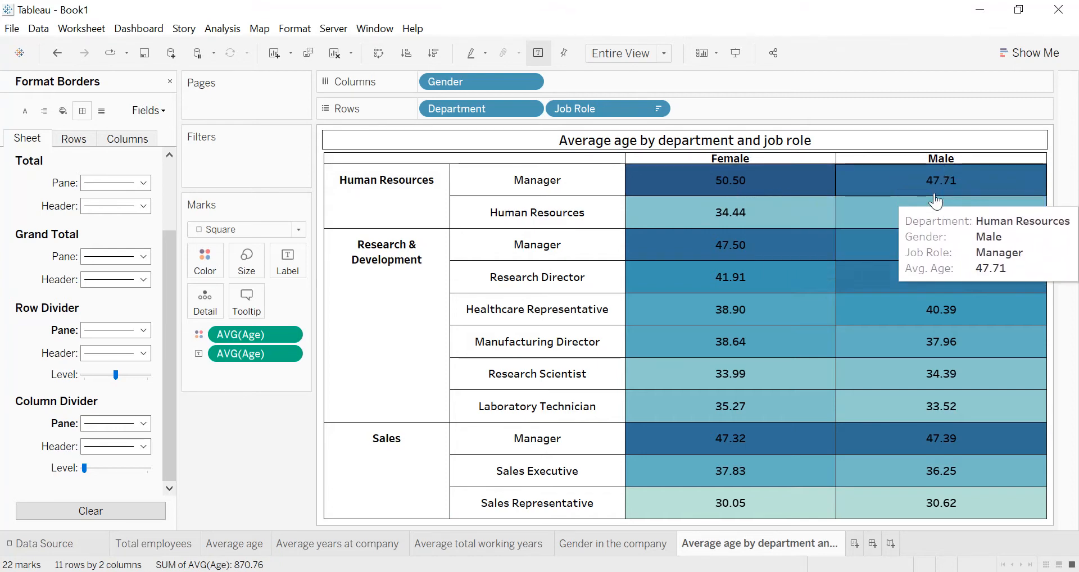
{"action": "left_click", "coordinate": [170, 82]}
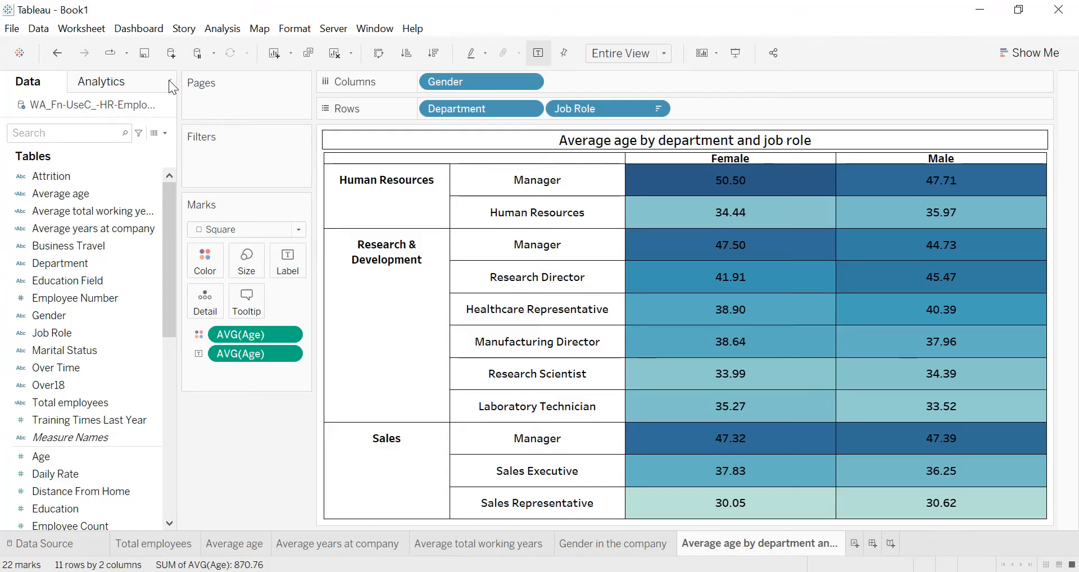
- Create a new worksheet and name it "Gender and job role"
{"action": "left_click", "coordinate": [855, 543]}
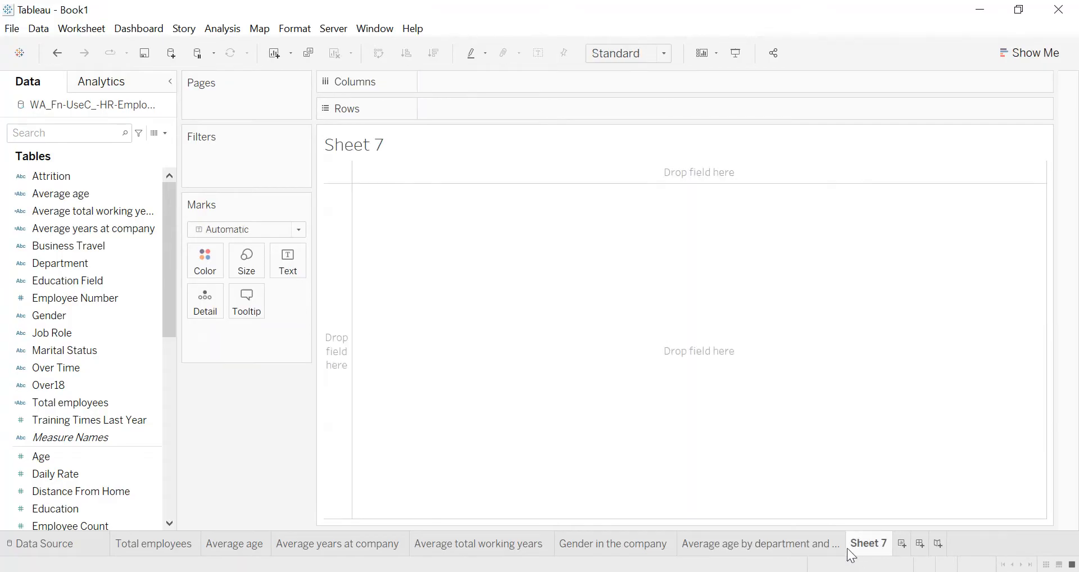
{"action": "left_click", "coordinate": [875, 555]}
{"action": "type", "text": "Gender and job role"}
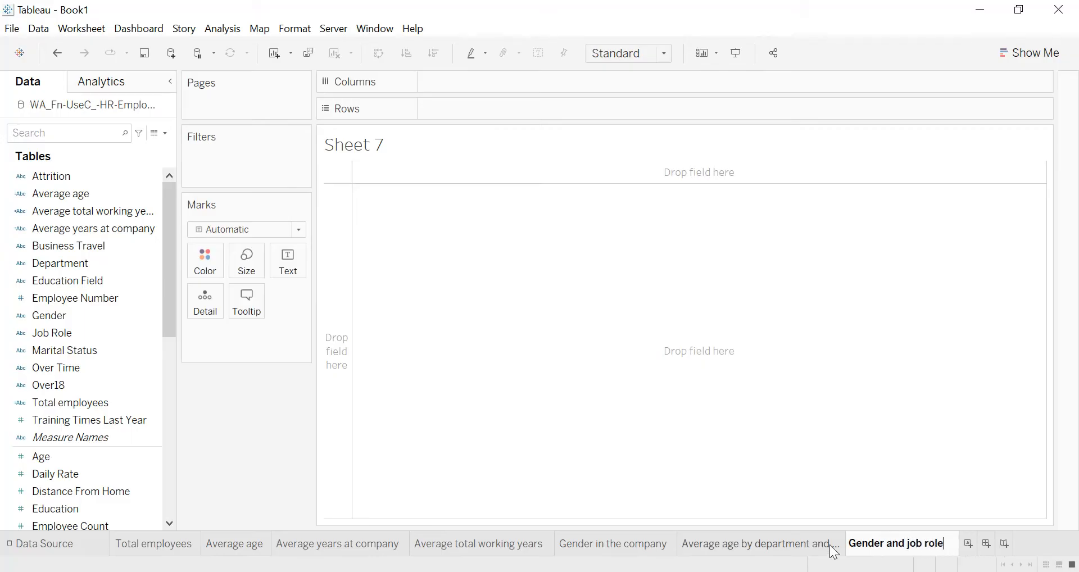
{"action": "left_click", "coordinate": [730, 452]}
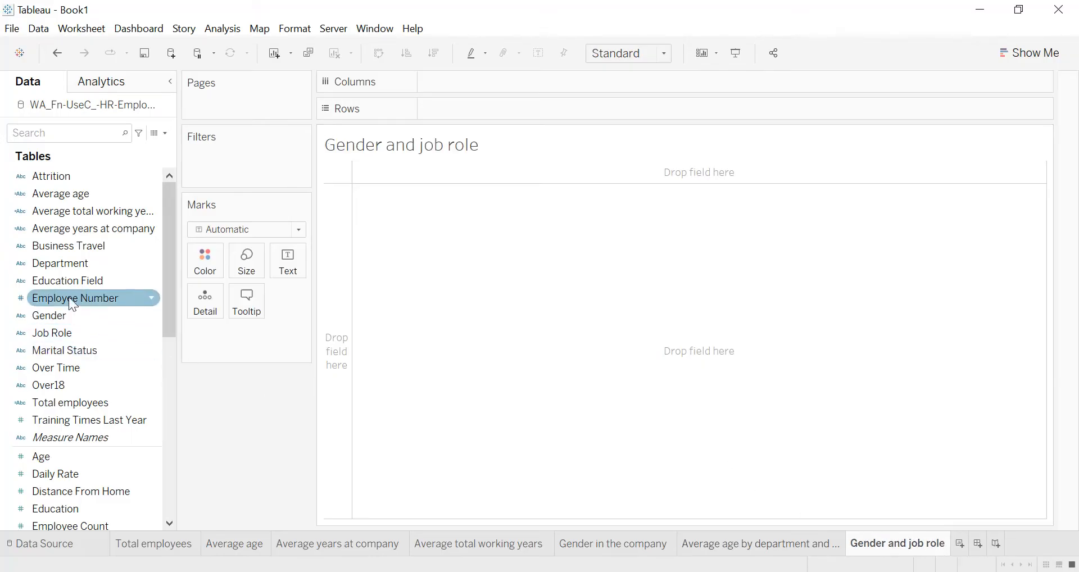
- Build a text table with Job Role as rows, Gender as columns and the sum of Employee Count as text
{"action": "left_click_drag", "start_coordinate": [69, 332], "coordinate": [478, 119]}
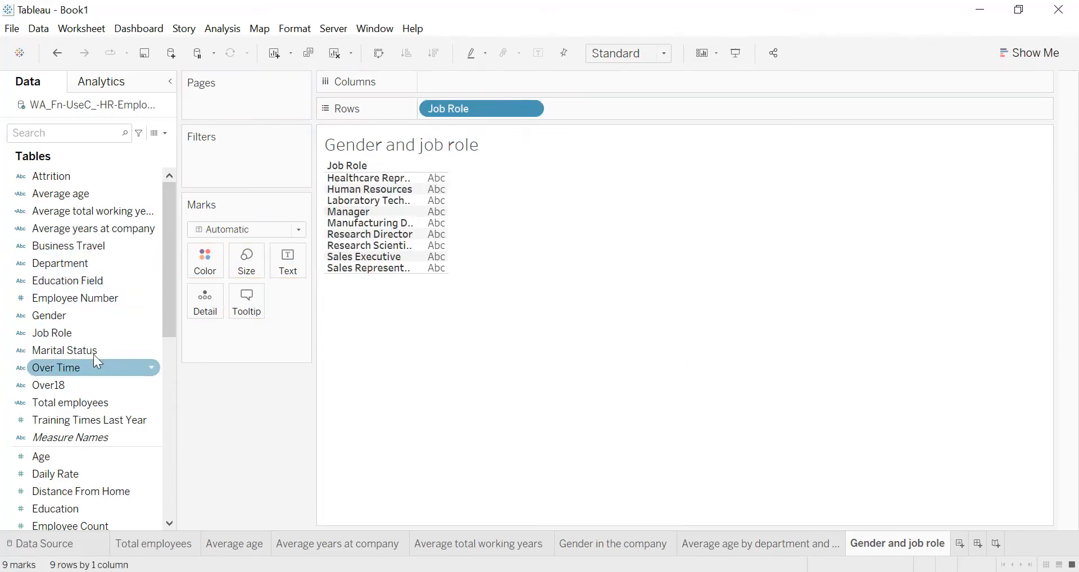
{"action": "left_click_drag", "start_coordinate": [72, 317], "coordinate": [476, 86]}
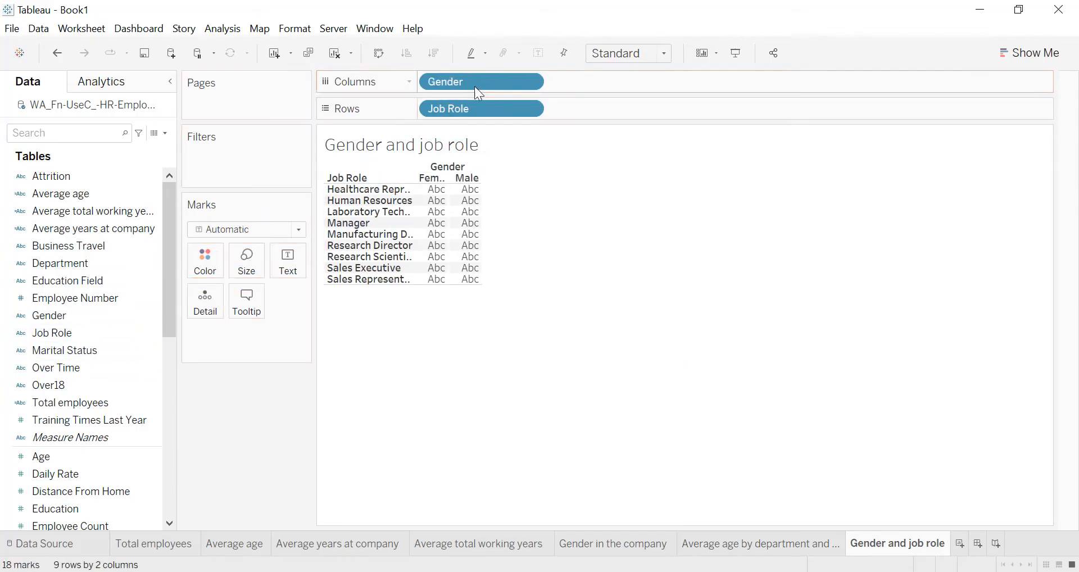
{"action": "scroll", "coordinate": [56, 269], "scroll_direction": "down", "scroll_amount": 1}
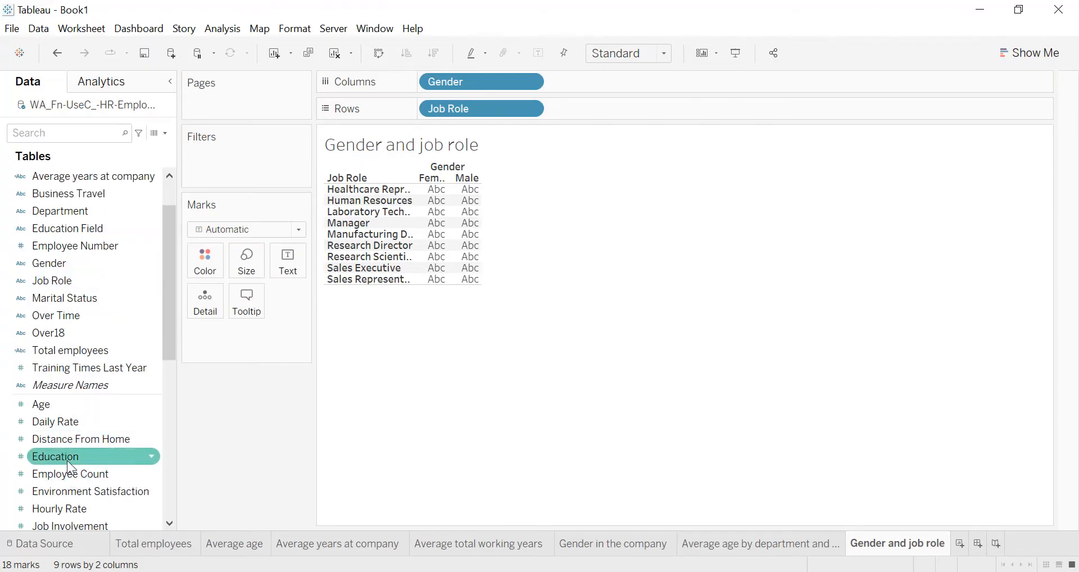
{"action": "left_click_drag", "start_coordinate": [66, 474], "coordinate": [285, 270]}
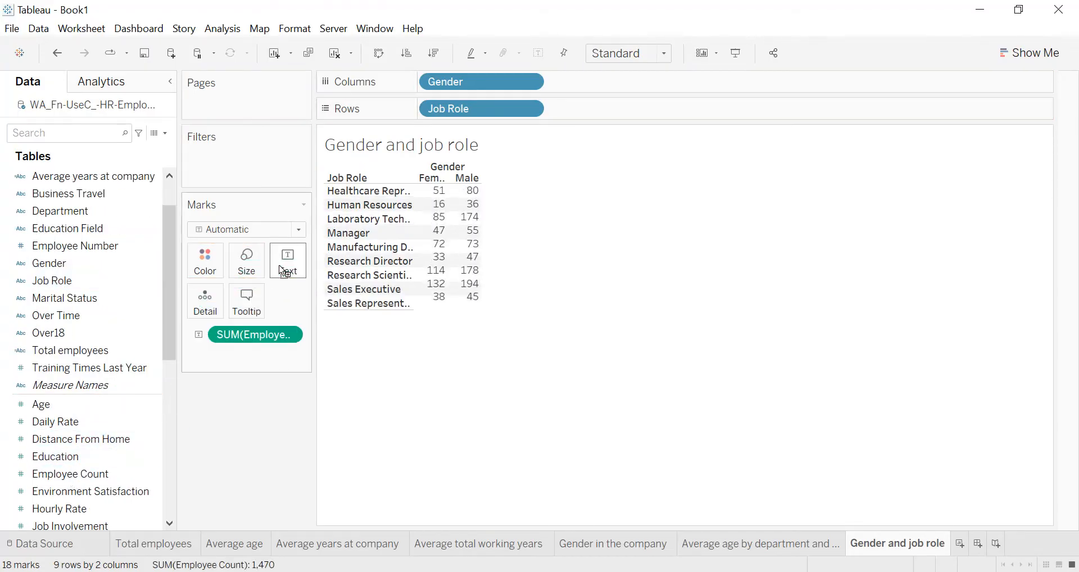
- Fit the table to Entire View and widen the Job Role column so each label fits on one line
{"action": "left_click", "coordinate": [628, 54]}
{"action": "left_click", "coordinate": [629, 116]}
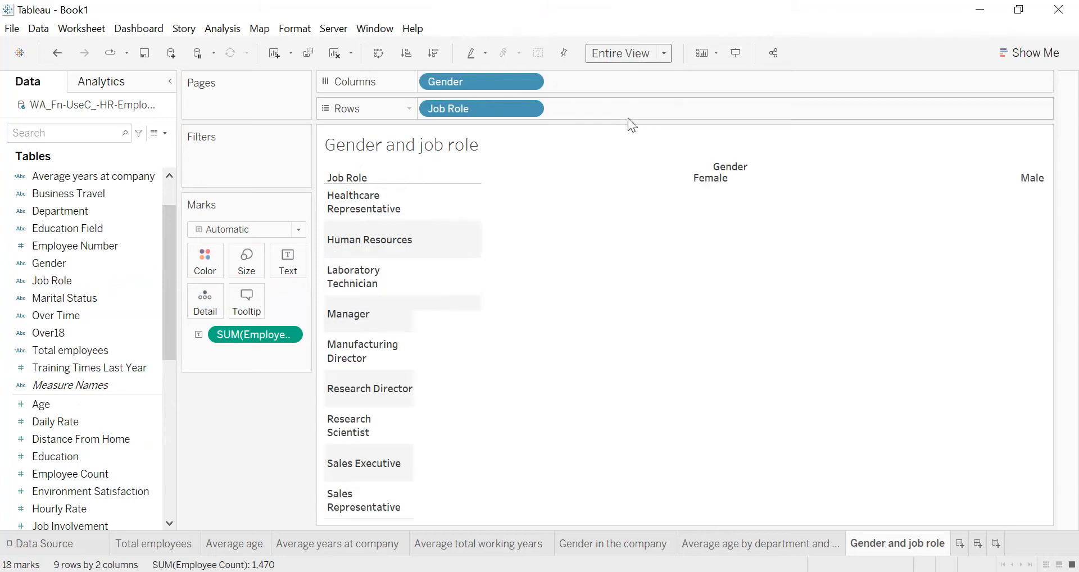
{"action": "left_click_drag", "start_coordinate": [414, 211], "coordinate": [509, 210]}
- Hide the Job Role row field label and the Gender column field label
{"action": "right_click", "coordinate": [365, 181]}
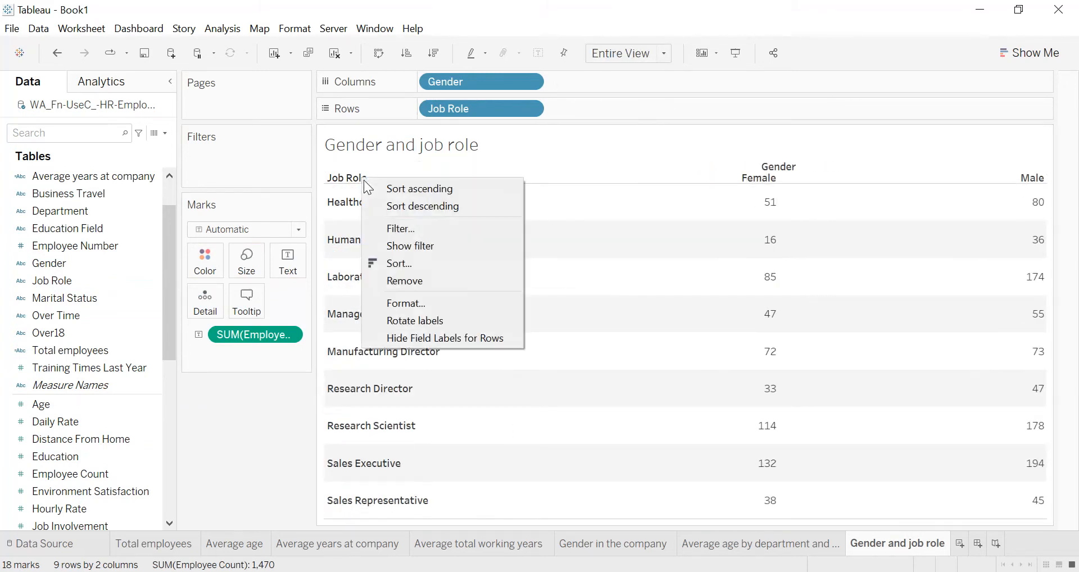
{"action": "left_click", "coordinate": [440, 343]}
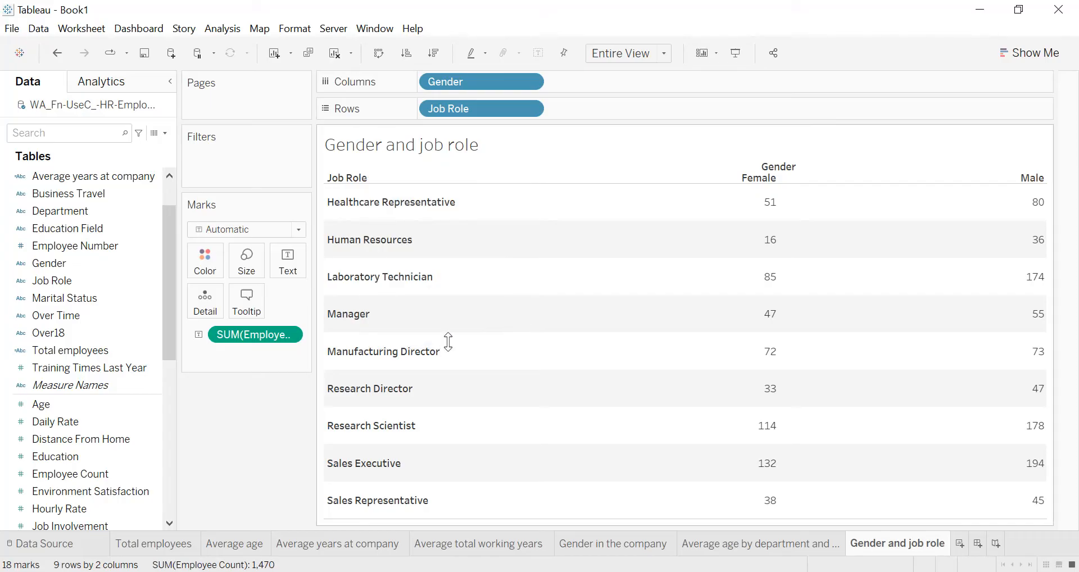
{"action": "right_click", "coordinate": [771, 168]}
{"action": "left_click", "coordinate": [796, 230]}
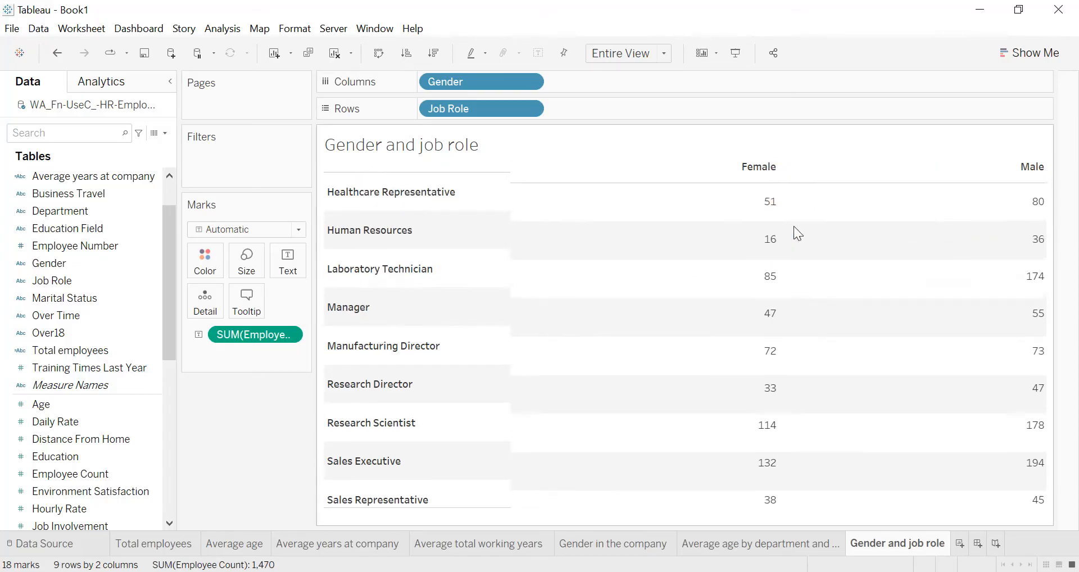
- Convert the employee count table to a highlight table and swap its rows and columns
{"action": "left_click", "coordinate": [1011, 55]}
{"action": "left_click", "coordinate": [1040, 93]}
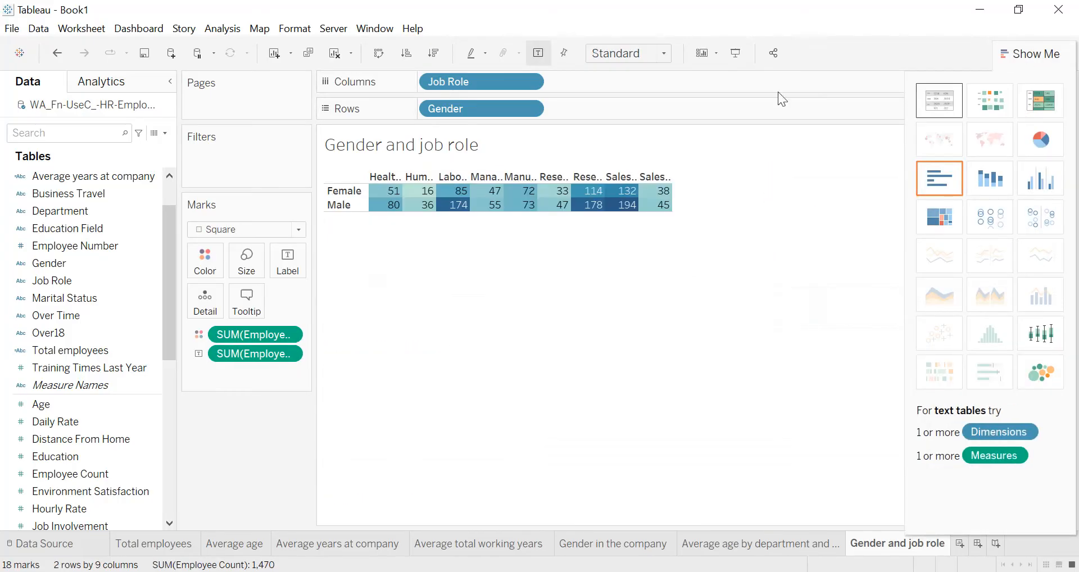
{"action": "left_click", "coordinate": [382, 60]}
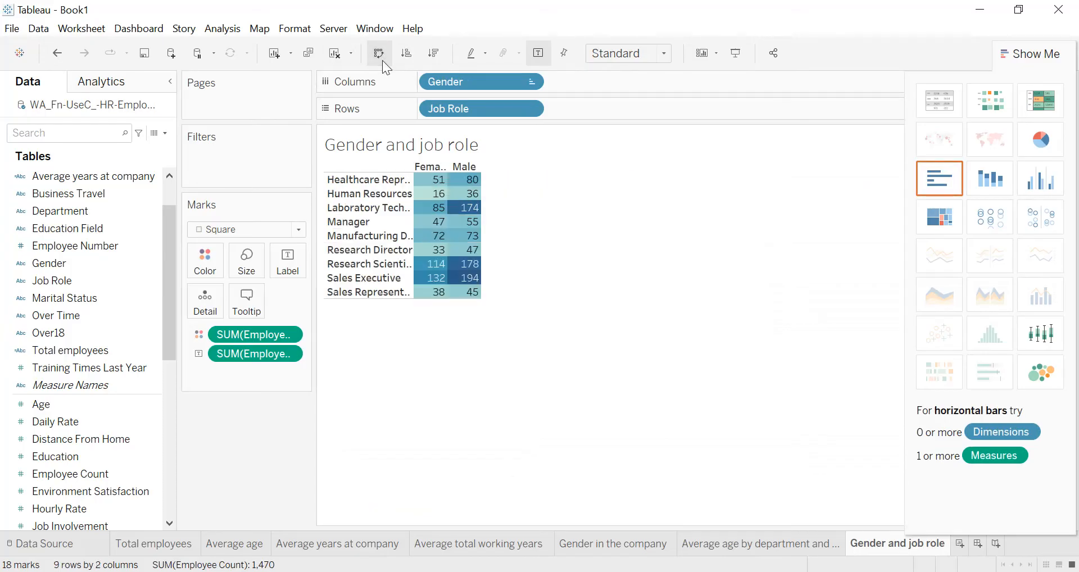
- Fit the highlight table to Entire View and sort the job roles in descending order of employee count
{"action": "left_click", "coordinate": [665, 53]}
{"action": "left_click", "coordinate": [637, 112]}
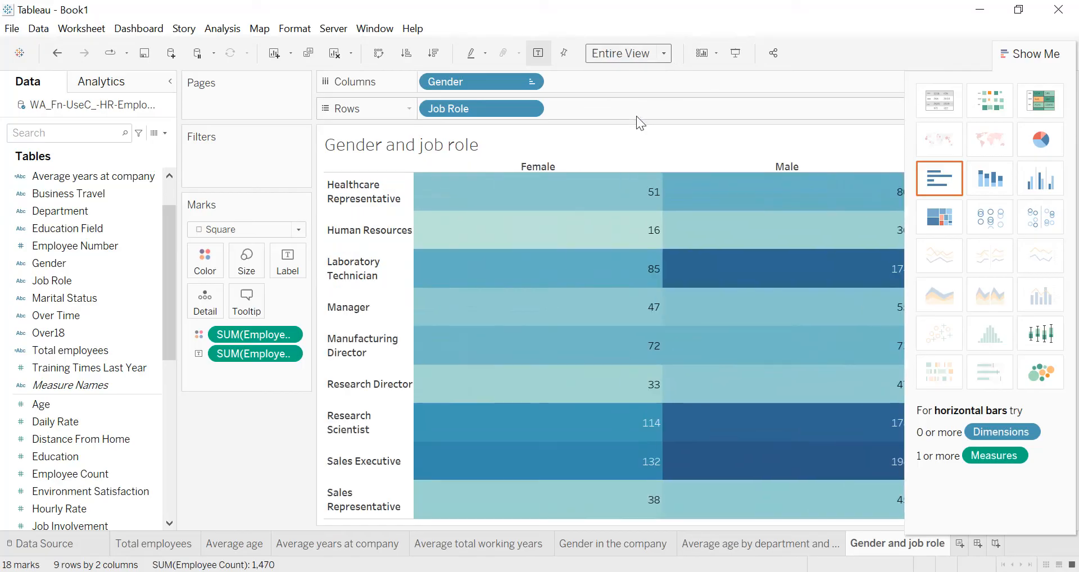
{"action": "left_click", "coordinate": [443, 56]}
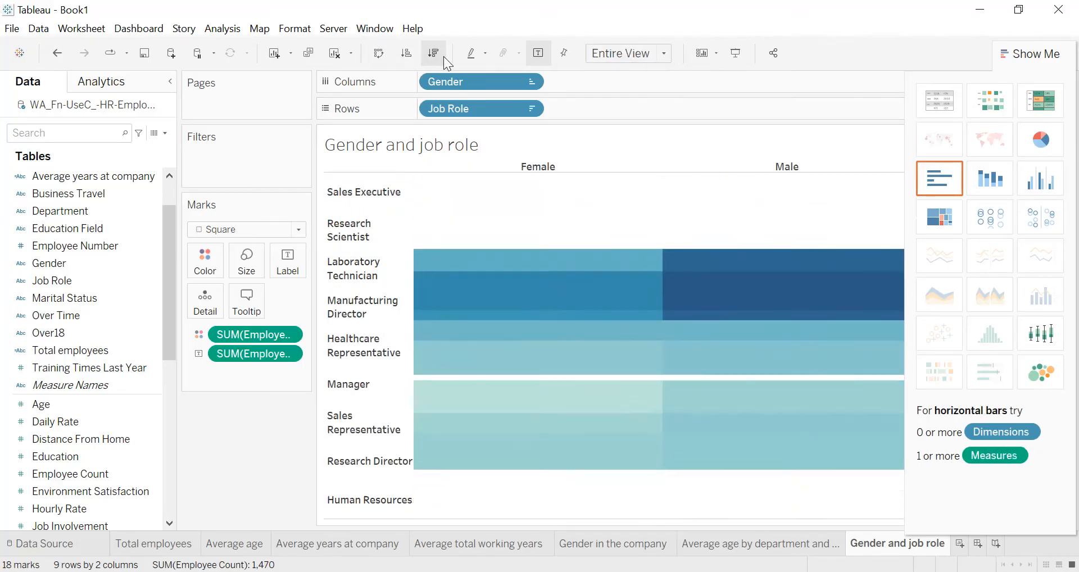
- Close Show Me and widen the Job Role column so each label fits on one line
{"action": "left_click_drag", "start_coordinate": [1008, 68], "coordinate": [1017, 93]}
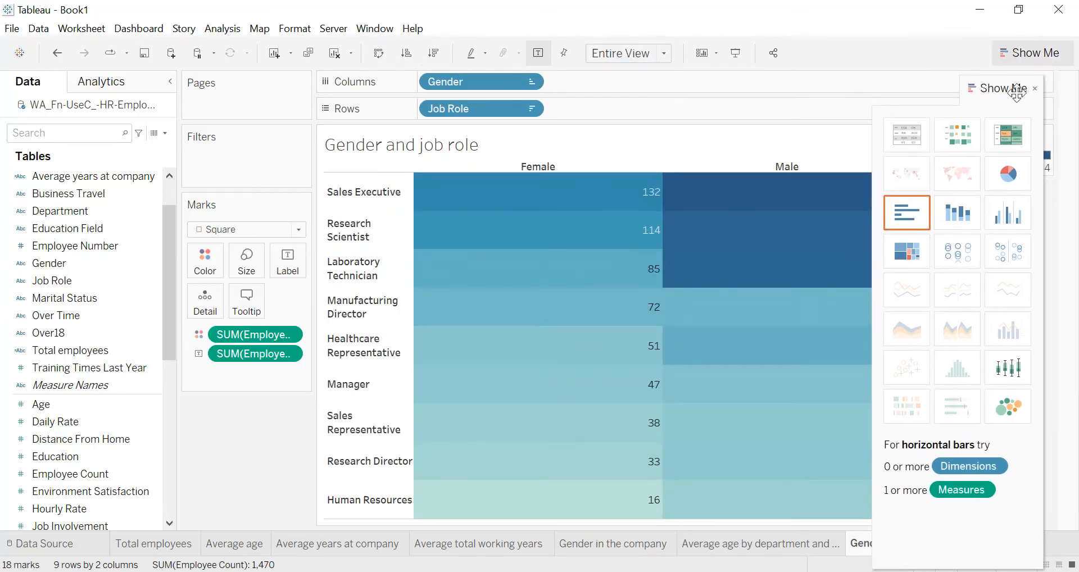
{"action": "left_click", "coordinate": [1035, 90]}
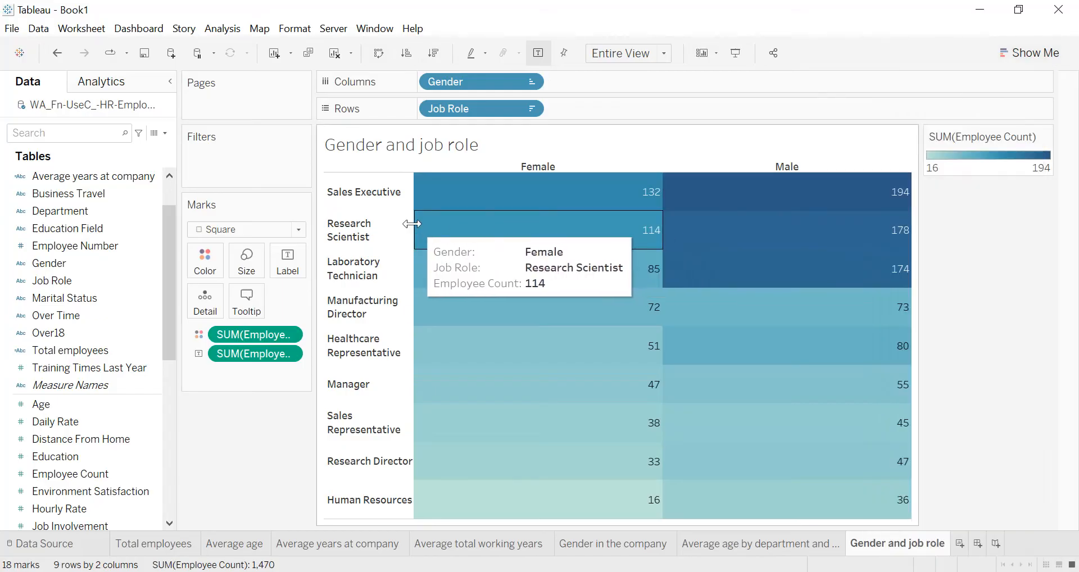
{"action": "left_click_drag", "start_coordinate": [417, 209], "coordinate": [527, 210]}
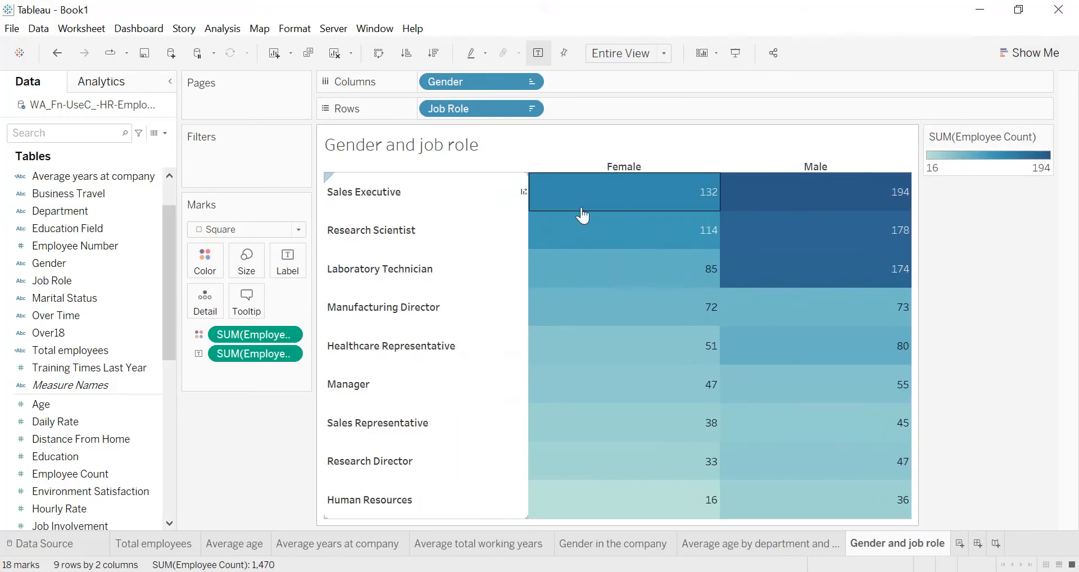
- Format the sheet title as centered, bold, black text at size 12
{"action": "double_click", "coordinate": [465, 149]}
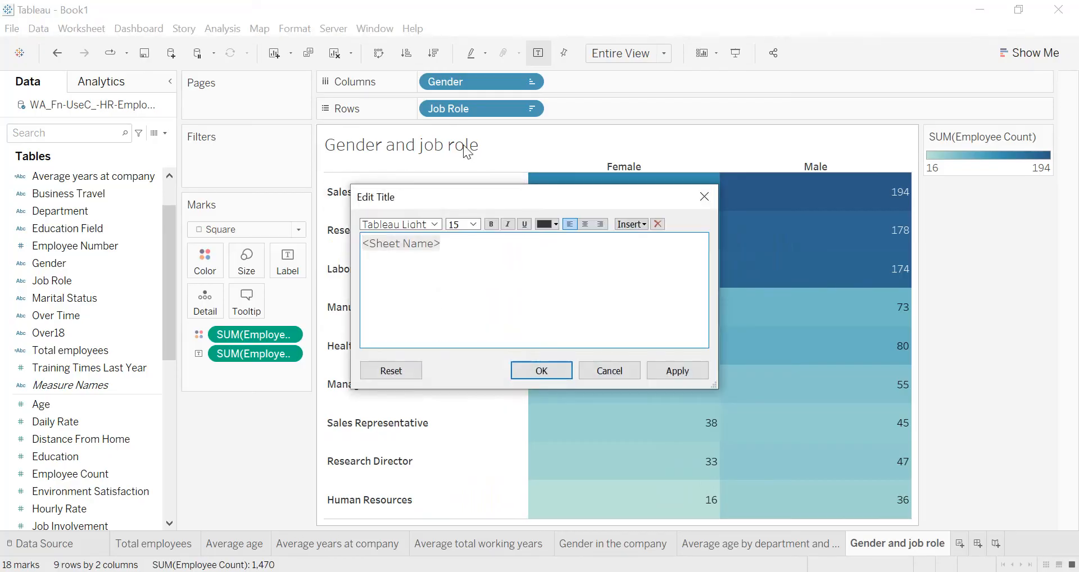
{"action": "key", "text": "ctrl+a"}
{"action": "left_click", "coordinate": [586, 224]}
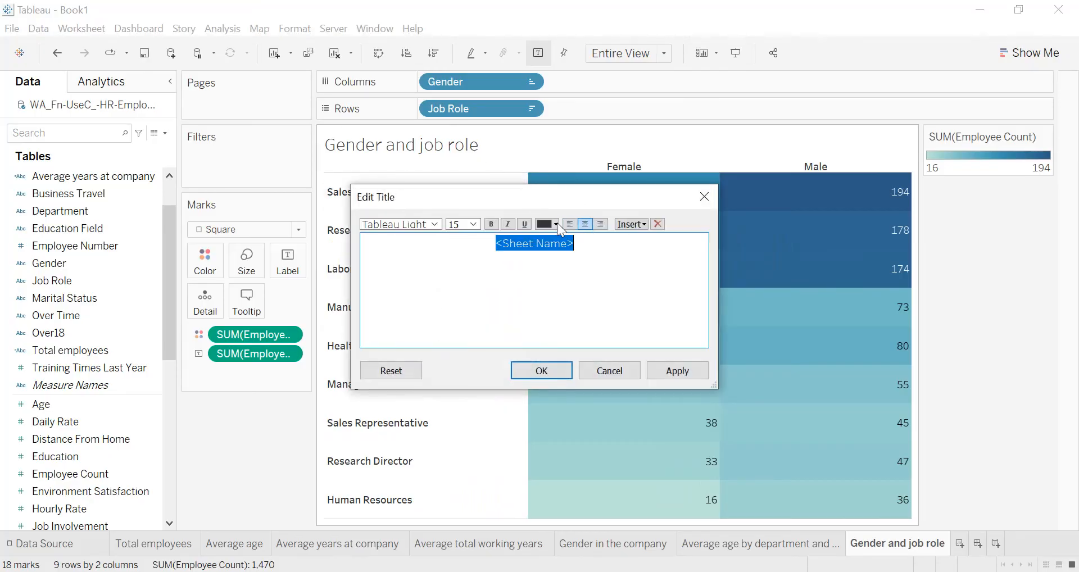
{"action": "left_click", "coordinate": [555, 224]}
{"action": "left_click", "coordinate": [546, 238]}
{"action": "left_click", "coordinate": [491, 224]}
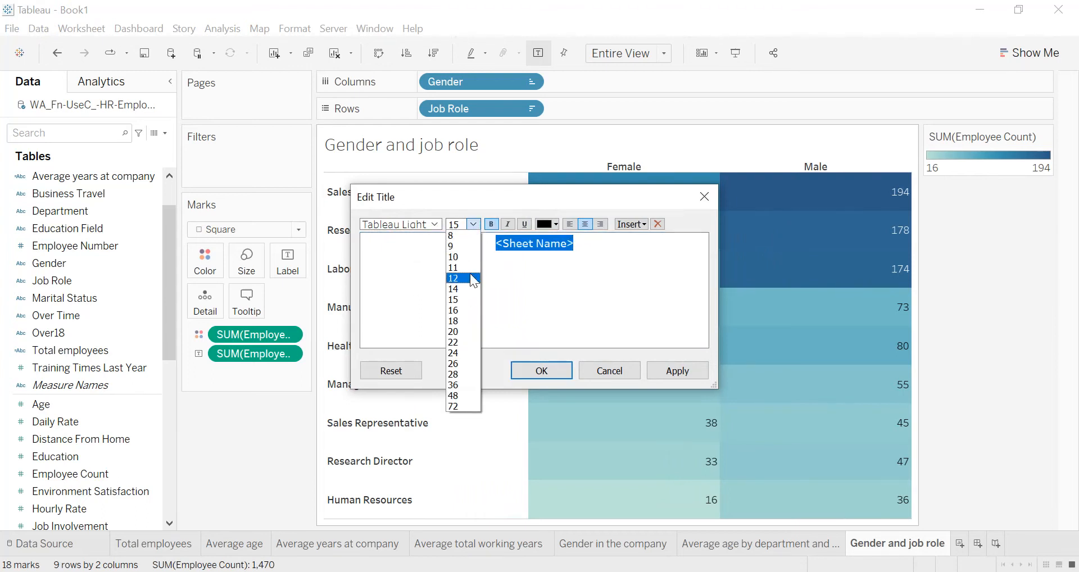
{"action": "left_click", "coordinate": [470, 277]}
{"action": "left_click", "coordinate": [675, 373]}
{"action": "left_click", "coordinate": [555, 371]}
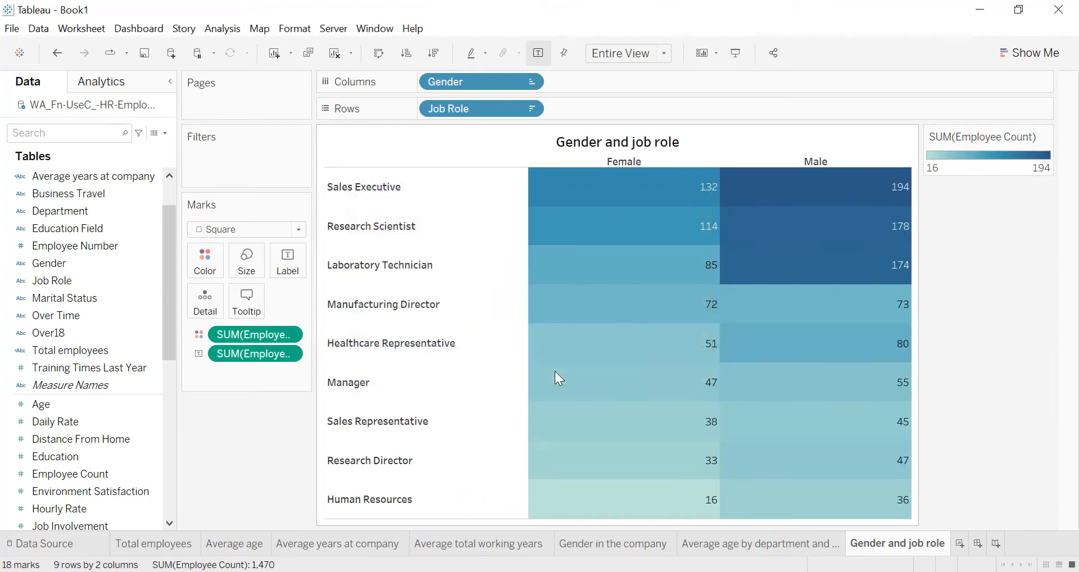
- Add a thin black border around the sheet title
{"action": "right_click", "coordinate": [483, 142]}
{"action": "left_click", "coordinate": [520, 204]}
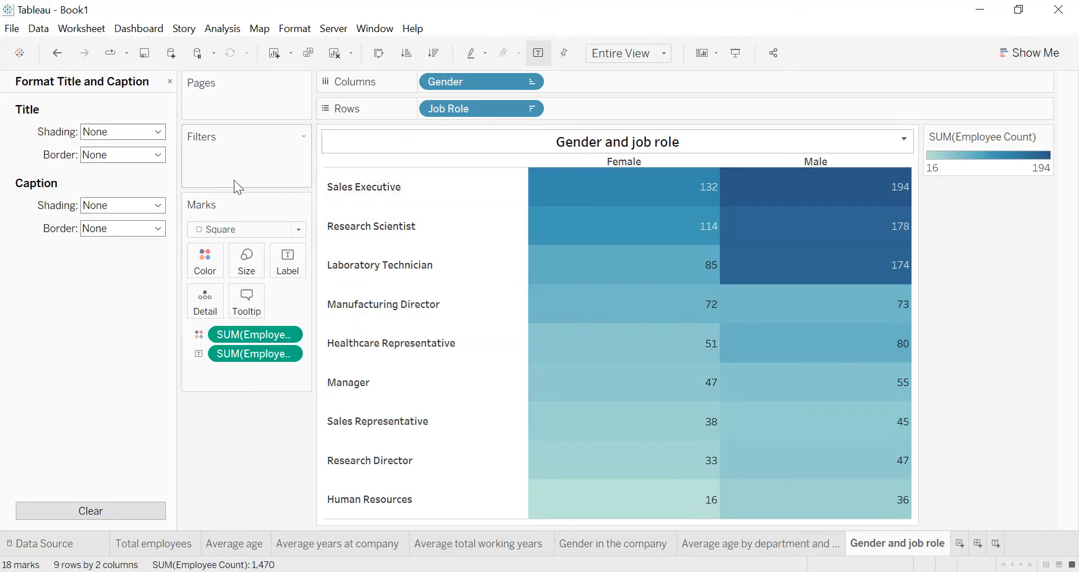
{"action": "left_click", "coordinate": [122, 154]}
{"action": "left_click", "coordinate": [91, 249]}
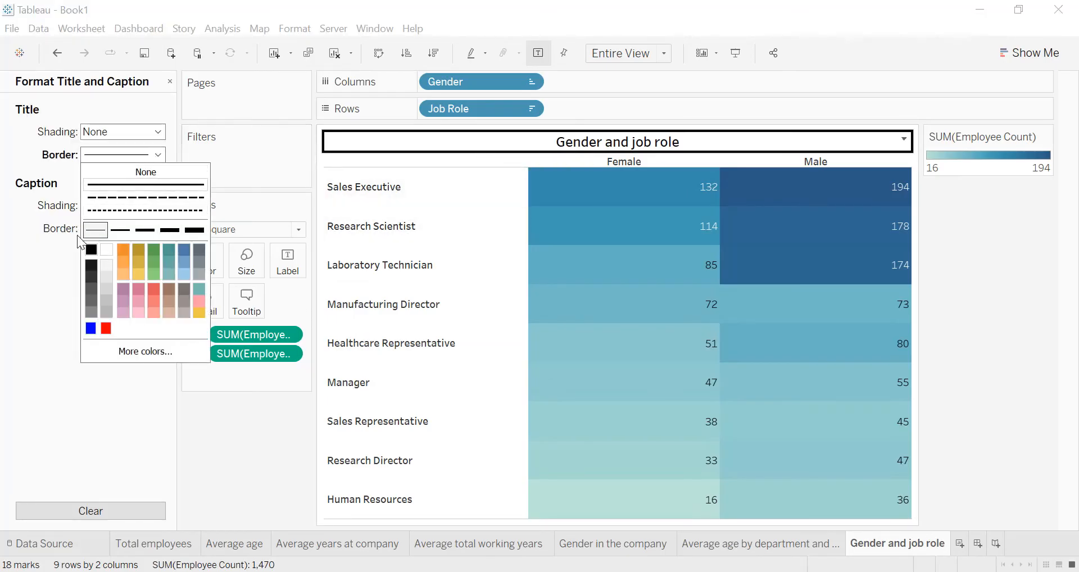
{"action": "left_click", "coordinate": [90, 235]}
- Set the worksheet default font to bold, size 10 and black
{"action": "right_click", "coordinate": [481, 196]}
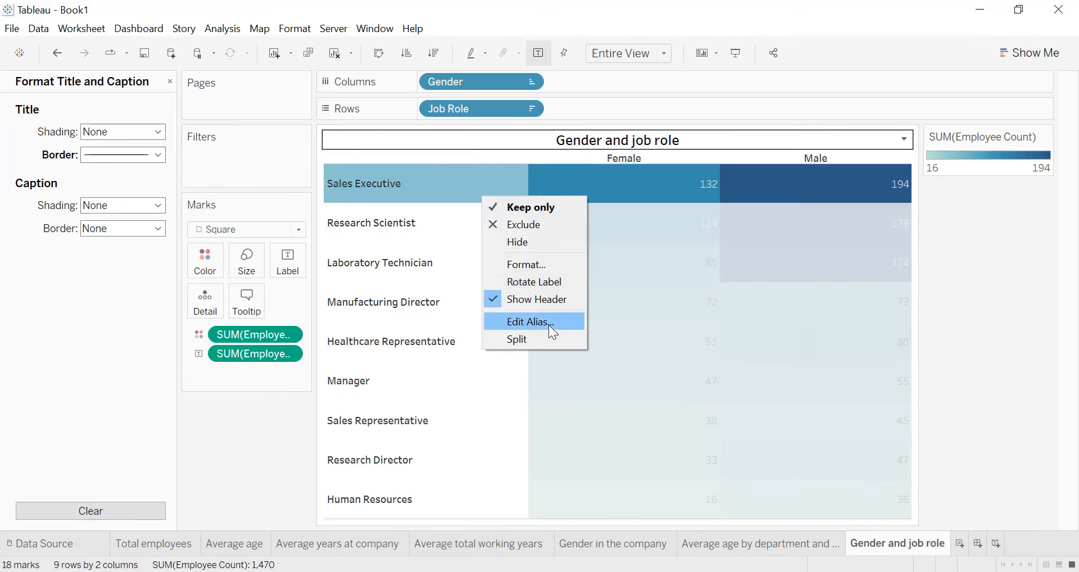
{"action": "left_click", "coordinate": [528, 264]}
{"action": "left_click", "coordinate": [22, 112]}
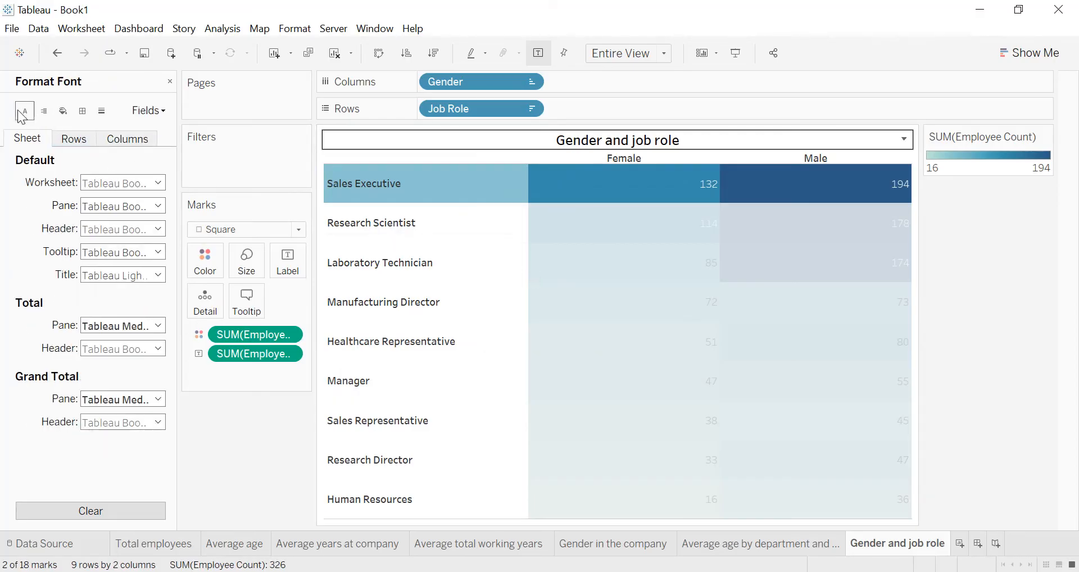
{"action": "left_click", "coordinate": [123, 182]}
{"action": "left_click", "coordinate": [138, 227]}
{"action": "left_click", "coordinate": [116, 227]}
{"action": "left_click", "coordinate": [104, 277]}
{"action": "left_click", "coordinate": [116, 227]}
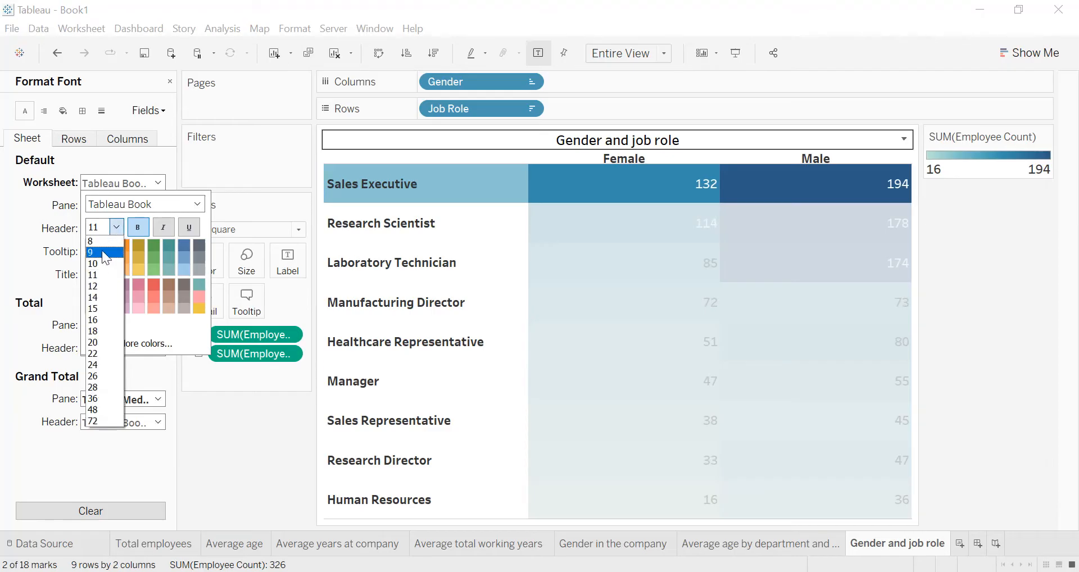
{"action": "left_click", "coordinate": [99, 261]}
{"action": "left_click", "coordinate": [94, 247]}
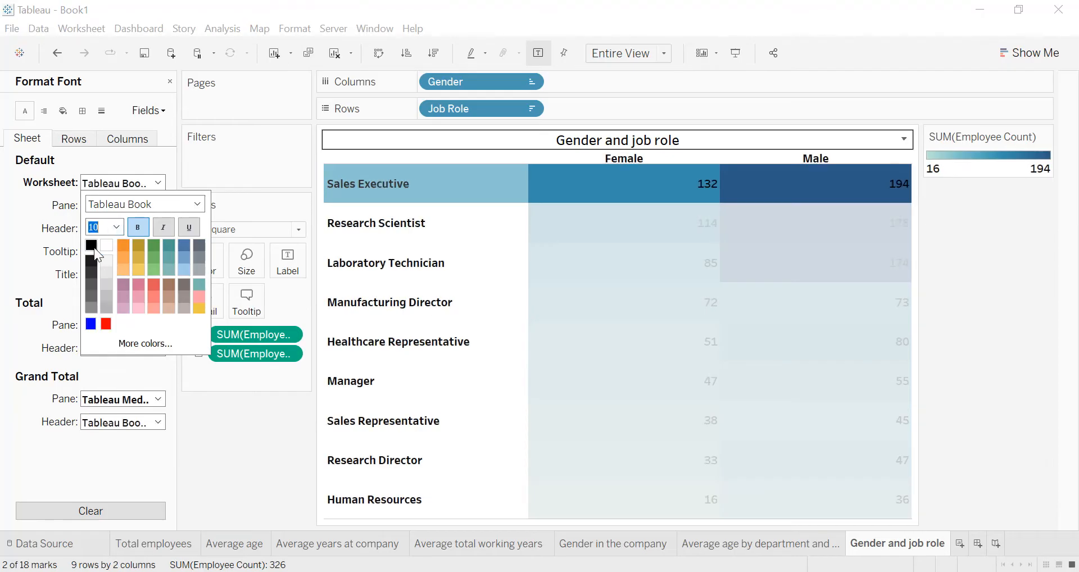
- Center the default pane and header alignment, and clear the Sales Executive selection
{"action": "left_click", "coordinate": [49, 110]}
{"action": "left_click", "coordinate": [51, 113]}
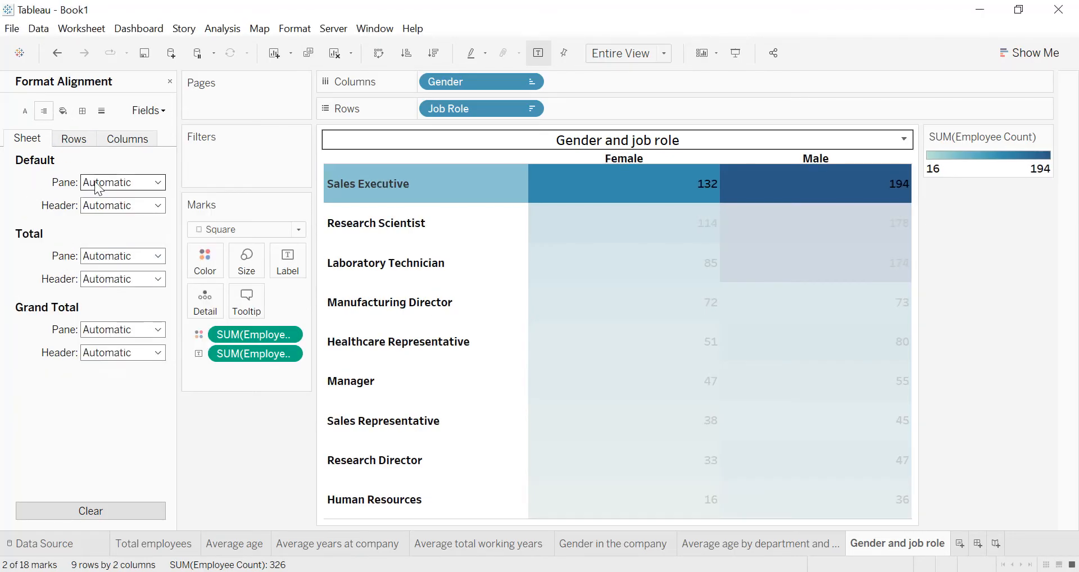
{"action": "left_click", "coordinate": [123, 182]}
{"action": "left_click", "coordinate": [119, 240]}
{"action": "left_click", "coordinate": [123, 205]}
{"action": "left_click", "coordinate": [119, 263]}
{"action": "left_click", "coordinate": [56, 232]}
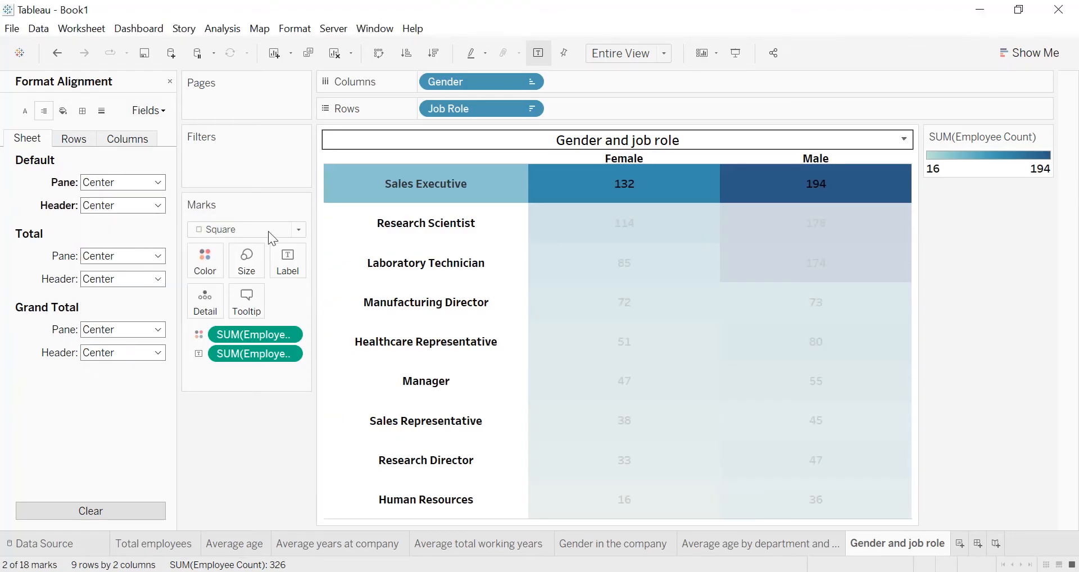
{"action": "left_click", "coordinate": [455, 198]}
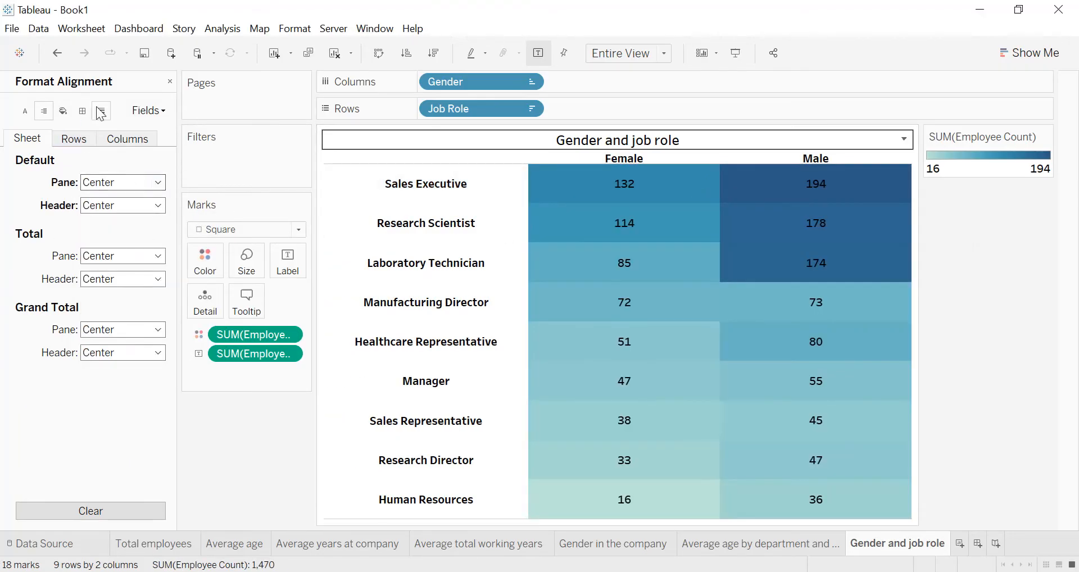
- Apply thin black borders to the sheet's default cell, pane and header
{"action": "left_click", "coordinate": [80, 113]}
{"action": "left_click", "coordinate": [130, 183]}
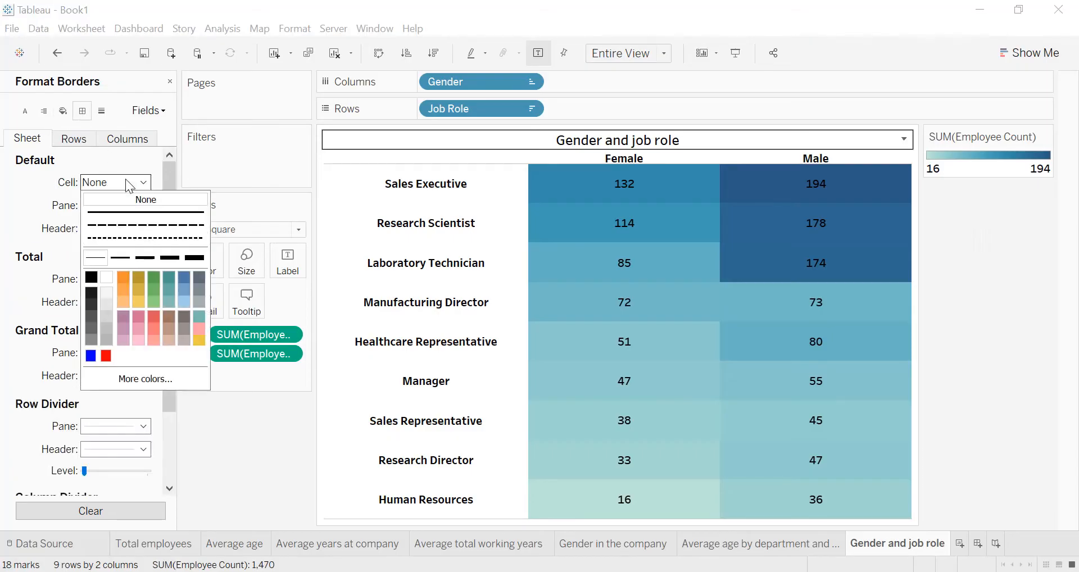
{"action": "left_click", "coordinate": [108, 263]}
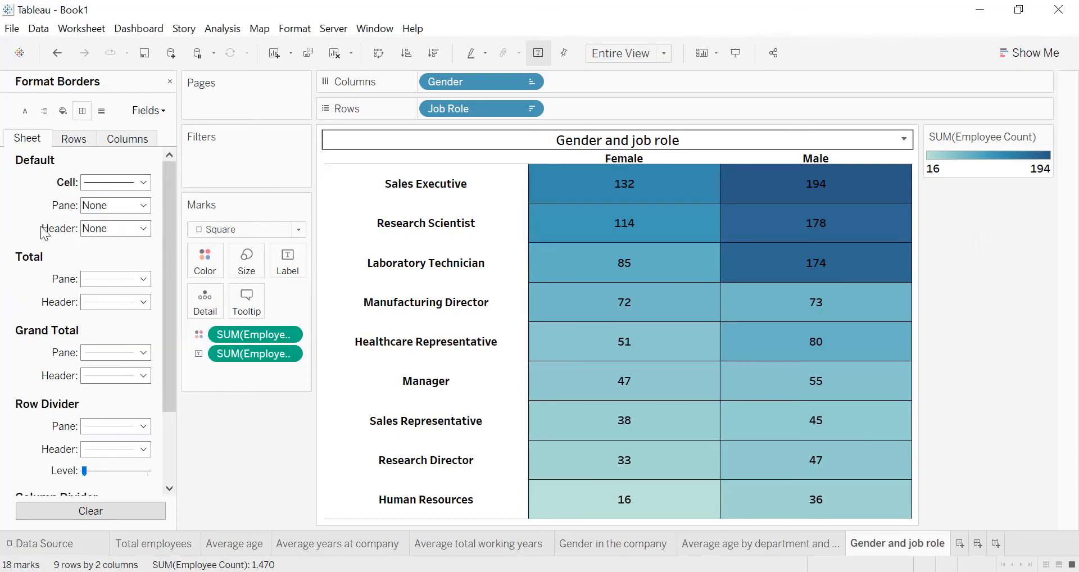
{"action": "left_click", "coordinate": [103, 207]}
{"action": "left_click", "coordinate": [93, 281]}
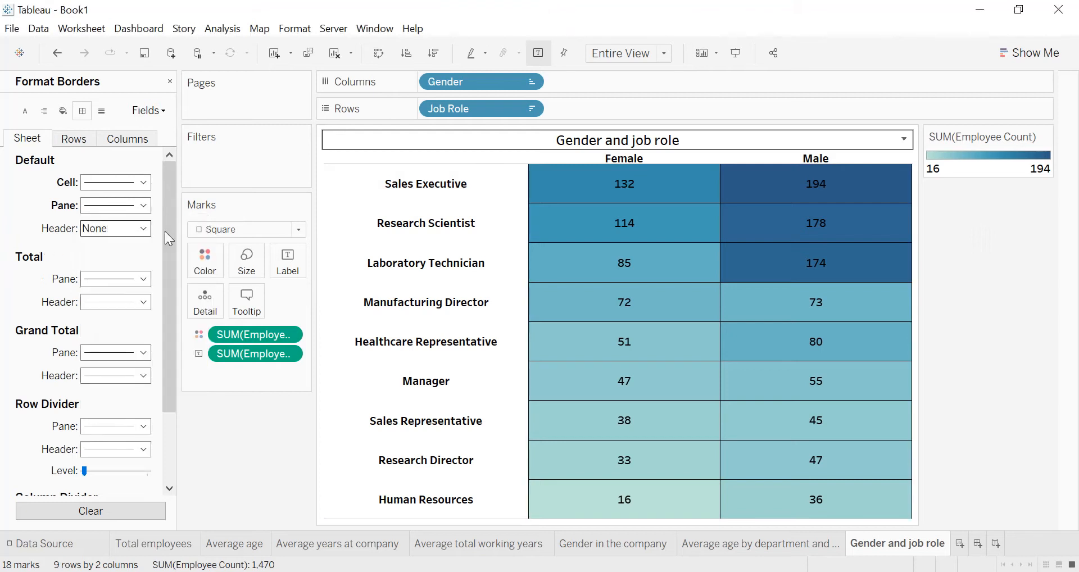
{"action": "left_click", "coordinate": [113, 231]}
{"action": "left_click", "coordinate": [96, 304]}
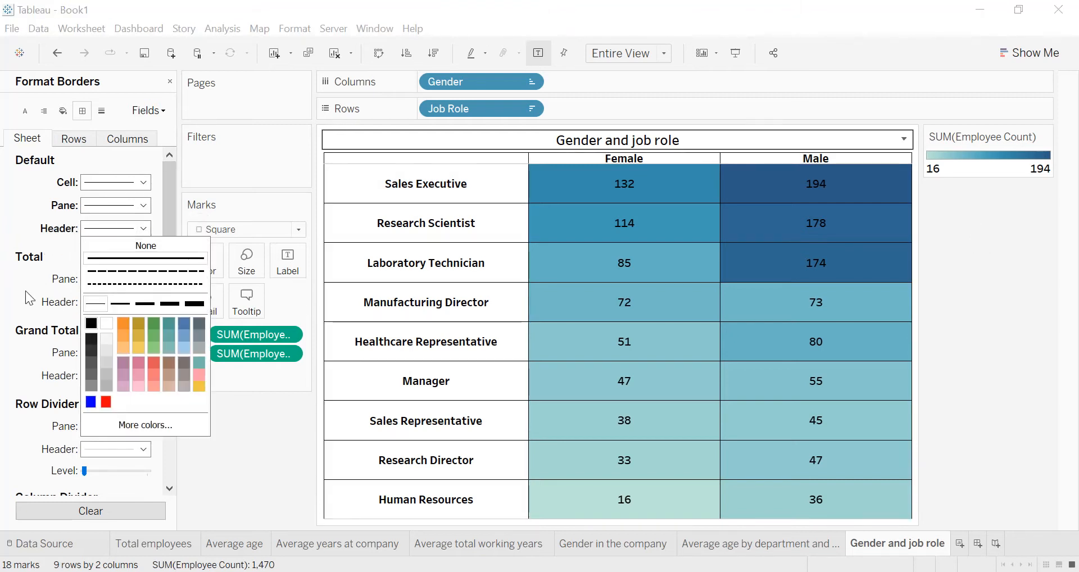
- Set the pane lines of the row divider and column divider to black
{"action": "scroll", "coordinate": [26, 291], "scroll_direction": "down", "scroll_amount": 1}
{"action": "scroll", "coordinate": [26, 297], "scroll_direction": "down", "scroll_amount": 1}
{"action": "left_click", "coordinate": [104, 331]}
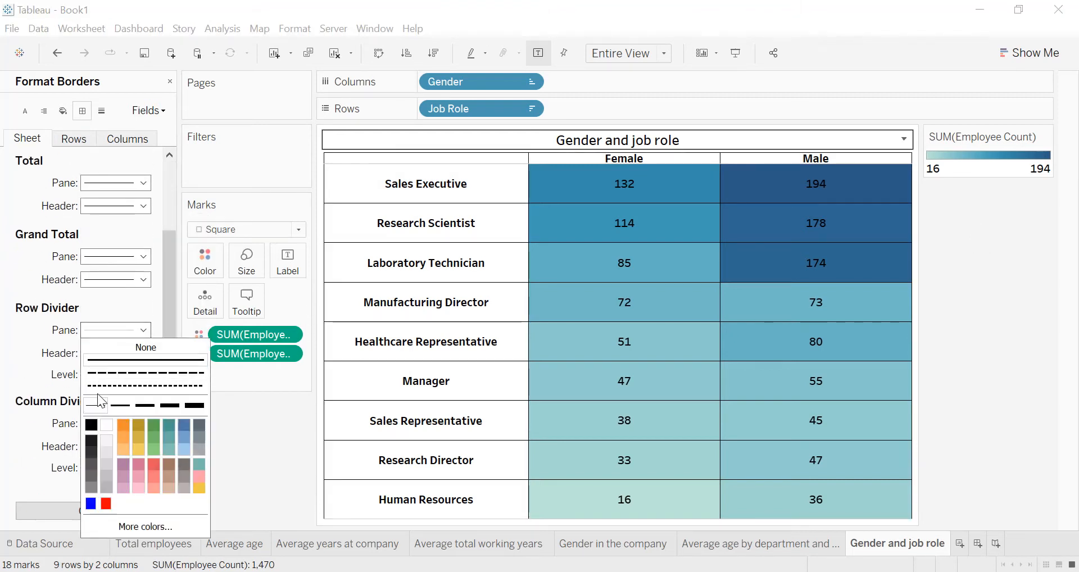
{"action": "left_click", "coordinate": [91, 425]}
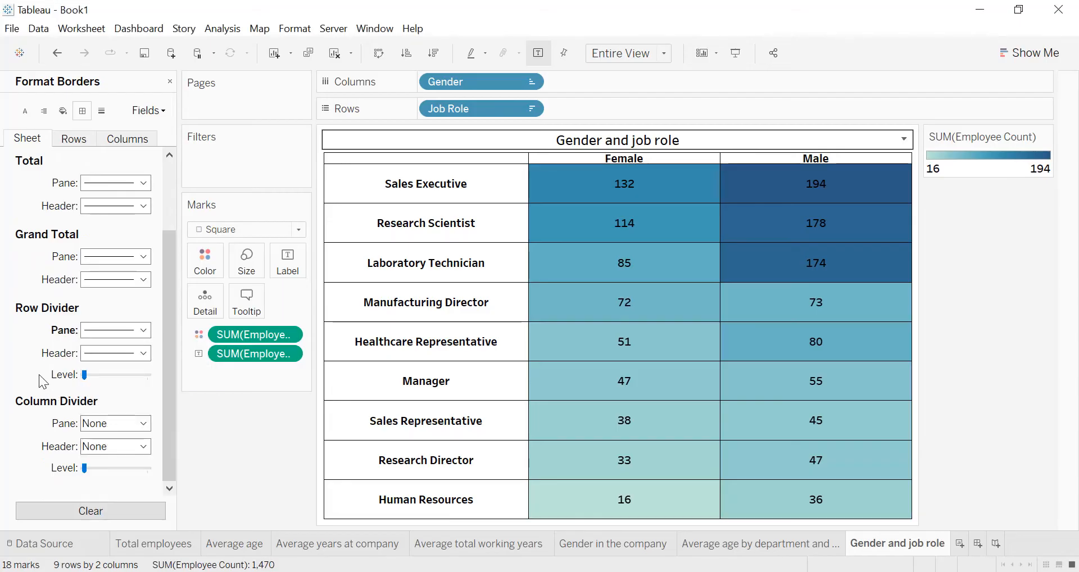
{"action": "left_click", "coordinate": [94, 423]}
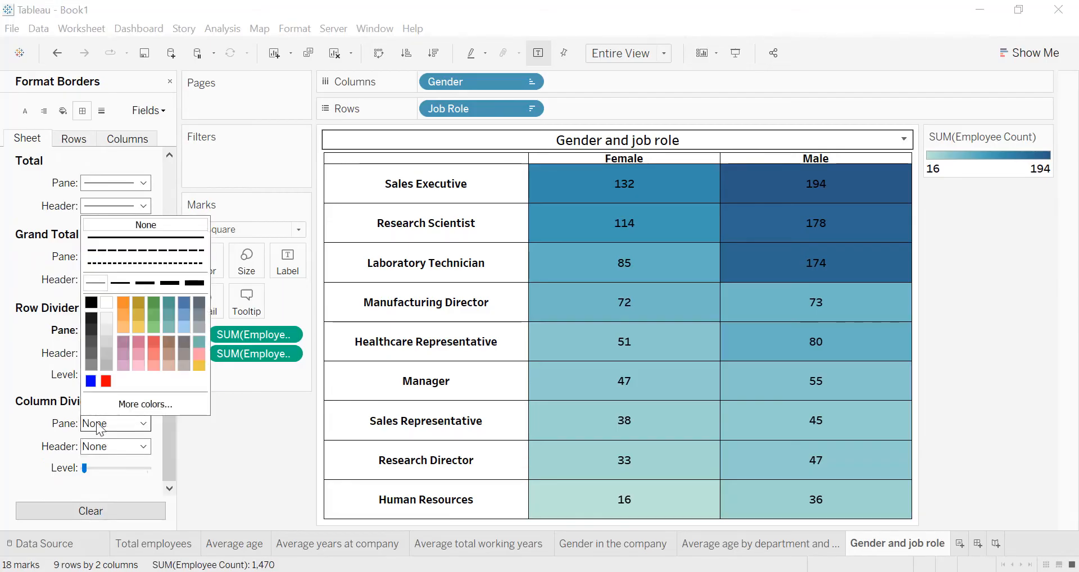
{"action": "left_click", "coordinate": [98, 303]}
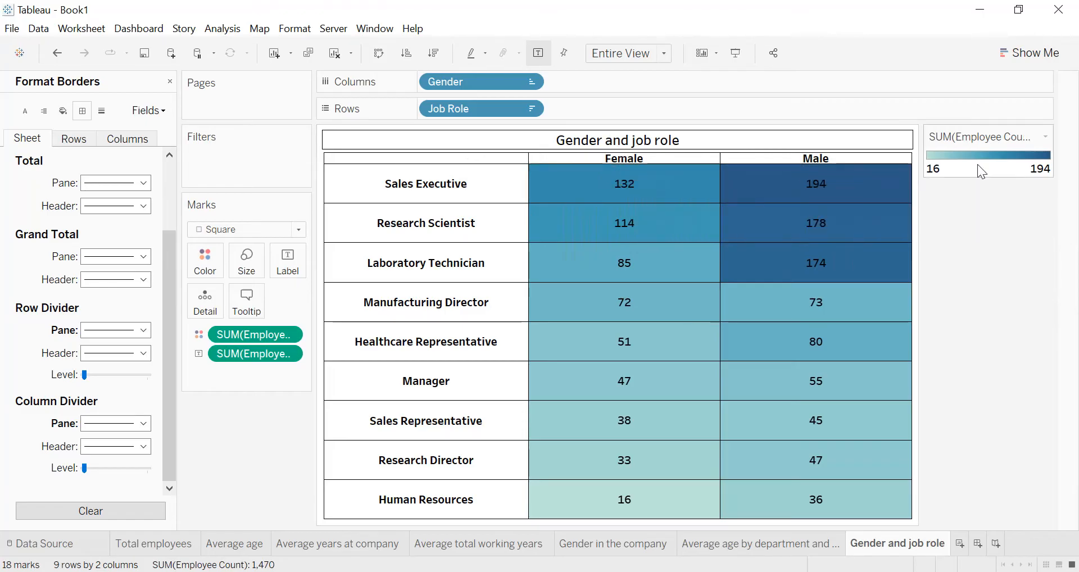
- Hide the Employee Count color legend card on the Gender and job role sheet
{"action": "left_click", "coordinate": [1046, 136]}
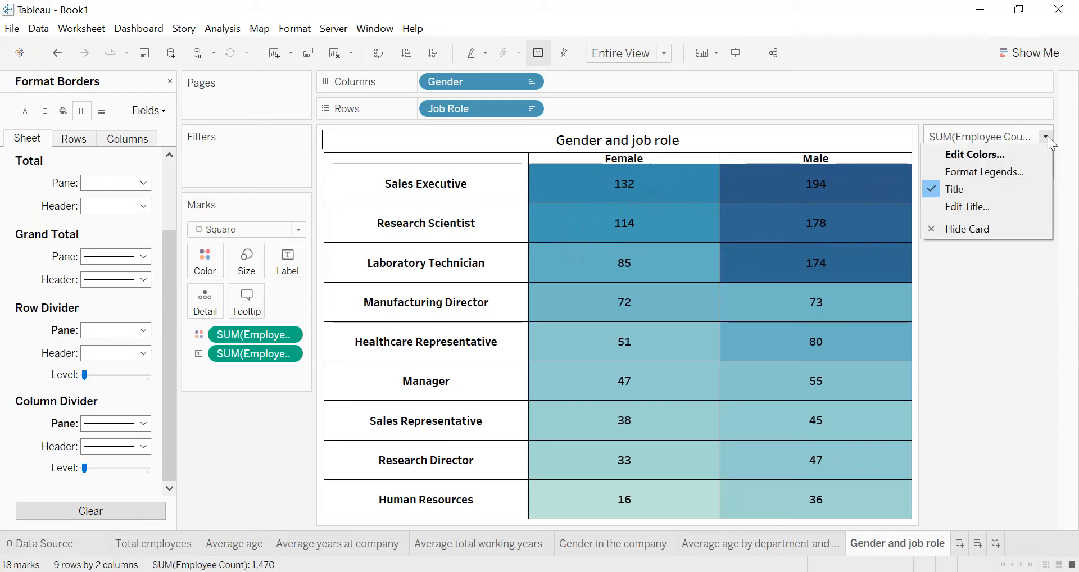
{"action": "left_click", "coordinate": [990, 228]}
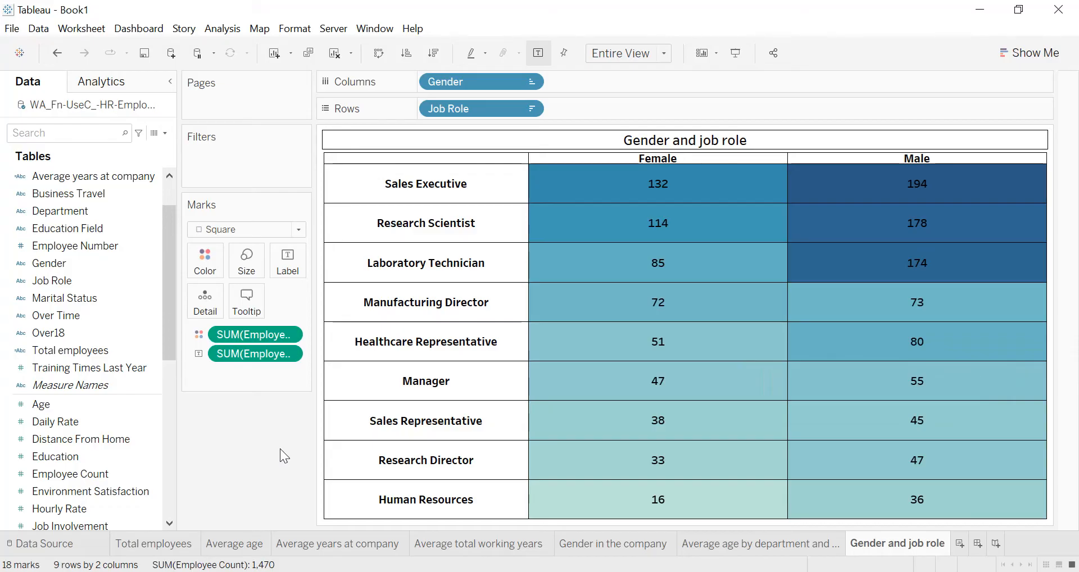
- Create a new worksheet with Gender as rows, Marital Status as columns and the sum of Employee Count as text
{"action": "left_click", "coordinate": [960, 544]}
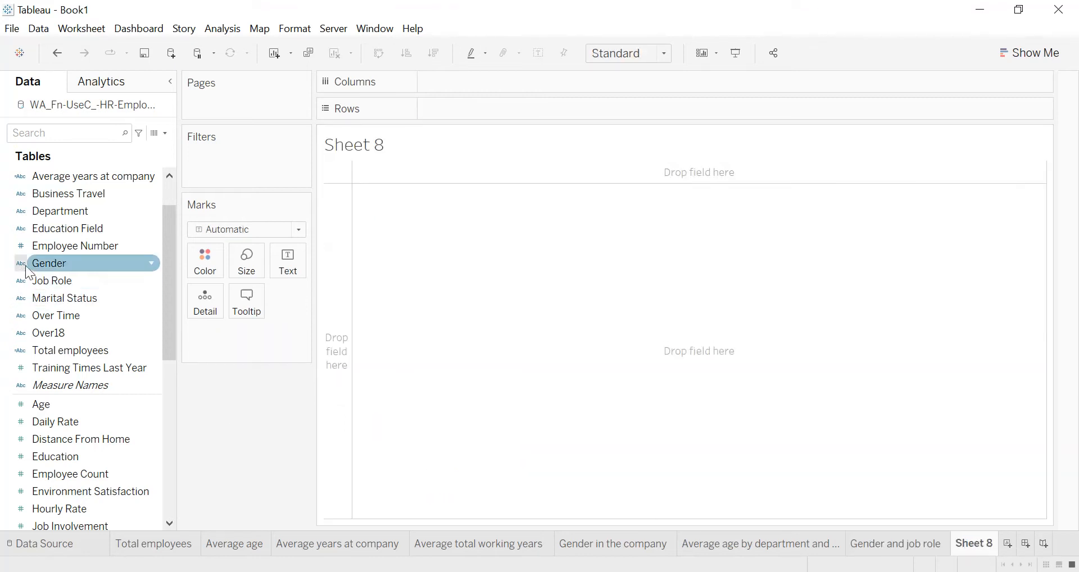
{"action": "left_click_drag", "start_coordinate": [42, 269], "coordinate": [453, 121]}
{"action": "left_click_drag", "start_coordinate": [67, 298], "coordinate": [476, 90]}
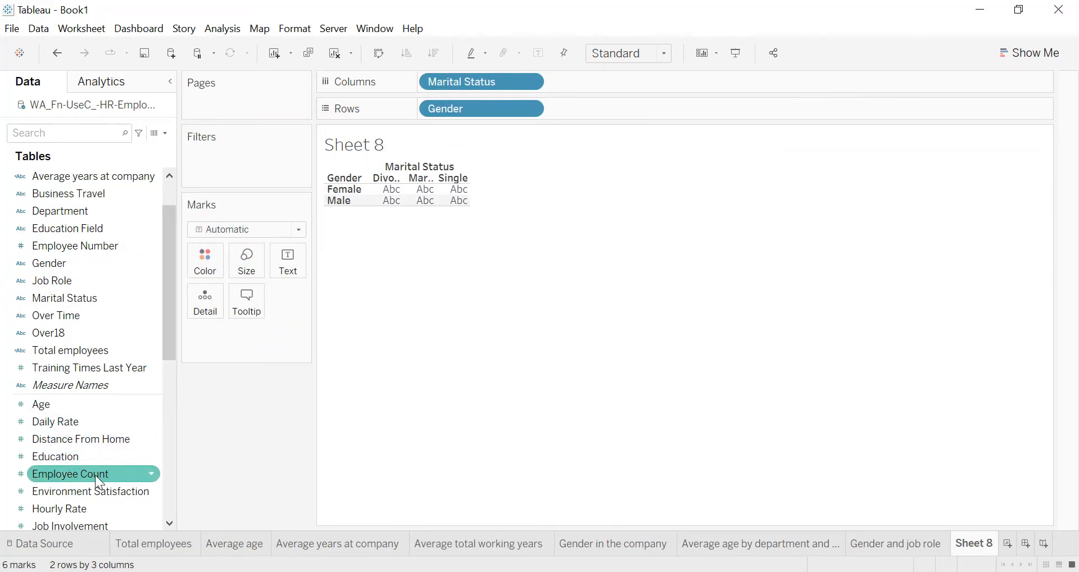
{"action": "left_click_drag", "start_coordinate": [85, 474], "coordinate": [290, 267]}
- Convert the gender and marital status table to a treemap and label each block with the sum of Employee Count
{"action": "left_click", "coordinate": [1041, 63]}
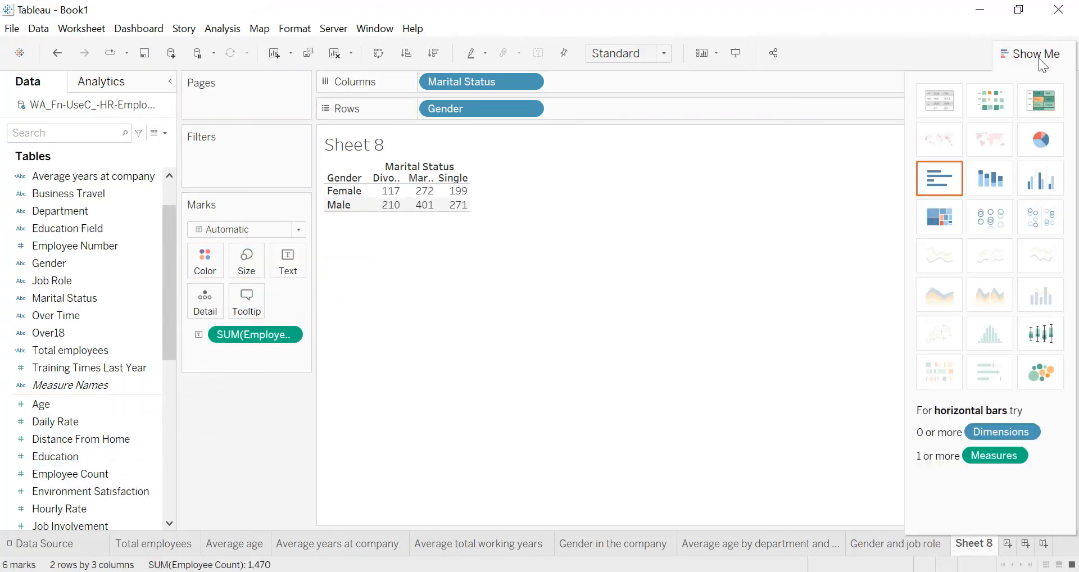
{"action": "left_click", "coordinate": [948, 215]}
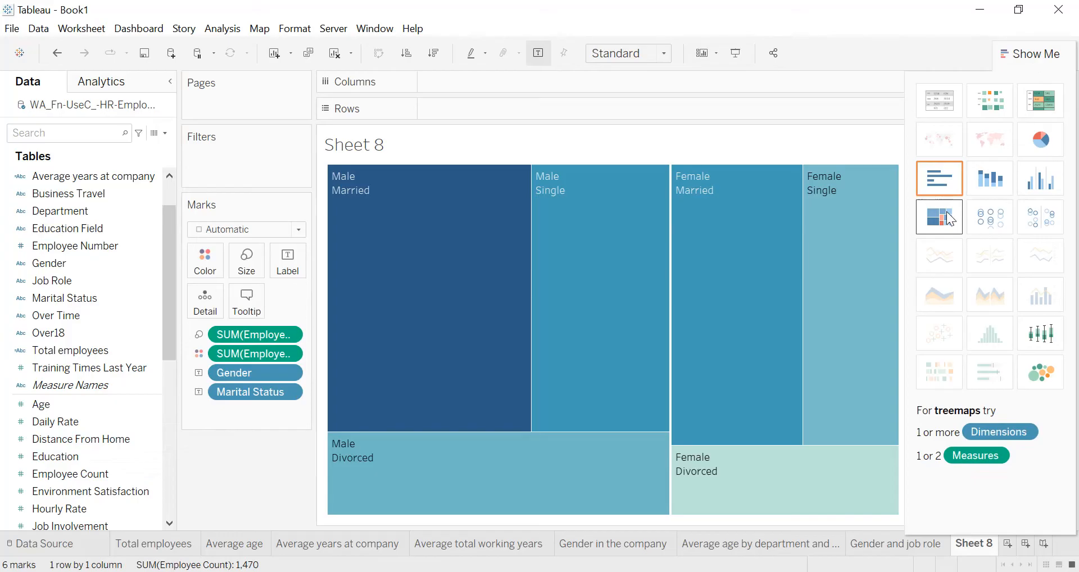
{"action": "left_click", "coordinate": [620, 152]}
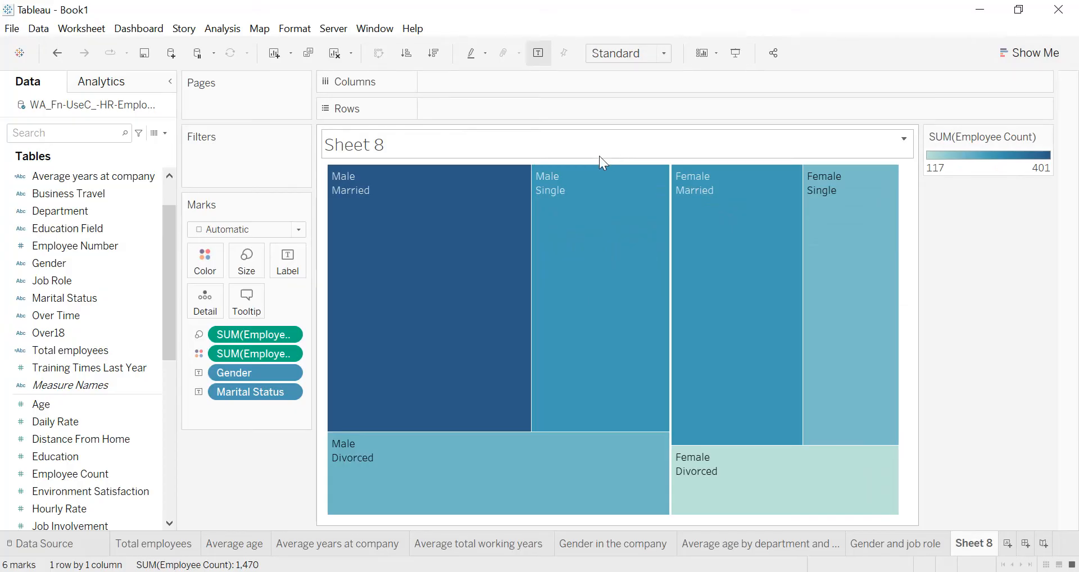
{"action": "left_click_drag", "start_coordinate": [234, 338], "coordinate": [292, 273]}
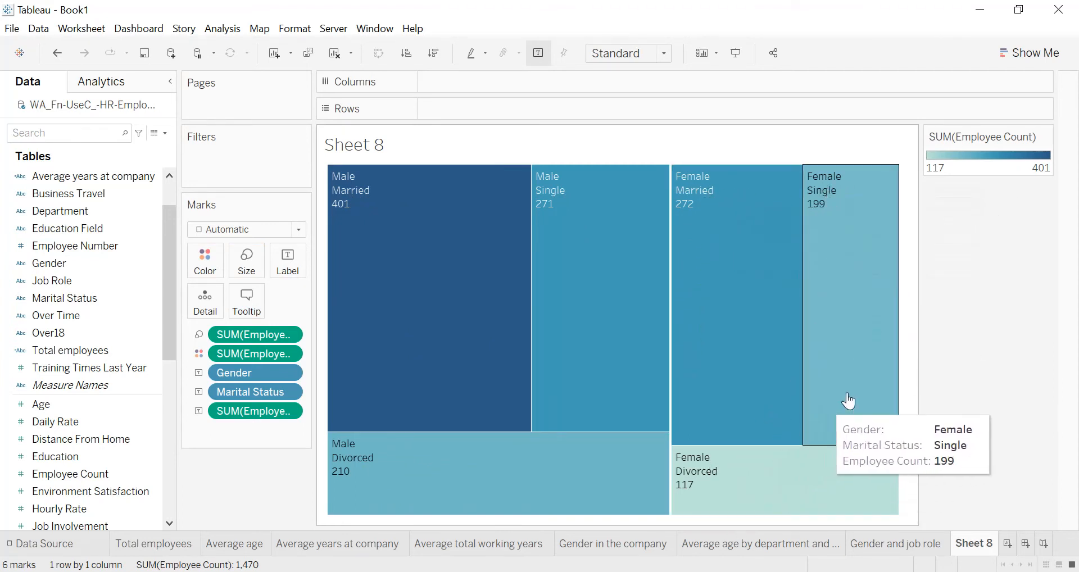
- Hide the Employee Count color legend card and rename the treemap sheet as "Gender and marital status"
{"action": "left_click", "coordinate": [1047, 137]}
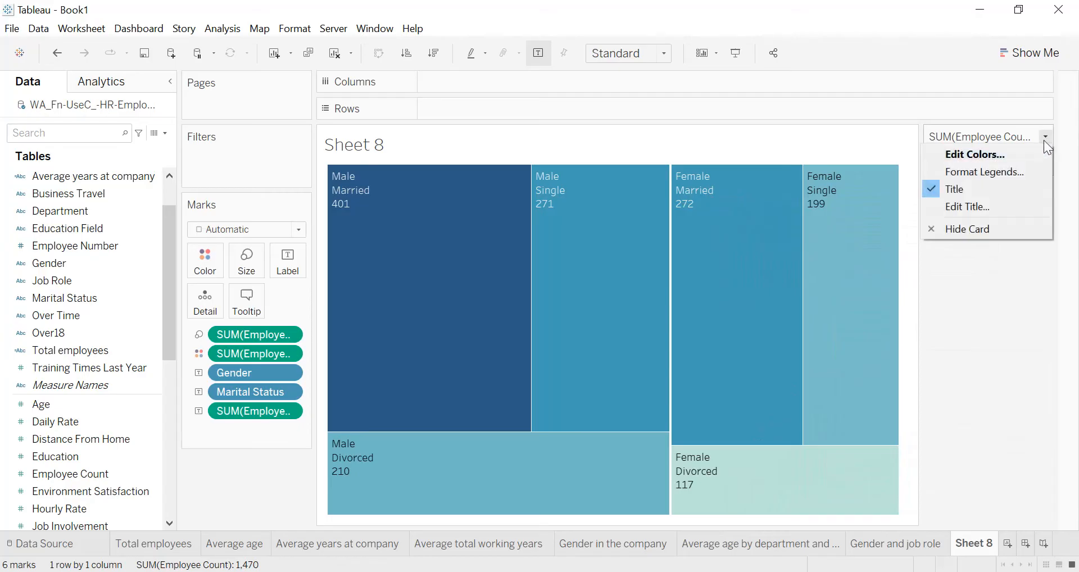
{"action": "left_click", "coordinate": [1005, 228]}
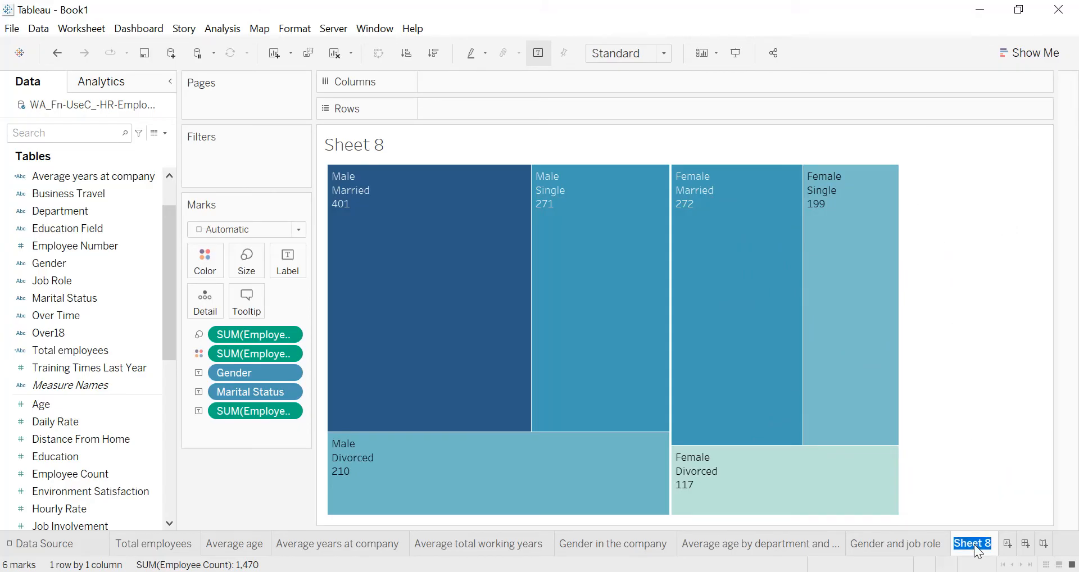
{"action": "type", "text": "Gender and marit"}
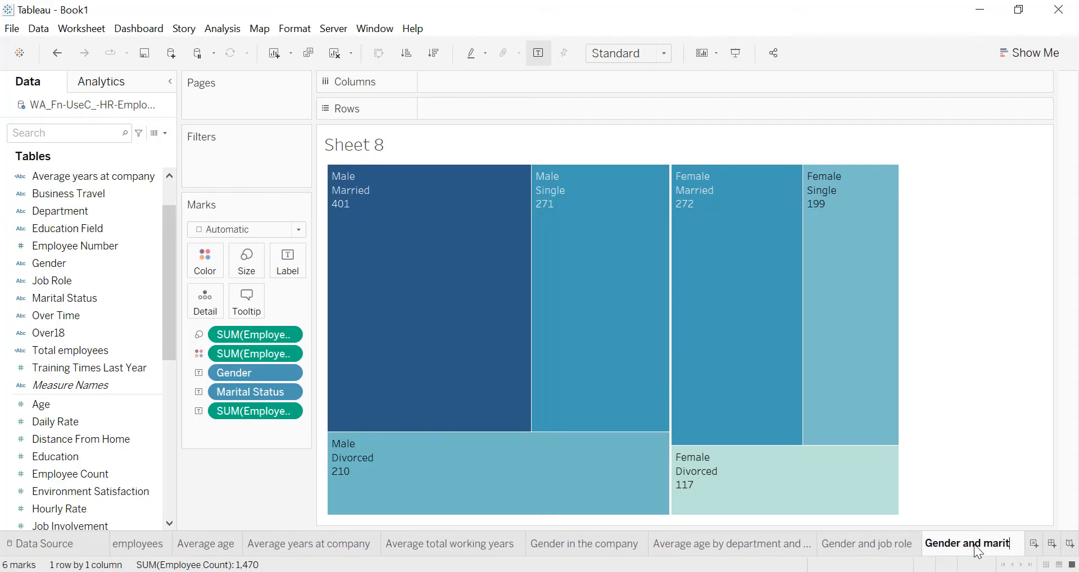
{"action": "type", "text": "al status"}
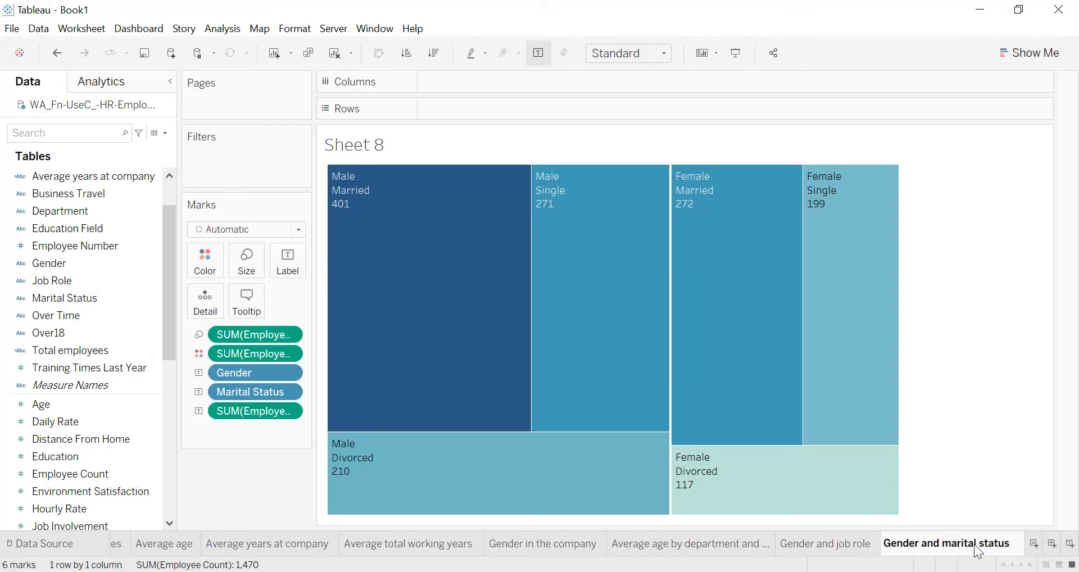
{"action": "key", "text": "Return"}
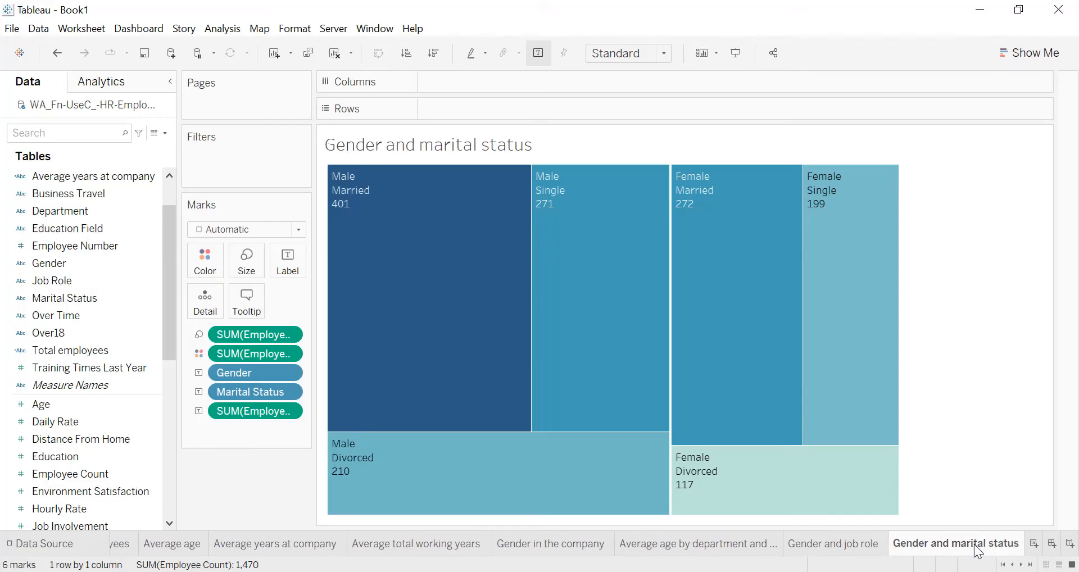
- Fit the treemap to the entire view and add a thin solid border around the sheet title
{"action": "left_click", "coordinate": [664, 55]}
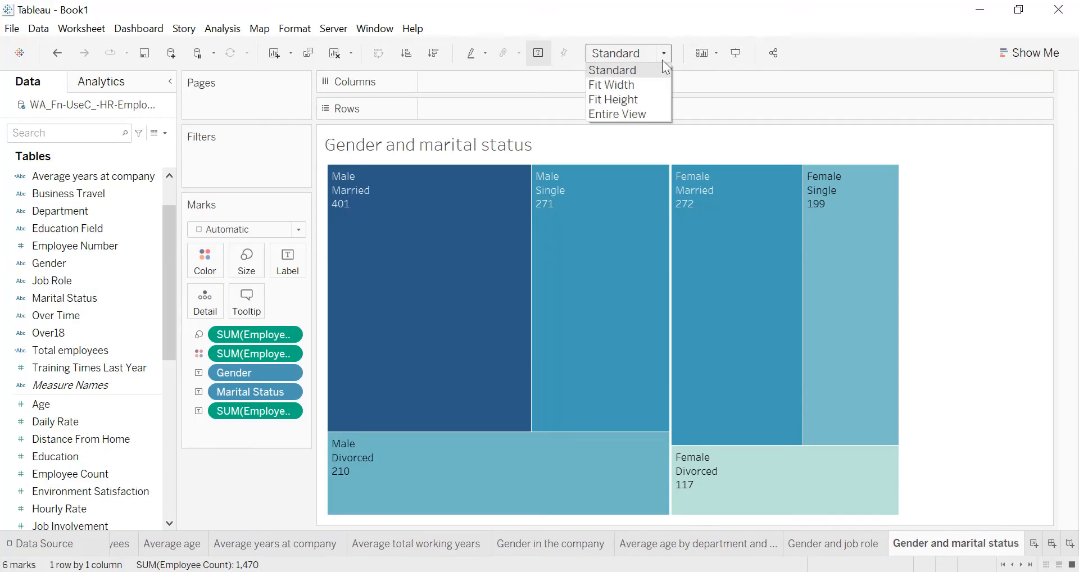
{"action": "left_click", "coordinate": [605, 117]}
{"action": "right_click", "coordinate": [535, 145]}
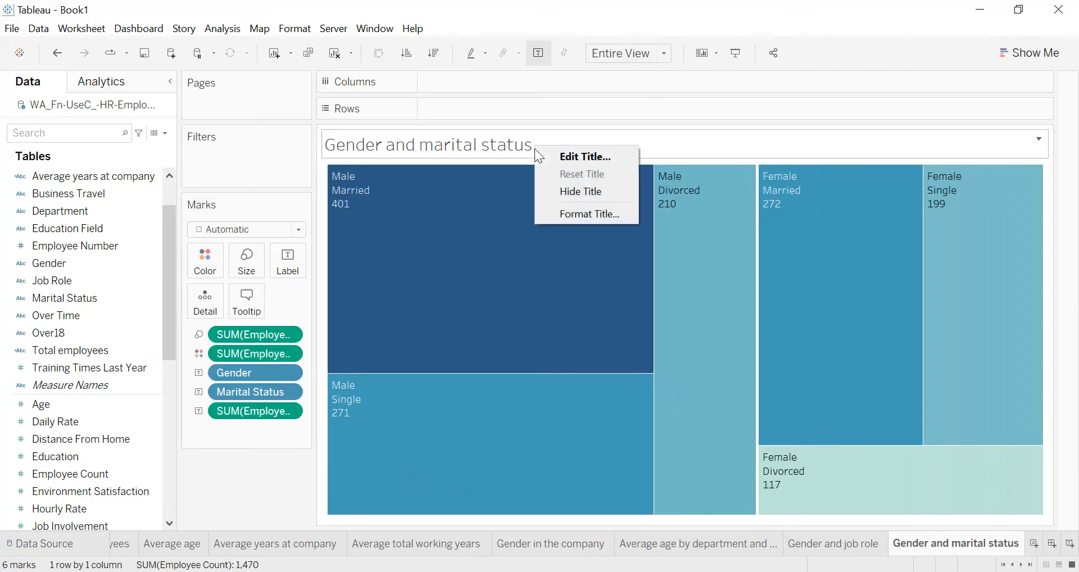
{"action": "left_click", "coordinate": [565, 211]}
{"action": "left_click", "coordinate": [125, 157]}
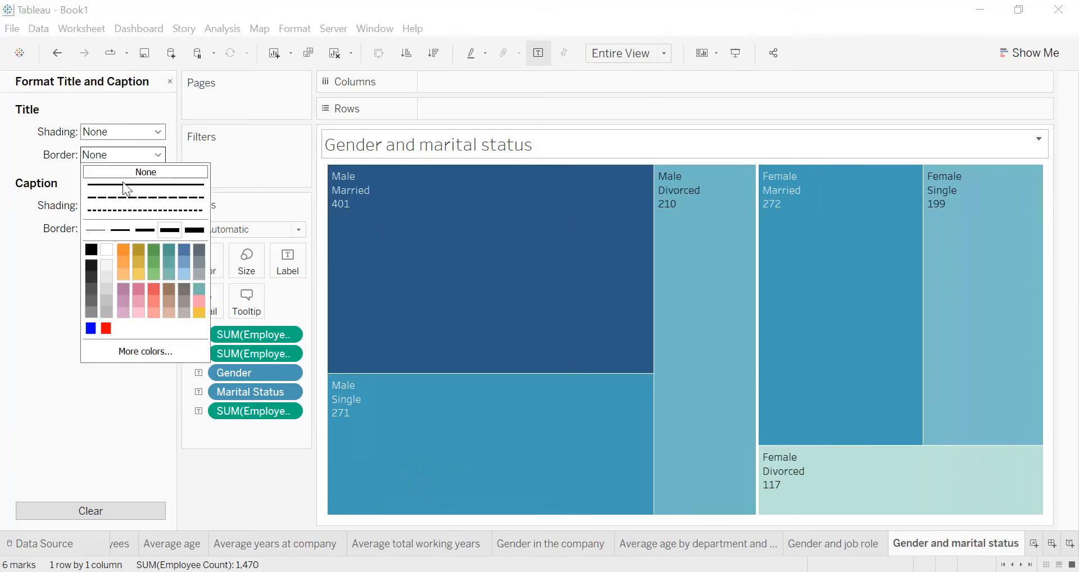
{"action": "left_click", "coordinate": [98, 229]}
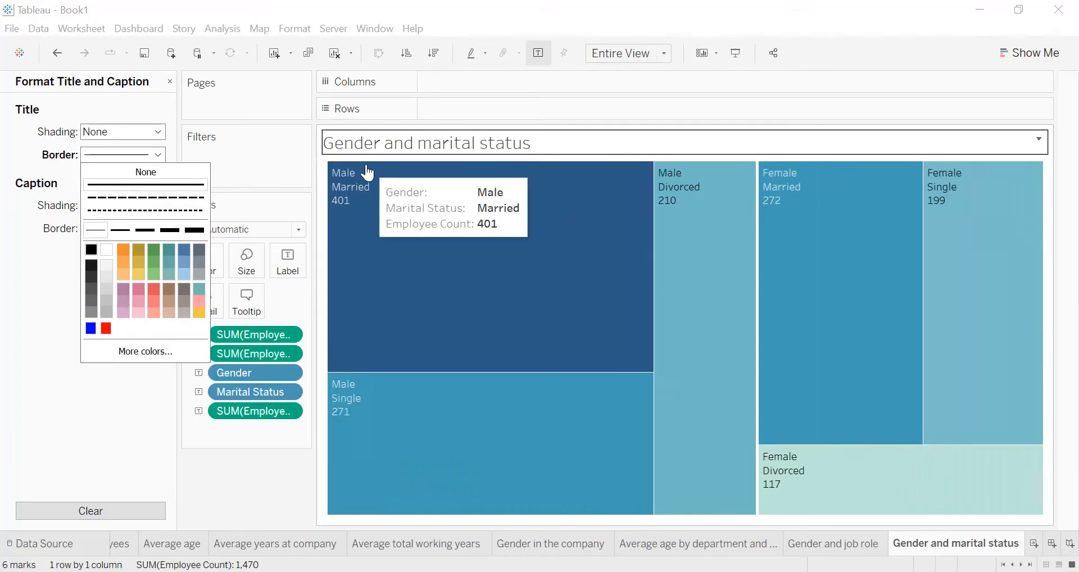
- Format the treemap's sheet title as centered, black, bold text at size 12
{"action": "left_click", "coordinate": [409, 145]}
{"action": "double_click", "coordinate": [409, 147]}
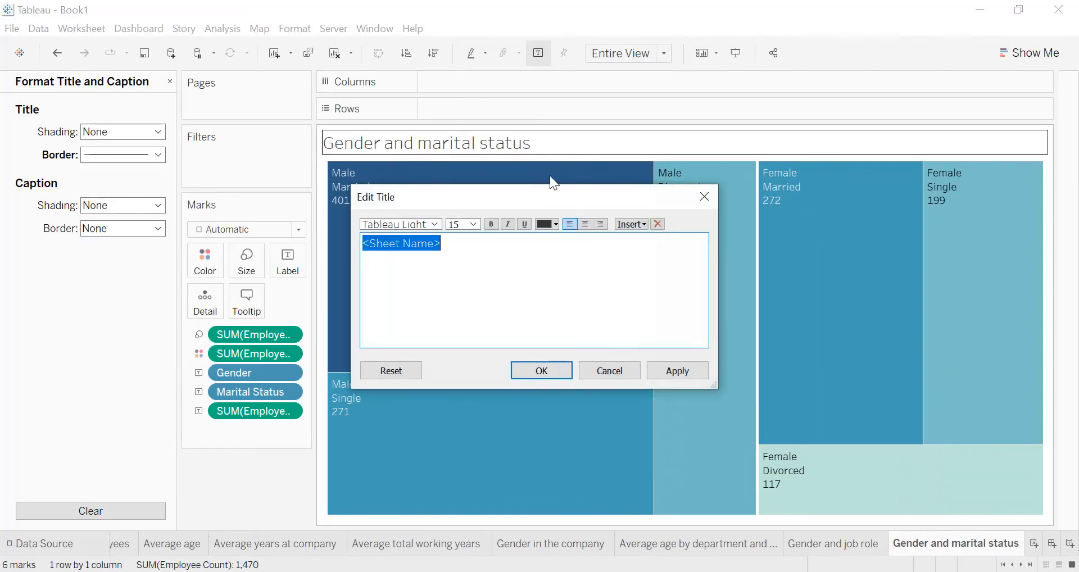
{"action": "left_click", "coordinate": [585, 225]}
{"action": "left_click", "coordinate": [549, 223]}
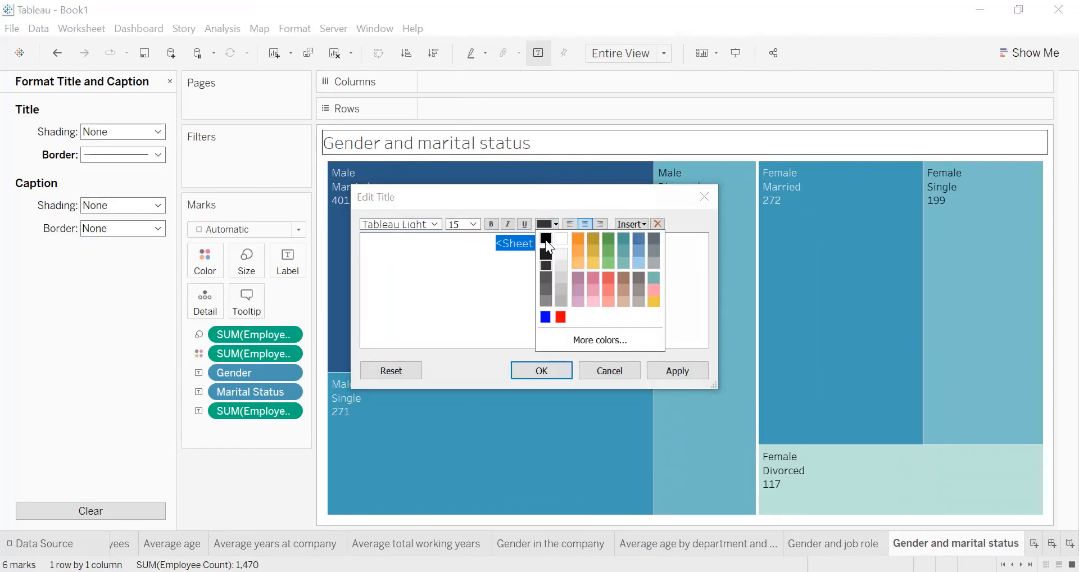
{"action": "left_click", "coordinate": [545, 238]}
{"action": "left_click", "coordinate": [491, 224]}
{"action": "left_click", "coordinate": [474, 224]}
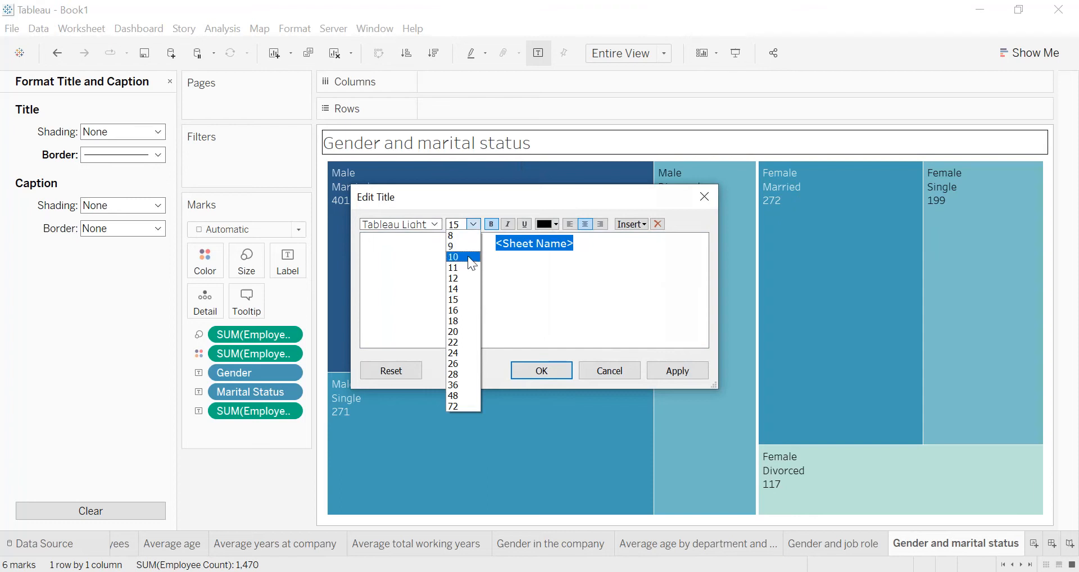
{"action": "left_click", "coordinate": [468, 277]}
{"action": "left_click", "coordinate": [672, 369]}
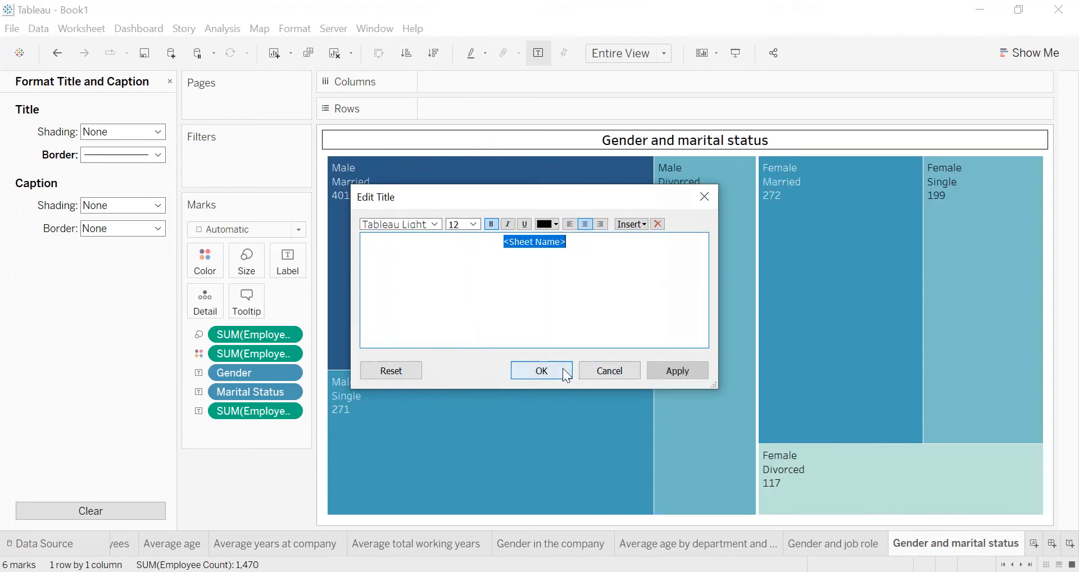
{"action": "left_click", "coordinate": [561, 371]}
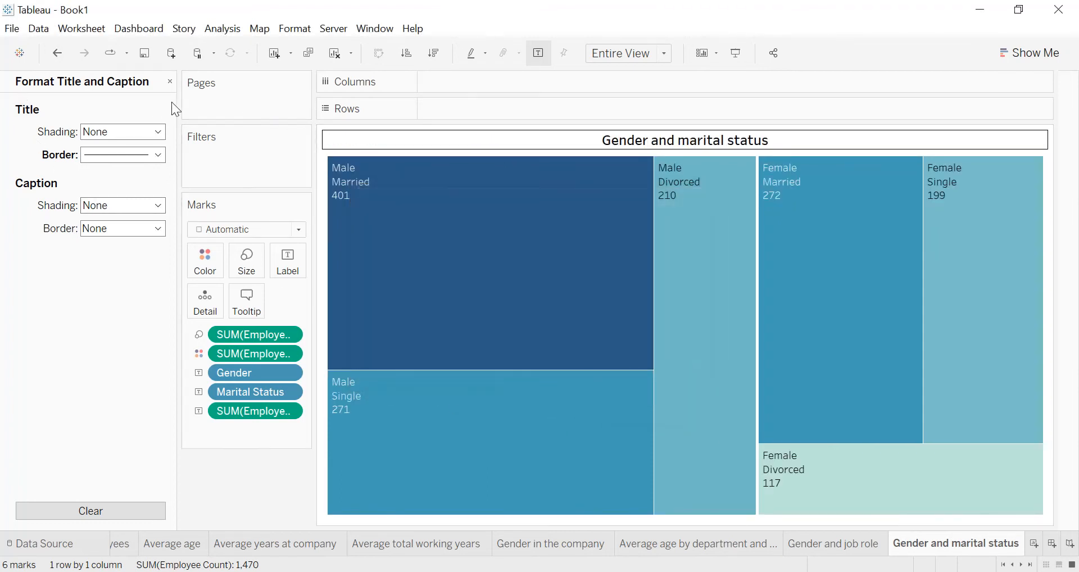
{"action": "left_click", "coordinate": [169, 82]}
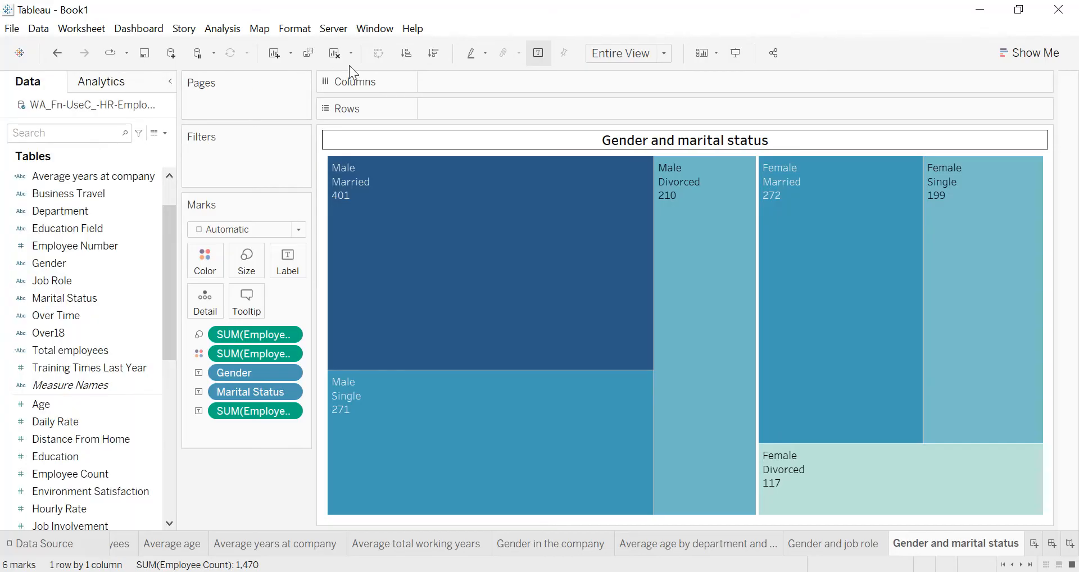
- Set the treemap's default worksheet font to bold, black and size 10
{"action": "left_click", "coordinate": [287, 31]}
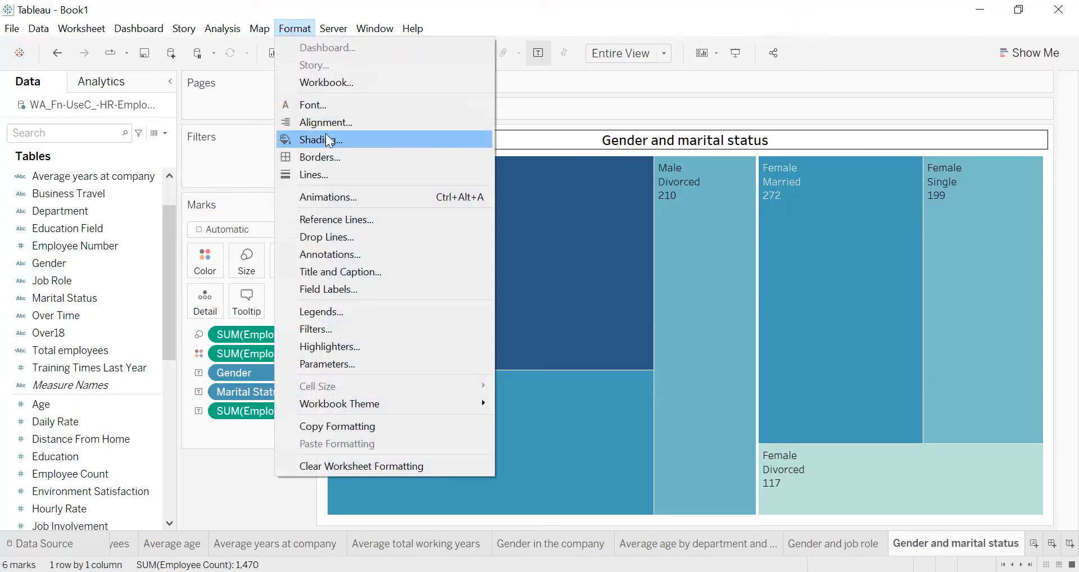
{"action": "left_click", "coordinate": [313, 105]}
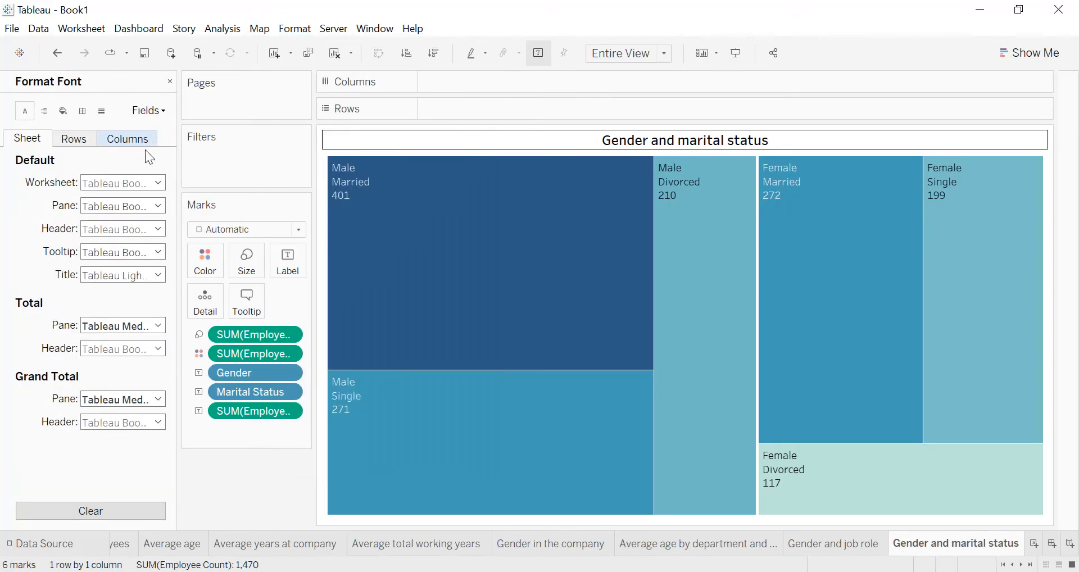
{"action": "left_click", "coordinate": [141, 183]}
{"action": "left_click", "coordinate": [143, 222]}
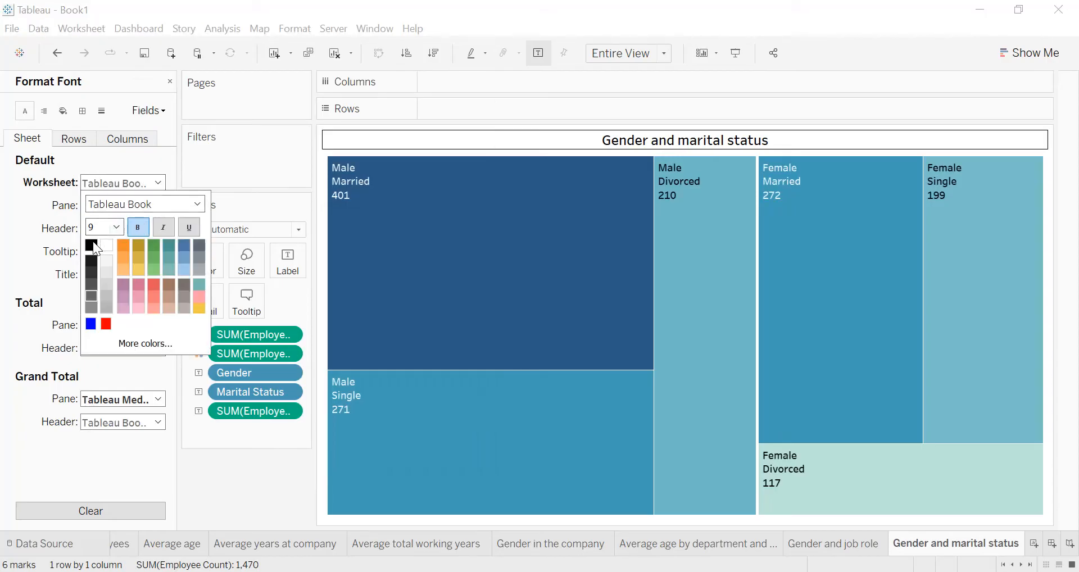
{"action": "left_click", "coordinate": [113, 227]}
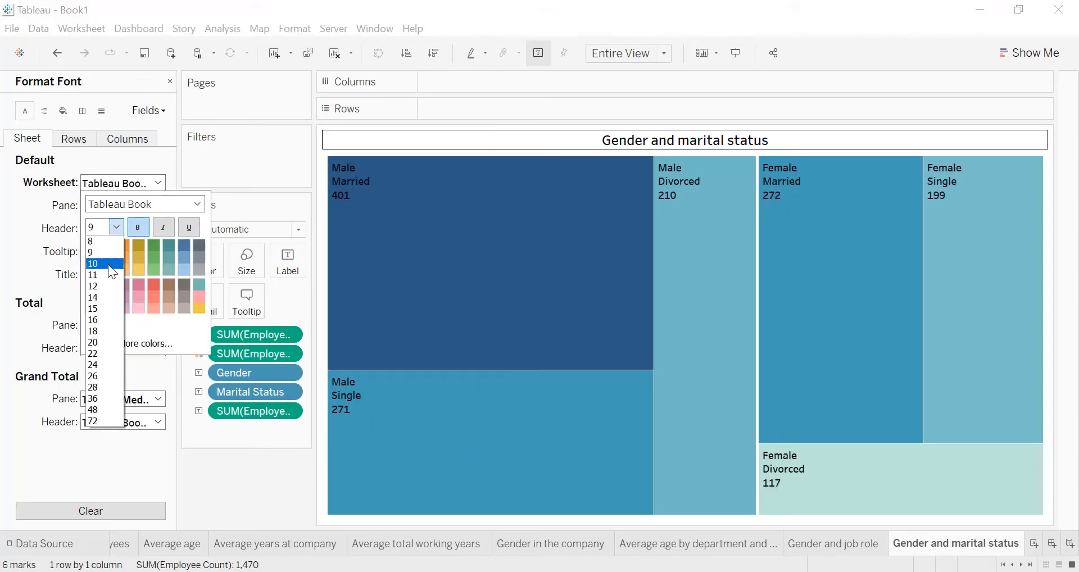
{"action": "left_click", "coordinate": [108, 264]}
{"action": "left_click", "coordinate": [6, 233]}
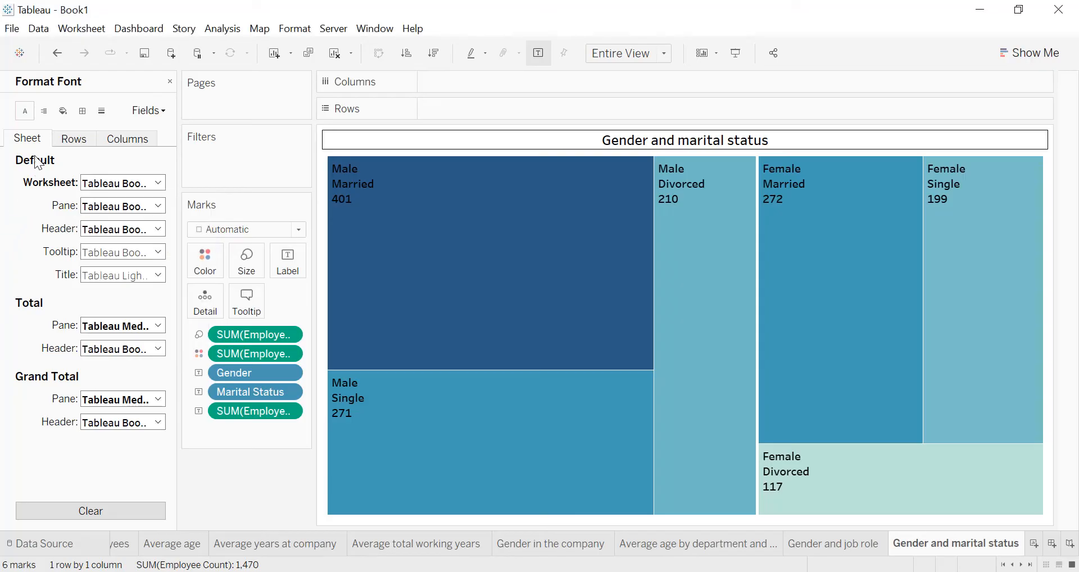
- Add a thin black default cell border to the treemap sheet and collapse the data pane
{"action": "left_click", "coordinate": [83, 110]}
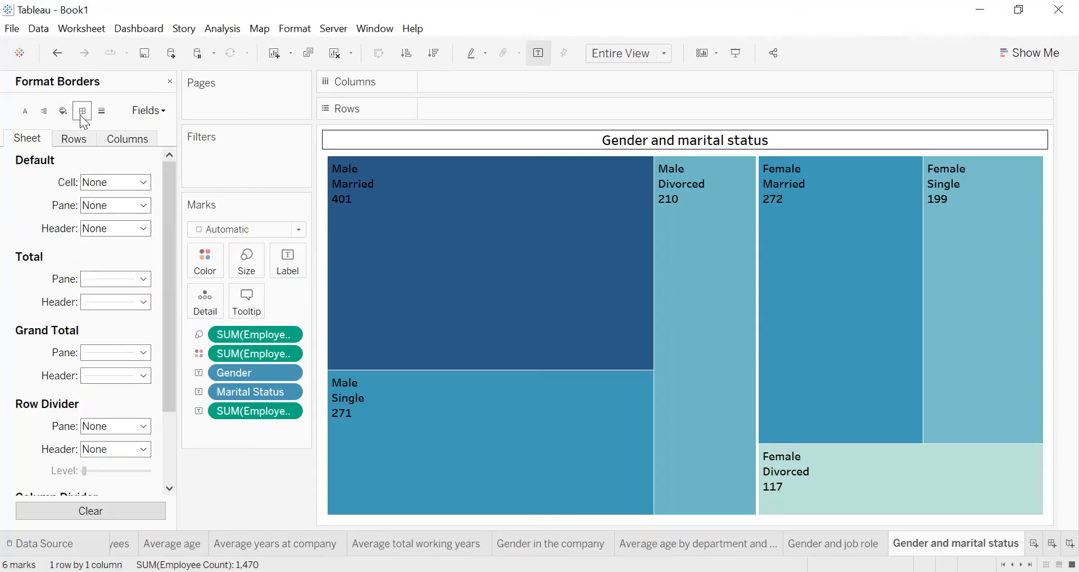
{"action": "left_click", "coordinate": [110, 182]}
{"action": "left_click", "coordinate": [91, 277]}
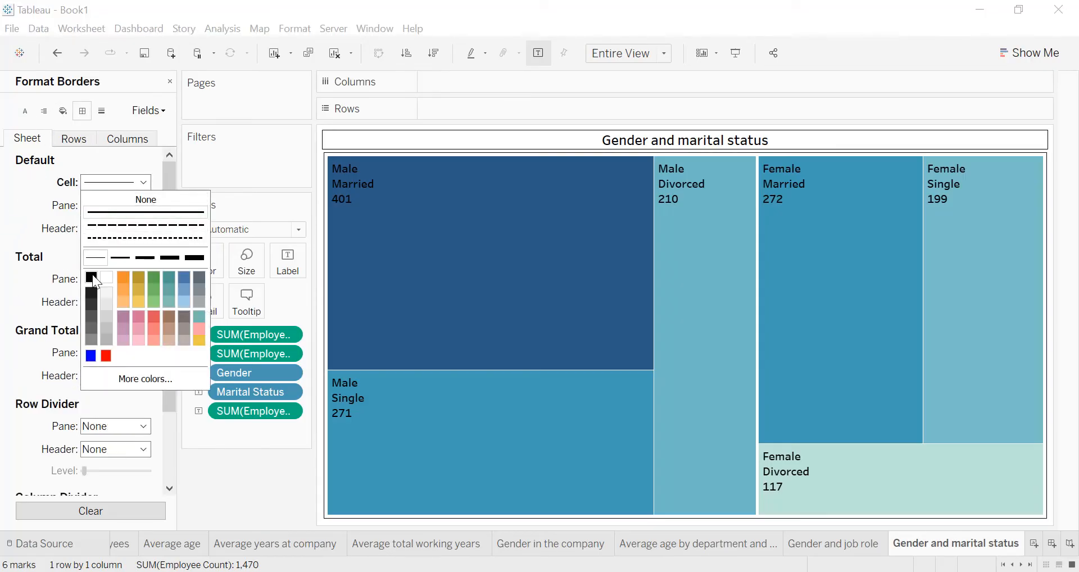
{"action": "left_click", "coordinate": [13, 213]}
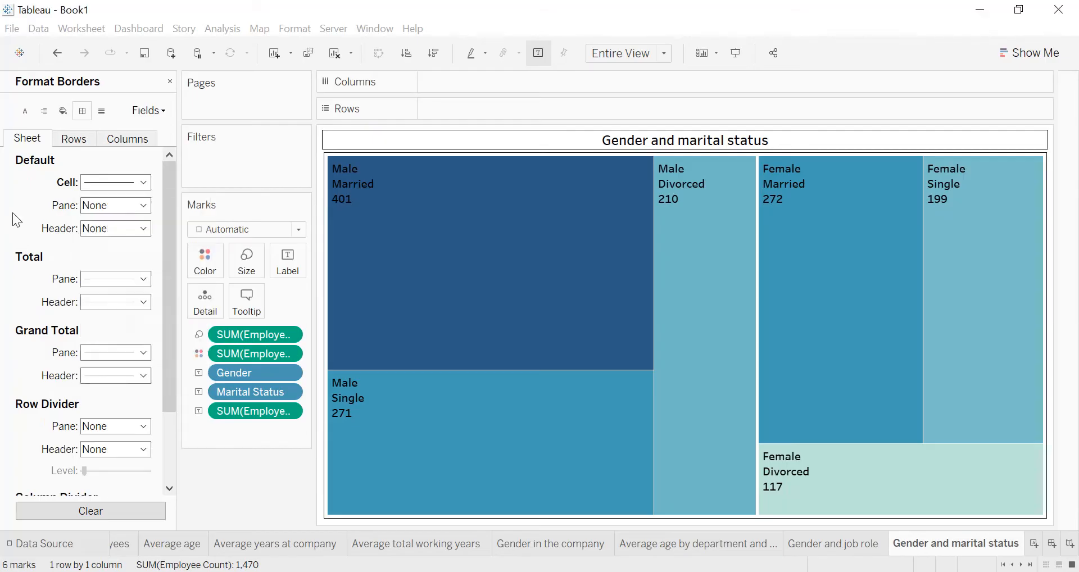
{"action": "left_click", "coordinate": [172, 83]}
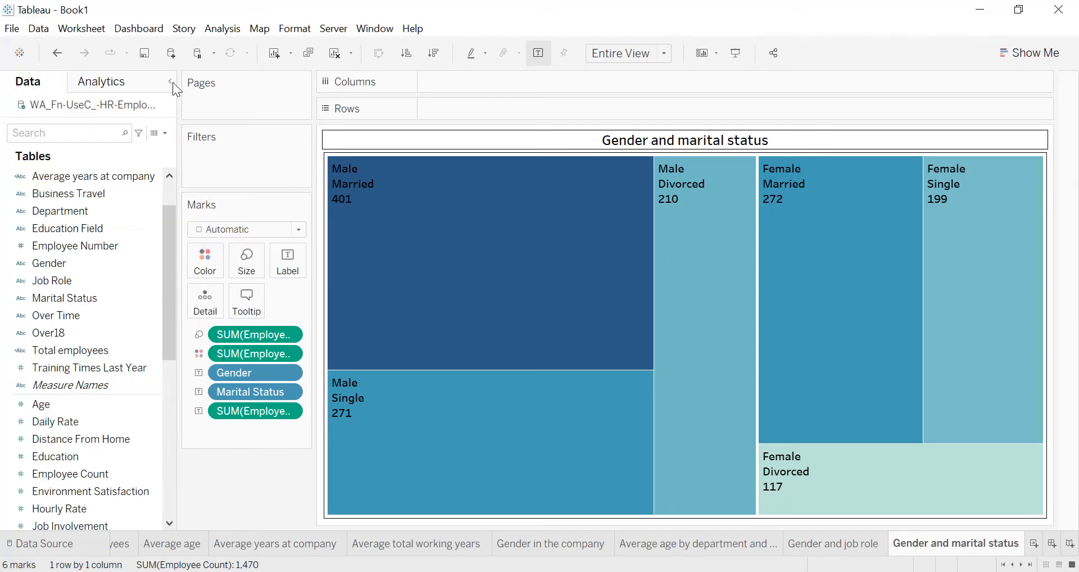
{"action": "left_click", "coordinate": [172, 82]}
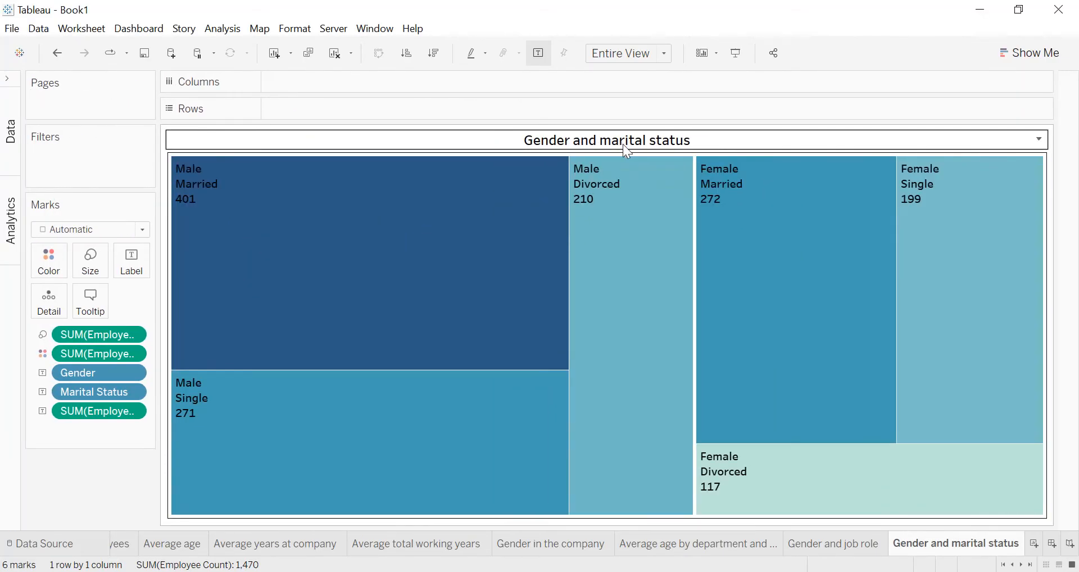
- Create a new worksheet and name it "Total employees by education field"
{"action": "left_click", "coordinate": [1038, 544]}
{"action": "double_click", "coordinate": [1015, 544]}
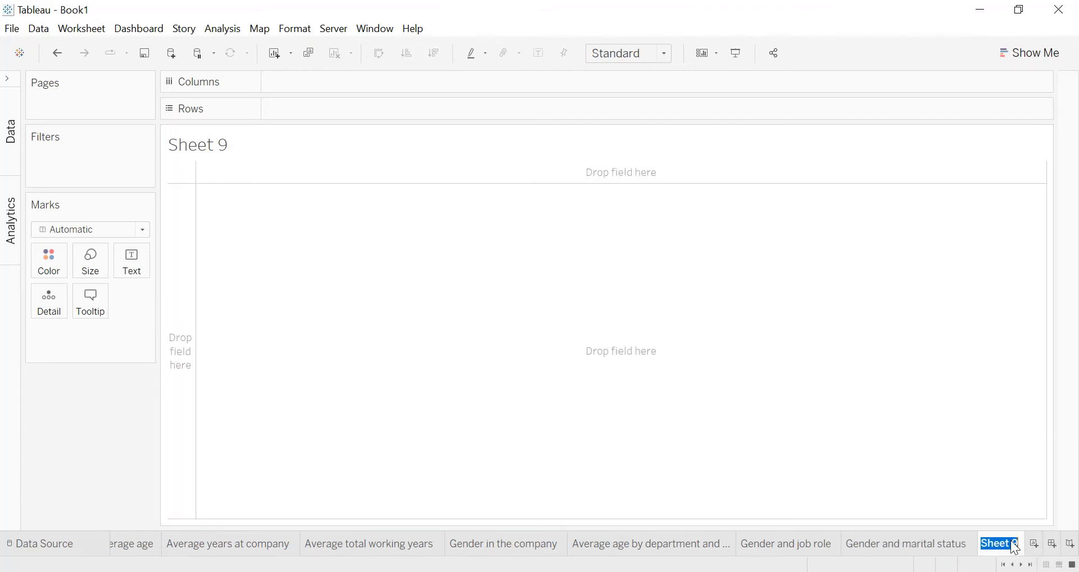
{"action": "type", "text": "Total employees by"}
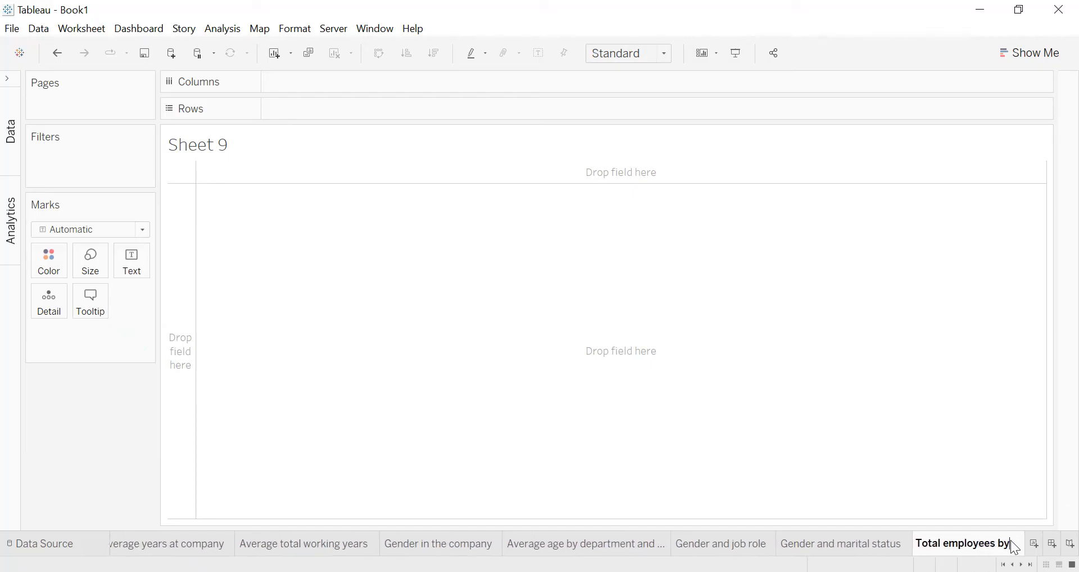
{"action": "type", "text": " education field"}
{"action": "key", "text": "Return"}
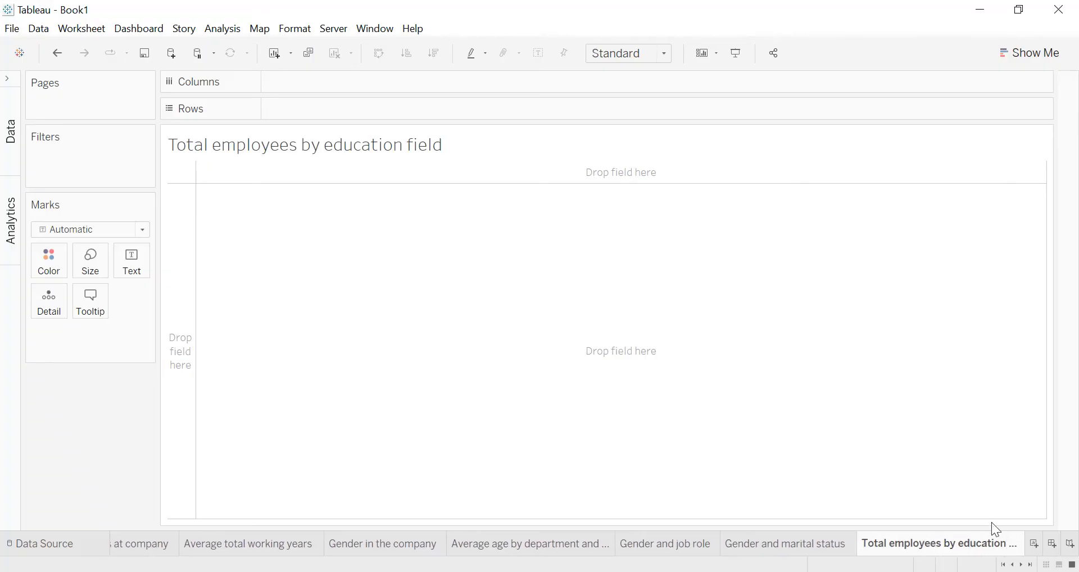
- Build a table with Education Field as rows and the sum of Employee Count as text
{"action": "left_click", "coordinate": [9, 79]}
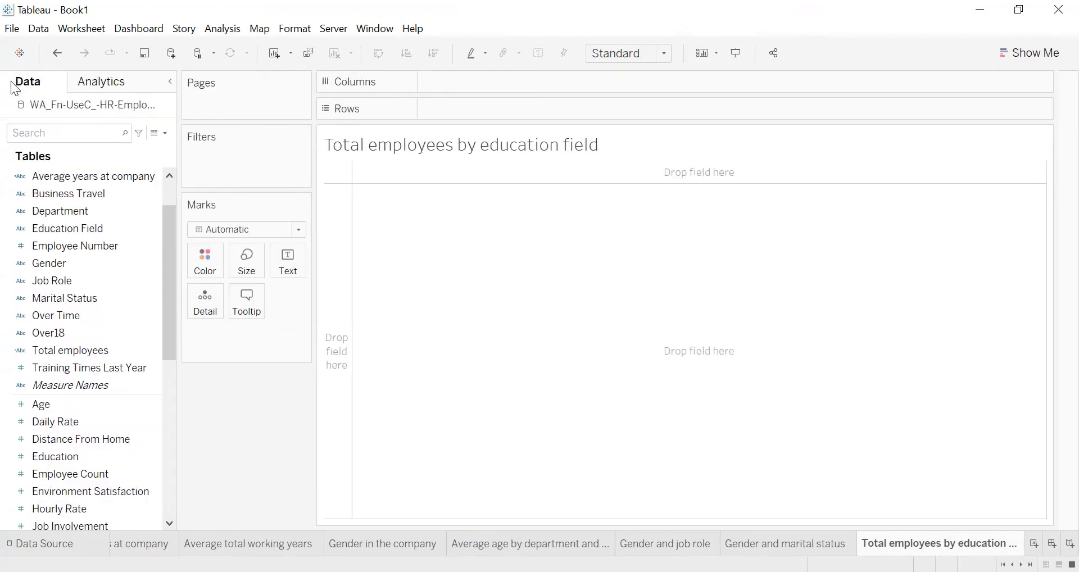
{"action": "left_click", "coordinate": [84, 231]}
{"action": "left_click_drag", "start_coordinate": [85, 238], "coordinate": [489, 120]}
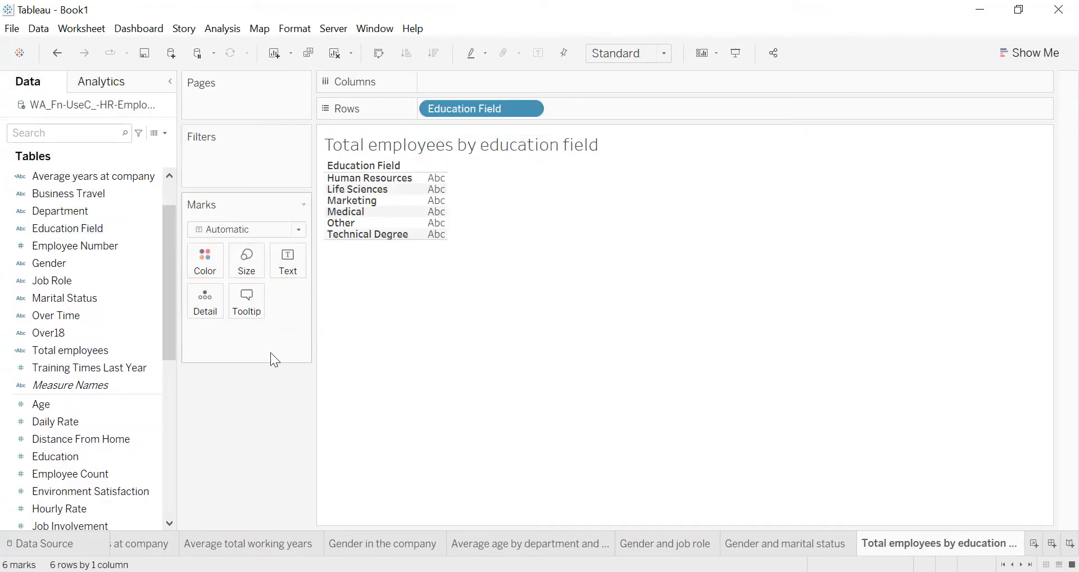
{"action": "left_click_drag", "start_coordinate": [72, 471], "coordinate": [301, 276]}
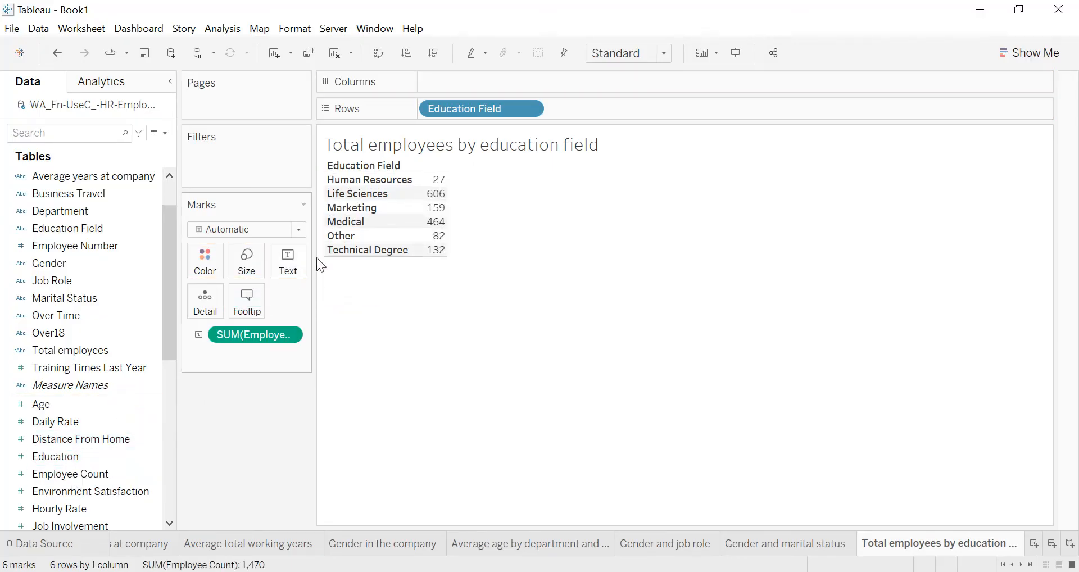
- Convert the education field table to a highlight table and fit it to the entire view
{"action": "left_click", "coordinate": [1033, 48]}
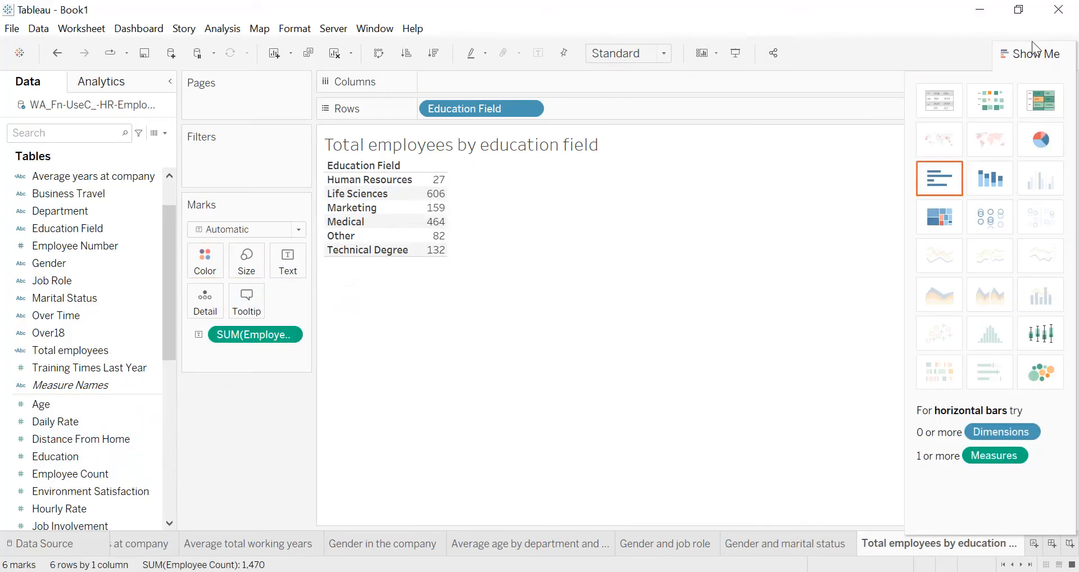
{"action": "left_click", "coordinate": [1048, 111]}
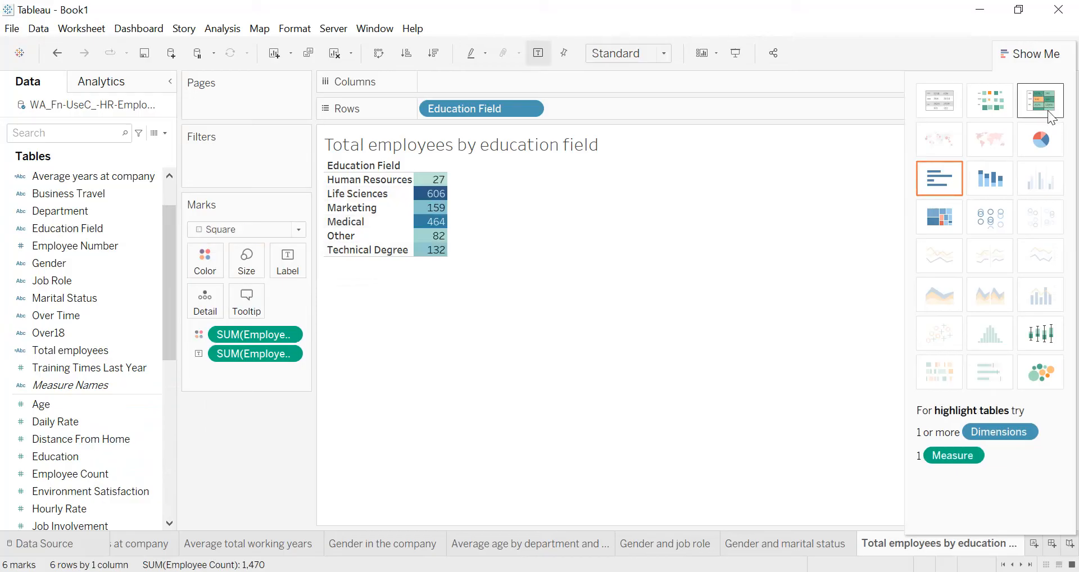
{"action": "left_click", "coordinate": [628, 53]}
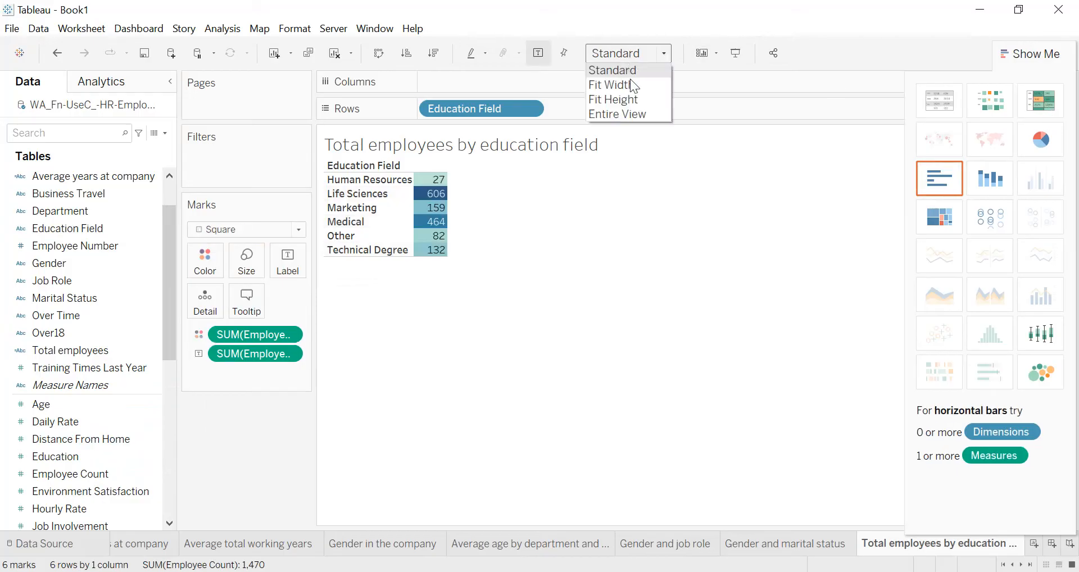
{"action": "left_click", "coordinate": [626, 114]}
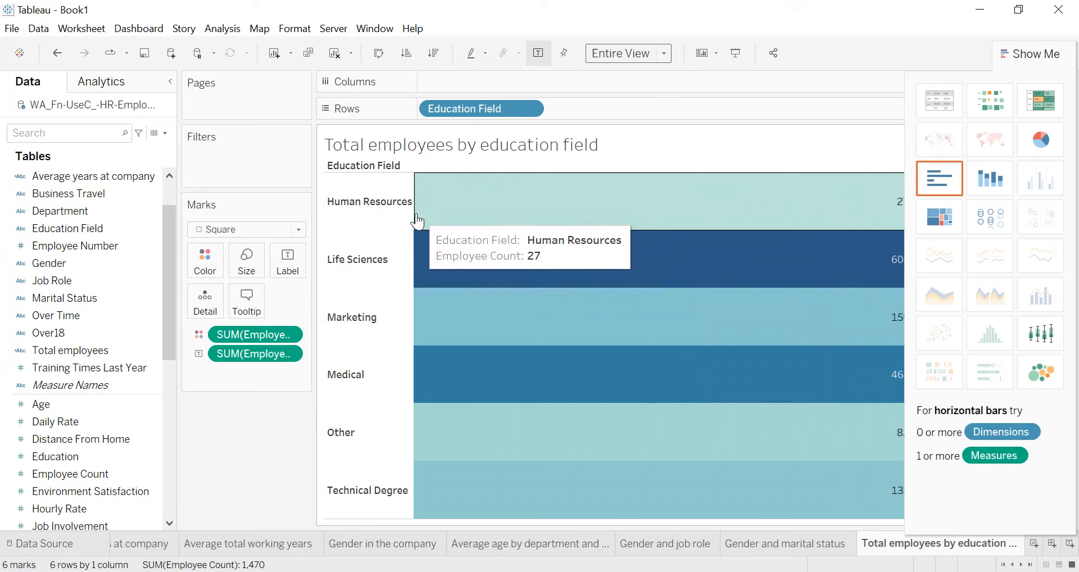
- Widen the education field header column, close the chart suggestions and hide the field labels for rows
{"action": "left_click_drag", "start_coordinate": [412, 217], "coordinate": [592, 220]}
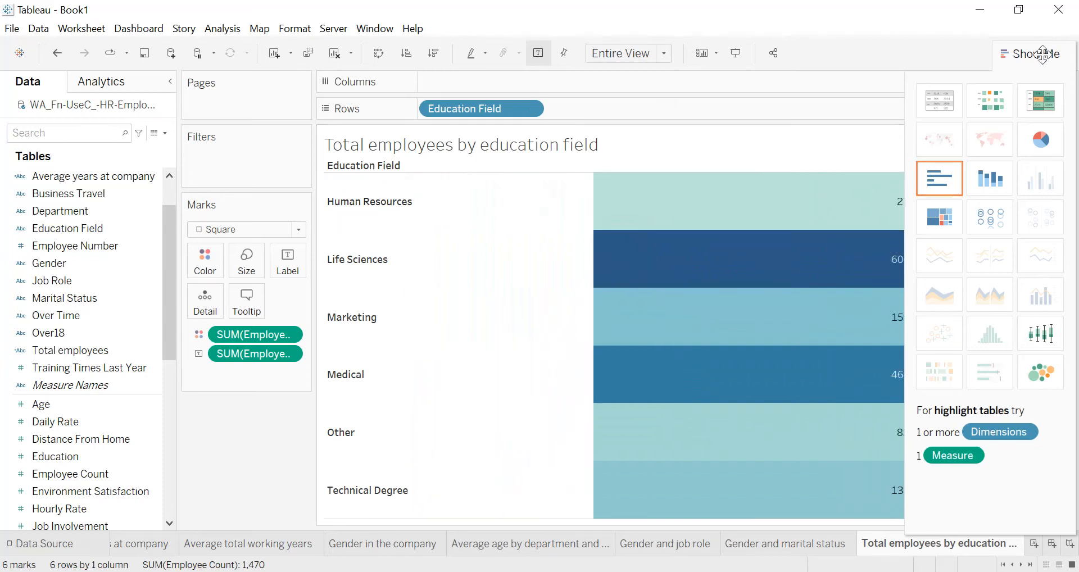
{"action": "left_click_drag", "start_coordinate": [1040, 53], "coordinate": [1039, 80]}
{"action": "left_click", "coordinate": [1048, 83]}
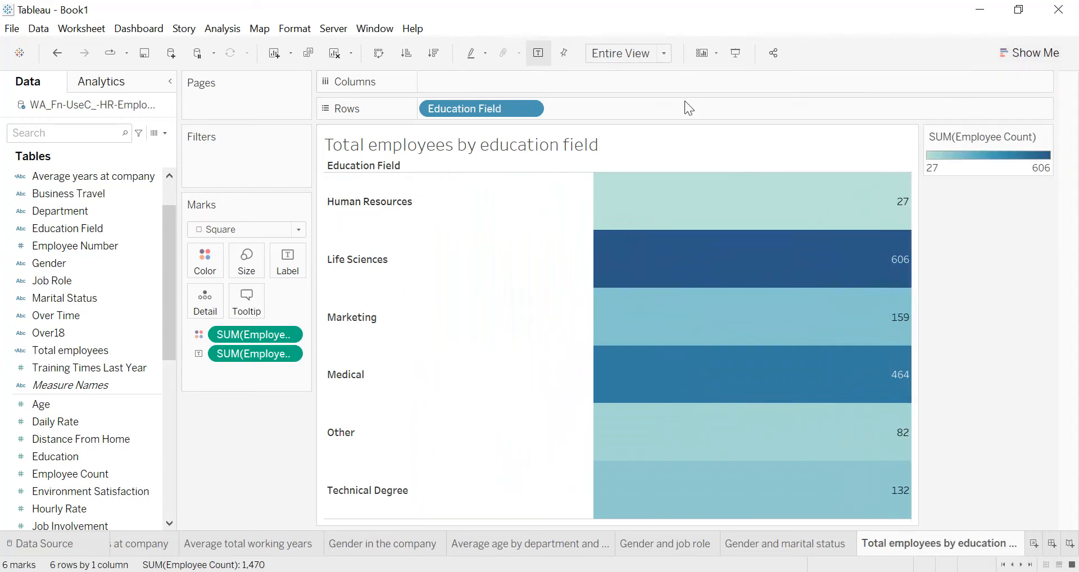
{"action": "right_click", "coordinate": [373, 168]}
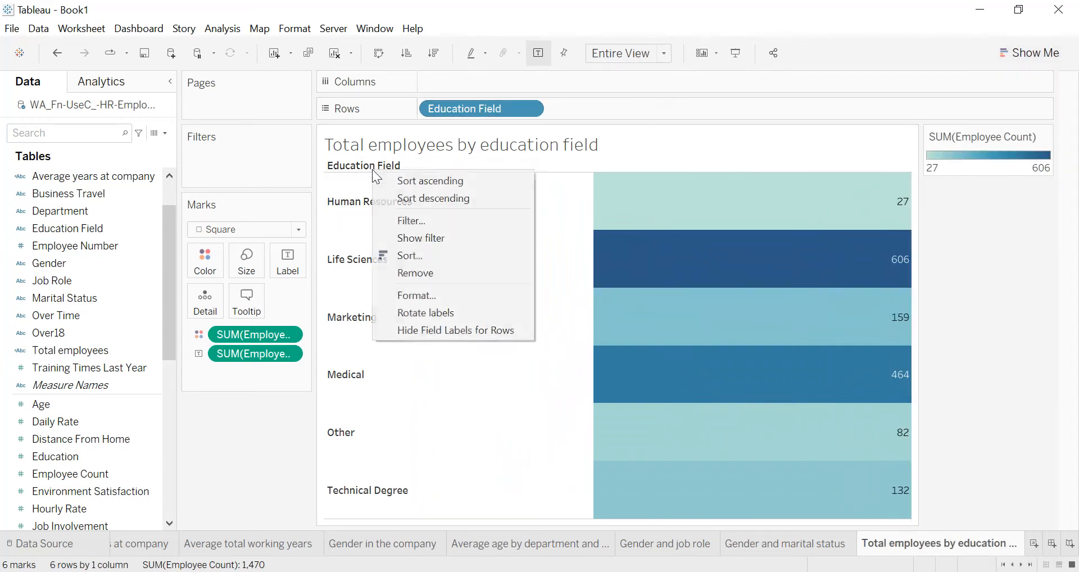
{"action": "left_click", "coordinate": [426, 329]}
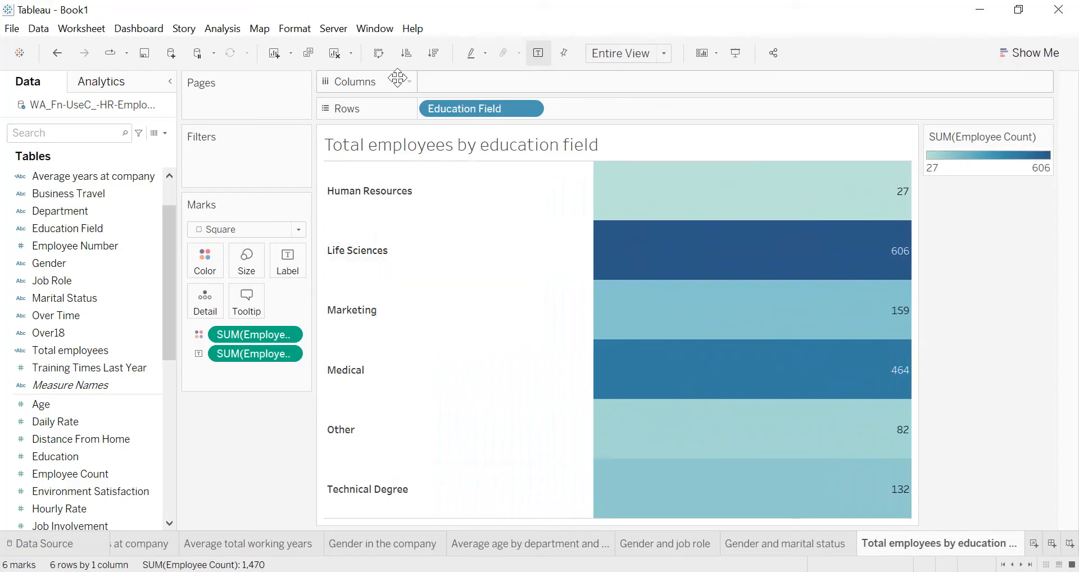
- Sort the education fields in descending order of employee count and hide the color legend
{"action": "left_click", "coordinate": [440, 59]}
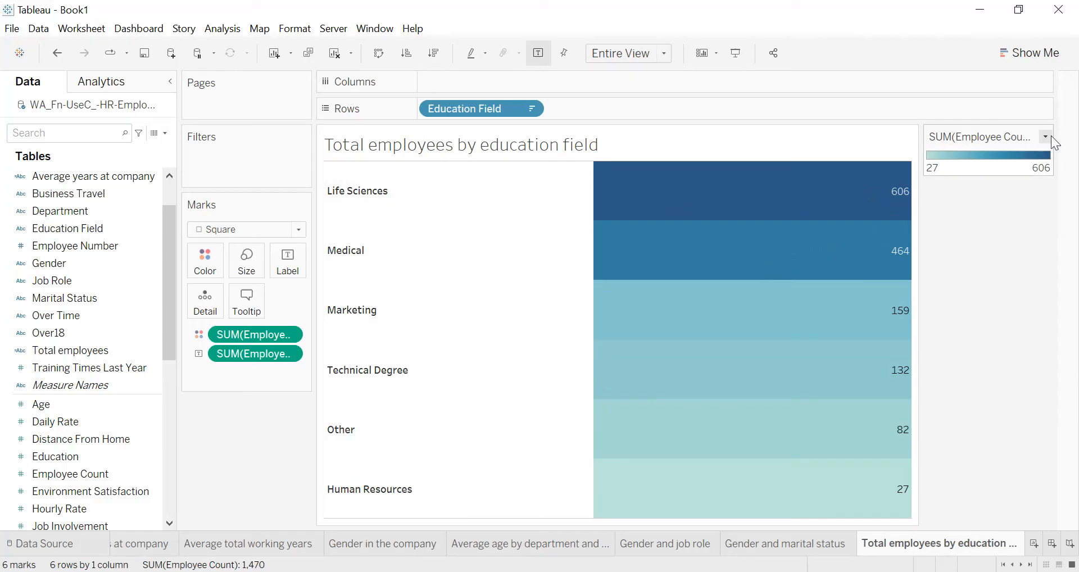
{"action": "left_click", "coordinate": [1046, 137]}
{"action": "left_click", "coordinate": [998, 227]}
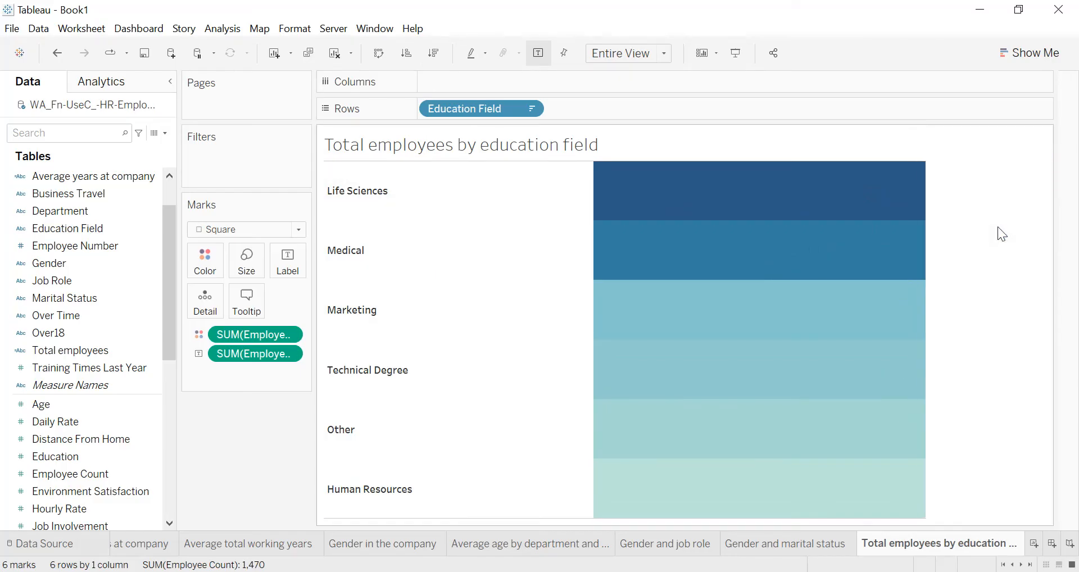
- Format the sheet title as centered, bold, size 12 and black
{"action": "mouse_move", "coordinate": [644, 205]}
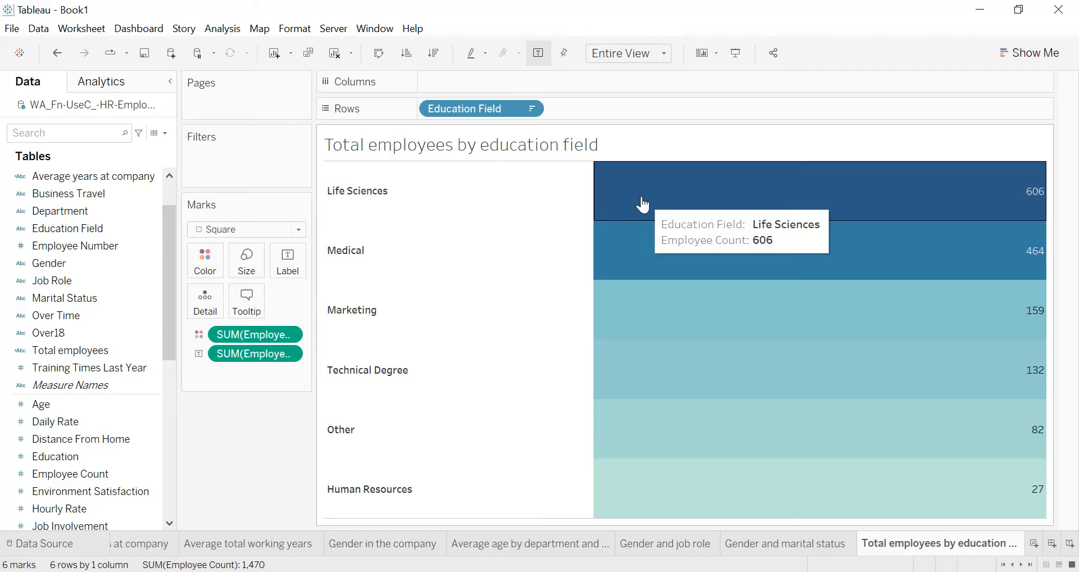
{"action": "double_click", "coordinate": [600, 148]}
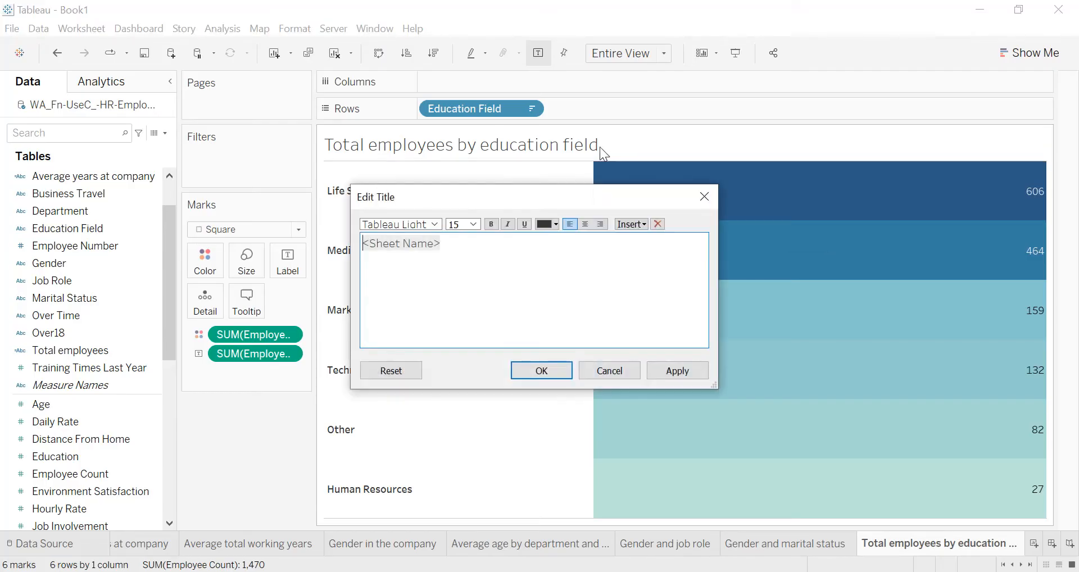
{"action": "left_click", "coordinate": [585, 225]}
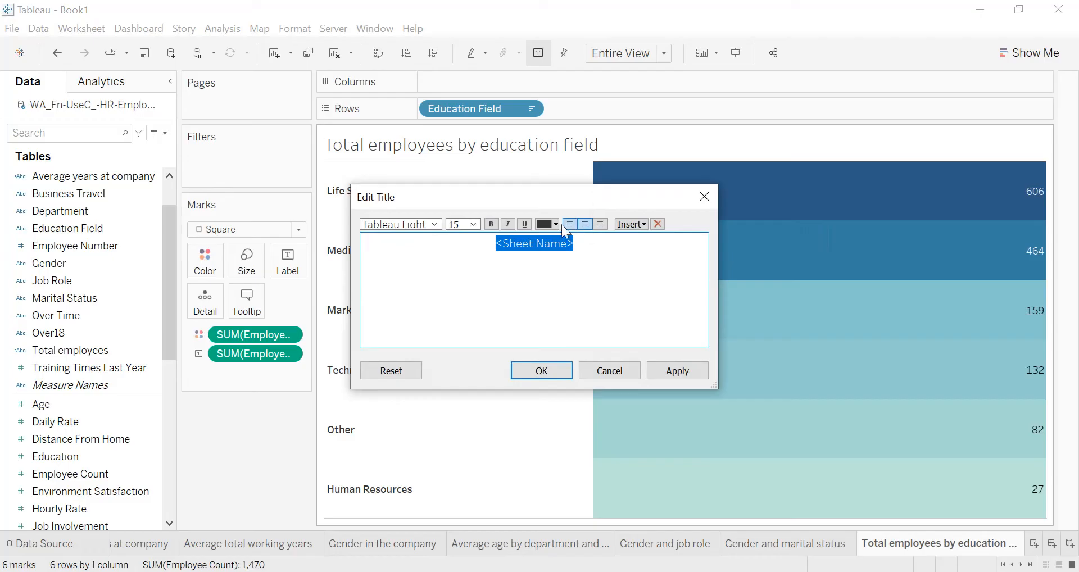
{"action": "left_click", "coordinate": [474, 224]}
{"action": "left_click", "coordinate": [468, 272]}
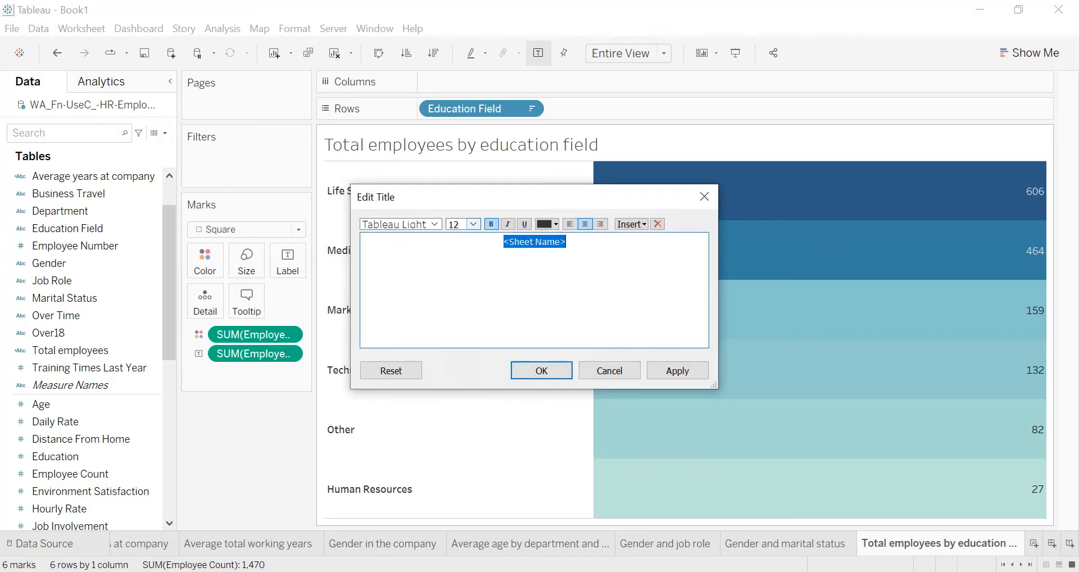
{"action": "left_click", "coordinate": [555, 224]}
{"action": "left_click", "coordinate": [545, 237]}
{"action": "left_click", "coordinate": [680, 373]}
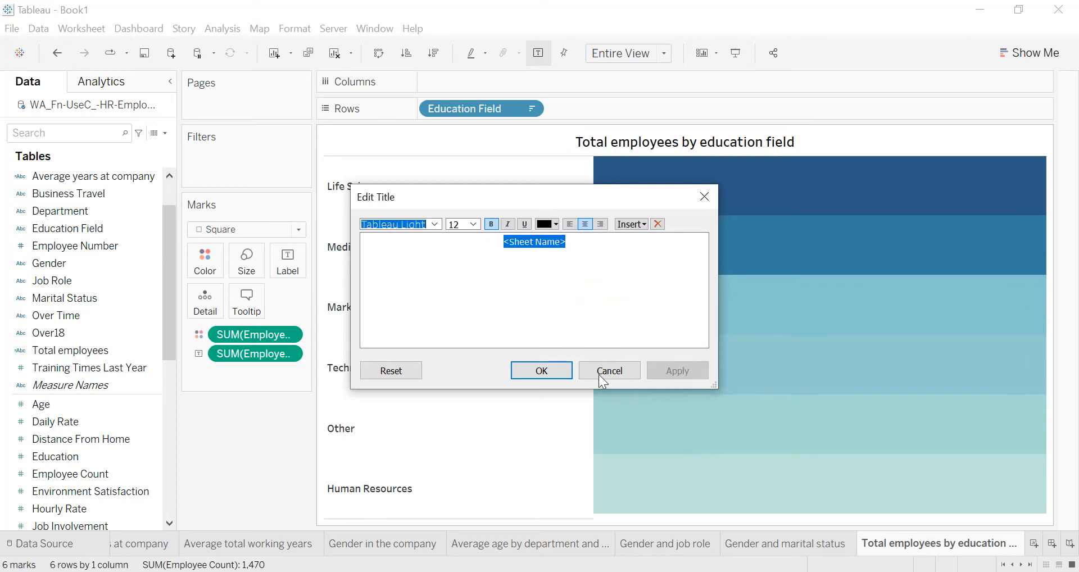
{"action": "left_click", "coordinate": [564, 370]}
- Add a thin solid border around the sheet title
{"action": "right_click", "coordinate": [640, 146]}
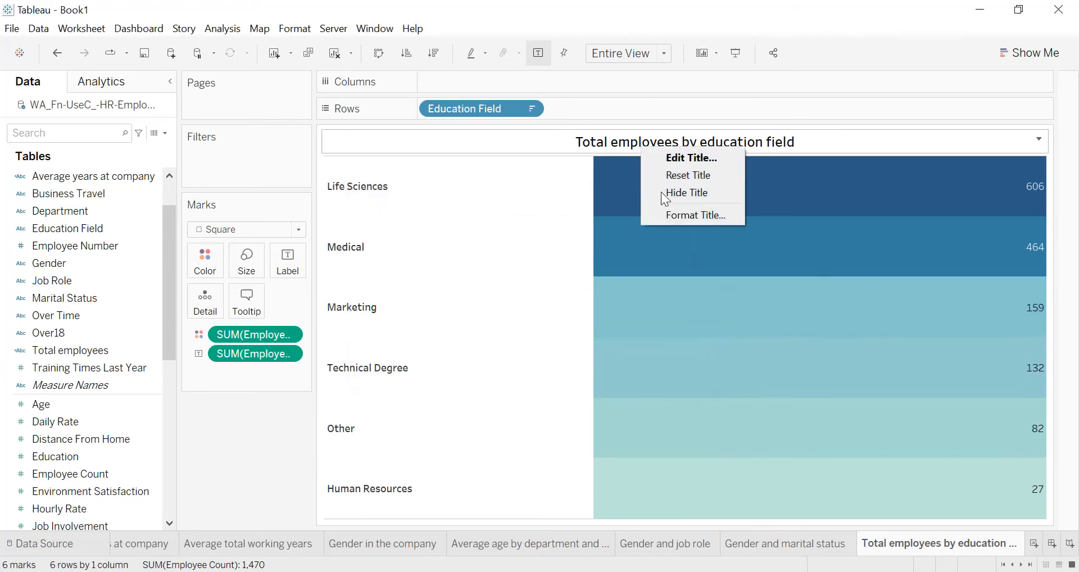
{"action": "left_click", "coordinate": [662, 212]}
{"action": "left_click", "coordinate": [123, 156]}
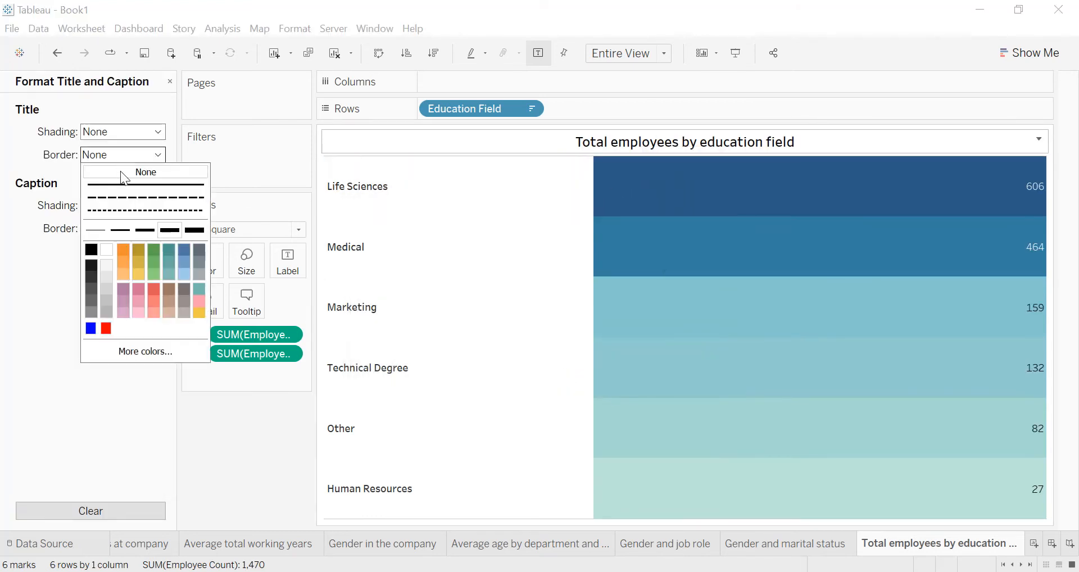
{"action": "left_click", "coordinate": [102, 230]}
{"action": "left_click", "coordinate": [43, 260]}
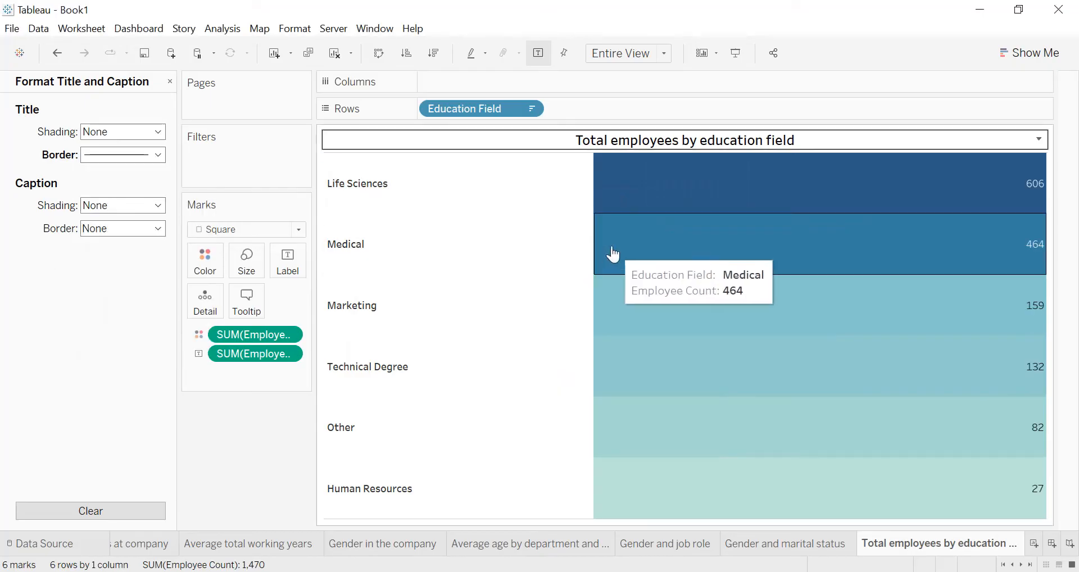
- Set the default worksheet font to bold, size 10
{"action": "left_click", "coordinate": [298, 31]}
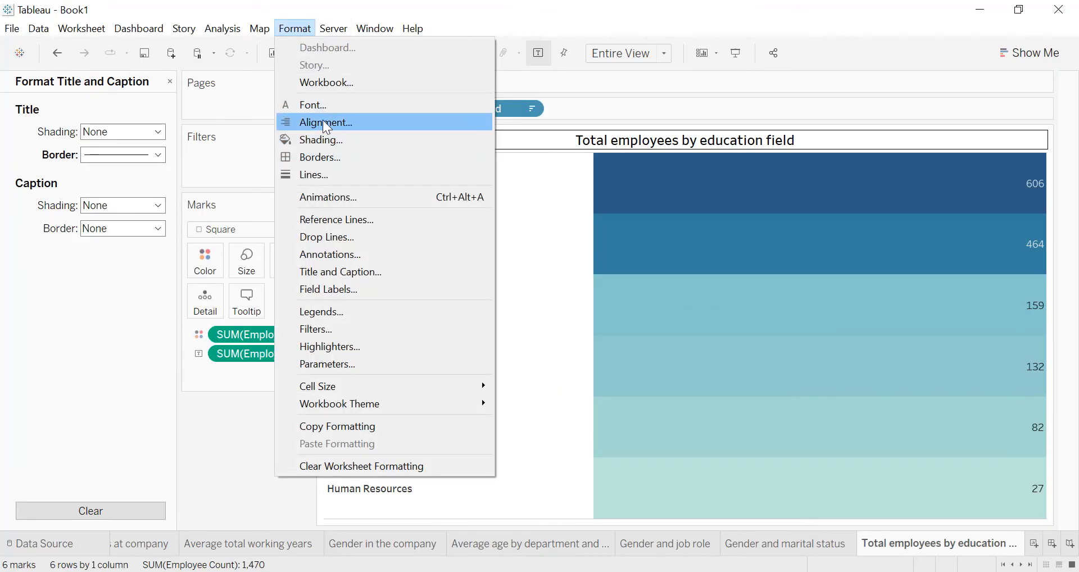
{"action": "left_click", "coordinate": [318, 104]}
{"action": "left_click", "coordinate": [126, 184]}
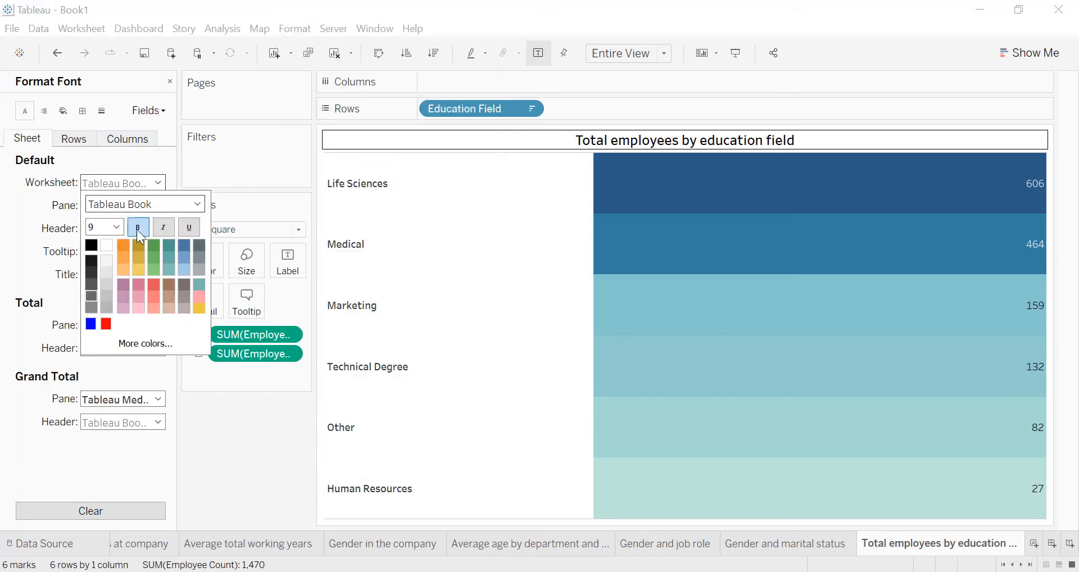
{"action": "left_click", "coordinate": [117, 226]}
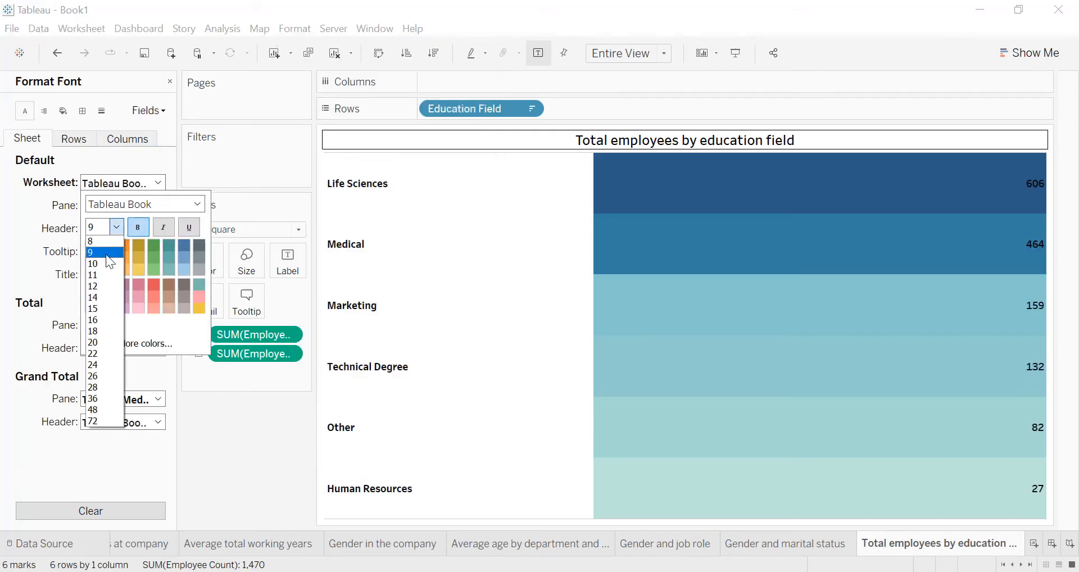
{"action": "left_click", "coordinate": [99, 257]}
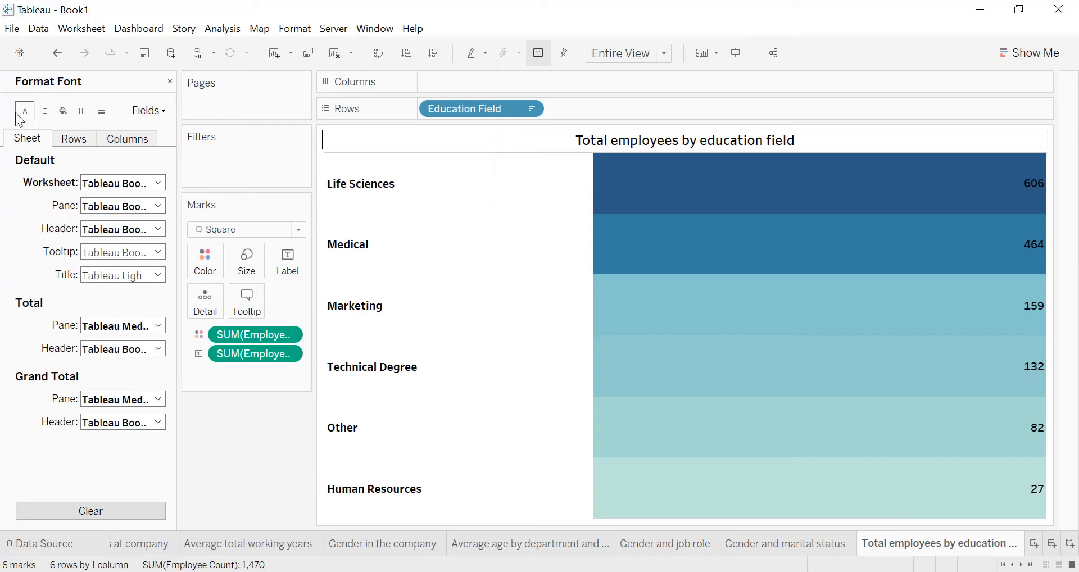
- Center the default pane and header text horizontally
{"action": "left_click", "coordinate": [44, 111]}
{"action": "left_click", "coordinate": [120, 182]}
{"action": "left_click", "coordinate": [120, 239]}
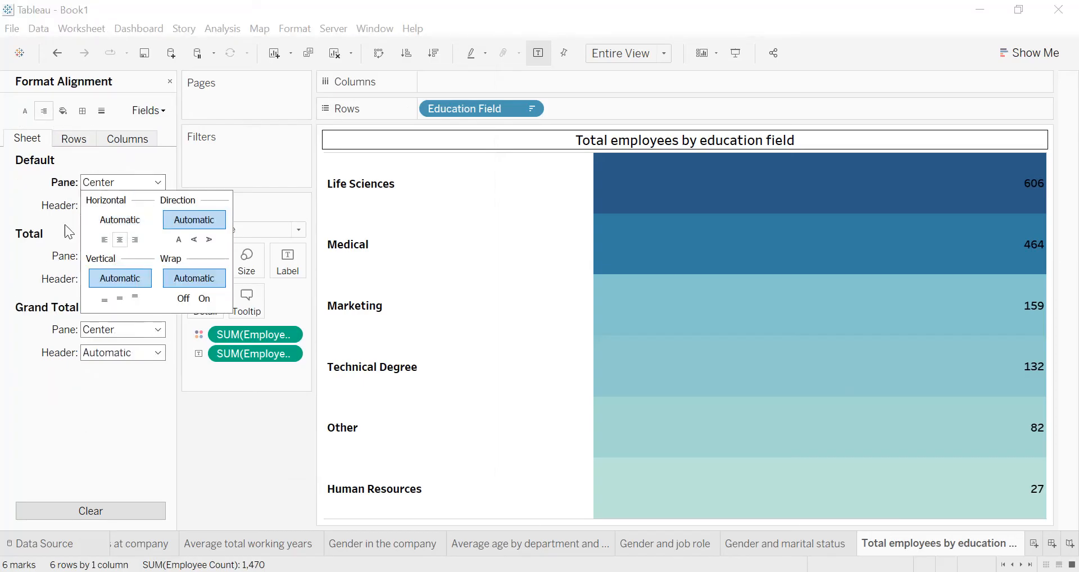
{"action": "left_click", "coordinate": [121, 209]}
{"action": "left_click", "coordinate": [118, 261]}
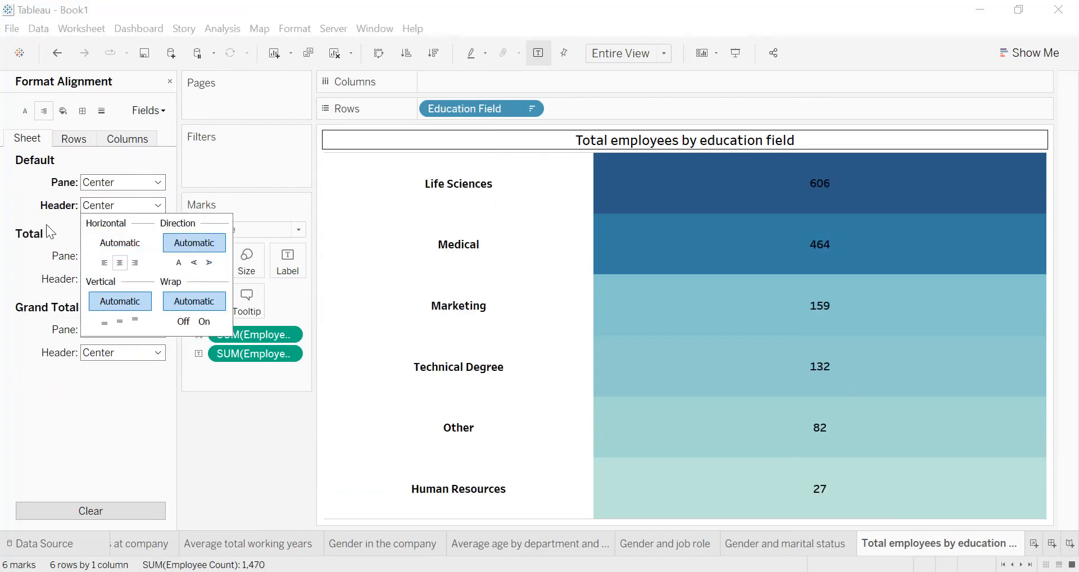
- Apply thin black default borders to the cells, pane and header of the highlight table
{"action": "left_click", "coordinate": [83, 111]}
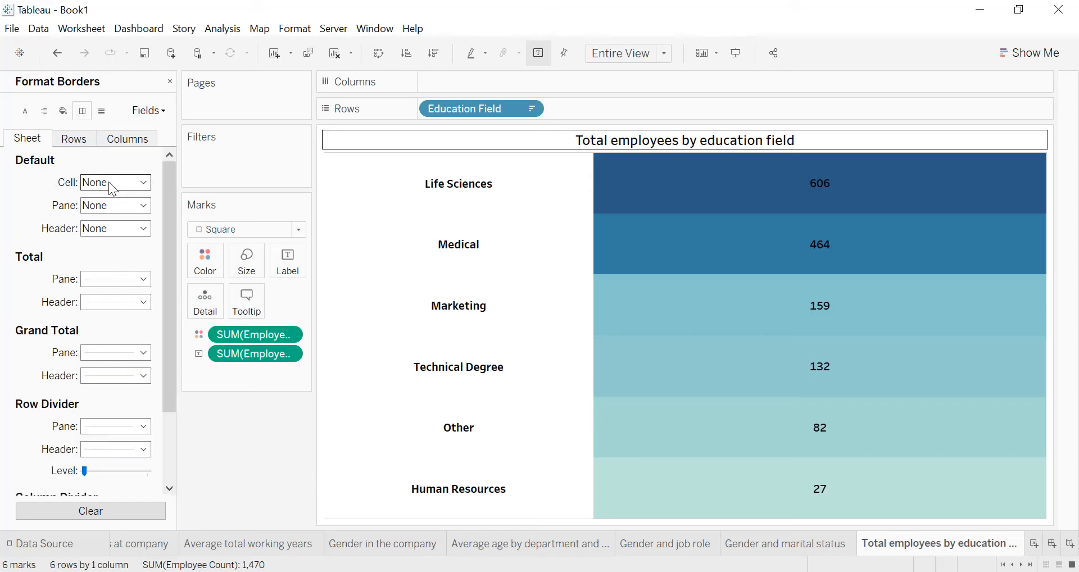
{"action": "left_click", "coordinate": [118, 182]}
{"action": "left_click", "coordinate": [96, 258]}
{"action": "left_click", "coordinate": [48, 235]}
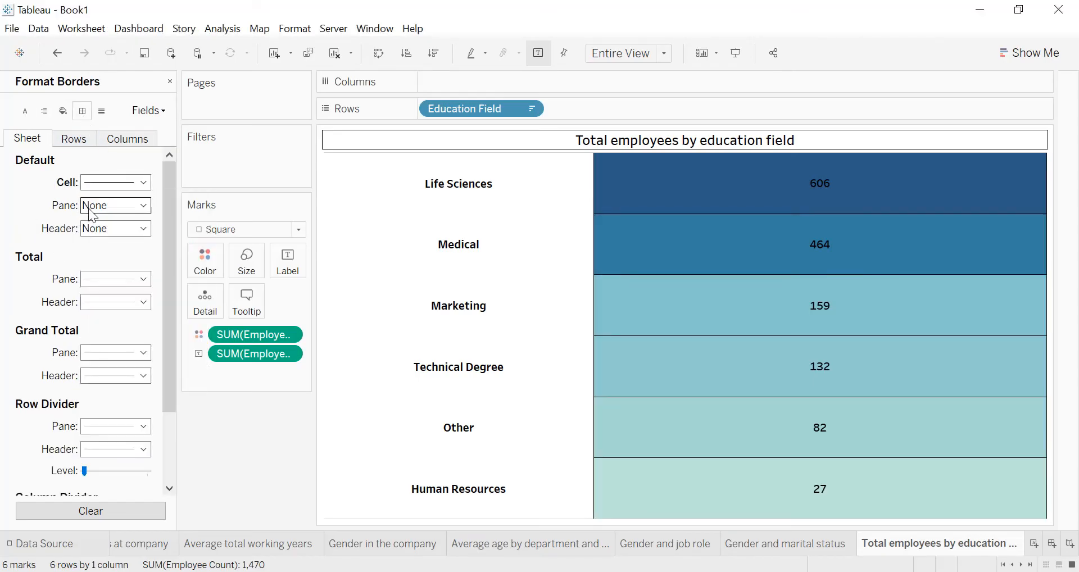
{"action": "left_click", "coordinate": [97, 206]}
{"action": "left_click", "coordinate": [95, 280]}
{"action": "left_click", "coordinate": [92, 301]}
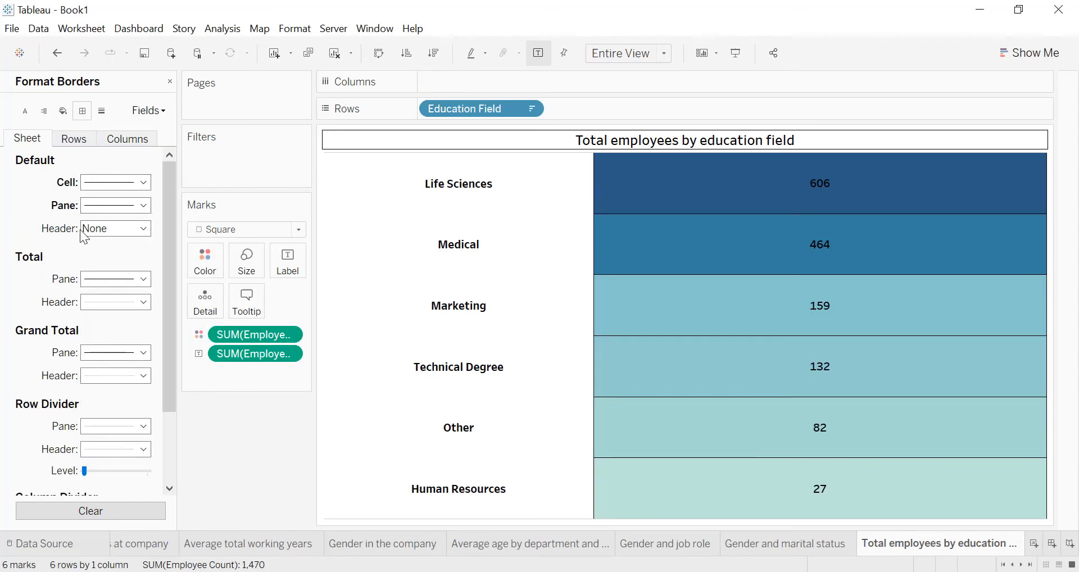
{"action": "left_click", "coordinate": [90, 228]}
{"action": "left_click", "coordinate": [95, 303]}
{"action": "left_click", "coordinate": [90, 325]}
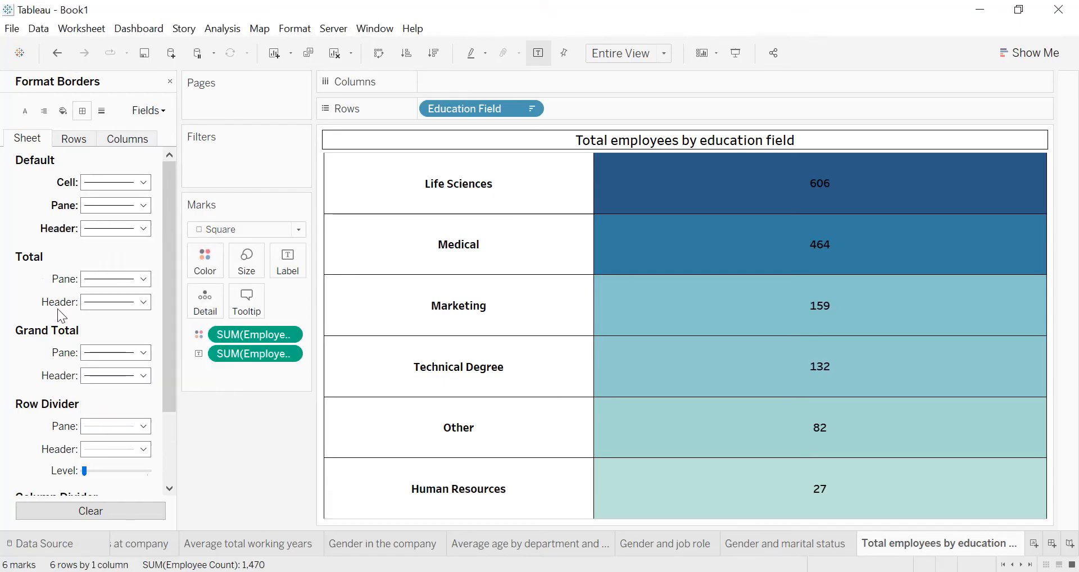
- Set the row divider's pane border to a thin black line
{"action": "scroll", "coordinate": [123, 352], "scroll_direction": "down", "scroll_amount": 3}
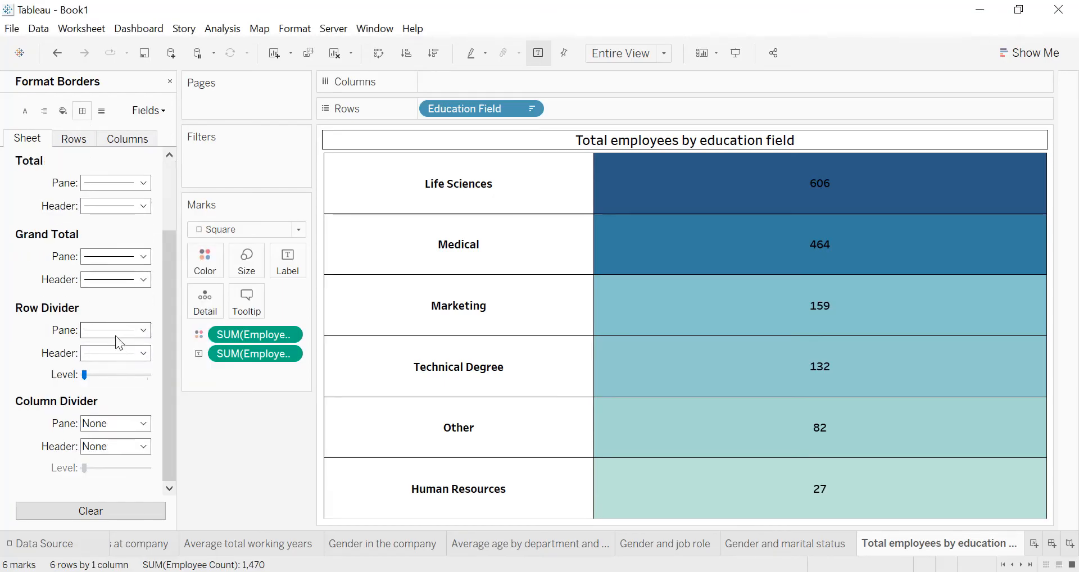
{"action": "left_click", "coordinate": [116, 331]}
{"action": "left_click", "coordinate": [96, 406]}
{"action": "left_click", "coordinate": [90, 424]}
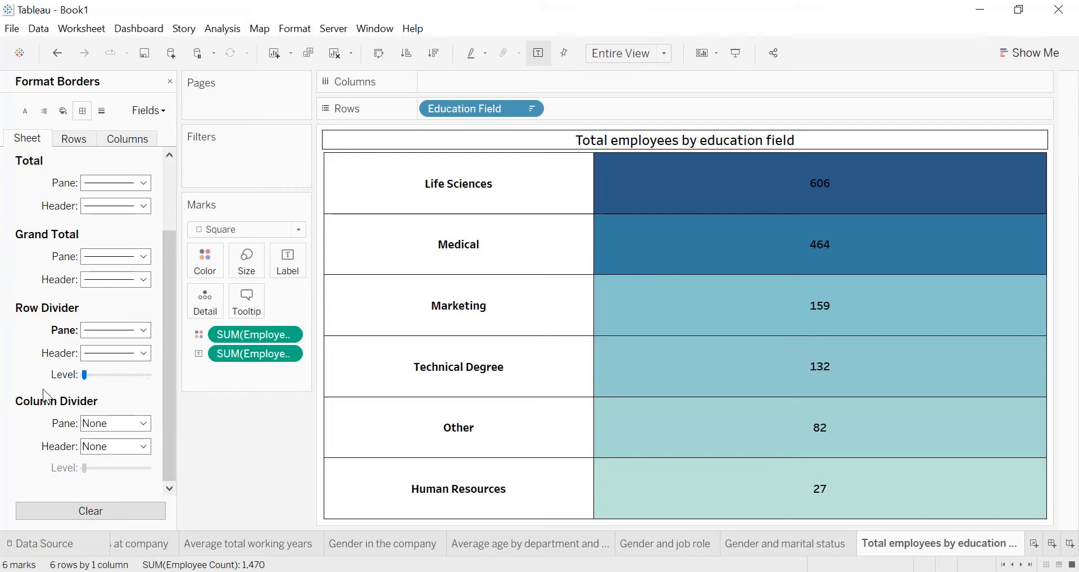
- Add solid column divider lines to the education field table and close the formatting and data panes
{"action": "left_click", "coordinate": [103, 424]}
{"action": "left_click", "coordinate": [90, 302]}
{"action": "left_click", "coordinate": [45, 279]}
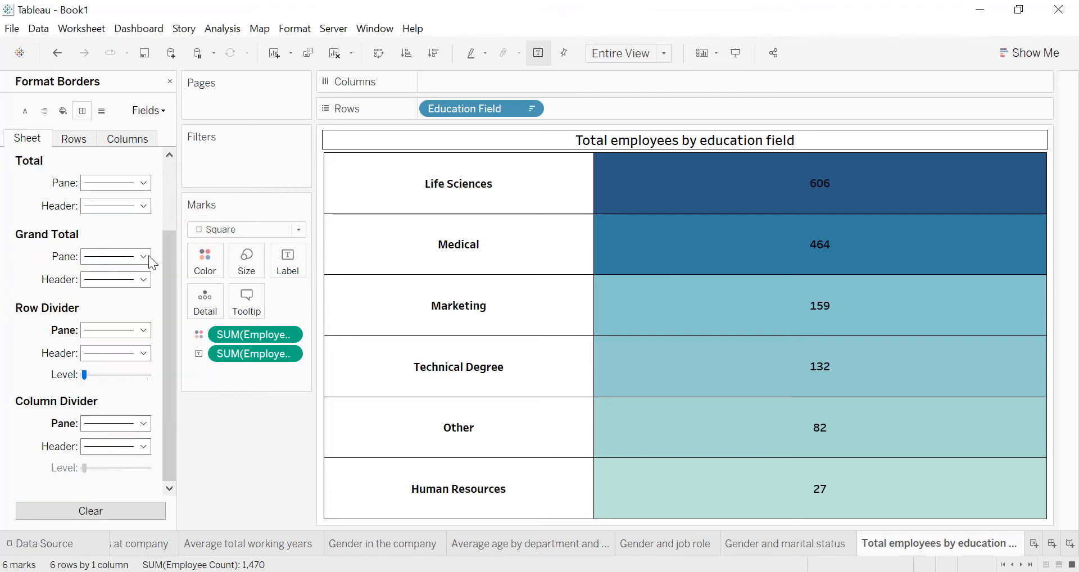
{"action": "left_click", "coordinate": [170, 82]}
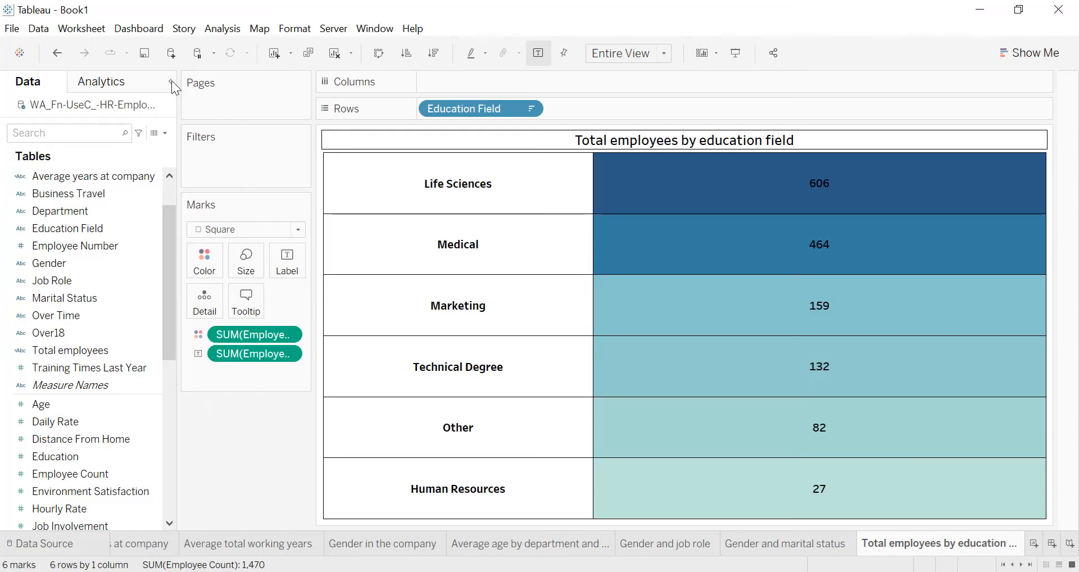
{"action": "left_click", "coordinate": [172, 82]}
{"action": "mouse_move", "coordinate": [643, 173]}
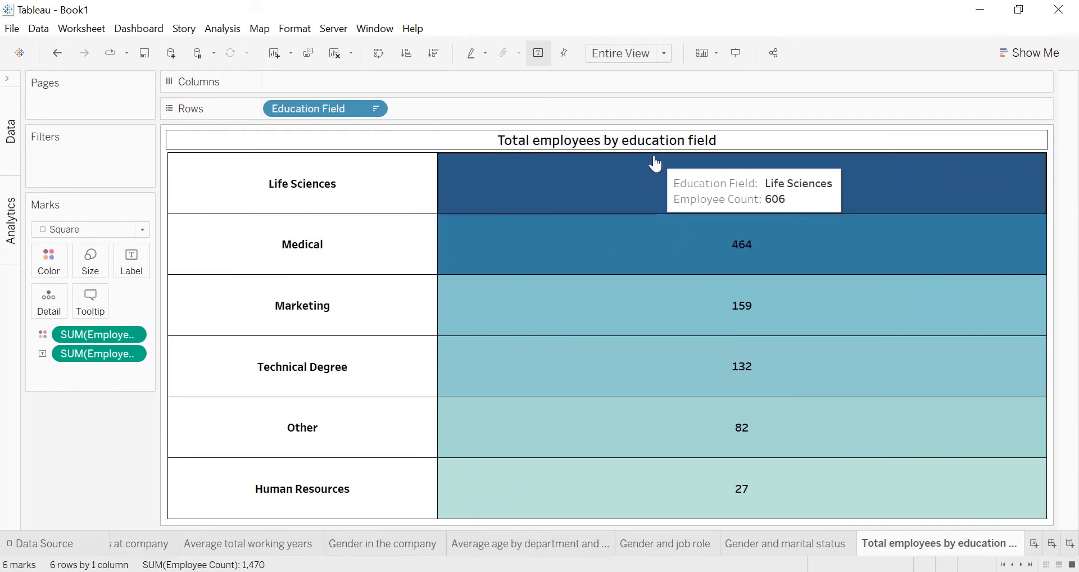
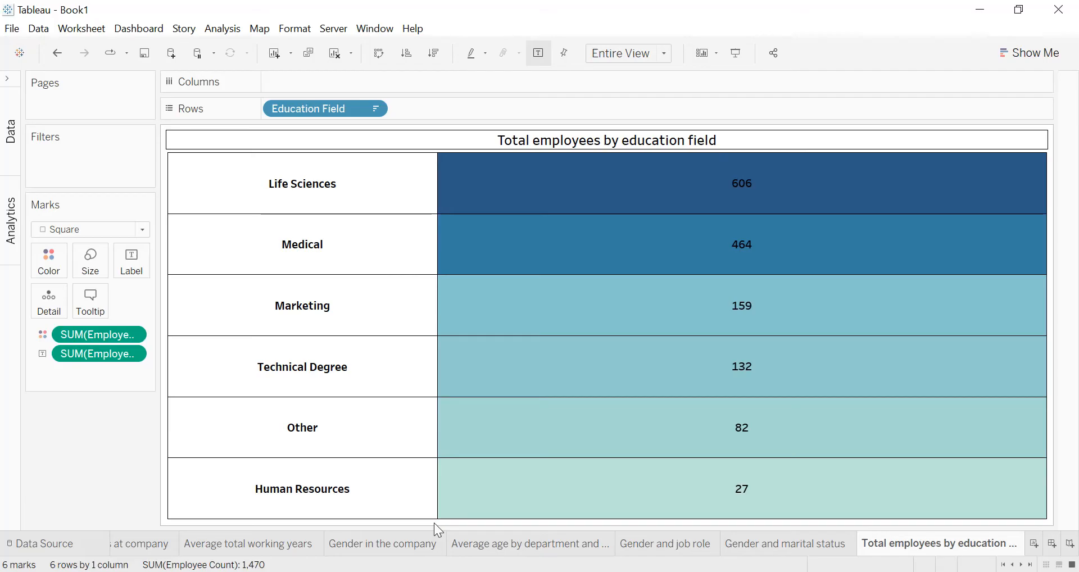
- Create a new worksheet with Department and Job Role as rows and Employee Count as the displayed text
{"action": "left_click", "coordinate": [1035, 544]}
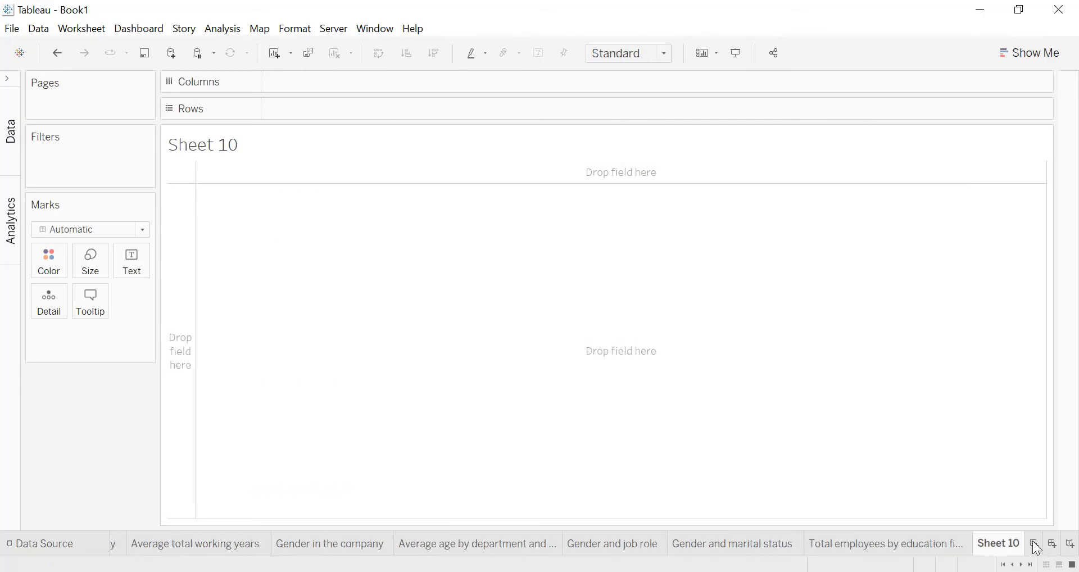
{"action": "left_click", "coordinate": [11, 84]}
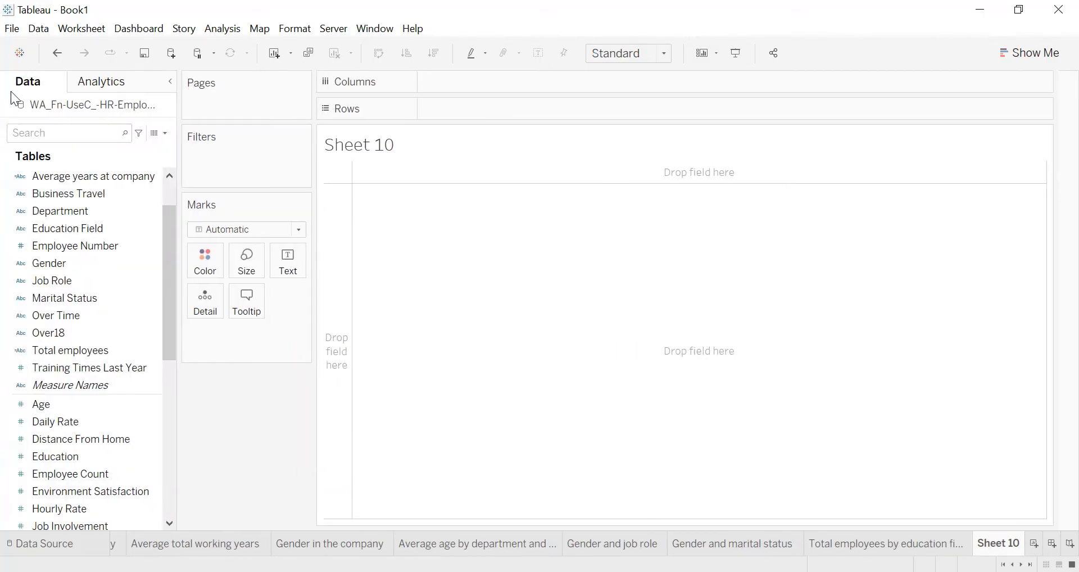
{"action": "left_click_drag", "start_coordinate": [52, 216], "coordinate": [480, 120]}
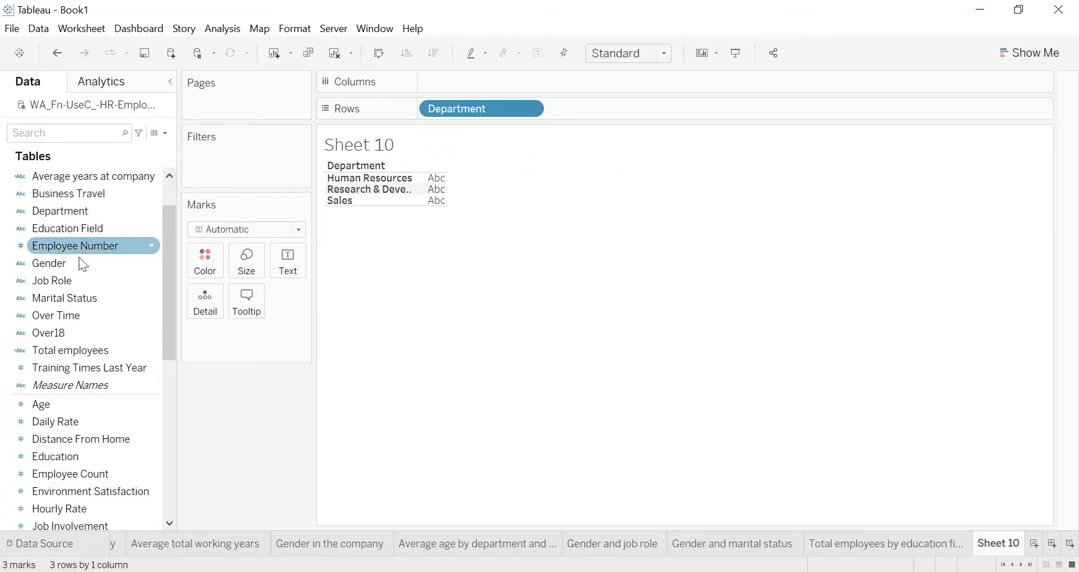
{"action": "left_click_drag", "start_coordinate": [80, 280], "coordinate": [628, 118]}
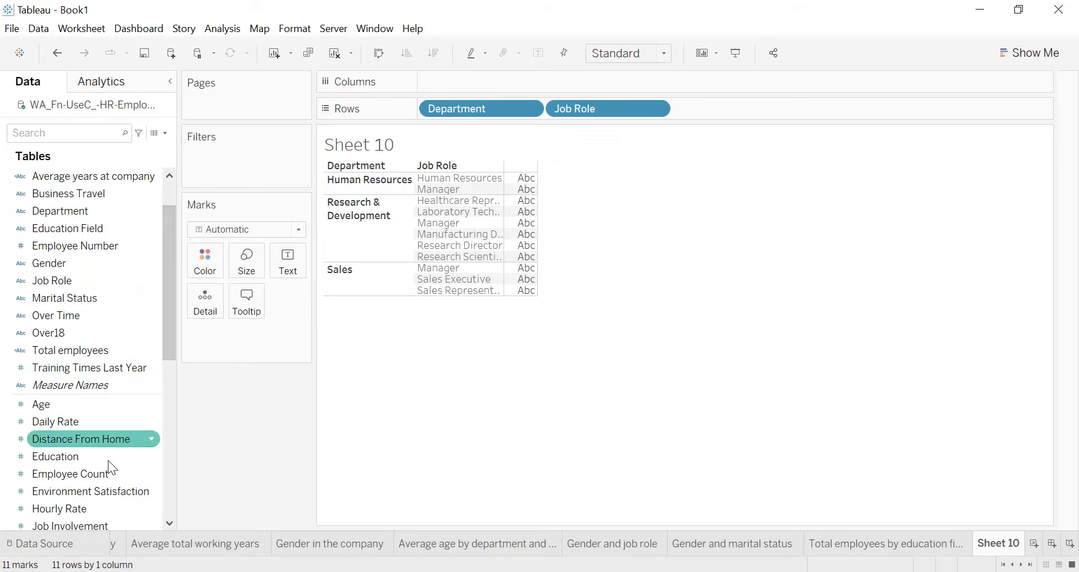
{"action": "left_click_drag", "start_coordinate": [99, 472], "coordinate": [292, 264]}
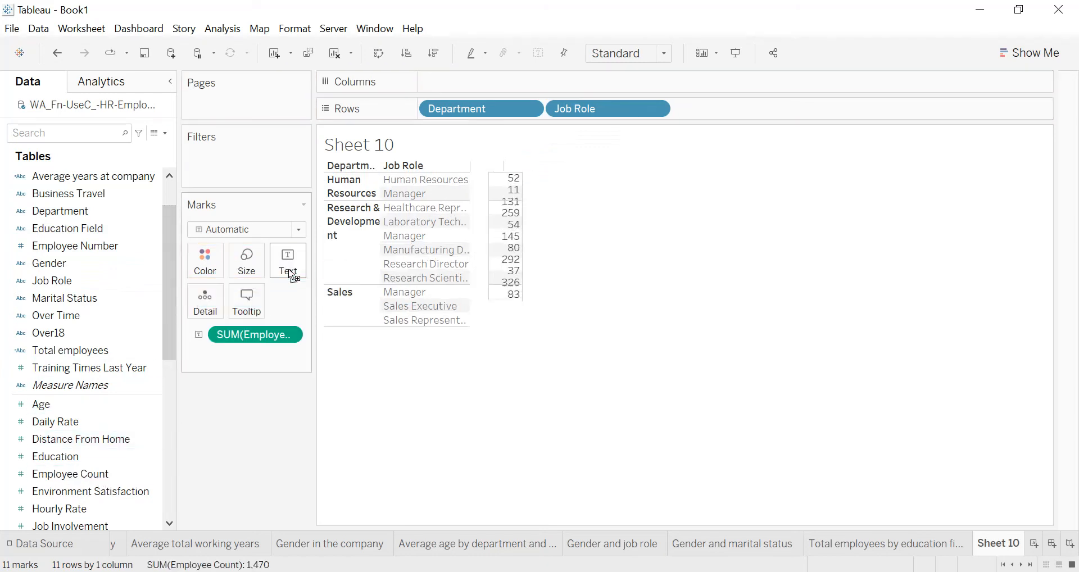
- Convert the table to a highlight table and fit it to Entire View
{"action": "left_click", "coordinate": [1028, 56]}
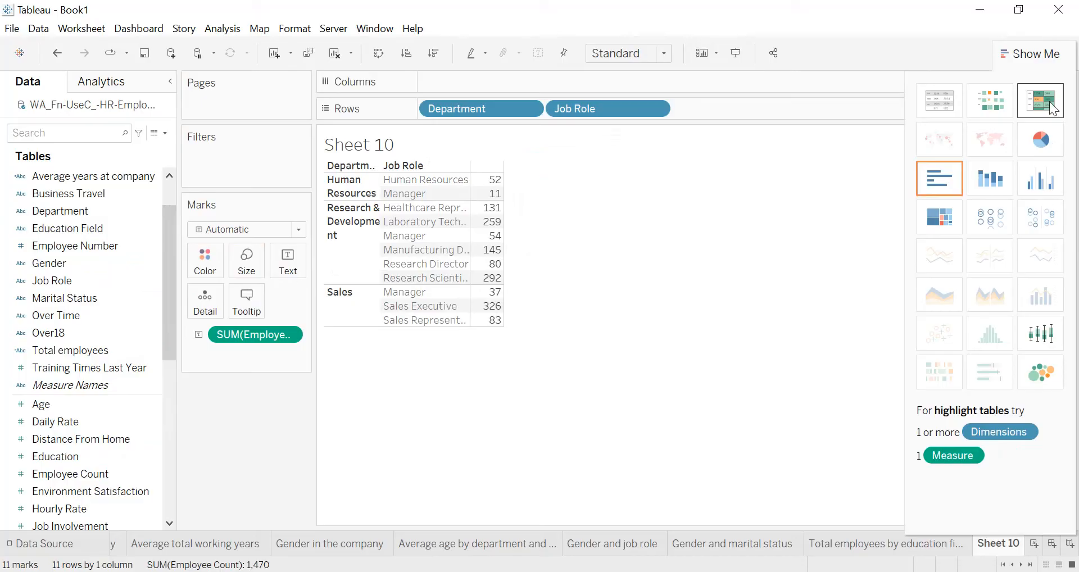
{"action": "left_click", "coordinate": [1053, 108]}
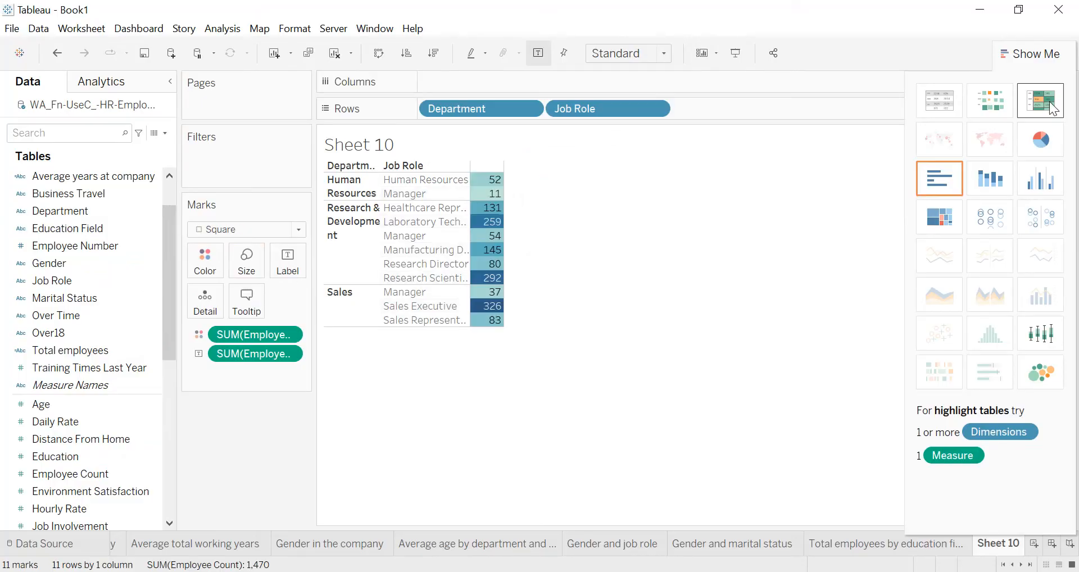
{"action": "left_click", "coordinate": [615, 54]}
{"action": "left_click", "coordinate": [624, 113]}
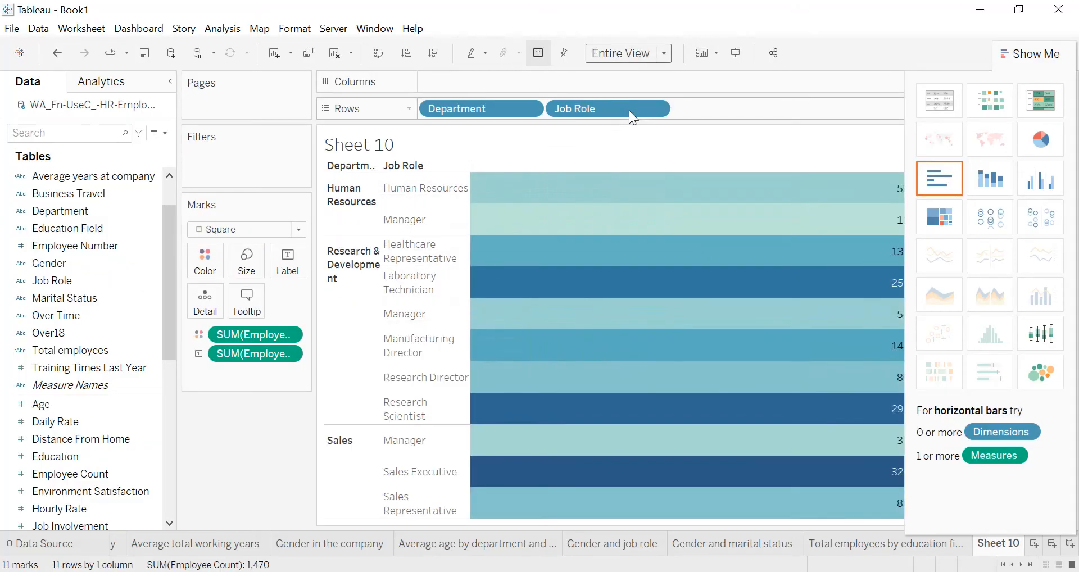
{"action": "left_click", "coordinate": [1030, 54]}
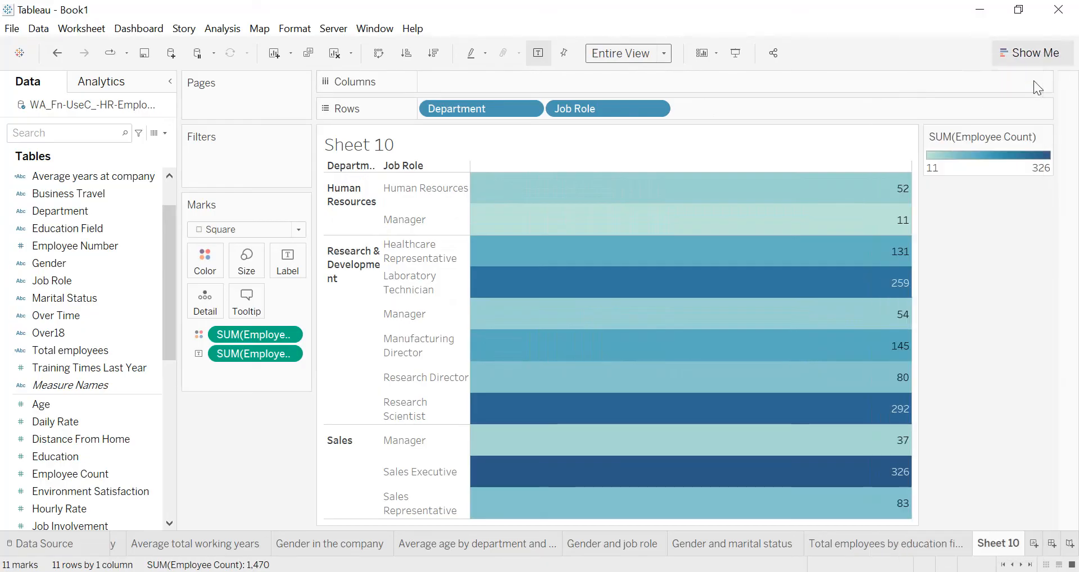
- Sort the job roles in descending order of employee count and hide the row field labels
{"action": "left_click", "coordinate": [433, 53]}
{"action": "right_click", "coordinate": [411, 158]}
{"action": "right_click", "coordinate": [395, 165]}
{"action": "left_click", "coordinate": [438, 325]}
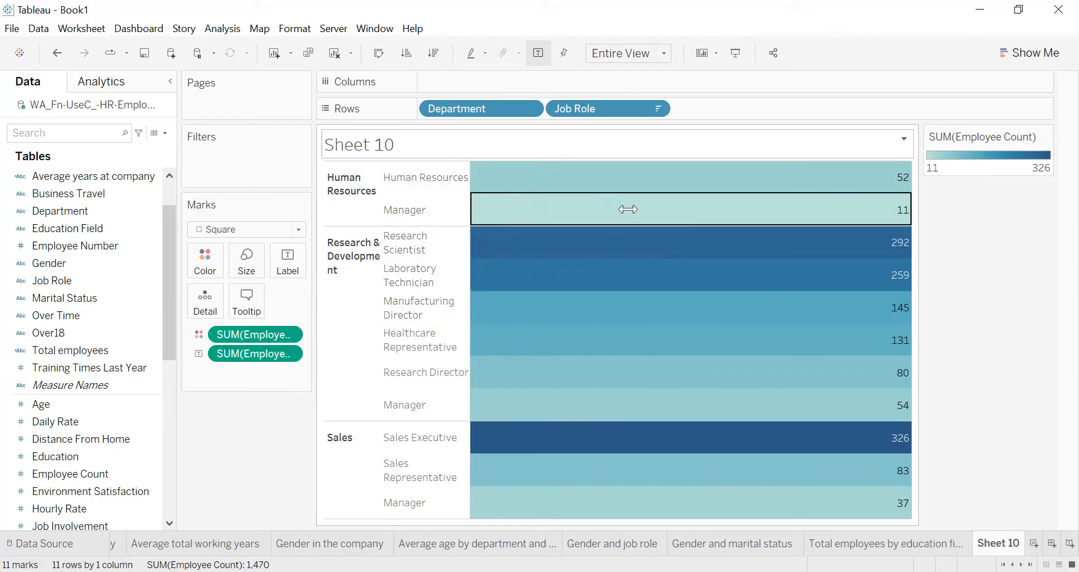
- Widen the Department and Job Role header columns so their names fit on one line
{"action": "left_click_drag", "start_coordinate": [662, 211], "coordinate": [663, 211]}
{"action": "left_click_drag", "start_coordinate": [381, 207], "coordinate": [526, 208]}
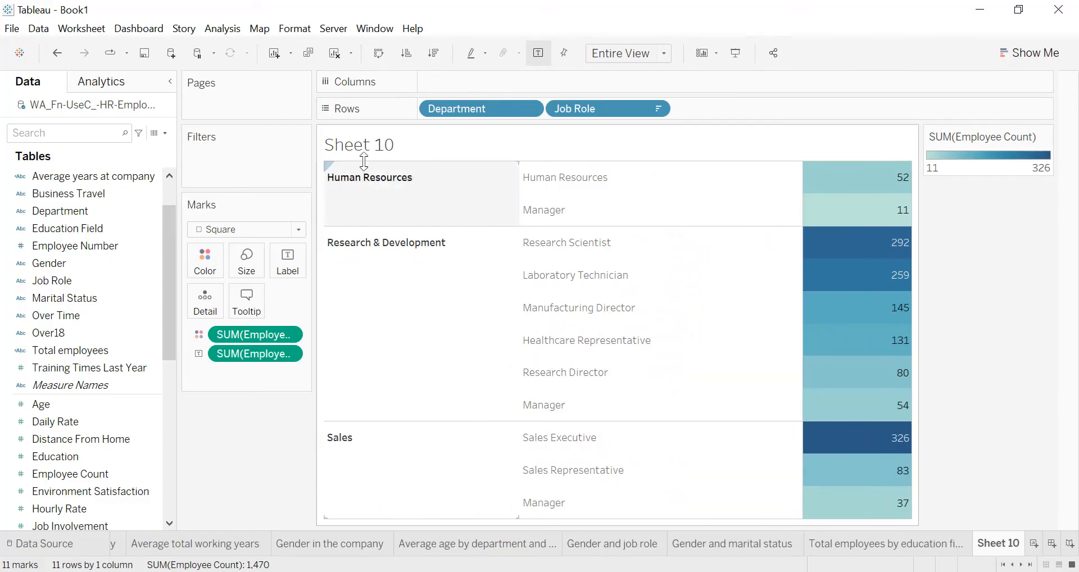
- Rename the new worksheet as "Total employess by department and job role"
{"action": "double_click", "coordinate": [1006, 544]}
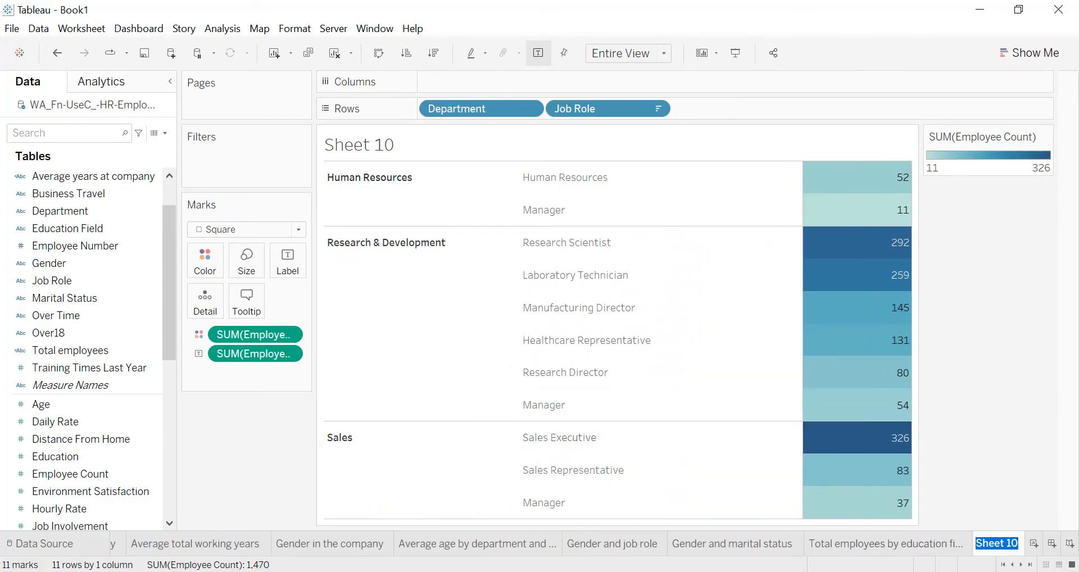
{"action": "type", "text": "Total em"}
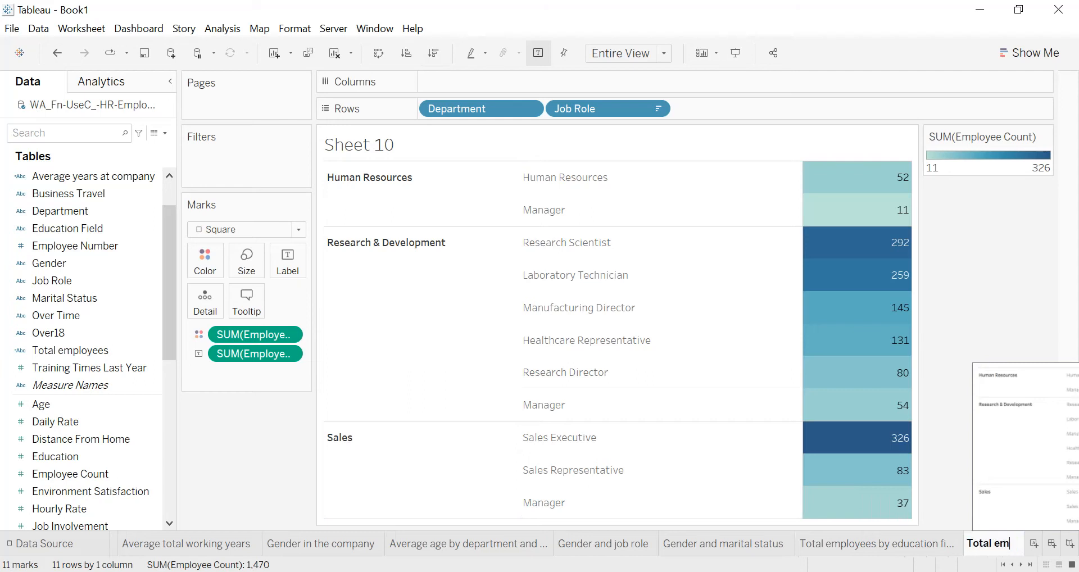
{"action": "type", "text": "ployess by de^pa"}
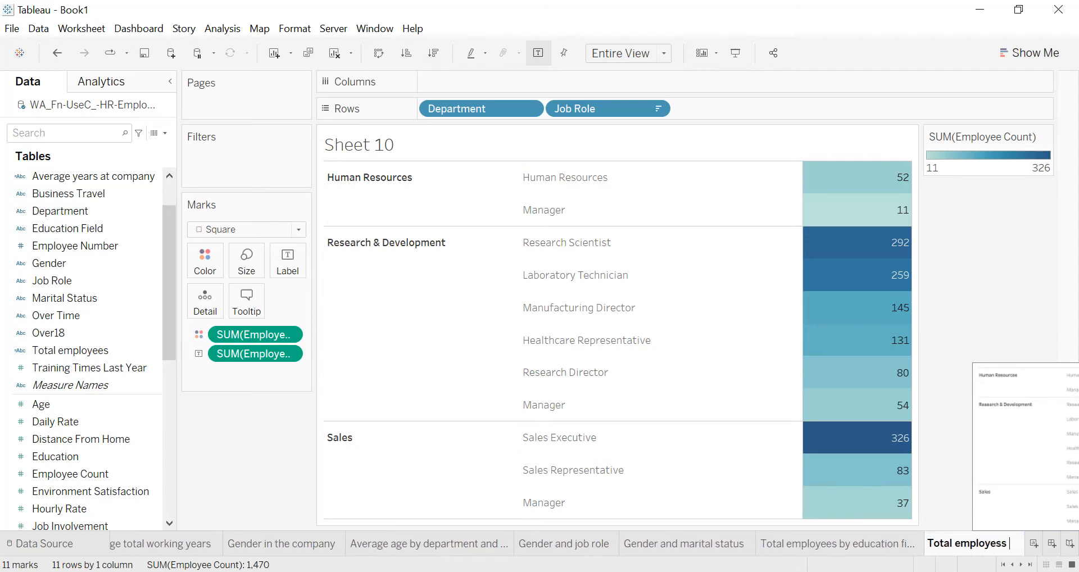
{"action": "key", "text": "BackSpace"}
{"action": "key", "text": "BackSpace"}
{"action": "key", "text": "BackSpace"}
{"action": "type", "text": "partment and job rol"}
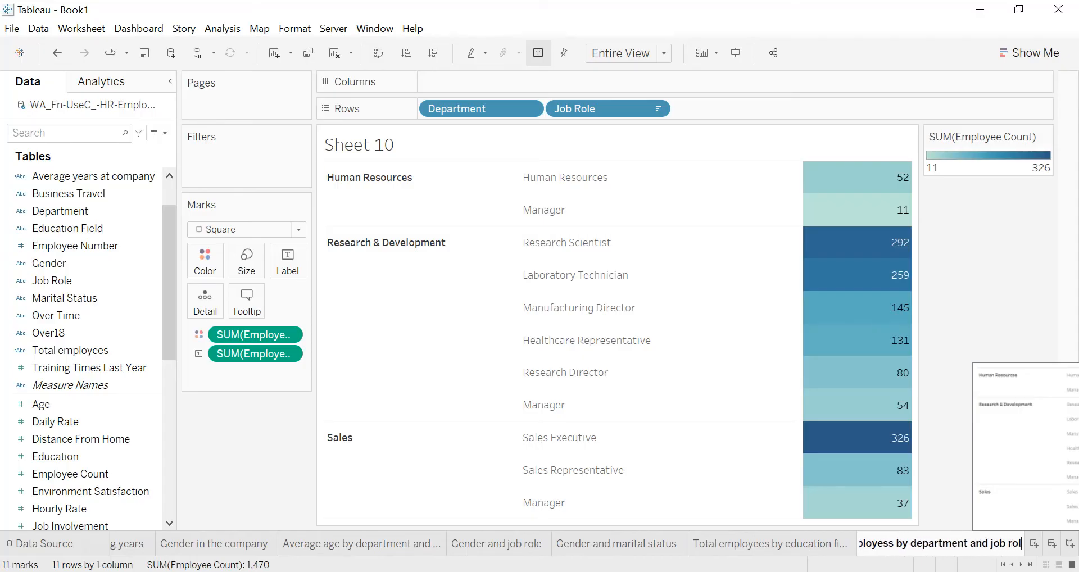
{"action": "type", "text": "e"}
{"action": "key", "text": "Return"}
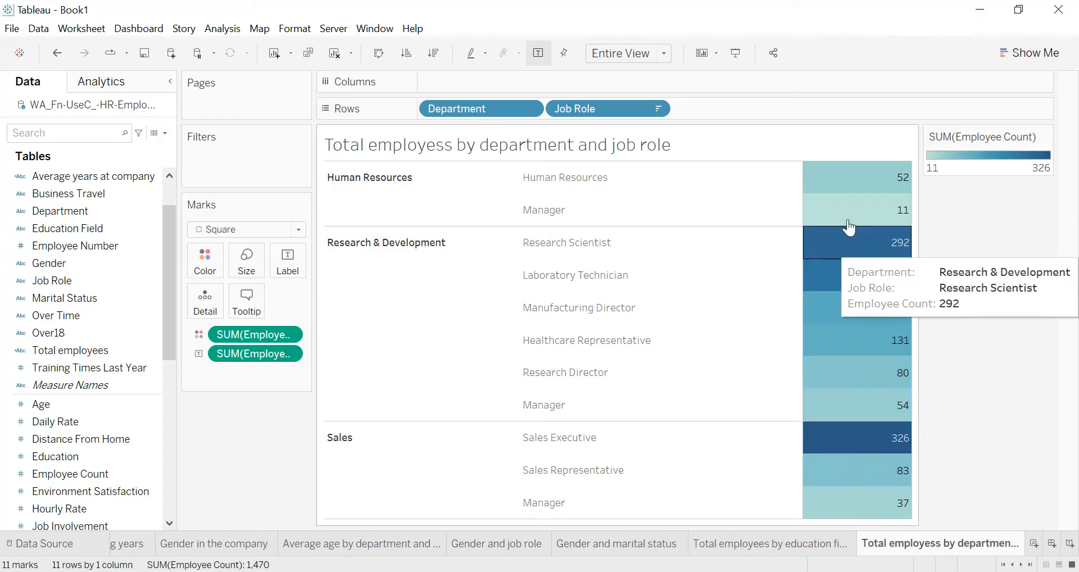
- Hide the Employee Count color legend card
{"action": "left_click", "coordinate": [1046, 137]}
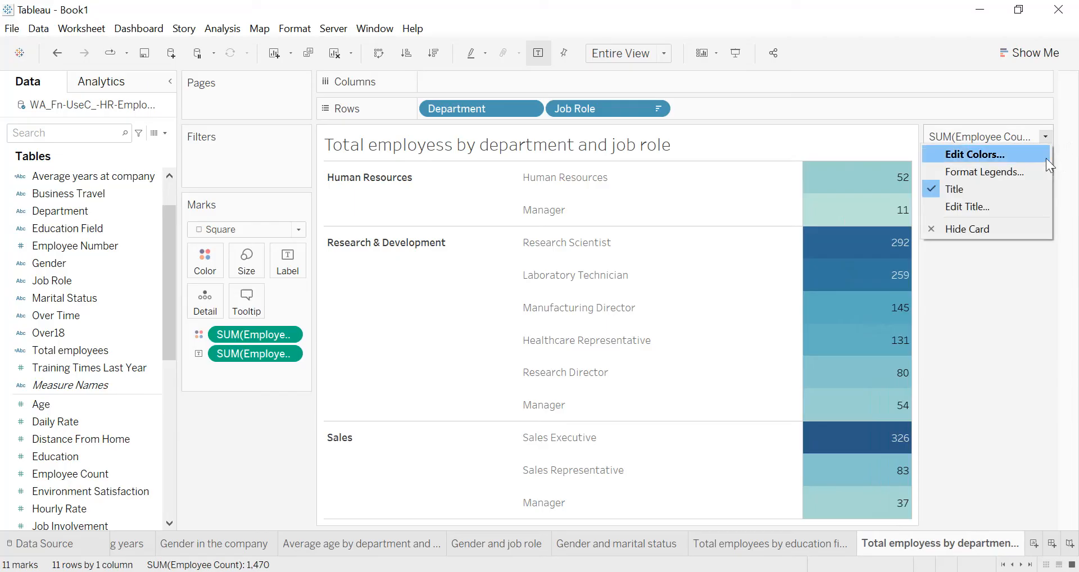
{"action": "left_click", "coordinate": [1015, 231]}
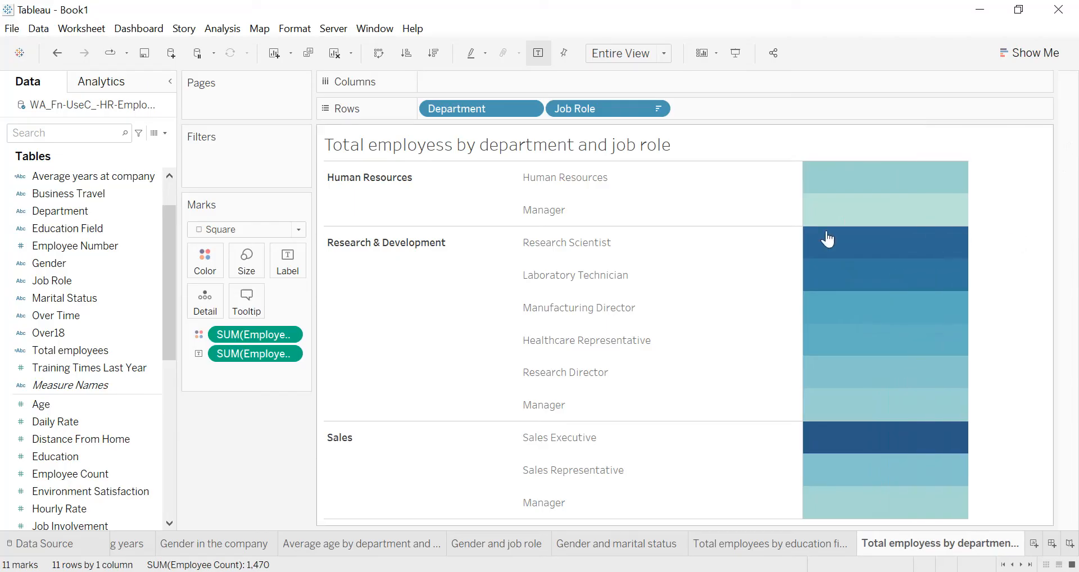
- Format the sheet title as centered, bold, black text at size 12
{"action": "double_click", "coordinate": [539, 151]}
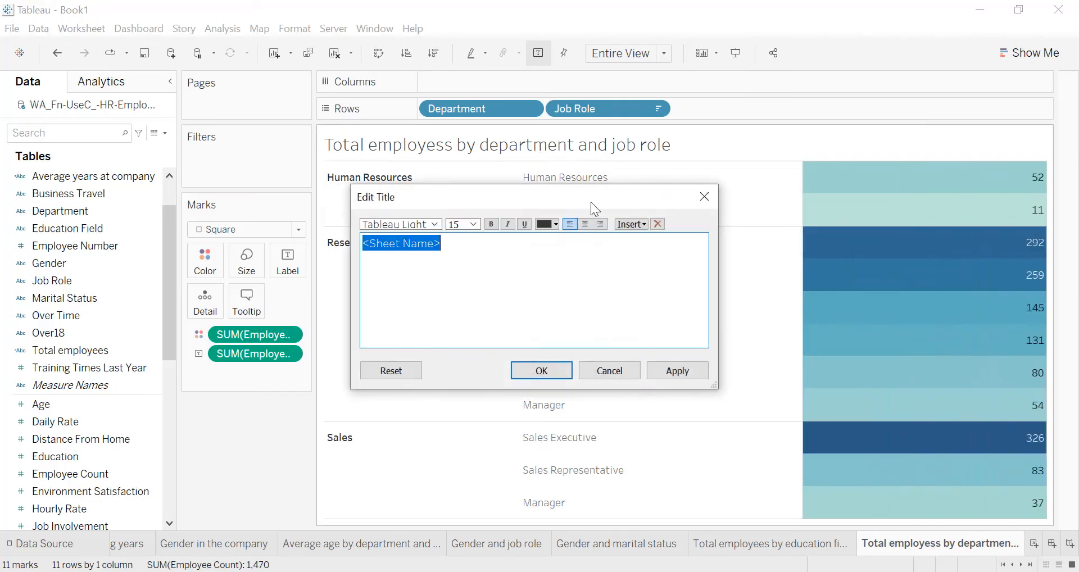
{"action": "left_click", "coordinate": [585, 225]}
{"action": "left_click", "coordinate": [555, 224]}
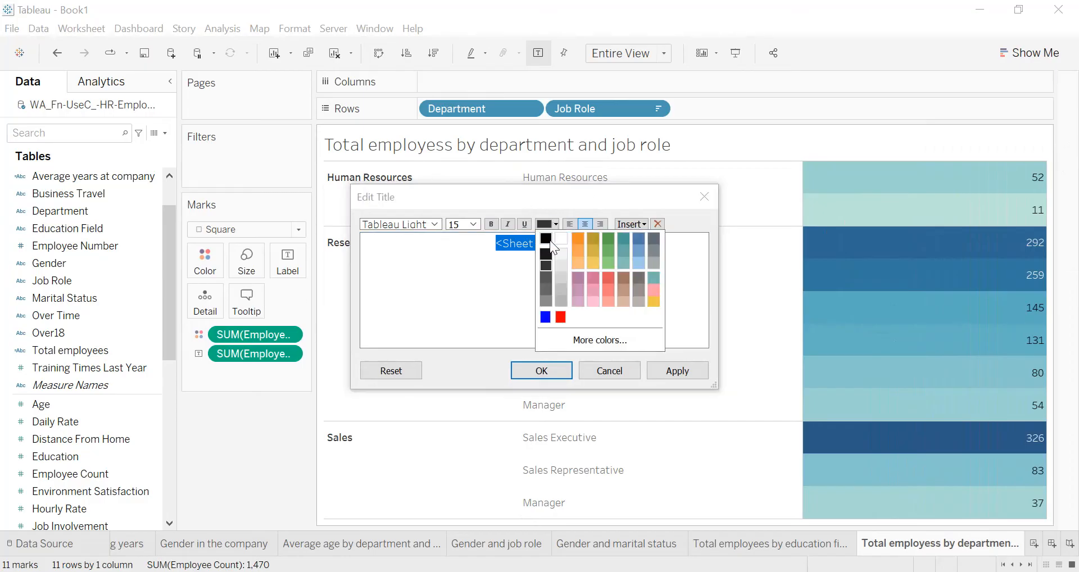
{"action": "left_click", "coordinate": [545, 238]}
{"action": "left_click", "coordinate": [474, 224]}
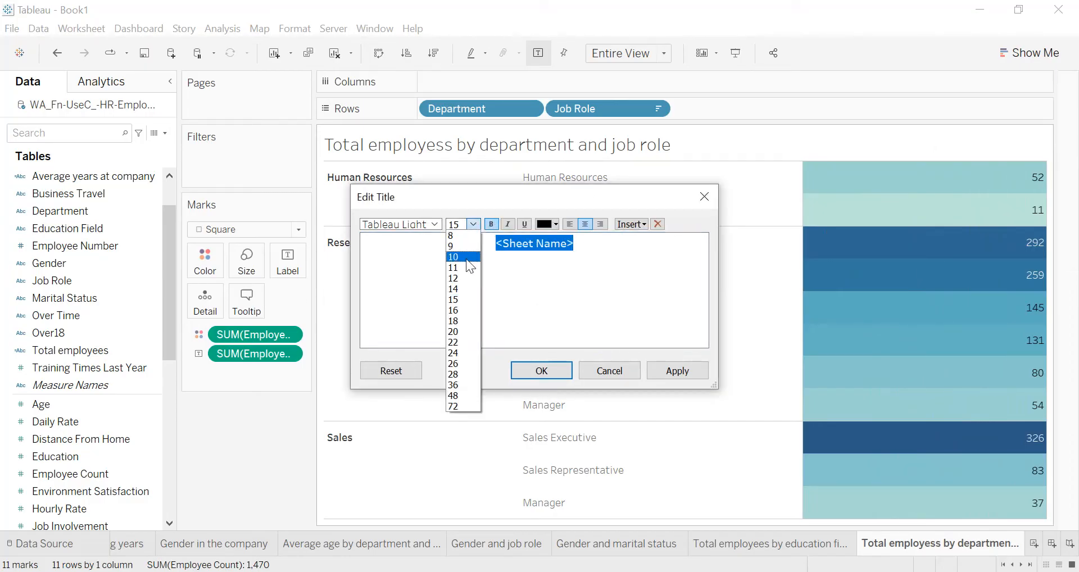
{"action": "left_click", "coordinate": [468, 276]}
{"action": "left_click", "coordinate": [689, 375]}
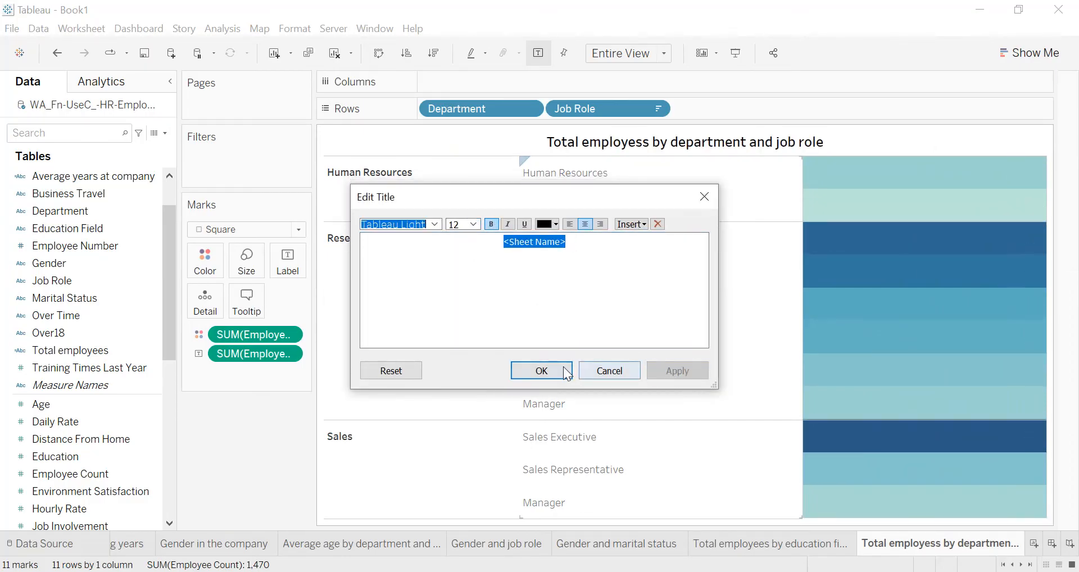
{"action": "left_click", "coordinate": [559, 372]}
- Add a thin solid black border around the sheet title
{"action": "right_click", "coordinate": [629, 142]}
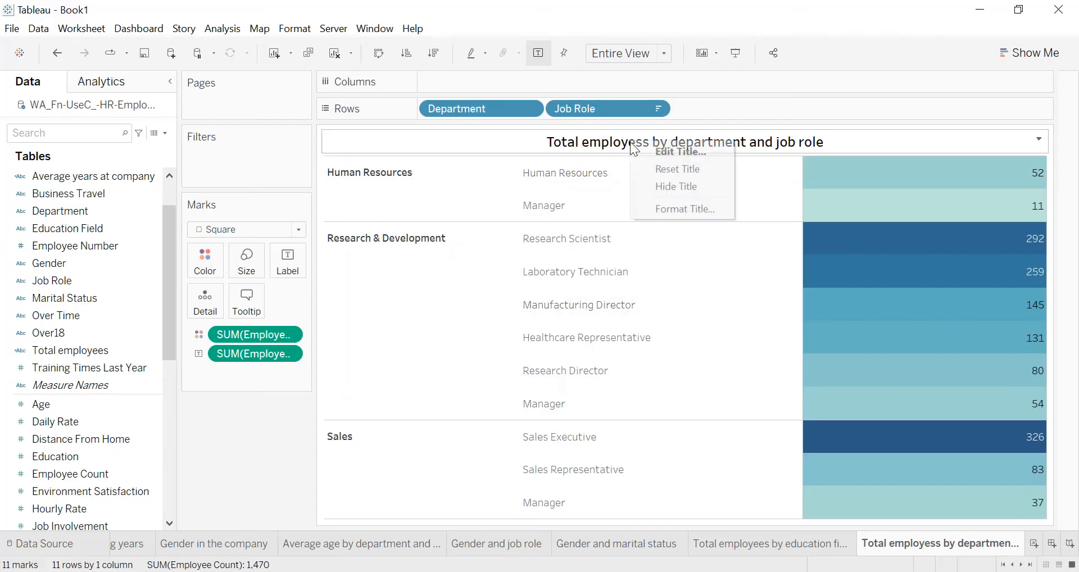
{"action": "left_click", "coordinate": [658, 215]}
{"action": "left_click", "coordinate": [96, 159]}
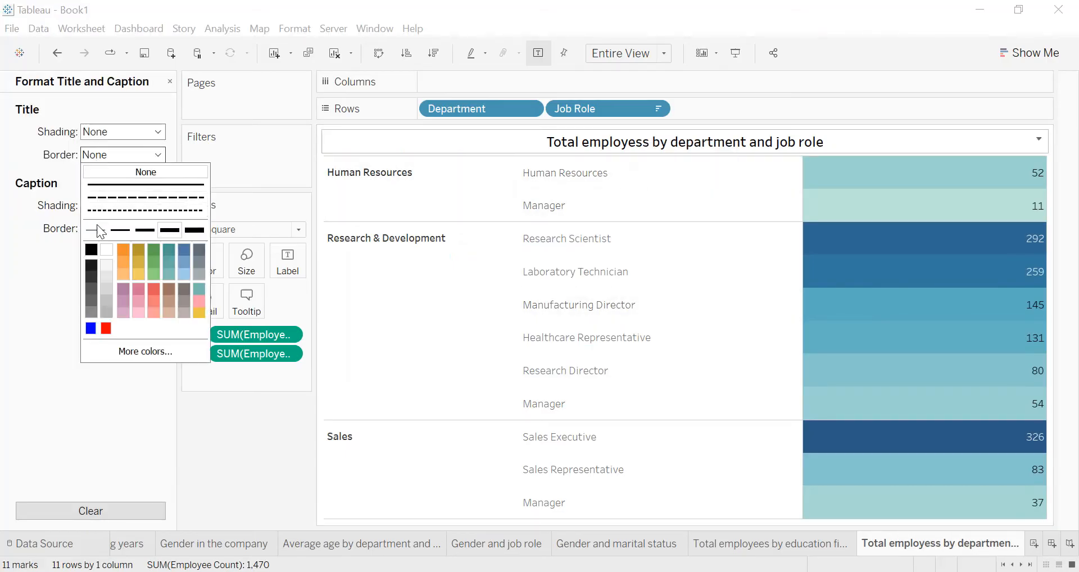
{"action": "left_click", "coordinate": [97, 228]}
{"action": "left_click", "coordinate": [90, 247]}
{"action": "left_click", "coordinate": [48, 255]}
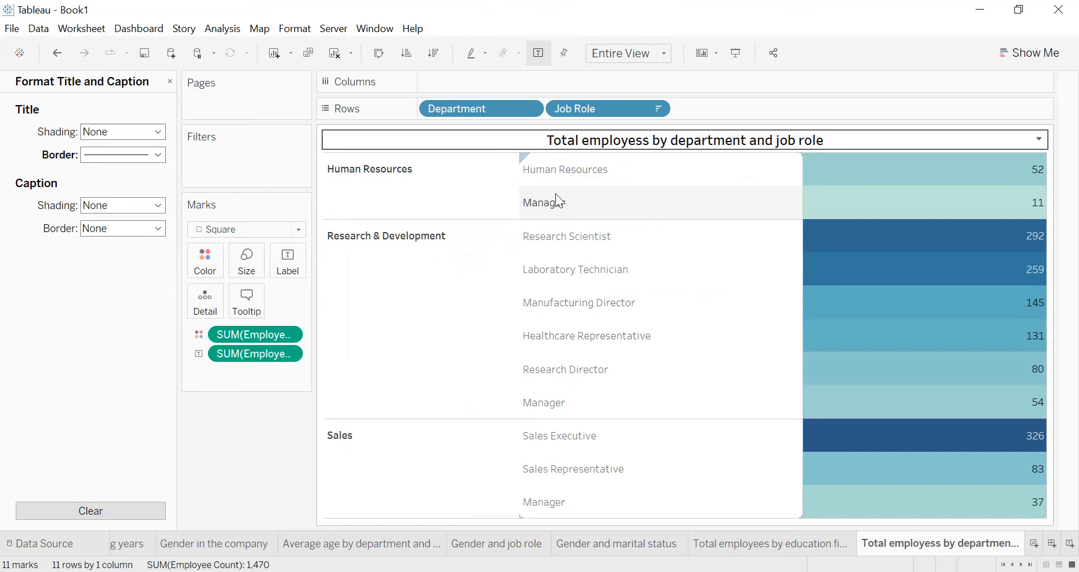
{"action": "left_click", "coordinate": [614, 191]}
{"action": "right_click", "coordinate": [615, 192]}
{"action": "left_click", "coordinate": [663, 258]}
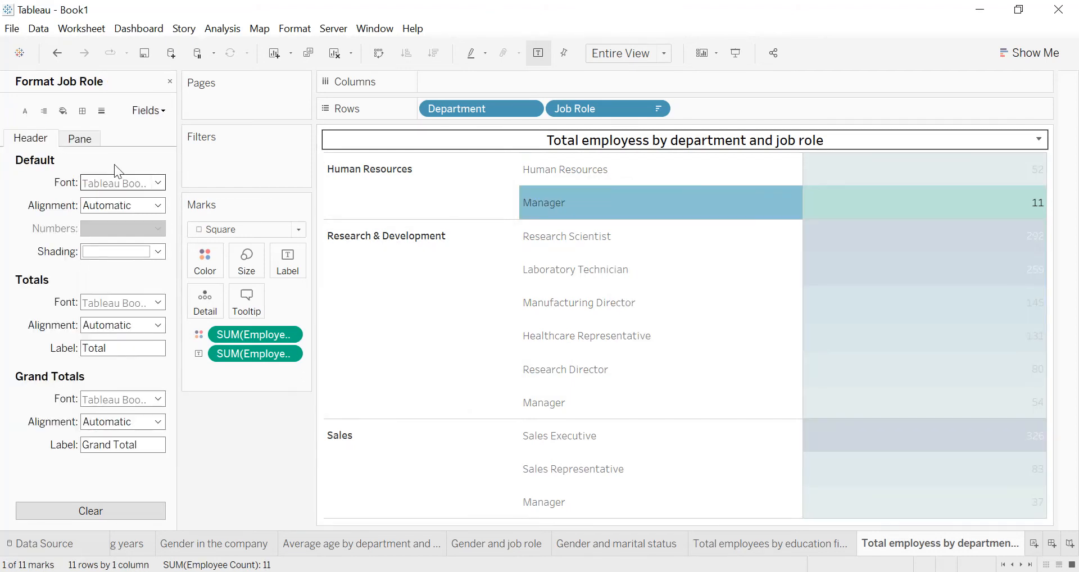
{"action": "left_click", "coordinate": [129, 182]}
{"action": "left_click", "coordinate": [662, 201]}
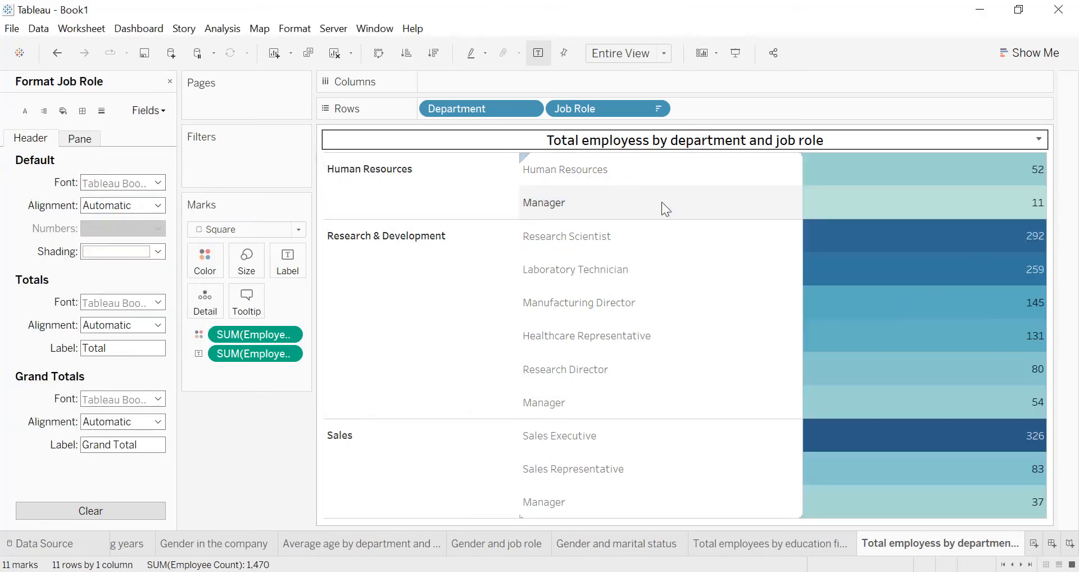
{"action": "left_click", "coordinate": [319, 34]}
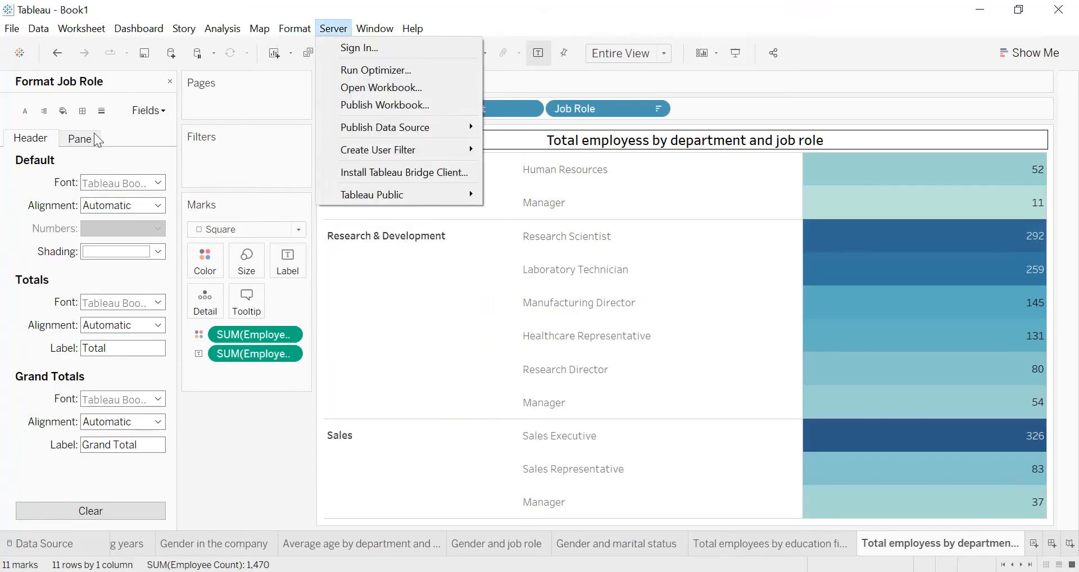
- Set the default worksheet font to bold black at size 10
{"action": "left_click", "coordinate": [25, 110]}
{"action": "left_click", "coordinate": [123, 205]}
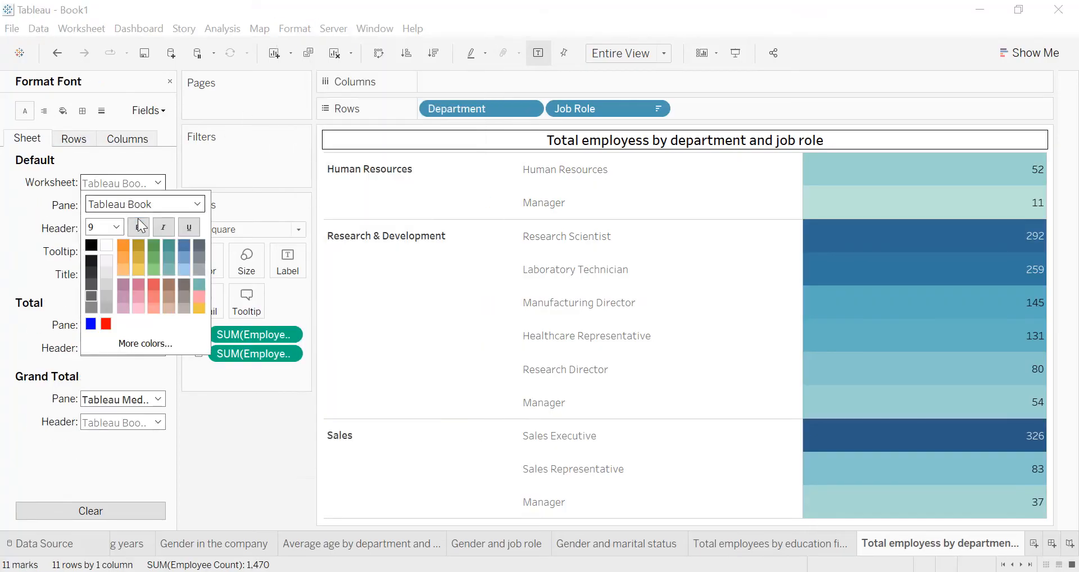
{"action": "left_click", "coordinate": [120, 228]}
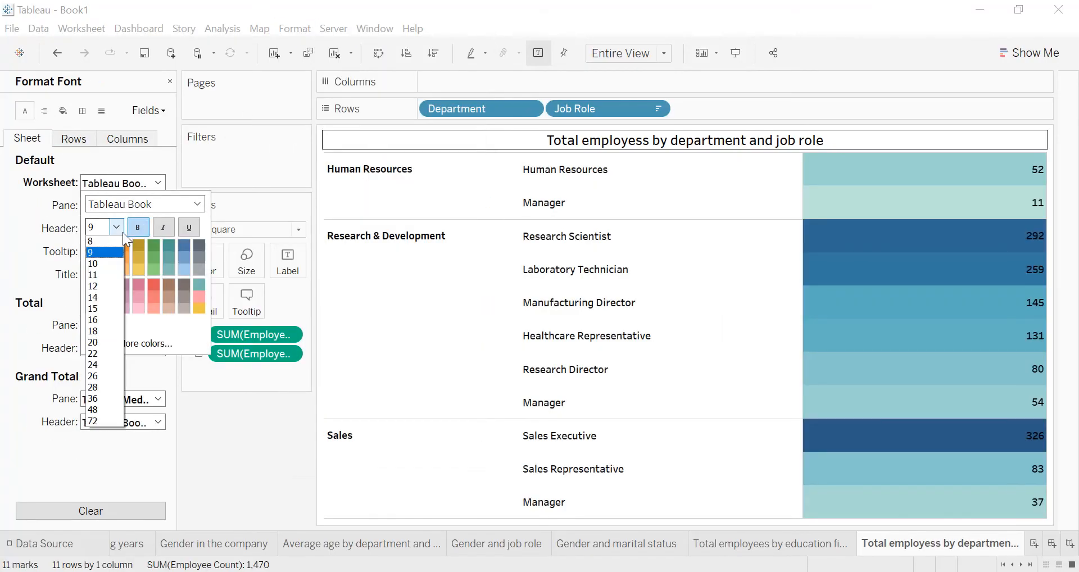
{"action": "left_click", "coordinate": [109, 264]}
{"action": "left_click", "coordinate": [48, 143]}
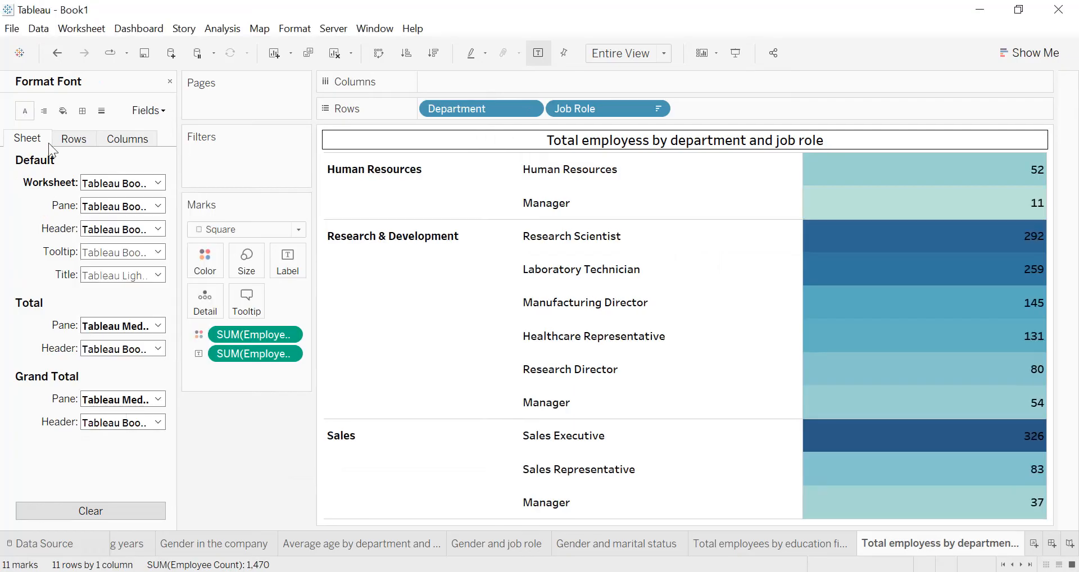
- Center the default pane values and headers horizontally across the worksheet
{"action": "left_click", "coordinate": [48, 112]}
{"action": "left_click", "coordinate": [107, 182]}
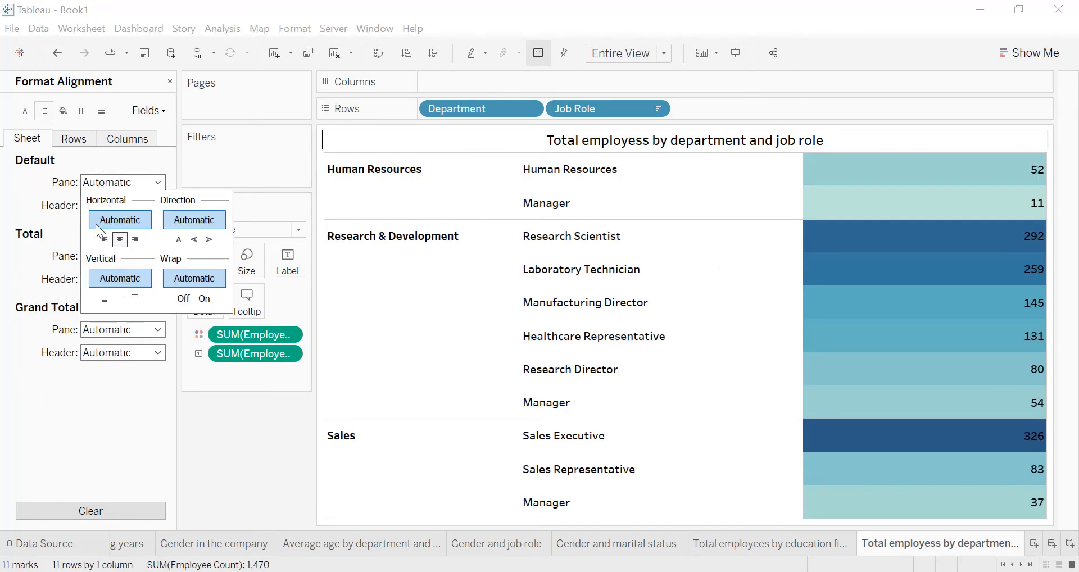
{"action": "left_click", "coordinate": [120, 239]}
{"action": "left_click", "coordinate": [123, 205]}
{"action": "left_click", "coordinate": [119, 263]}
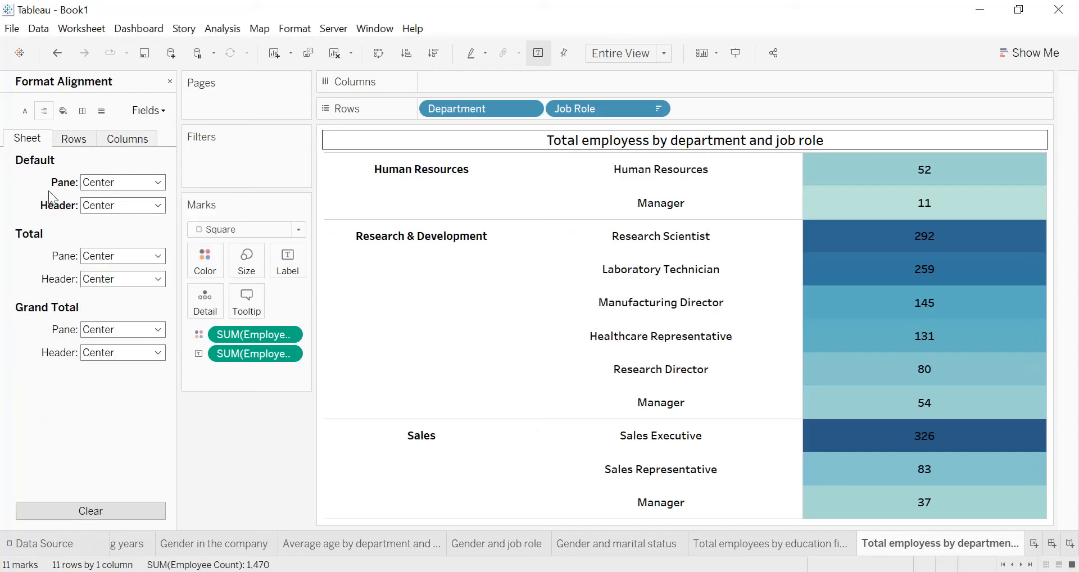
- Apply thin solid black default borders to the worksheet's cells, panes and headers
{"action": "left_click", "coordinate": [83, 111]}
{"action": "left_click", "coordinate": [130, 182]}
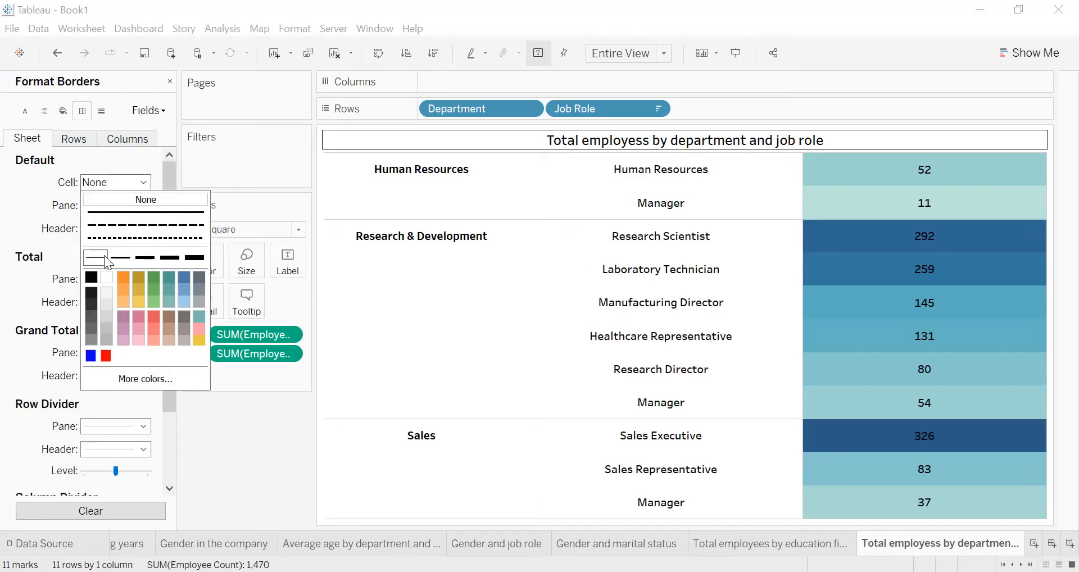
{"action": "left_click", "coordinate": [96, 277]}
{"action": "left_click", "coordinate": [102, 206]}
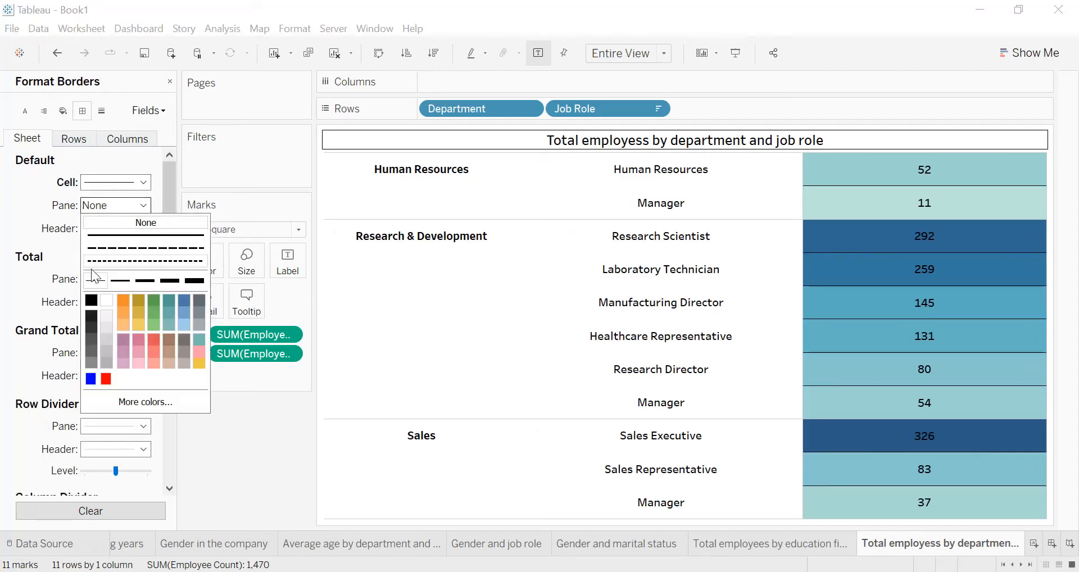
{"action": "left_click", "coordinate": [91, 301]}
{"action": "left_click", "coordinate": [120, 228]}
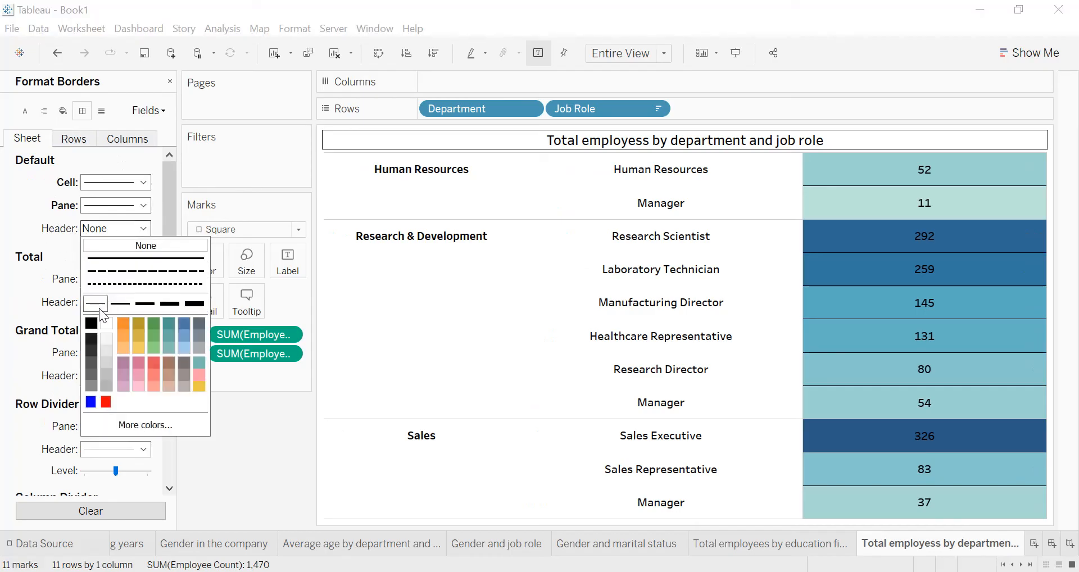
{"action": "left_click", "coordinate": [92, 323]}
- Set the pane lines of the row divider and column divider to black
{"action": "scroll", "coordinate": [109, 343], "scroll_direction": "down", "scroll_amount": 2}
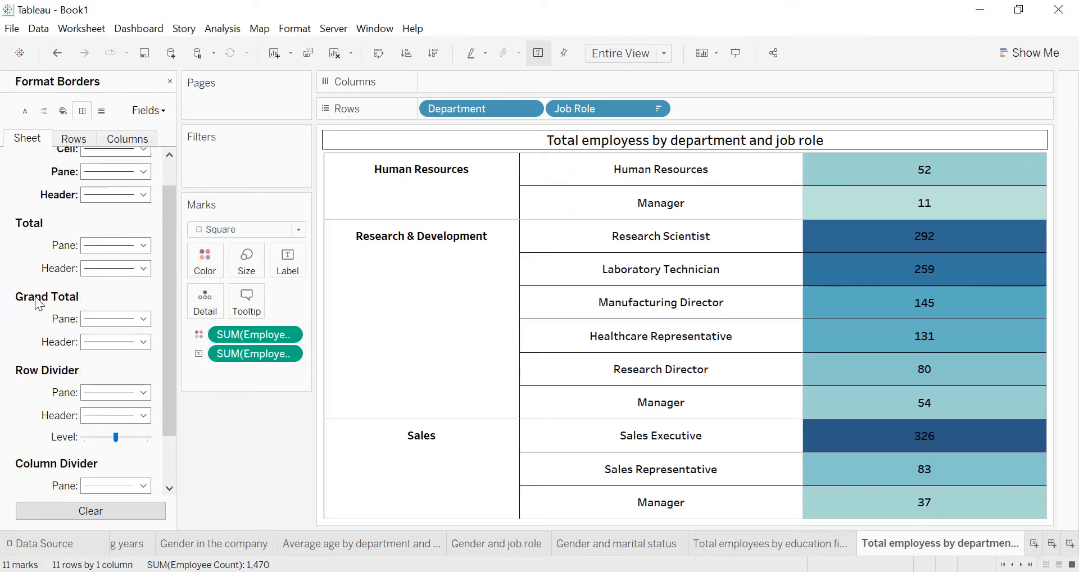
{"action": "left_click", "coordinate": [110, 356]}
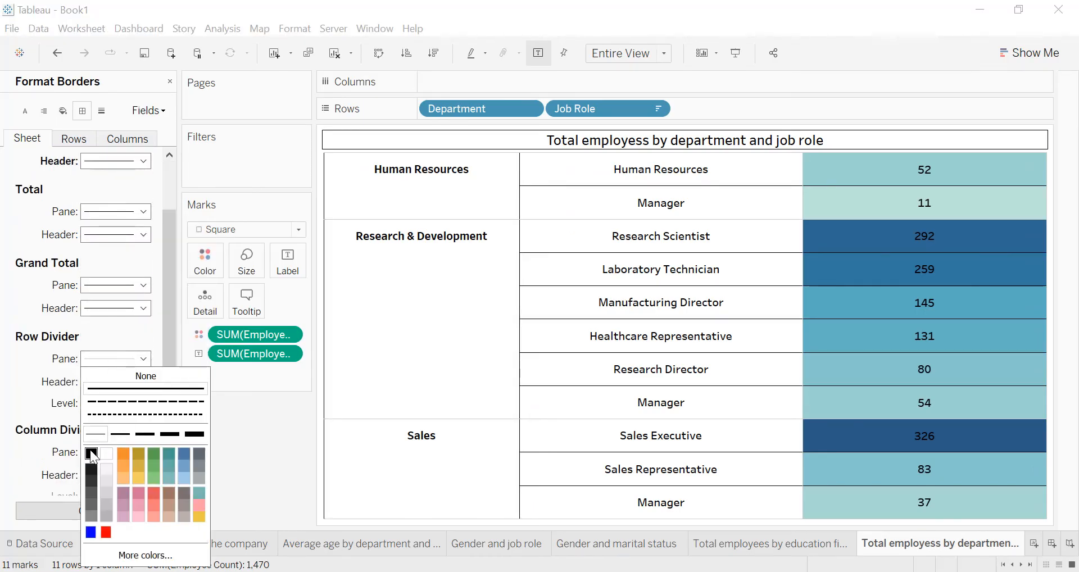
{"action": "left_click", "coordinate": [29, 383]}
{"action": "scroll", "coordinate": [47, 390], "scroll_direction": "down", "scroll_amount": 1}
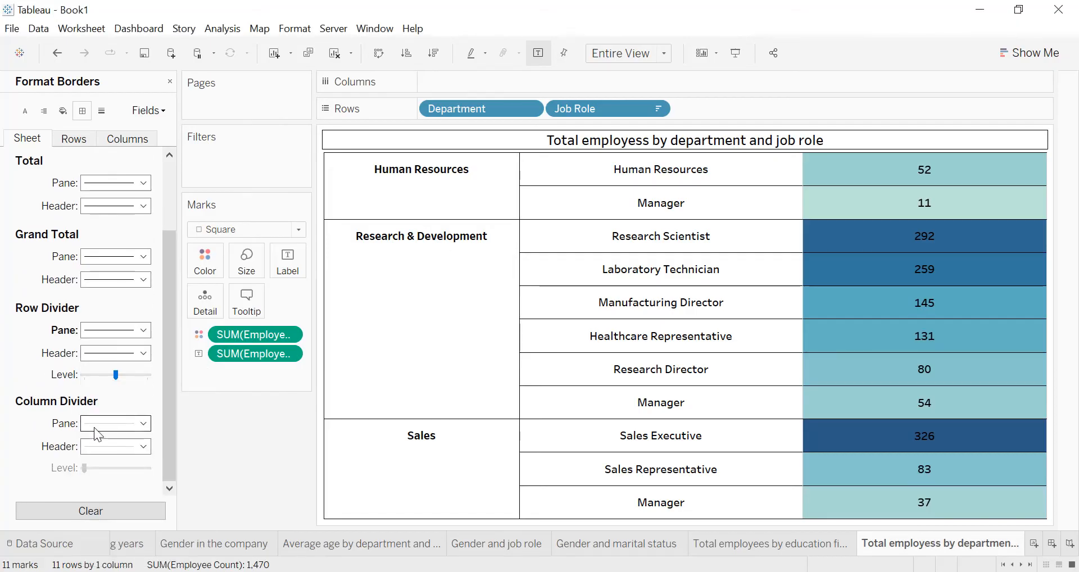
{"action": "left_click", "coordinate": [95, 423]}
{"action": "left_click", "coordinate": [91, 303]}
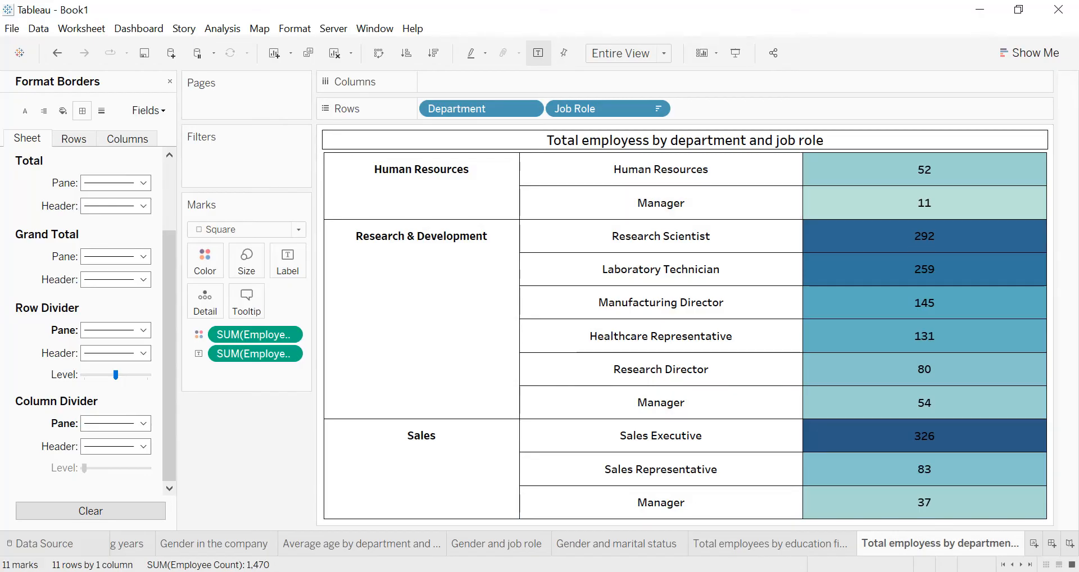
- Duplicate the department and job role worksheet and rename the copy "Average monthly income by department and job role"
{"action": "mouse_move", "coordinate": [769, 556]}
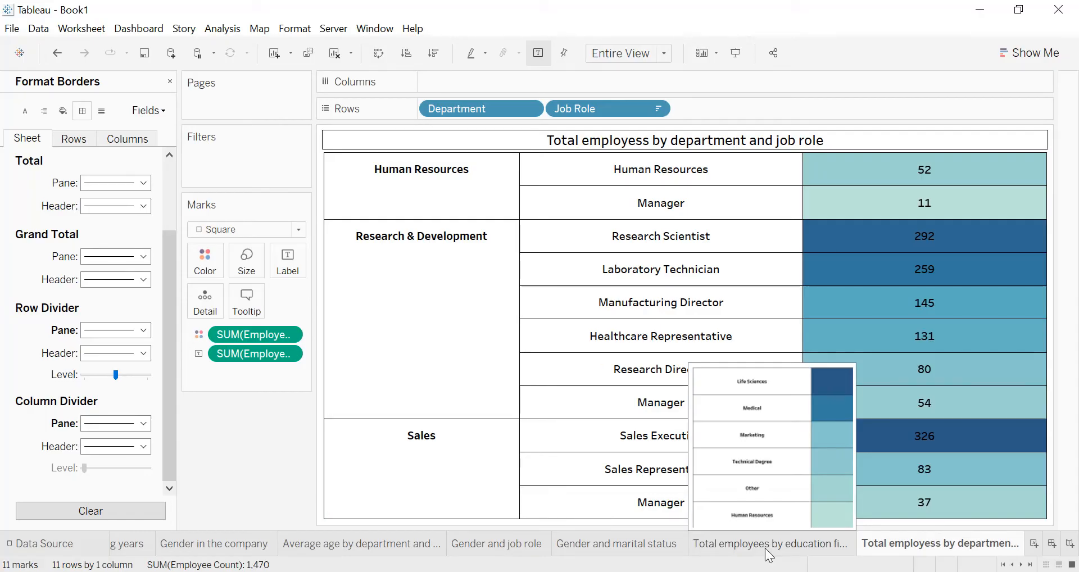
{"action": "right_click", "coordinate": [961, 553]}
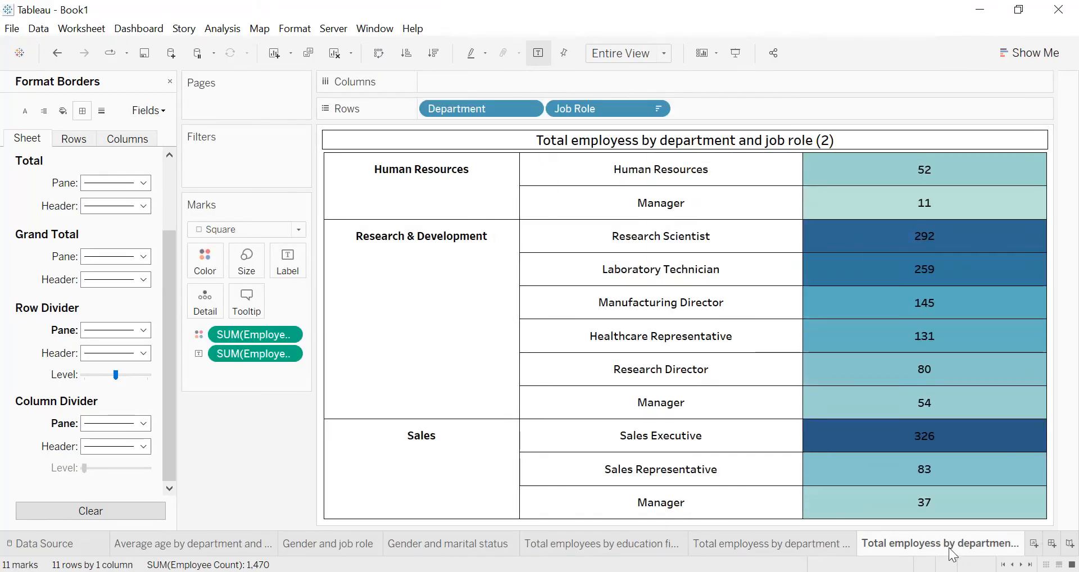
{"action": "double_click", "coordinate": [957, 543]}
{"action": "key", "text": "End"}
{"action": "key", "text": "BackSpace"}
{"action": "key", "text": "BackSpace"}
{"action": "key", "text": "BackSpace"}
{"action": "key", "text": "BackSpace"}
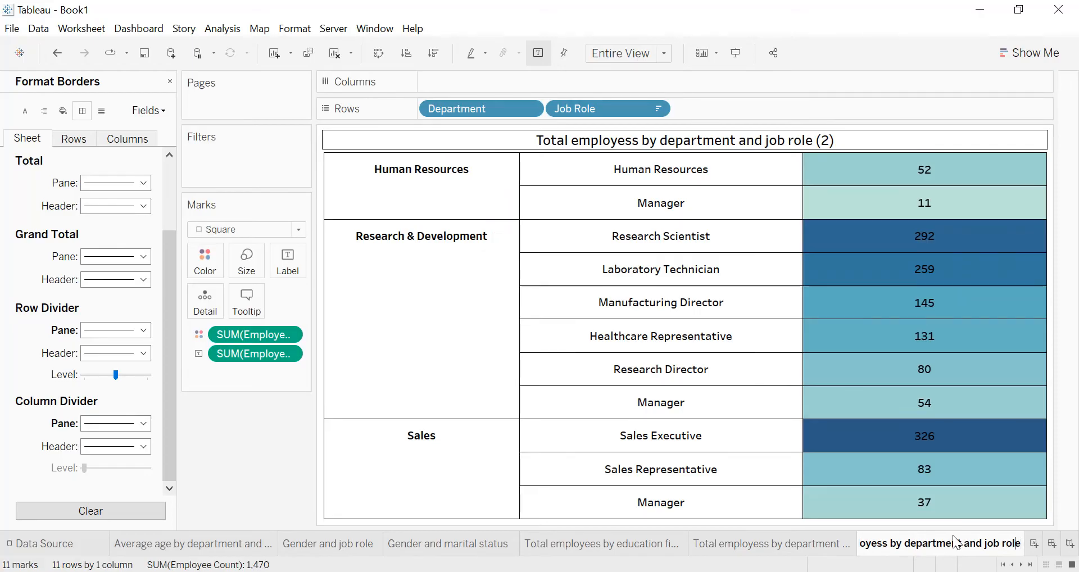
{"action": "key", "text": "Home"}
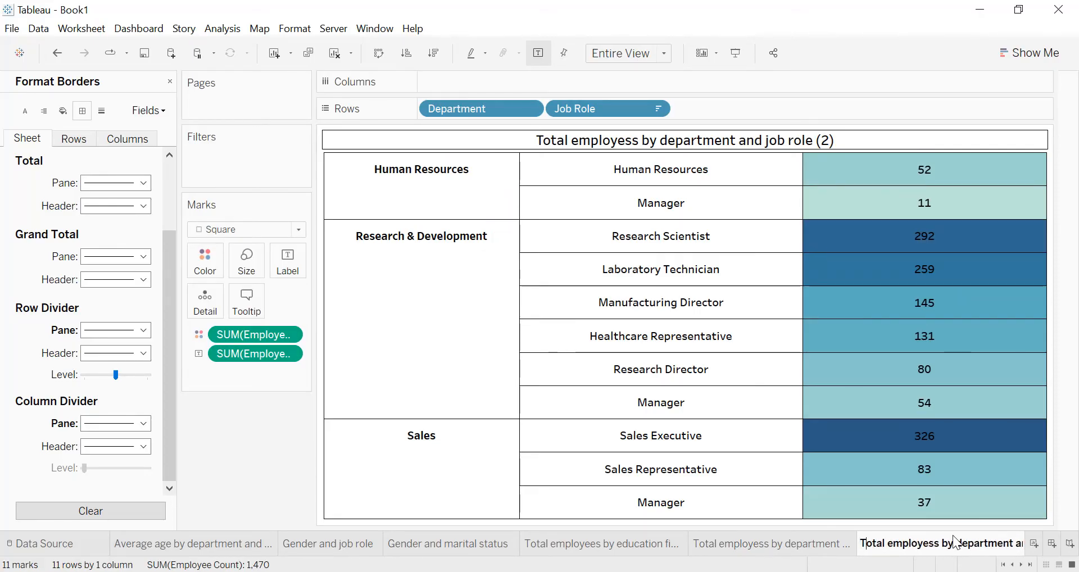
{"action": "key", "text": "BackSpace"}
{"action": "key", "text": "BackSpace"}
{"action": "key", "text": "BackSpace"}
{"action": "key", "text": "BackSpace"}
{"action": "key", "text": "BackSpace"}
{"action": "key", "text": "BackSpace"}
{"action": "key", "text": "BackSpace"}
{"action": "key", "text": "BackSpace"}
{"action": "key", "text": "BackSpace"}
{"action": "key", "text": "BackSpace"}
{"action": "key", "text": "BackSpace"}
{"action": "key", "text": "BackSpace"}
{"action": "key", "text": "BackSpace"}
{"action": "key", "text": "BackSpace"}
{"action": "key", "text": "BackSpace"}
{"action": "type", "text": "Average "}
{"action": "type", "text": "monthl"}
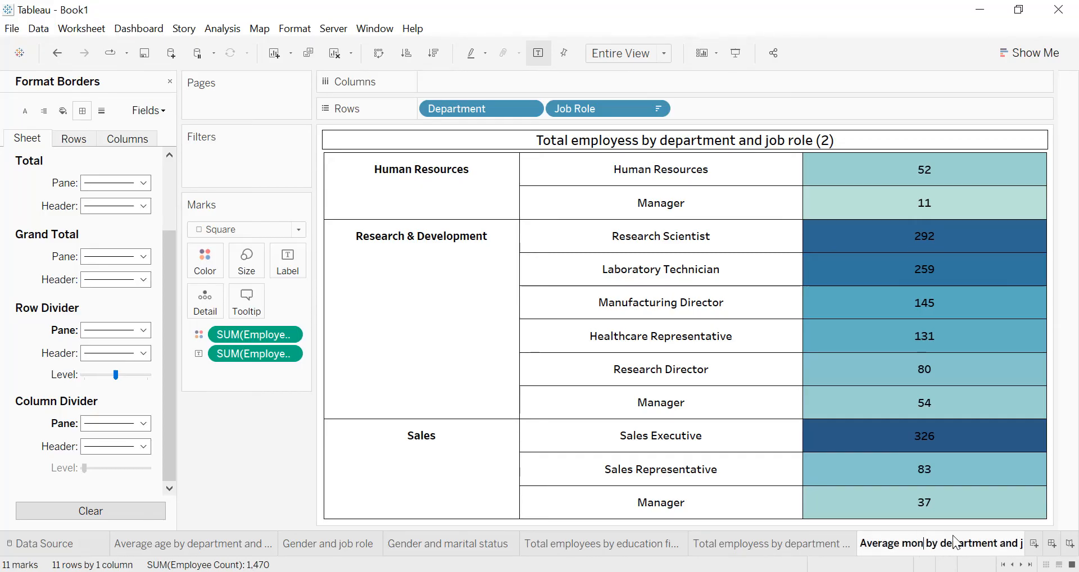
{"action": "type", "text": "y income"}
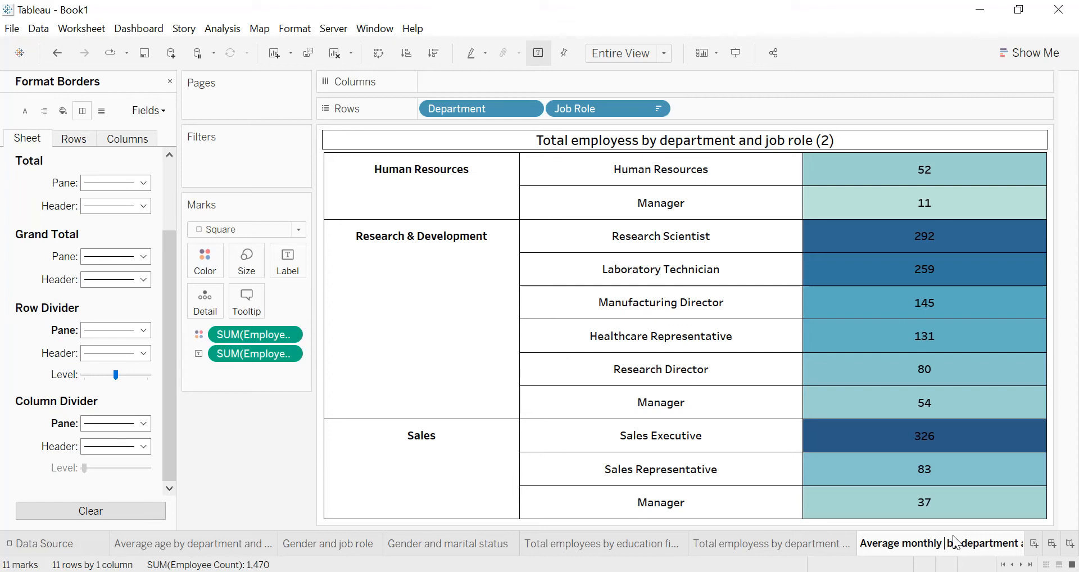
{"action": "key", "text": "Return"}
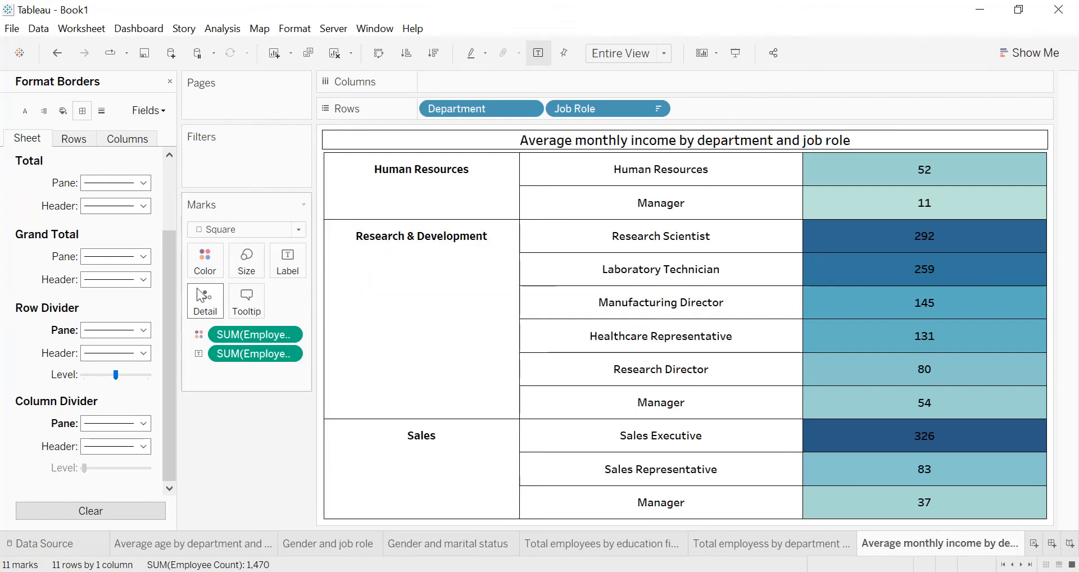
- Replace the Employee Count color and label fields with Monthly Income as the label, aggregated as an average
{"action": "left_click_drag", "start_coordinate": [253, 335], "coordinate": [31, 310]}
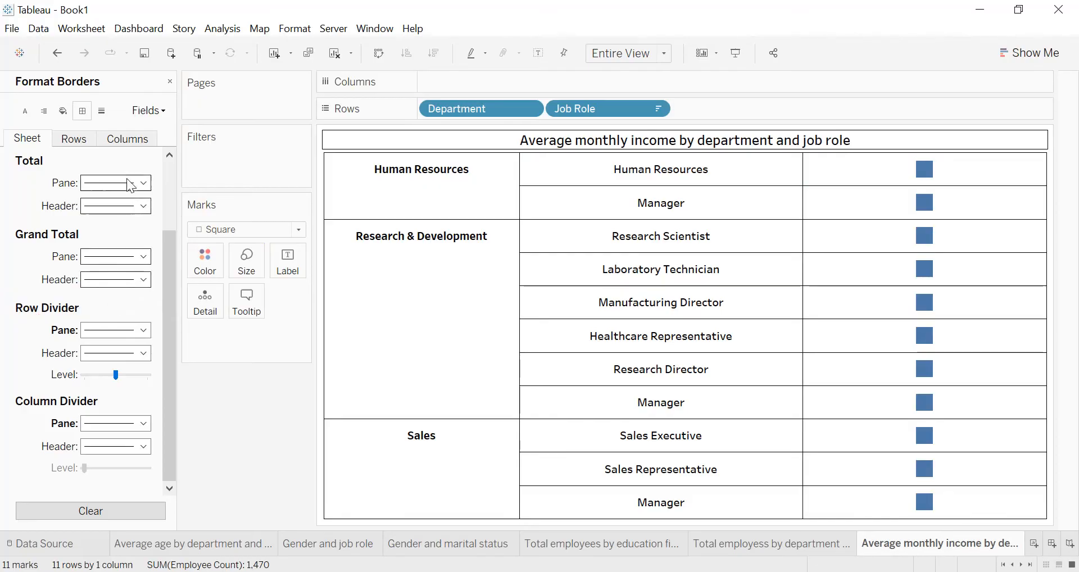
{"action": "left_click", "coordinate": [170, 82]}
{"action": "scroll", "coordinate": [140, 337], "scroll_direction": "down", "scroll_amount": 6}
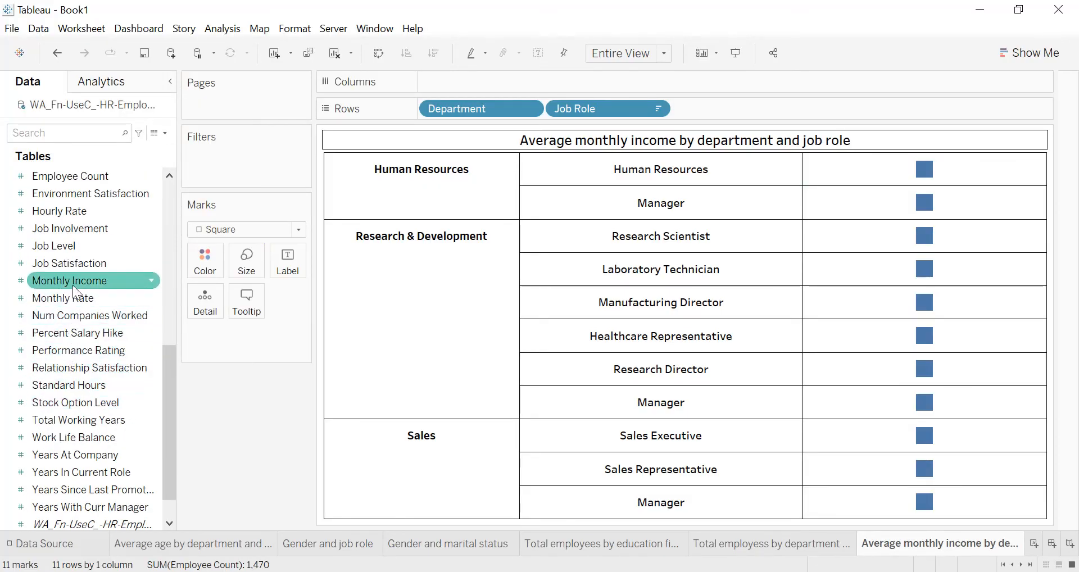
{"action": "left_click_drag", "start_coordinate": [75, 285], "coordinate": [287, 277]}
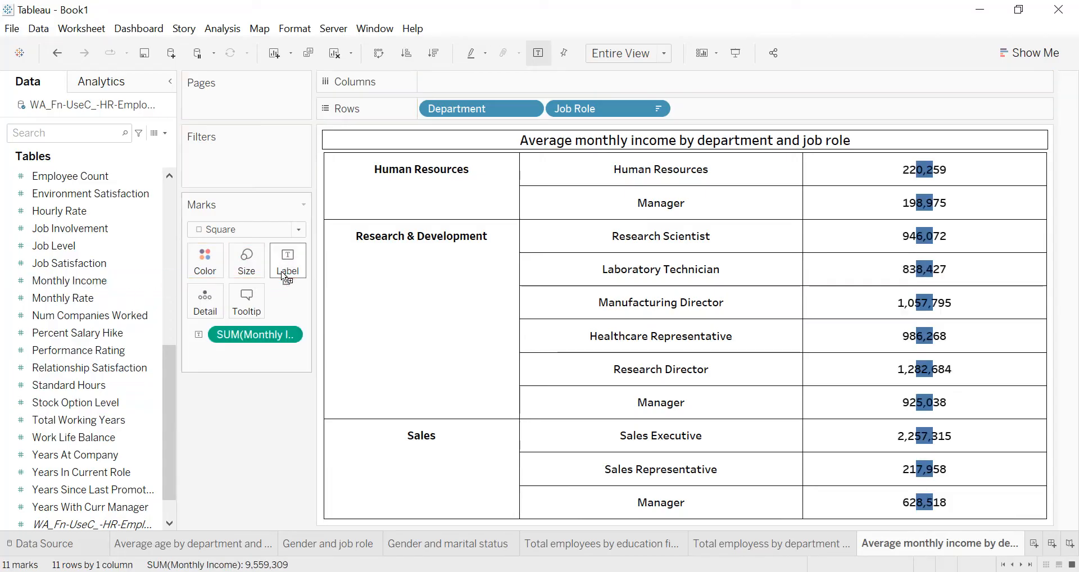
{"action": "left_click", "coordinate": [285, 340]}
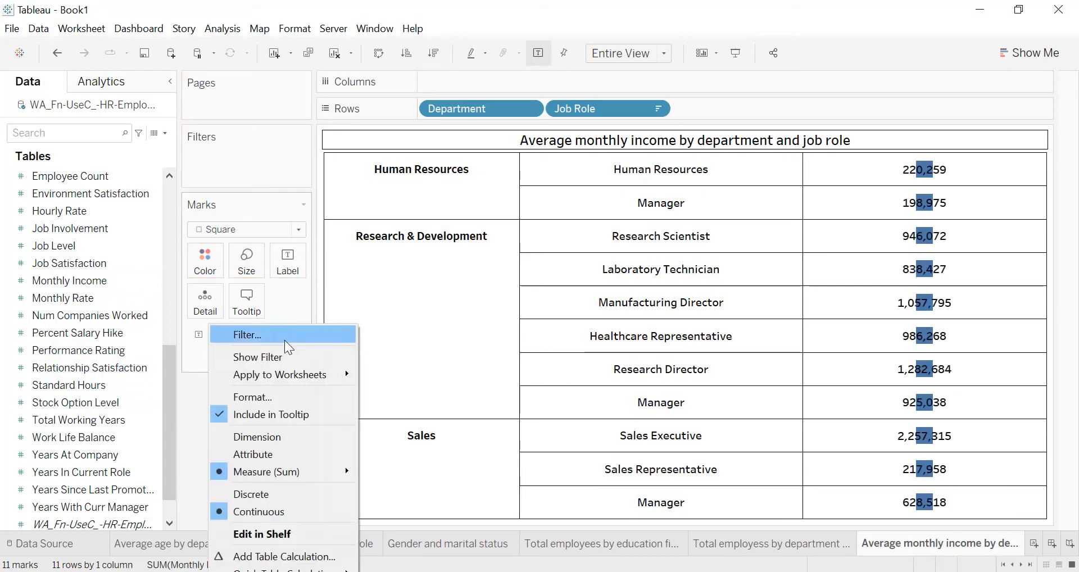
{"action": "mouse_move", "coordinate": [299, 477]}
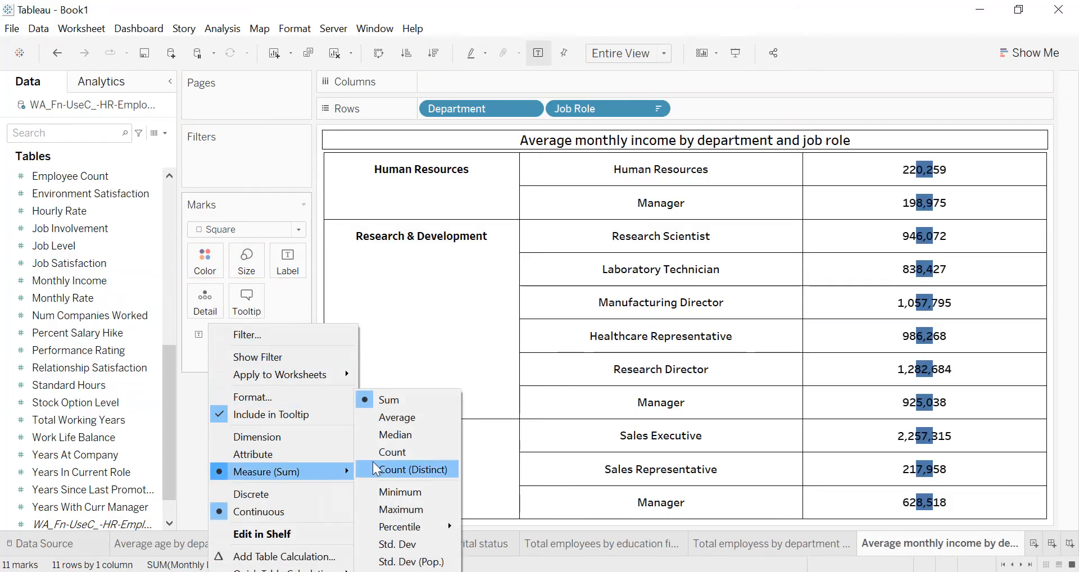
{"action": "left_click", "coordinate": [396, 417]}
- Try displaying average monthly income as a highlight table fitted to the entire view
{"action": "left_click", "coordinate": [1009, 56]}
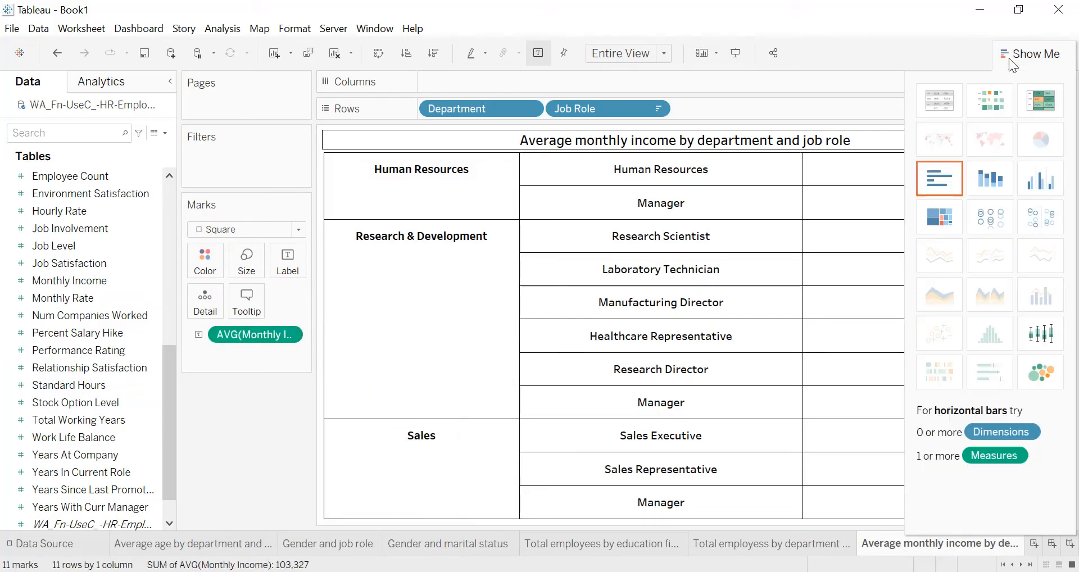
{"action": "left_click", "coordinate": [1036, 106]}
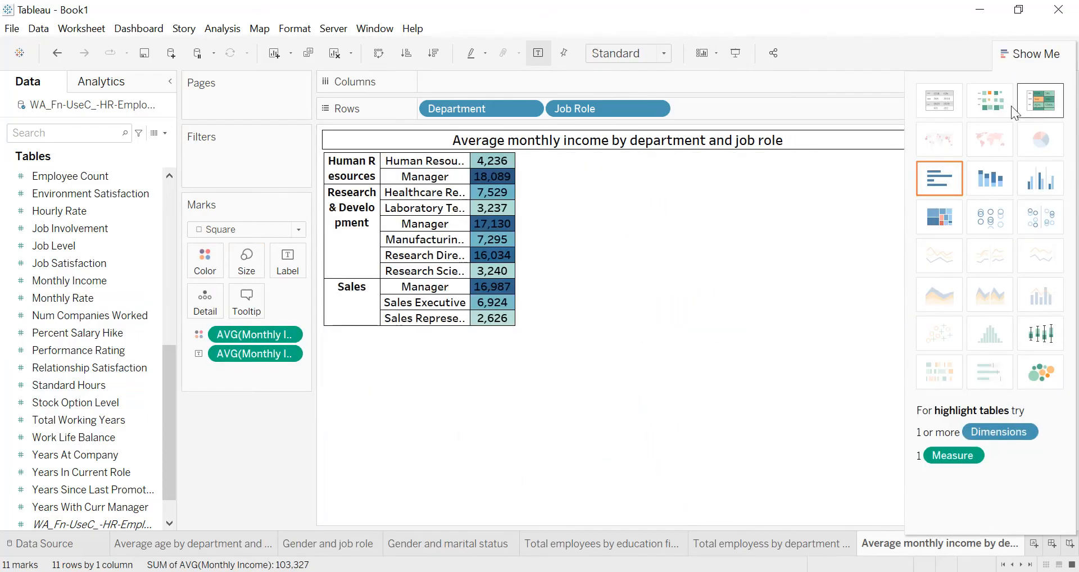
{"action": "left_click", "coordinate": [595, 56]}
{"action": "left_click", "coordinate": [626, 111]}
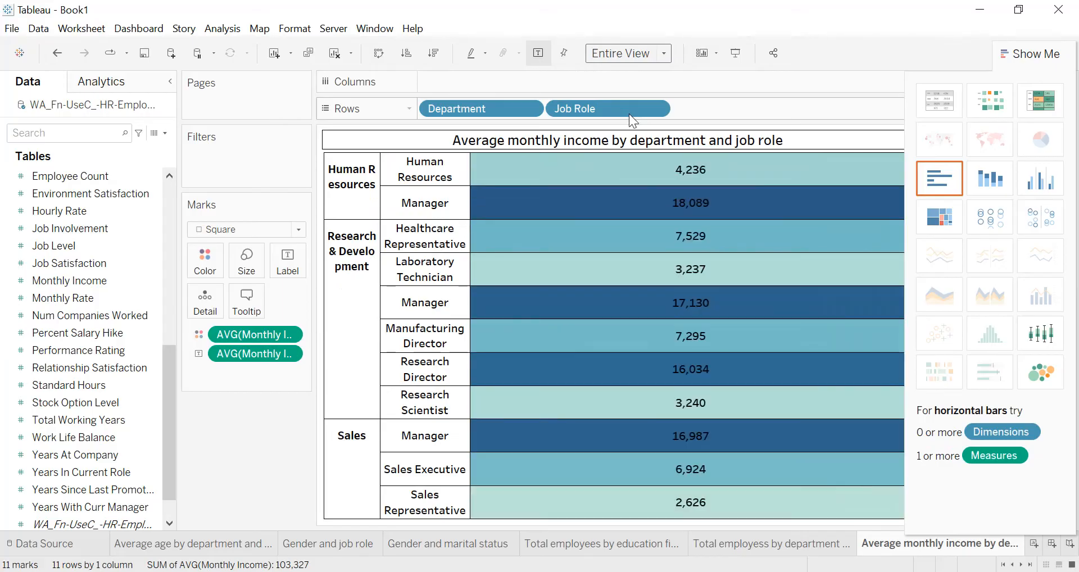
- Change the chart to horizontal bars and fit it to the entire view
{"action": "left_click", "coordinate": [939, 185]}
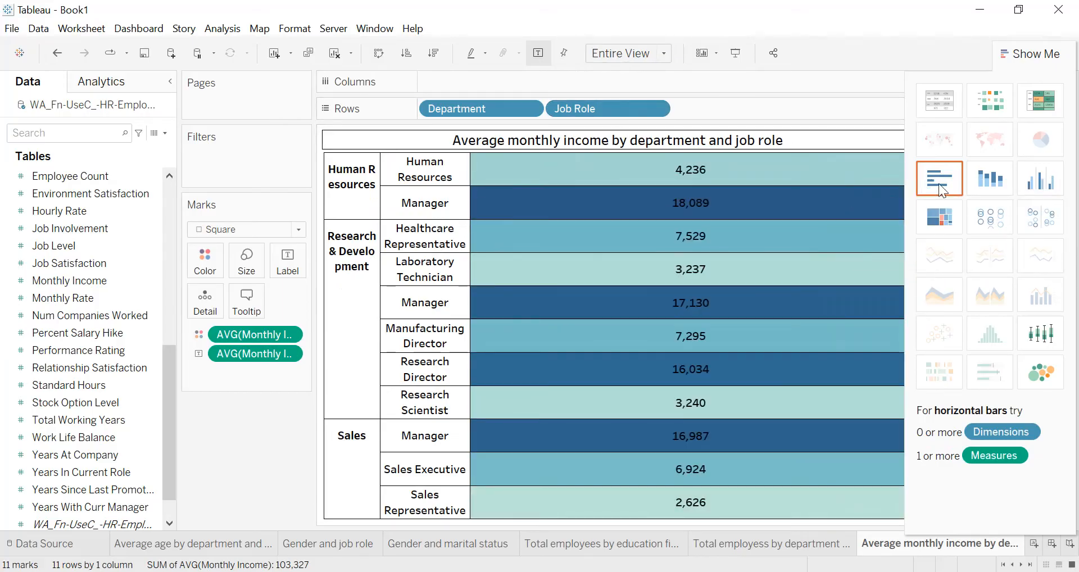
{"action": "left_click", "coordinate": [1036, 53]}
{"action": "left_click", "coordinate": [1045, 84]}
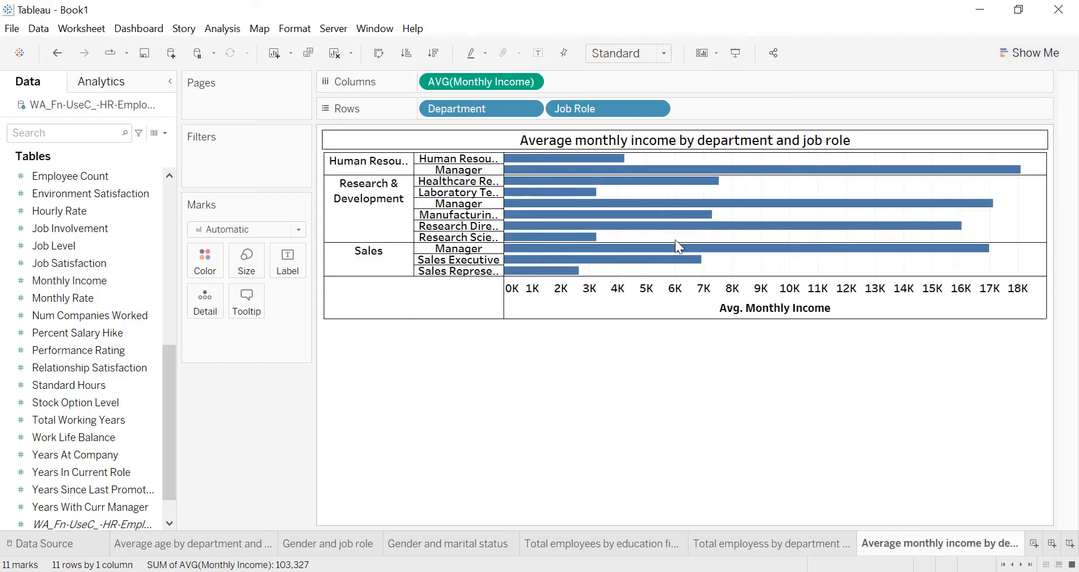
{"action": "left_click", "coordinate": [614, 54]}
{"action": "left_click", "coordinate": [619, 114]}
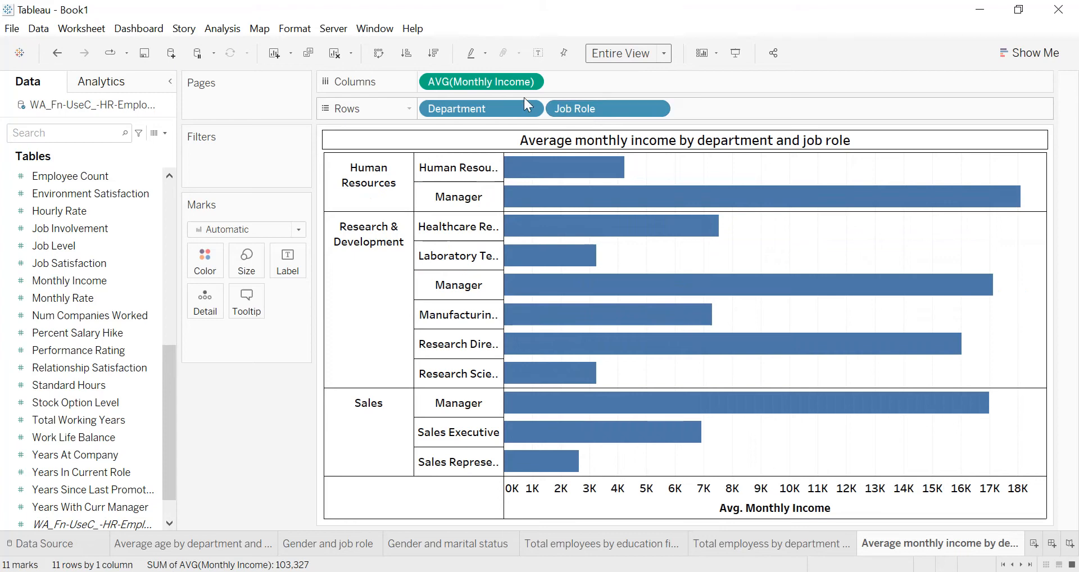
- Label the bars with average monthly income and set the default pane's horizontal alignment to Automatic
{"action": "left_click_drag", "start_coordinate": [484, 82], "coordinate": [298, 273]}
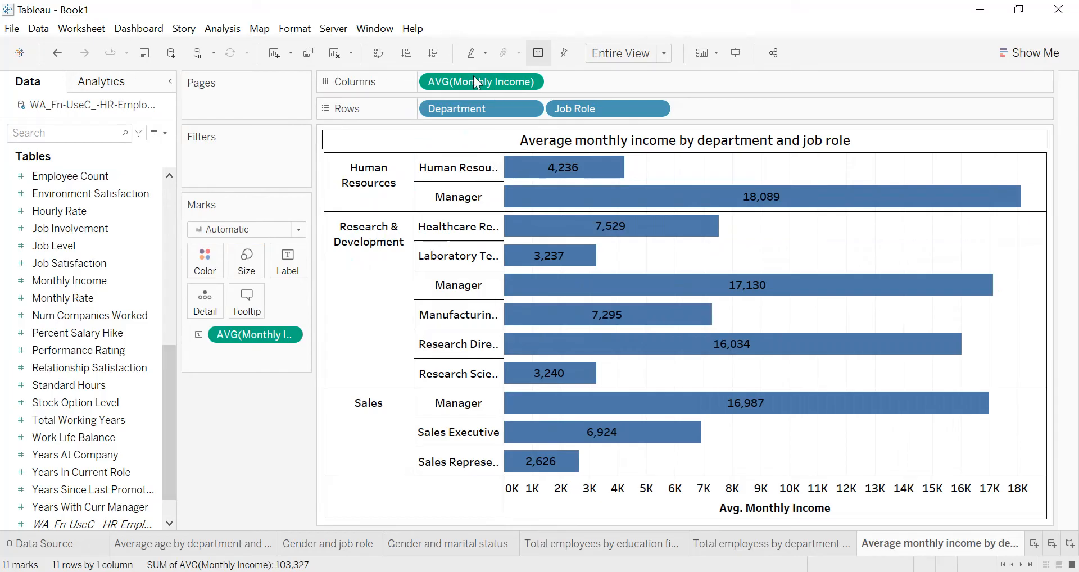
{"action": "left_click", "coordinate": [302, 30]}
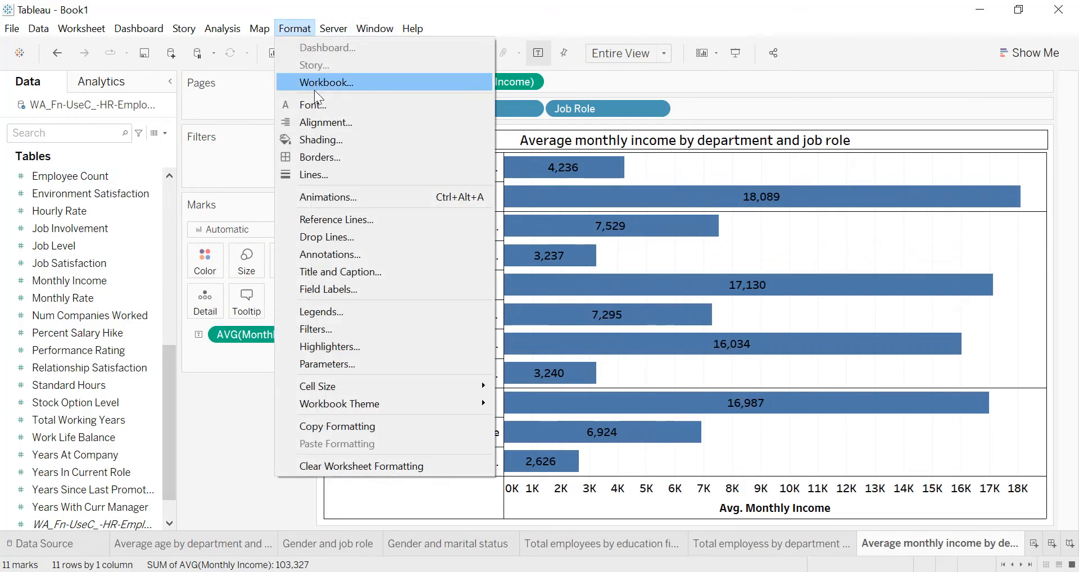
{"action": "left_click", "coordinate": [320, 125]}
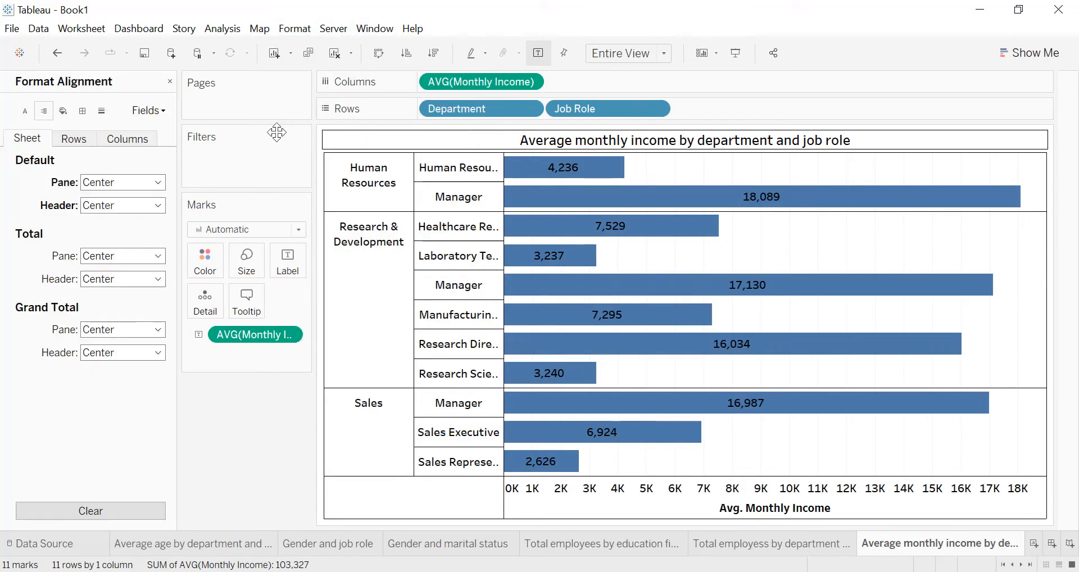
{"action": "left_click", "coordinate": [125, 183]}
{"action": "left_click", "coordinate": [122, 220]}
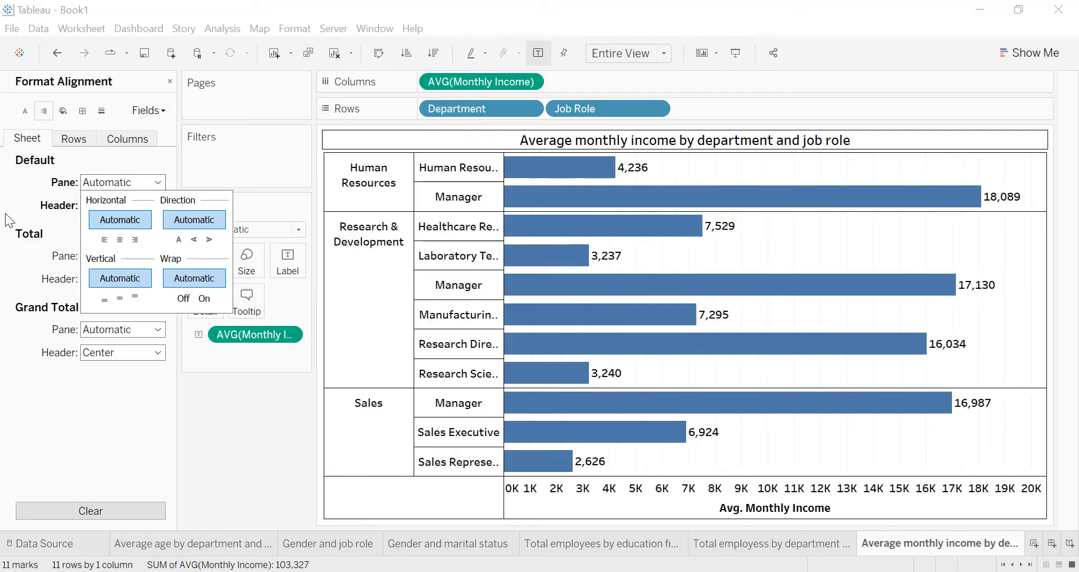
{"action": "left_click", "coordinate": [9, 221]}
- Widen the Department and Job Role header columns so their full names fit
{"action": "mouse_move", "coordinate": [509, 206]}
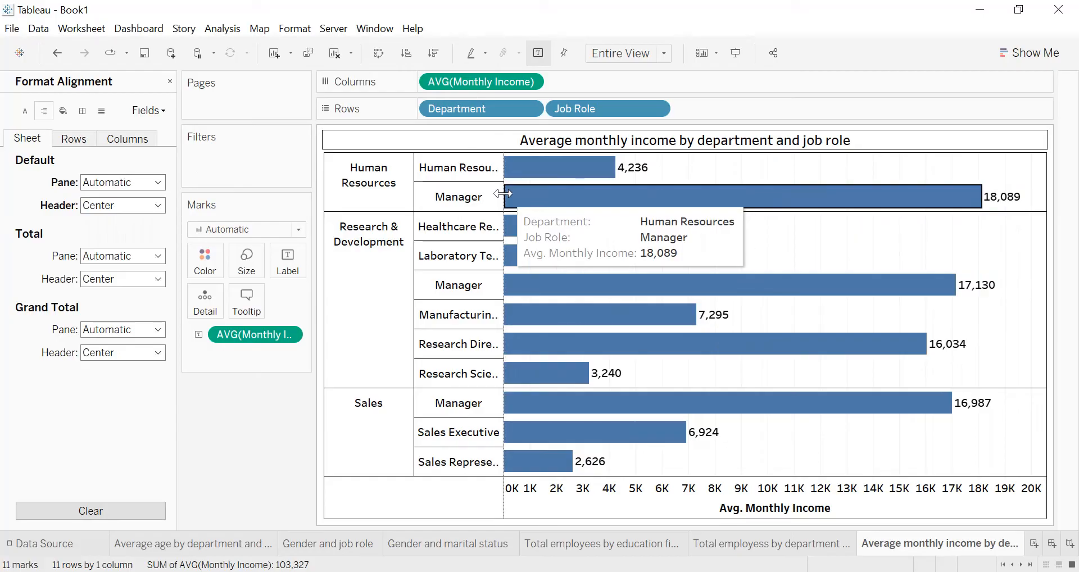
{"action": "left_click_drag", "start_coordinate": [503, 199], "coordinate": [645, 194]}
{"action": "left_click_drag", "start_coordinate": [414, 199], "coordinate": [486, 201]}
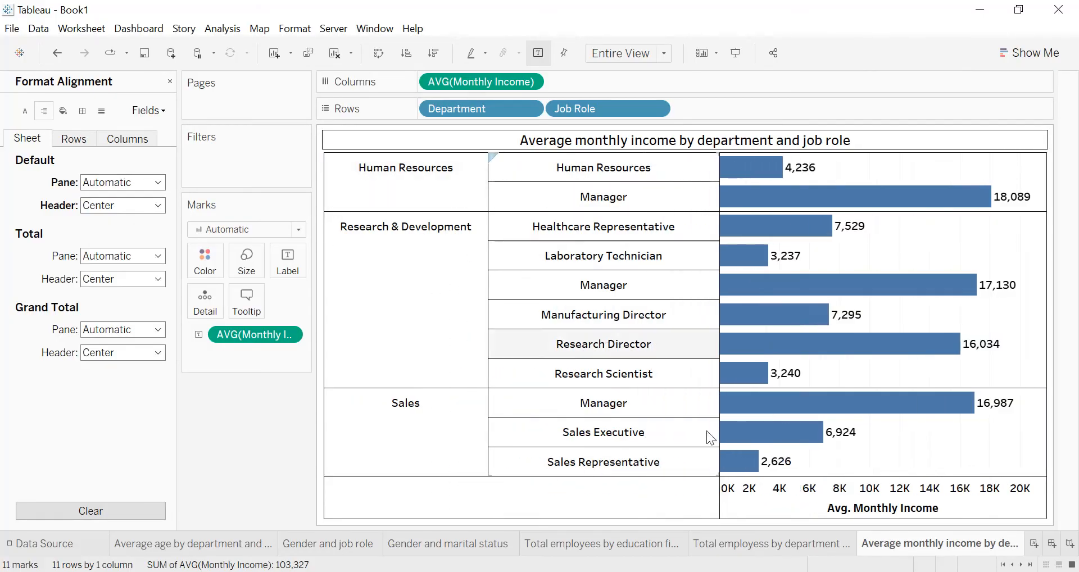
- Remove the Avg. Monthly Income axis title and sort the job roles in descending order of average monthly income
{"action": "double_click", "coordinate": [888, 508]}
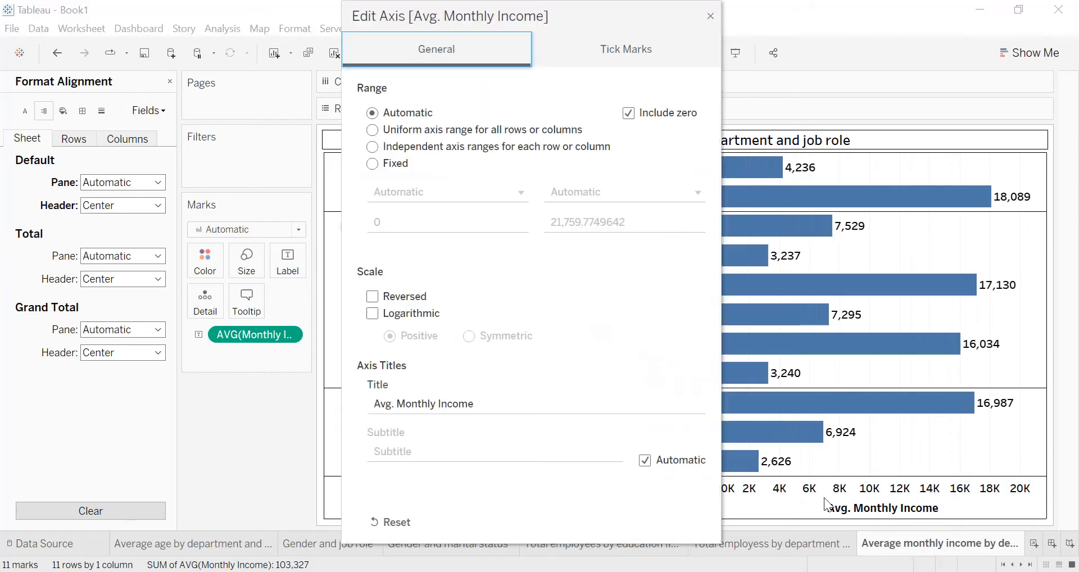
{"action": "key", "text": "BackSpace"}
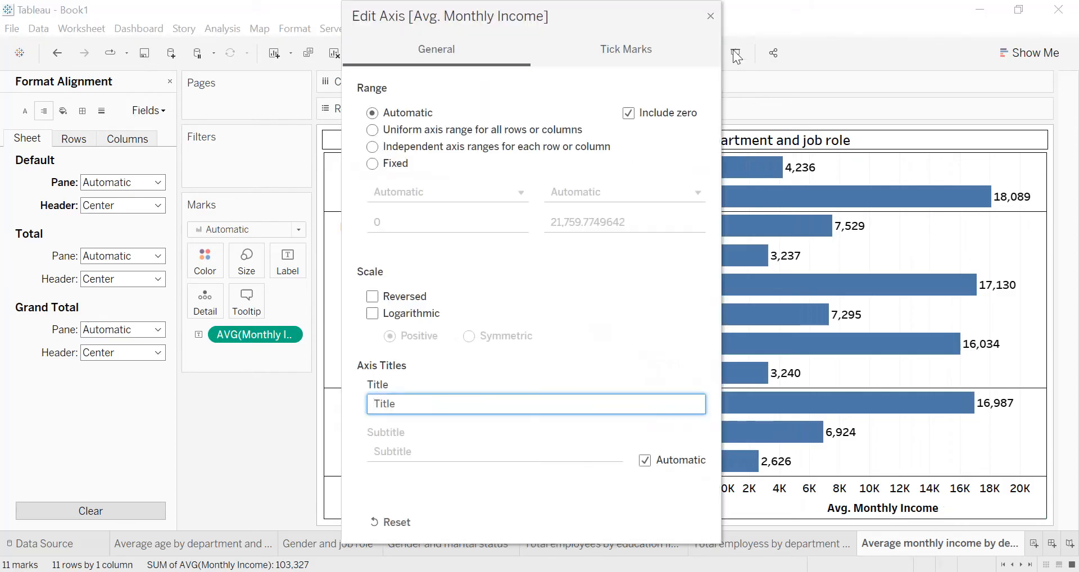
{"action": "left_click", "coordinate": [711, 17]}
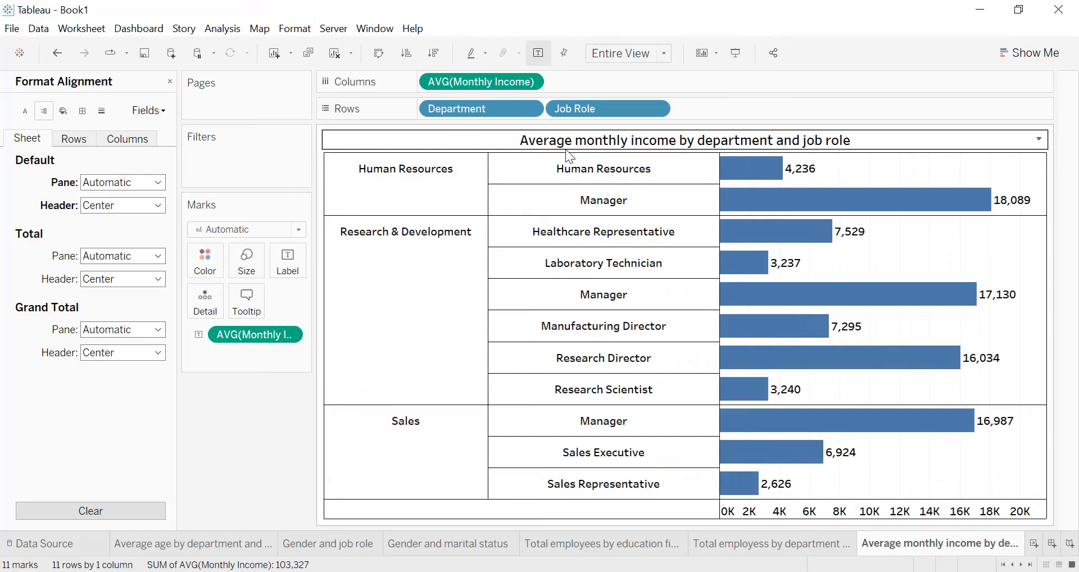
{"action": "left_click", "coordinate": [423, 55]}
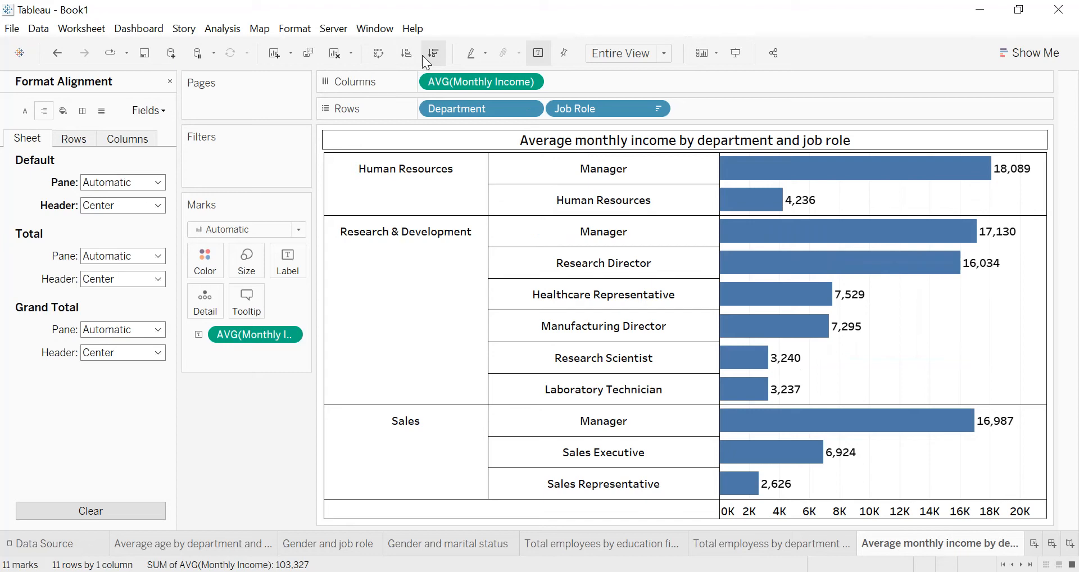
- Create a new worksheet with Num Companies Worked as a dimension on Columns
{"action": "left_click", "coordinate": [1039, 545]}
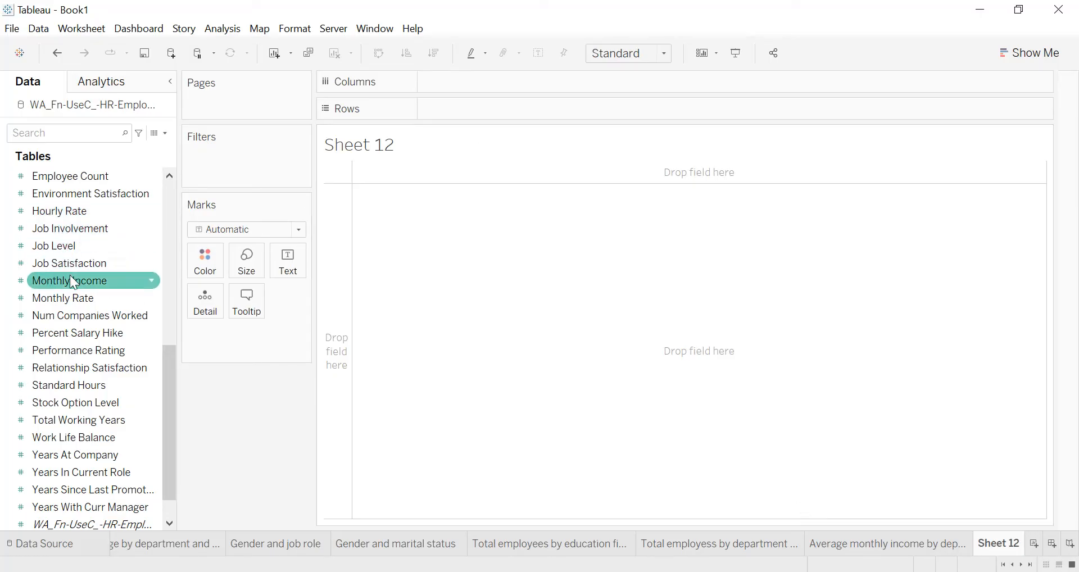
{"action": "scroll", "coordinate": [84, 298], "scroll_direction": "down", "scroll_amount": 1}
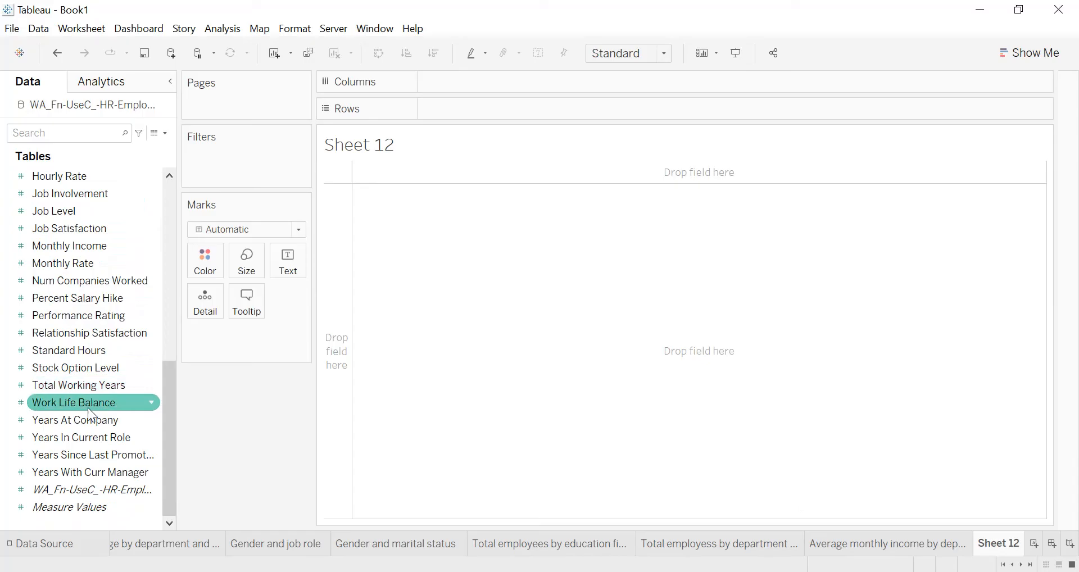
{"action": "scroll", "coordinate": [75, 427], "scroll_direction": "up", "scroll_amount": 5}
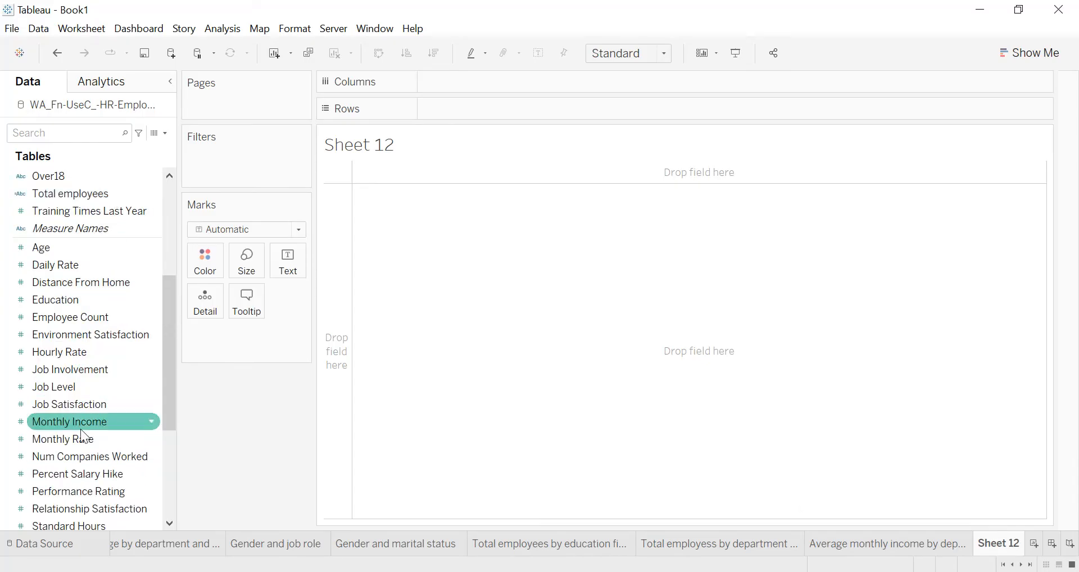
{"action": "left_click_drag", "start_coordinate": [82, 457], "coordinate": [508, 86]}
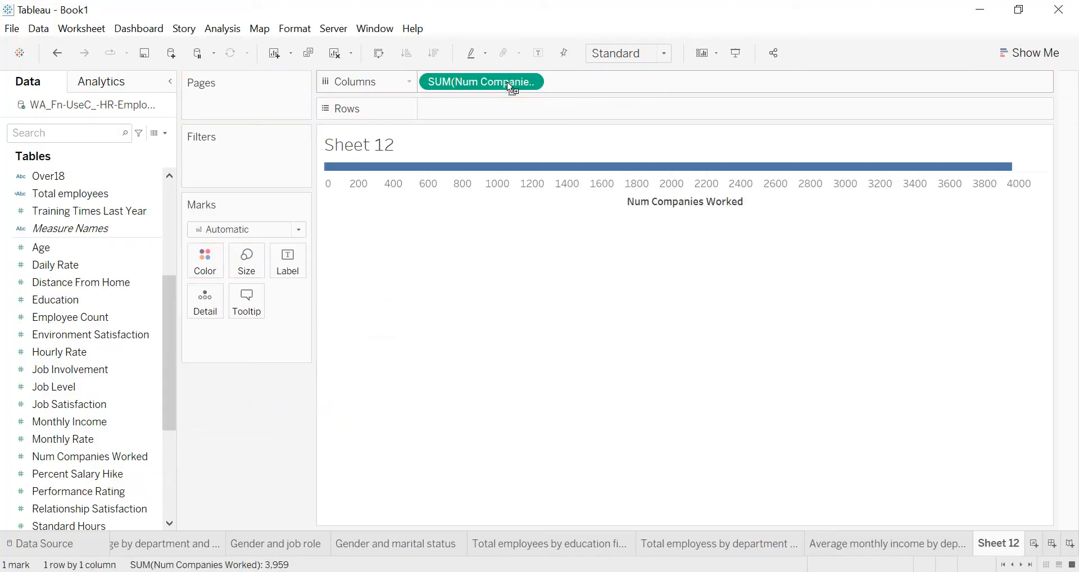
{"action": "left_click", "coordinate": [537, 83]}
{"action": "left_click", "coordinate": [497, 218]}
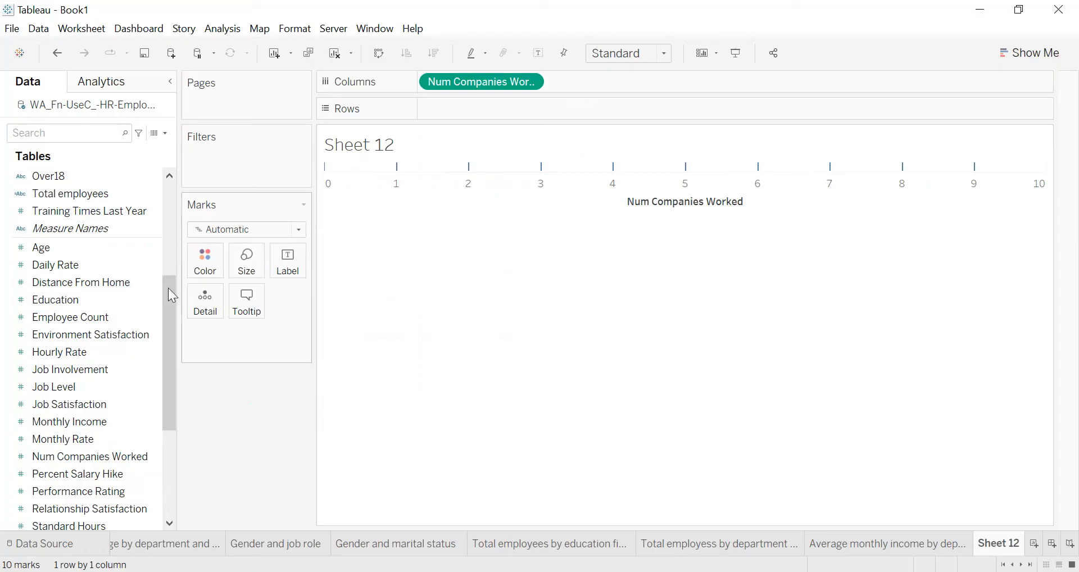
- Add Gender to Rows and change its aggregation to Count
{"action": "scroll", "coordinate": [79, 289], "scroll_direction": "up", "scroll_amount": 4}
{"action": "left_click_drag", "start_coordinate": [69, 316], "coordinate": [482, 120]}
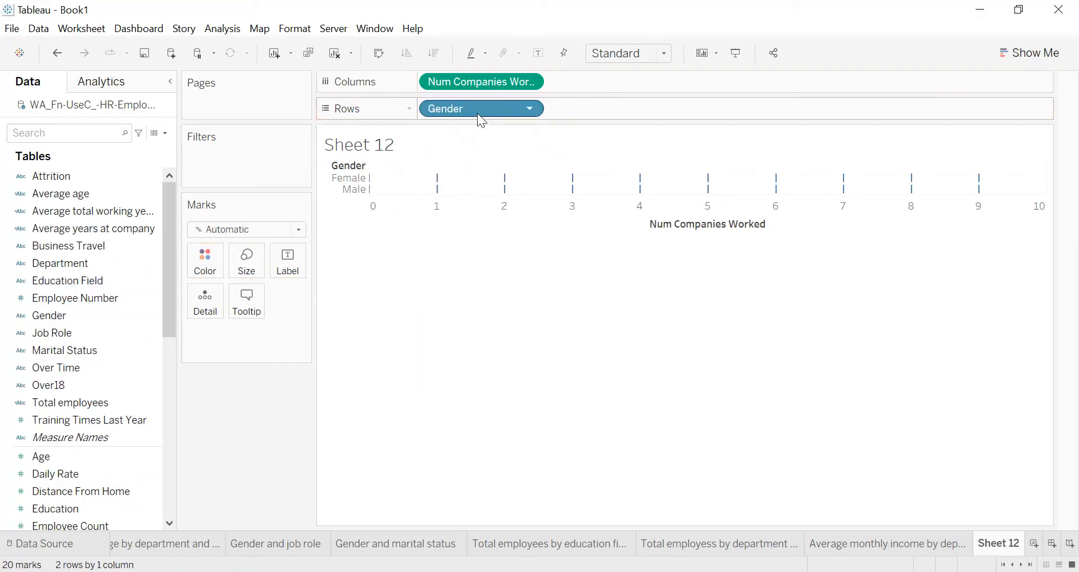
{"action": "left_click", "coordinate": [530, 110]}
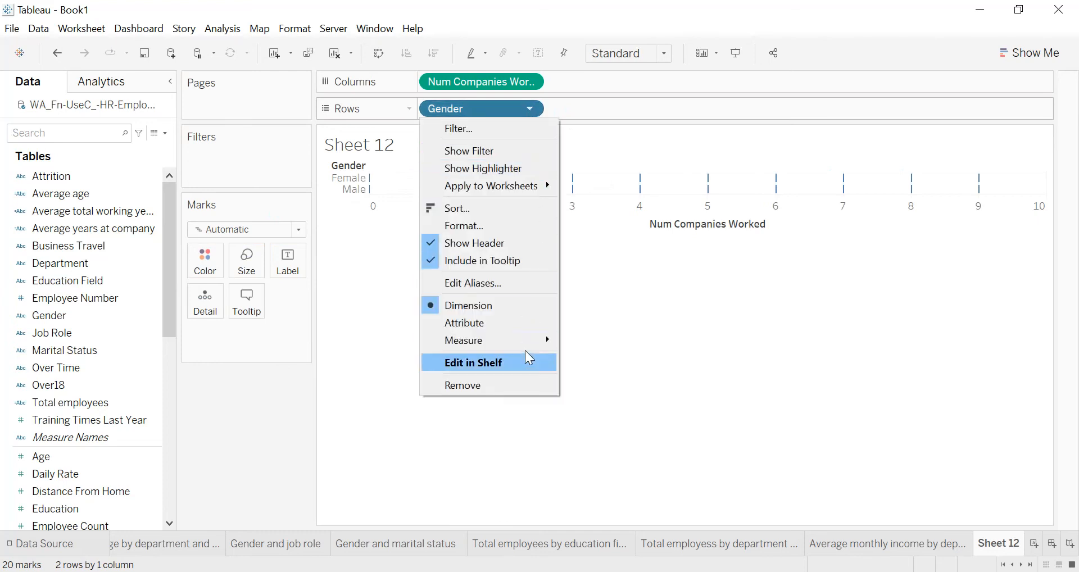
{"action": "mouse_move", "coordinate": [524, 343]}
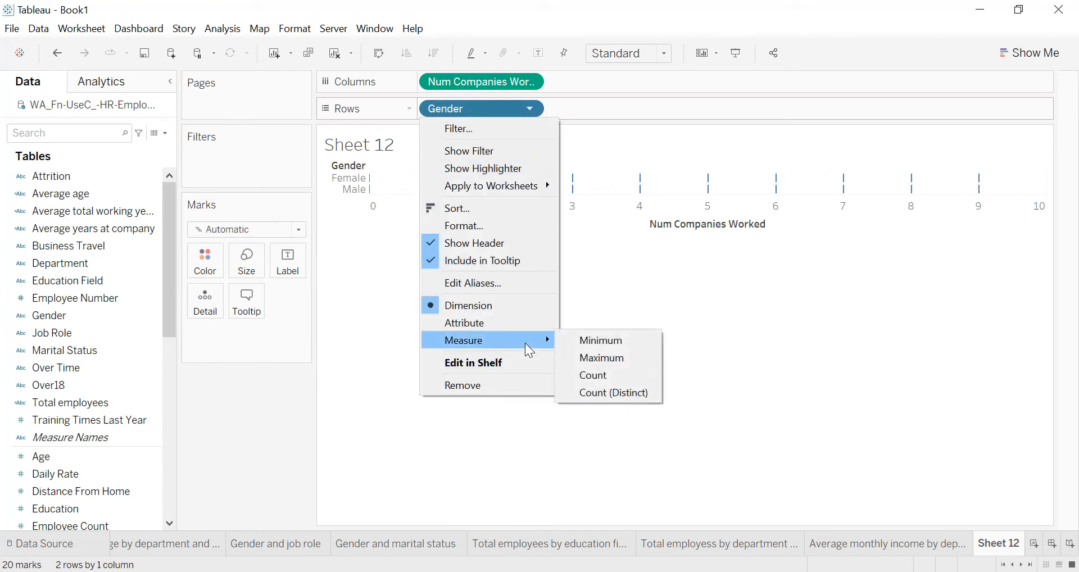
{"action": "left_click", "coordinate": [595, 375]}
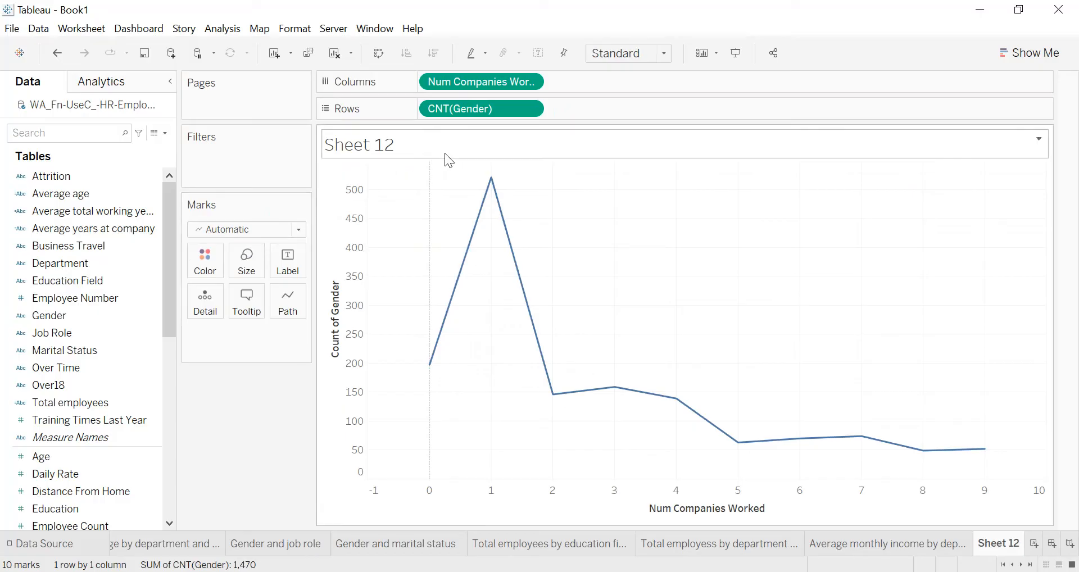
- Color the lines by Gender and label each line with its gender
{"action": "left_click", "coordinate": [96, 321]}
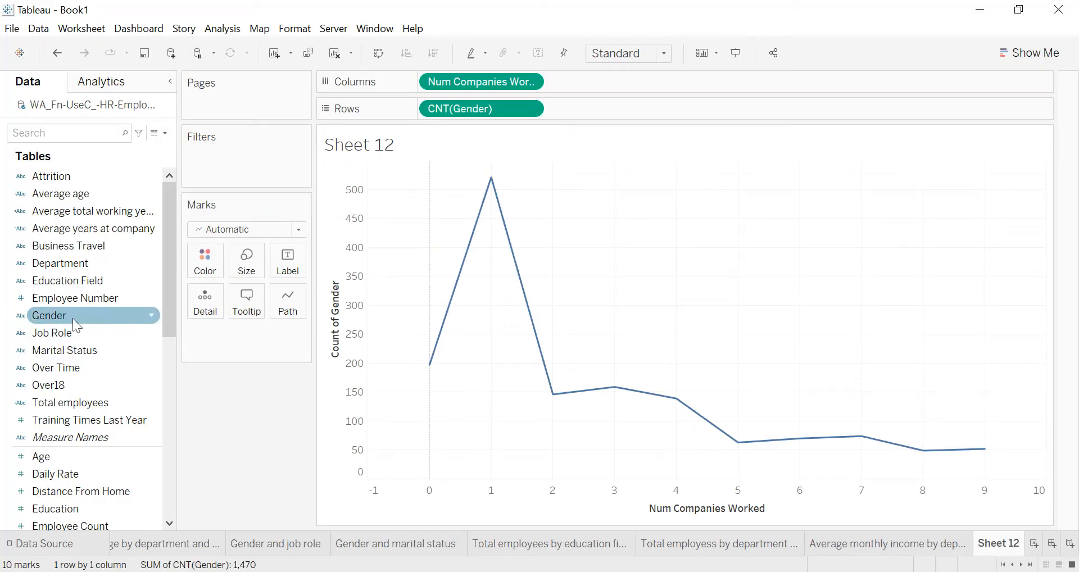
{"action": "left_click_drag", "start_coordinate": [65, 313], "coordinate": [207, 275]}
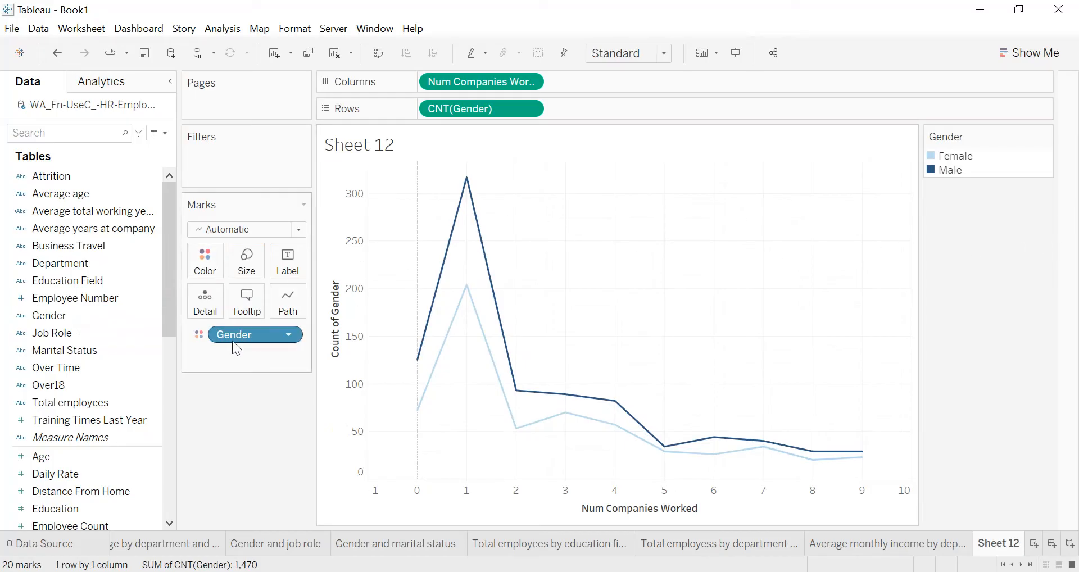
{"action": "left_click_drag", "start_coordinate": [235, 338], "coordinate": [287, 262]}
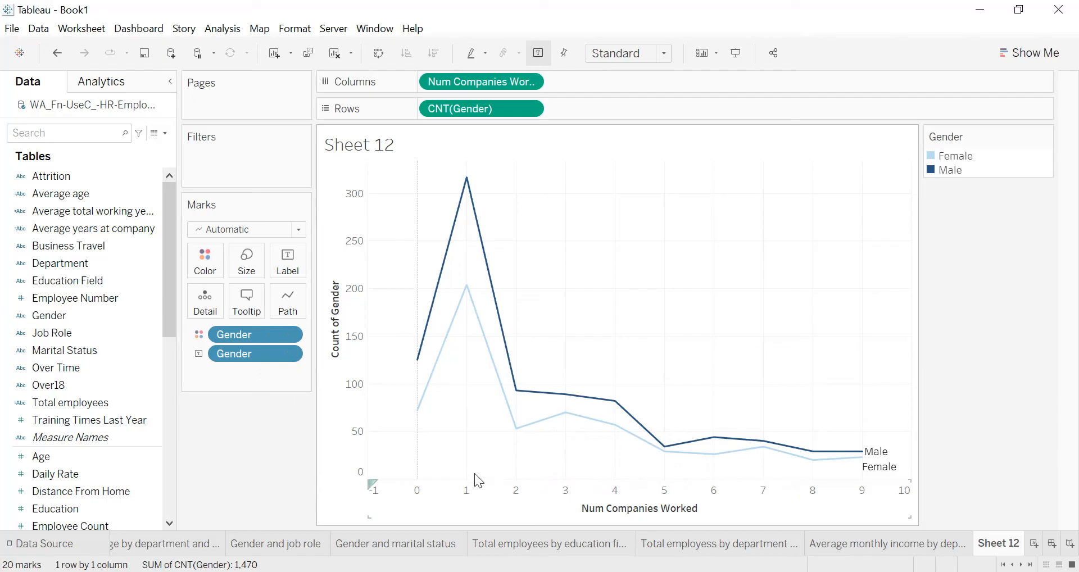
- Hide the Gender color legend card
{"action": "mouse_move", "coordinate": [467, 304]}
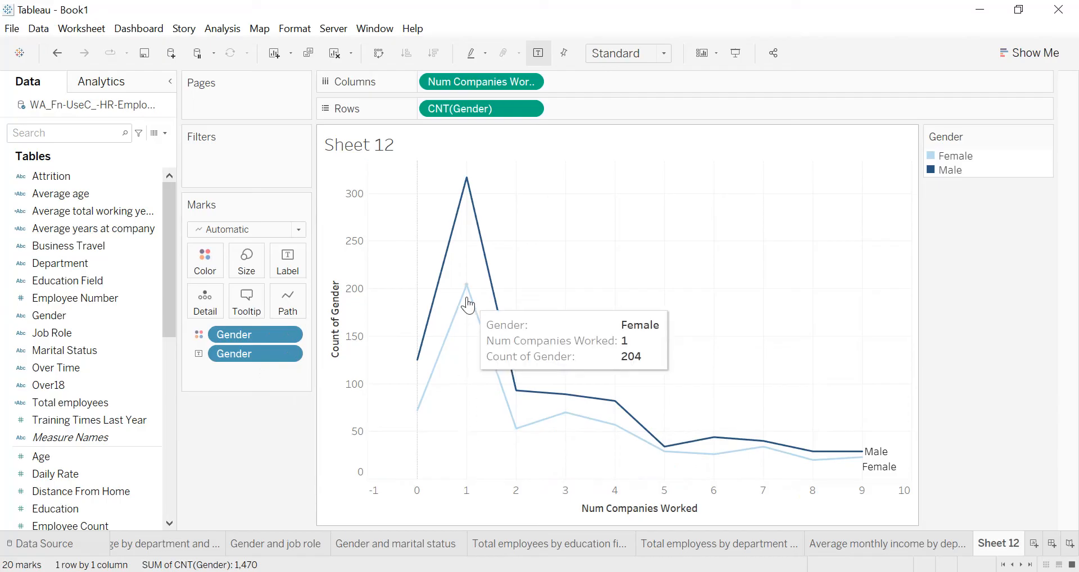
{"action": "mouse_move", "coordinate": [463, 196]}
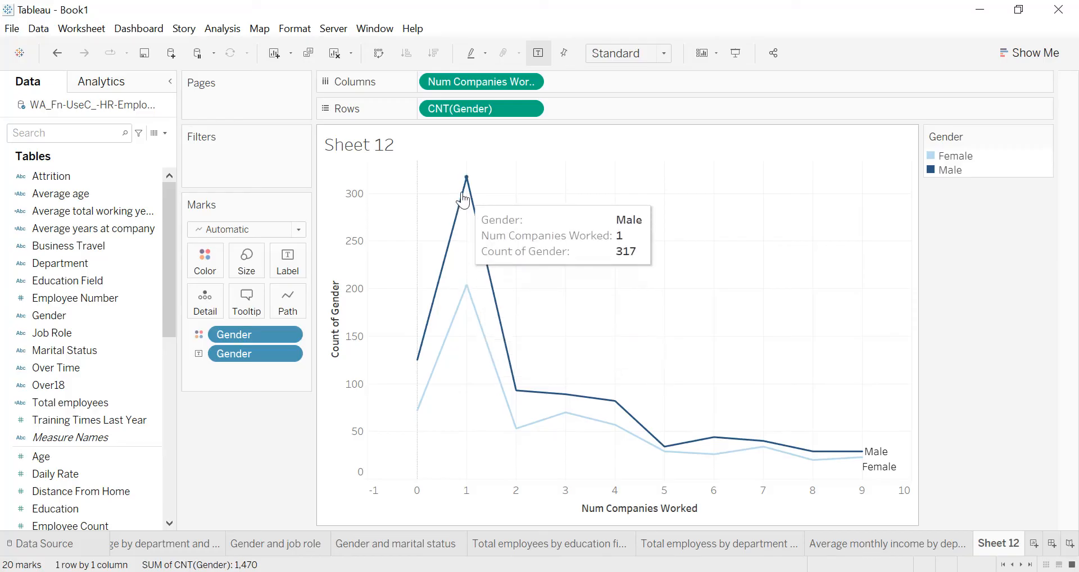
{"action": "mouse_move", "coordinate": [518, 397]}
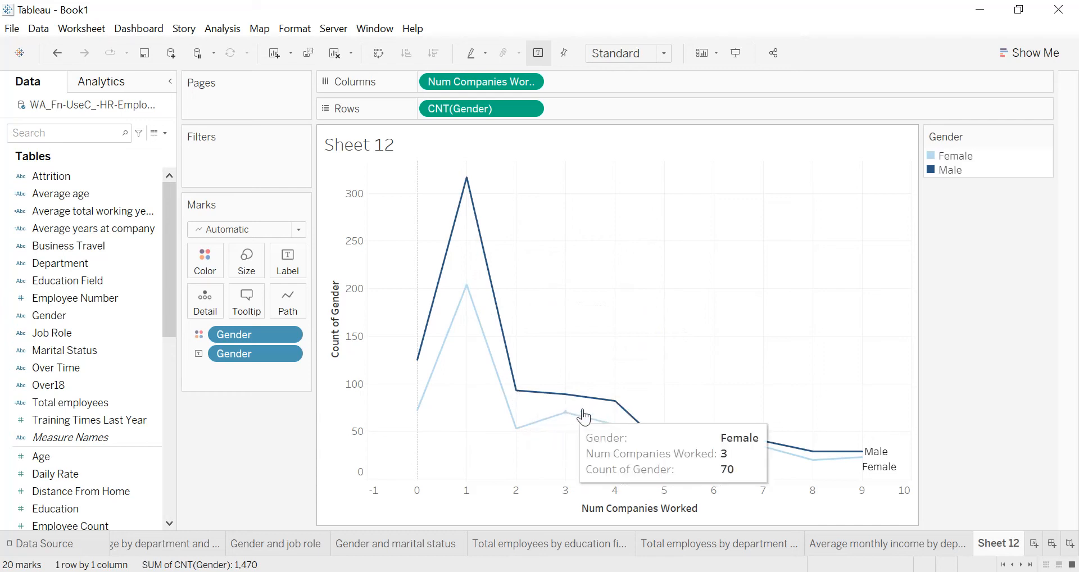
{"action": "mouse_move", "coordinate": [863, 471]}
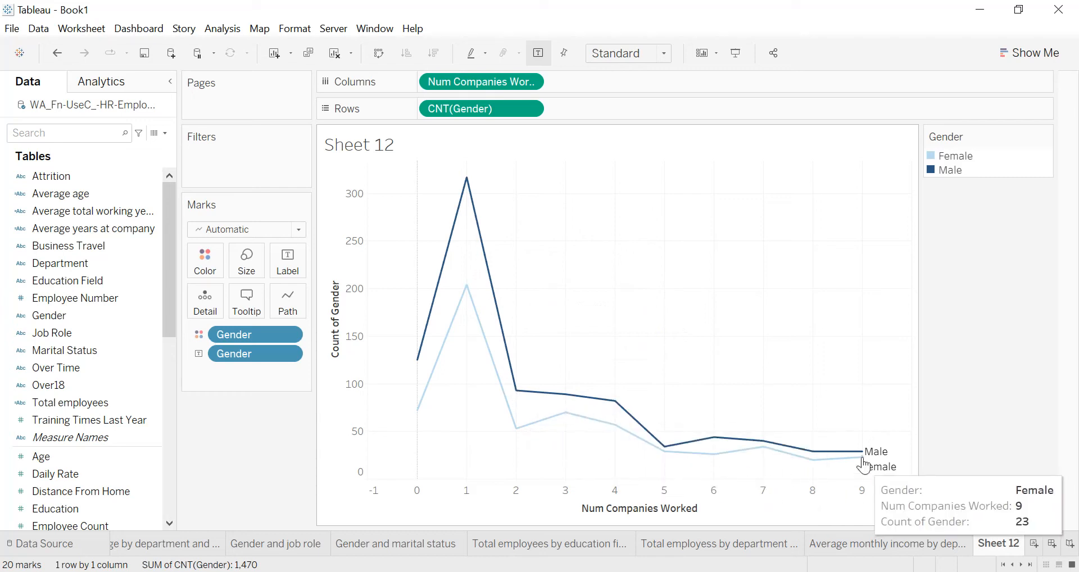
{"action": "left_click", "coordinate": [1045, 137]}
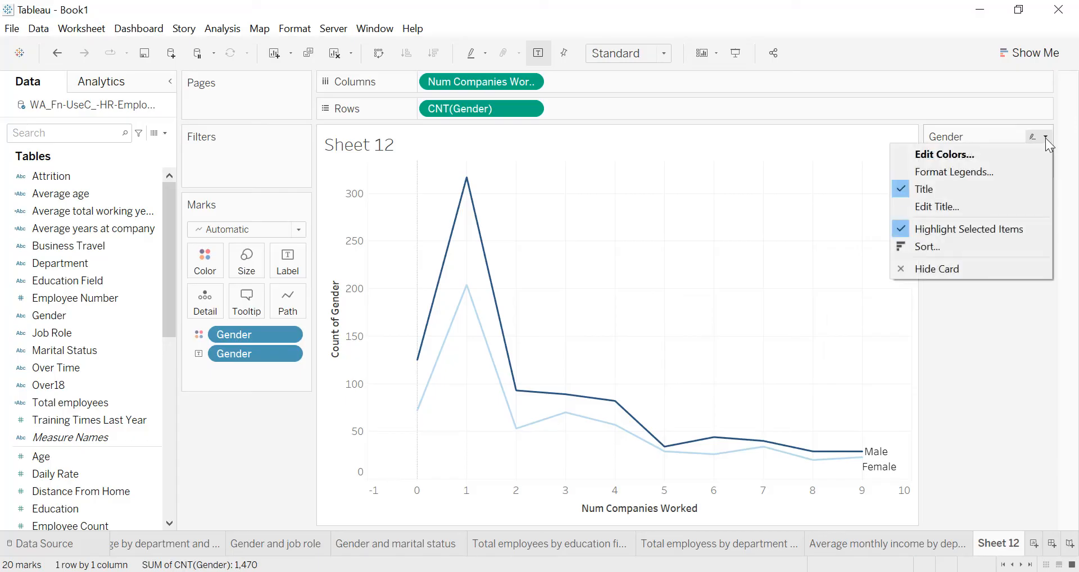
{"action": "left_click", "coordinate": [971, 274]}
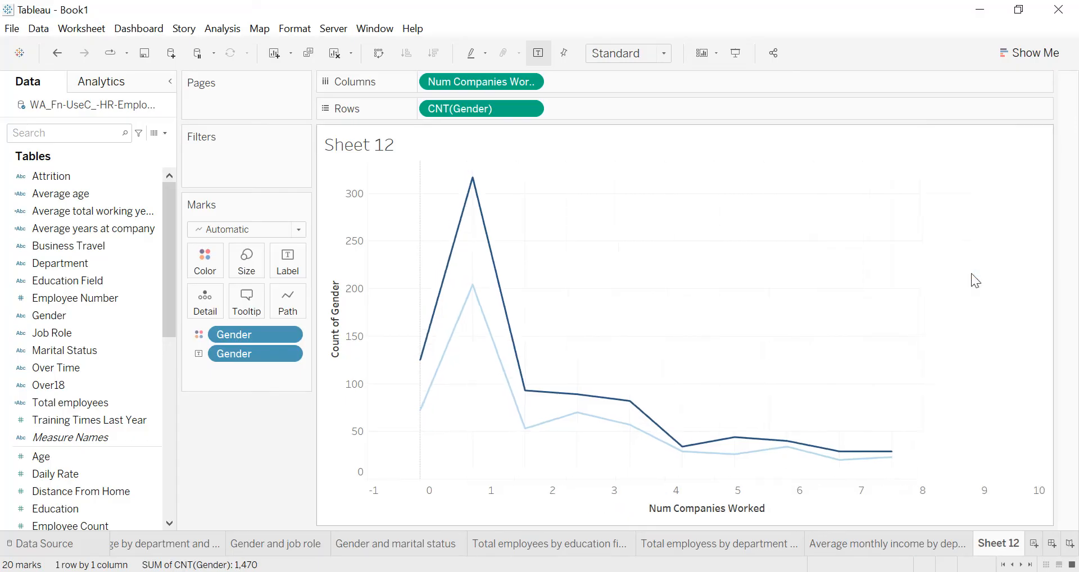
- Remove the title from the Num Companies Worked axis
{"action": "left_click", "coordinate": [734, 510]}
{"action": "right_click", "coordinate": [713, 505]}
{"action": "left_click", "coordinate": [770, 399]}
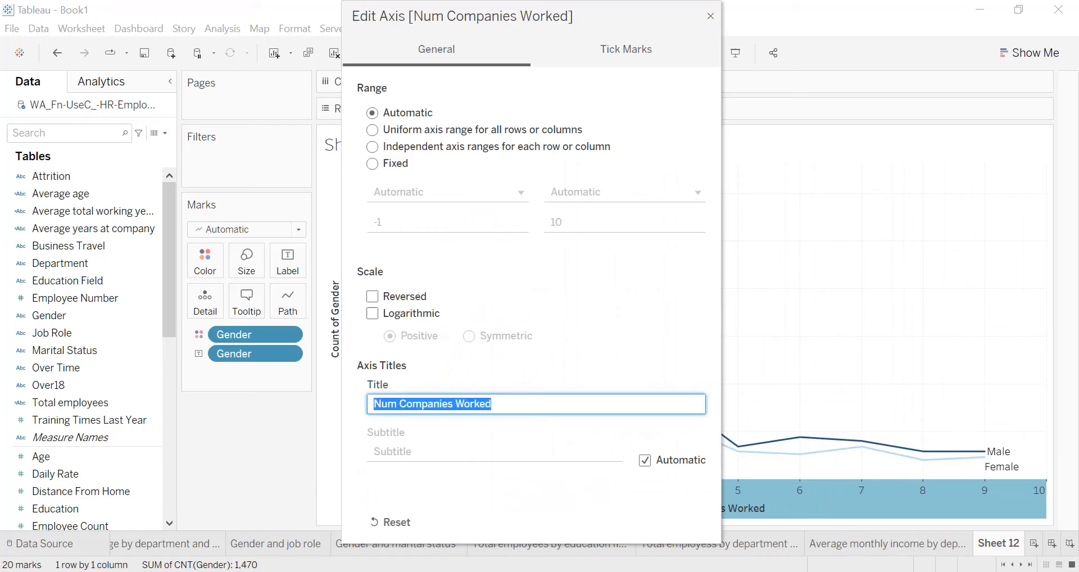
{"action": "key", "text": "BackSpace"}
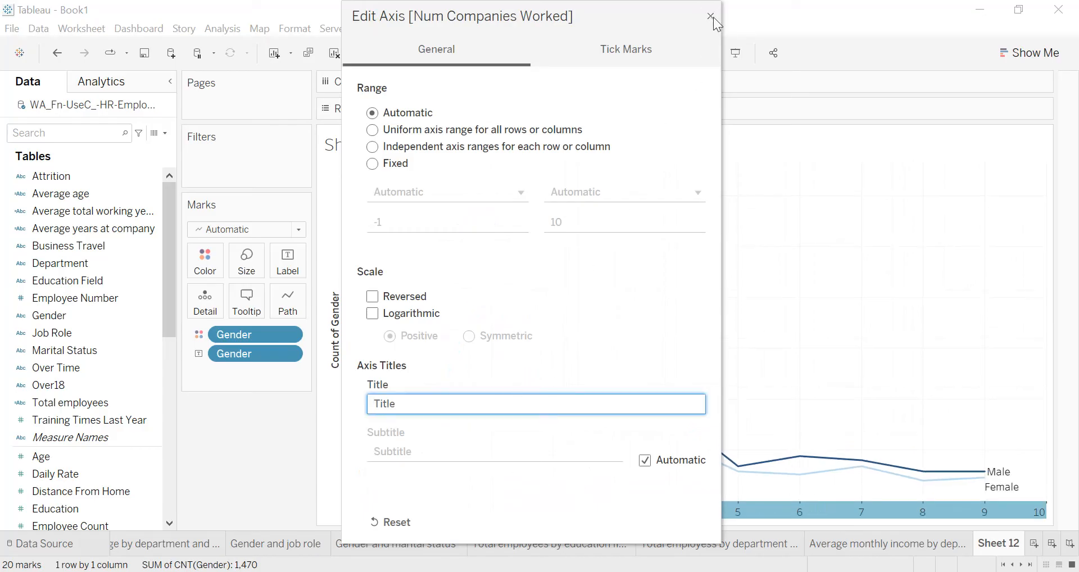
{"action": "left_click", "coordinate": [710, 15]}
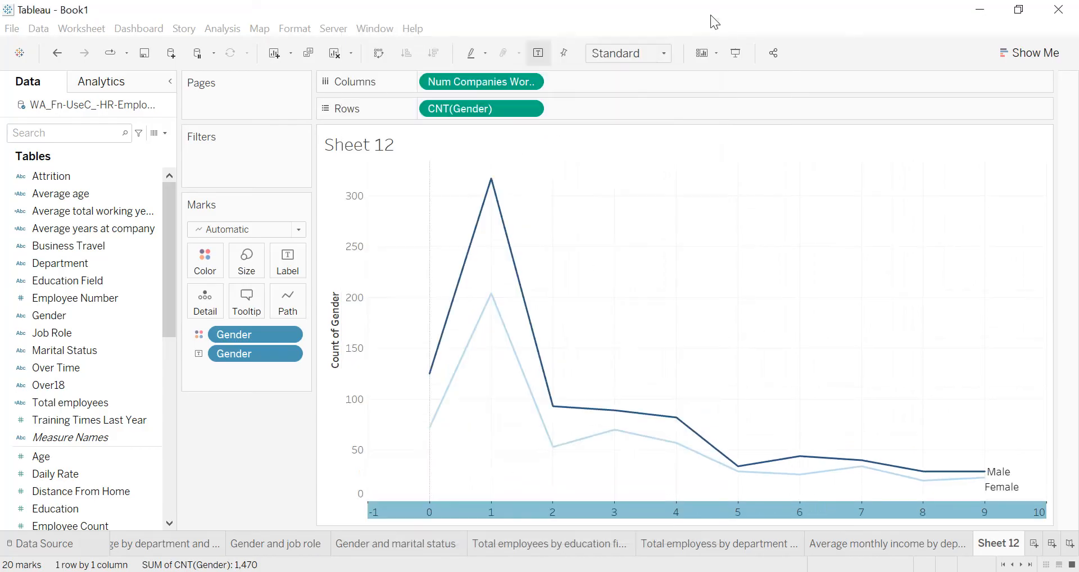
- Rename the worksheet as "Number companies worked for"
{"action": "double_click", "coordinate": [993, 544]}
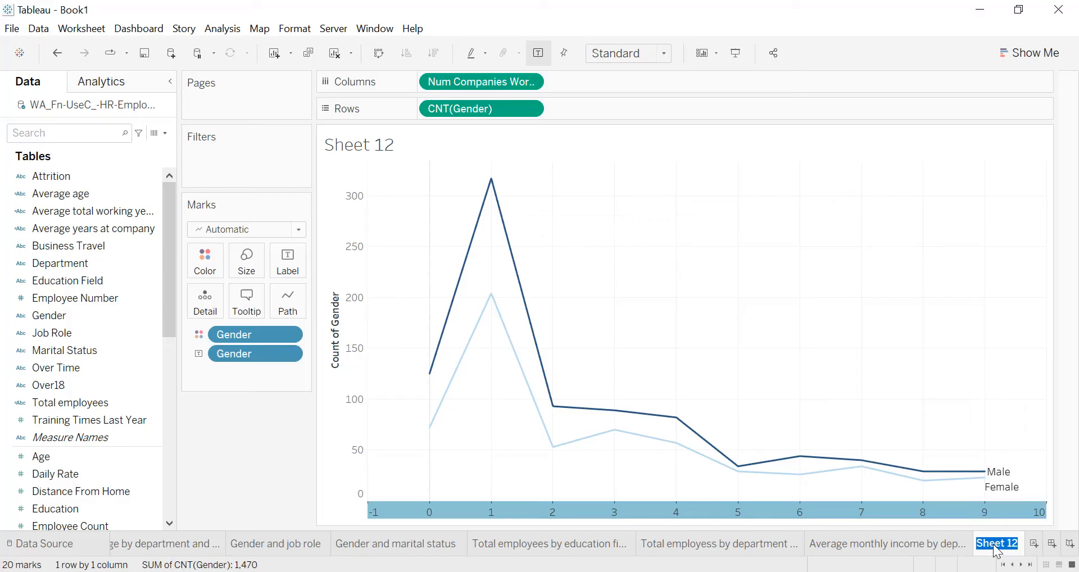
{"action": "type", "text": "Number compani"}
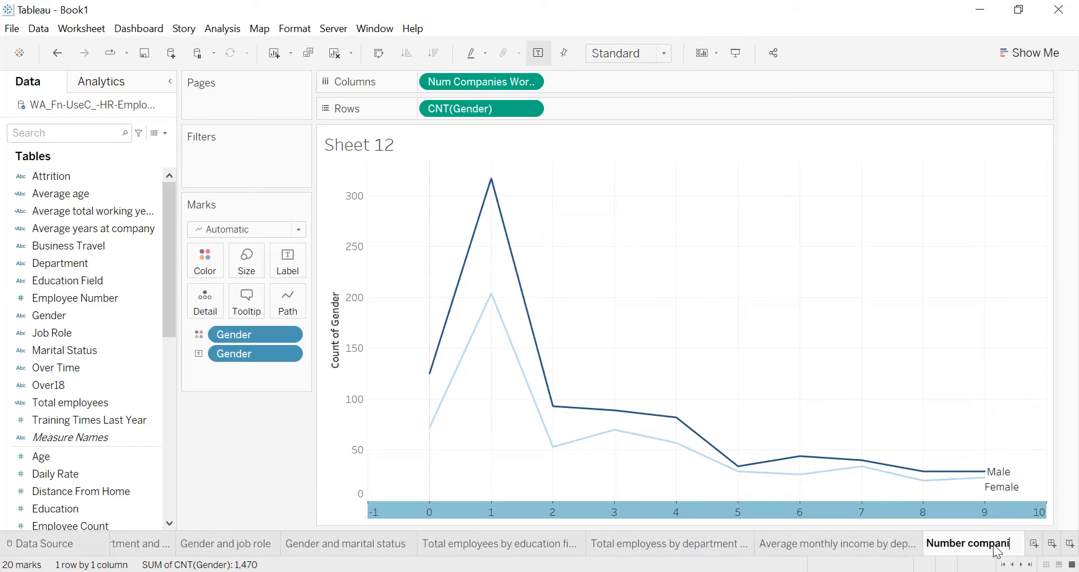
{"action": "type", "text": "es work"}
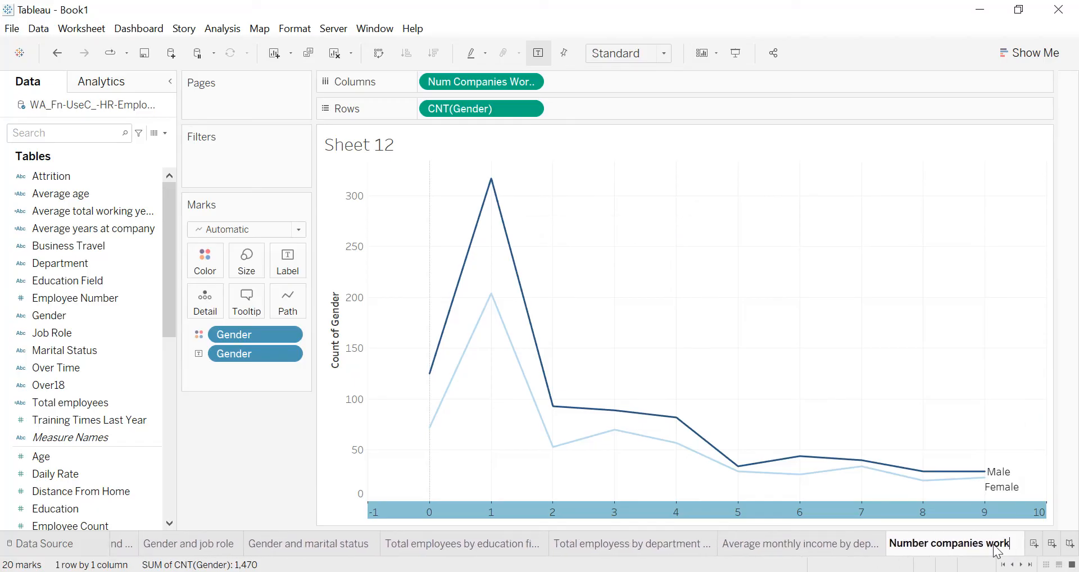
{"action": "type", "text": "ed for"}
{"action": "key", "text": "Return"}
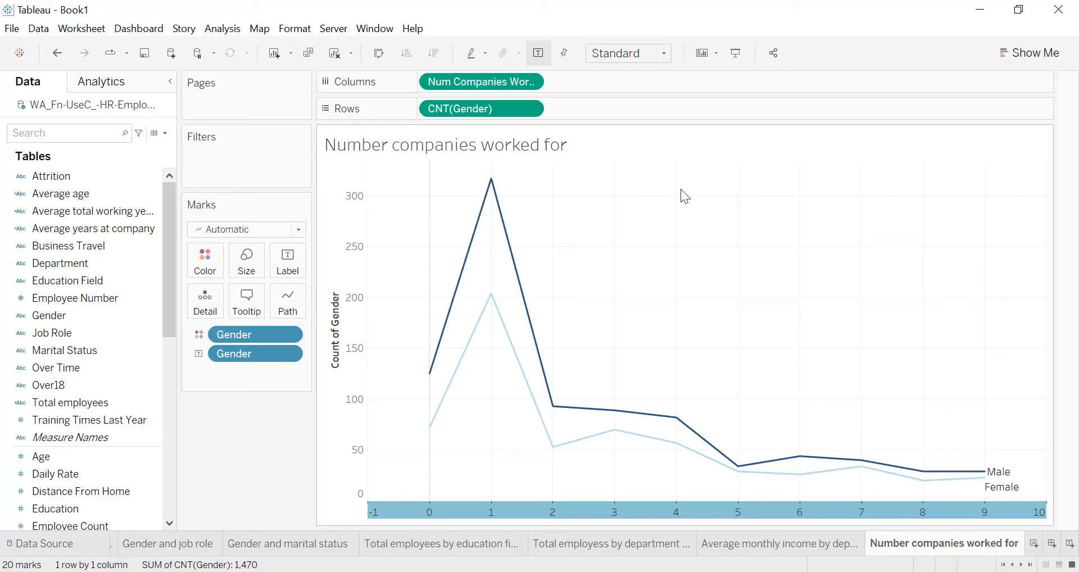
- Format the worksheet title as centered, bold, size 12 and black
{"action": "double_click", "coordinate": [576, 144]}
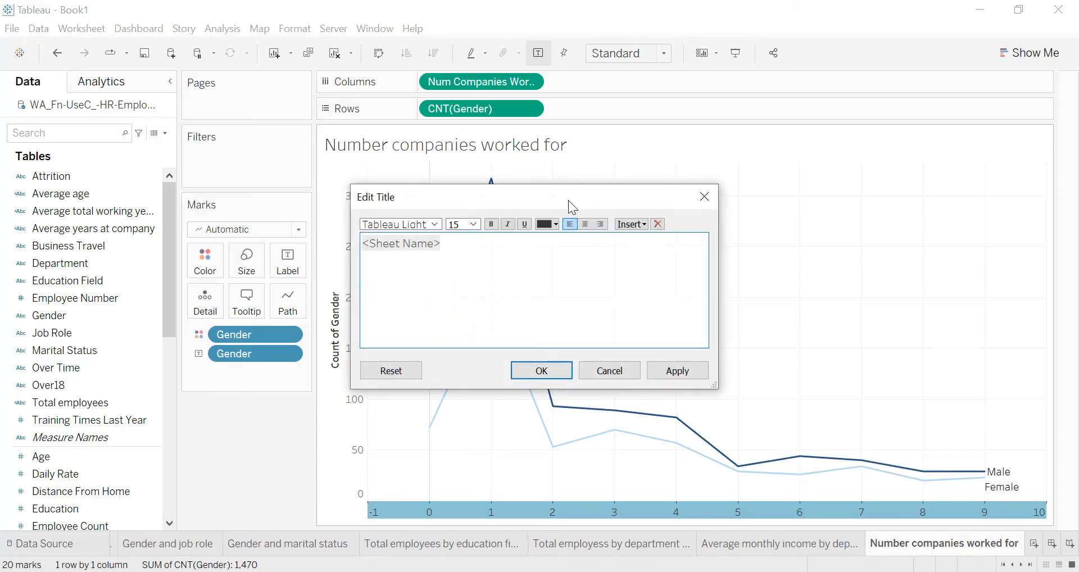
{"action": "key", "text": "ctrl+a"}
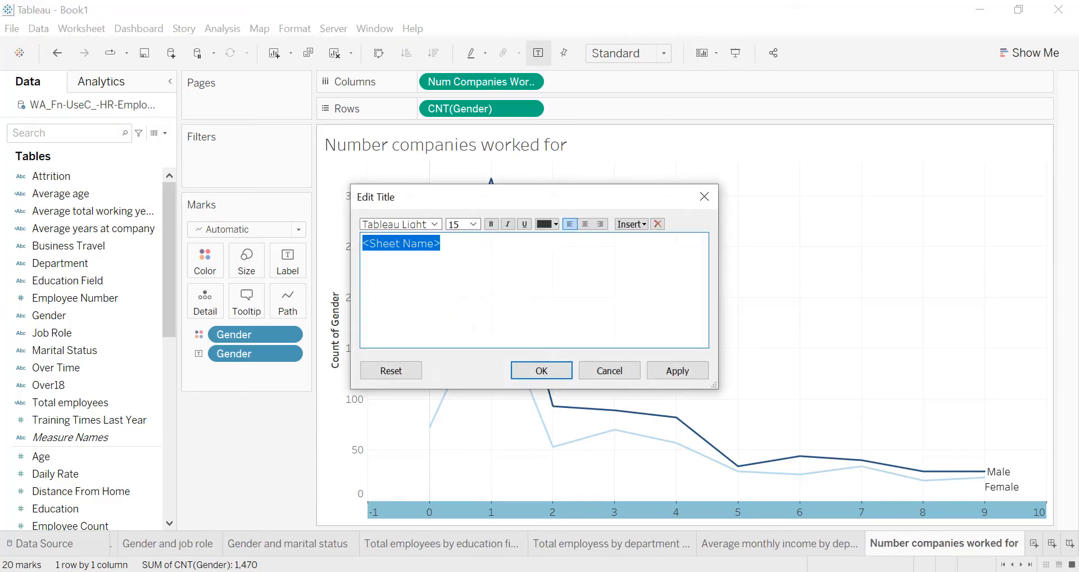
{"action": "left_click", "coordinate": [585, 223]}
{"action": "left_click", "coordinate": [491, 223]}
{"action": "left_click", "coordinate": [474, 224]}
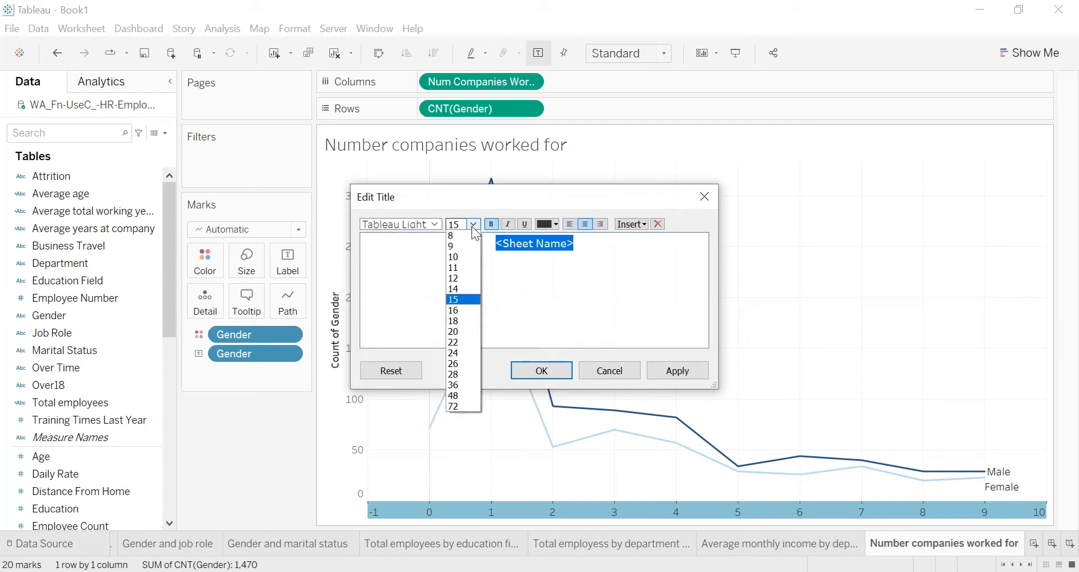
{"action": "left_click", "coordinate": [462, 278]}
{"action": "left_click", "coordinate": [555, 223]}
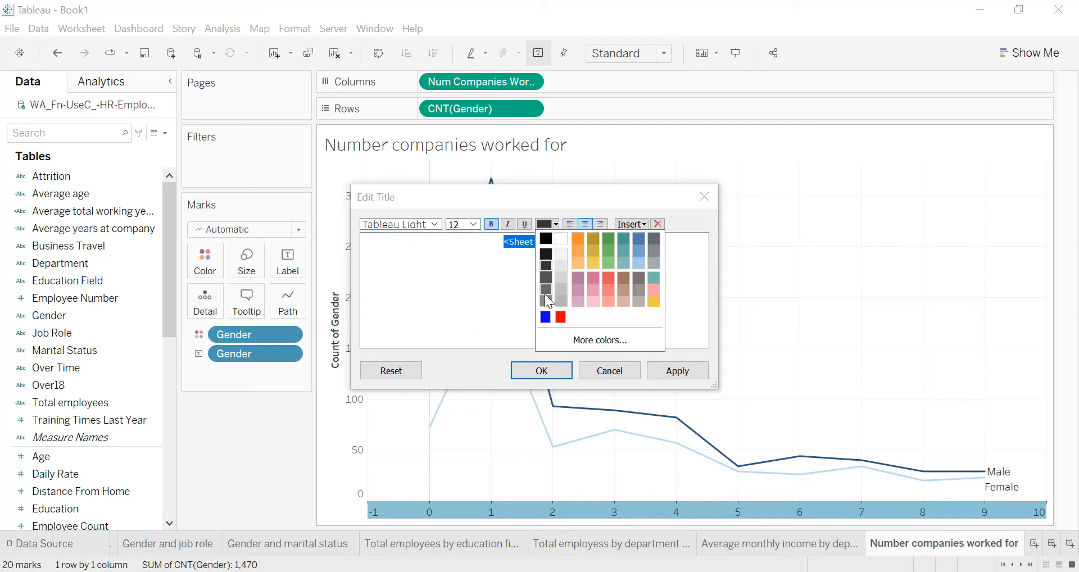
{"action": "left_click", "coordinate": [545, 239]}
{"action": "left_click", "coordinate": [678, 371]}
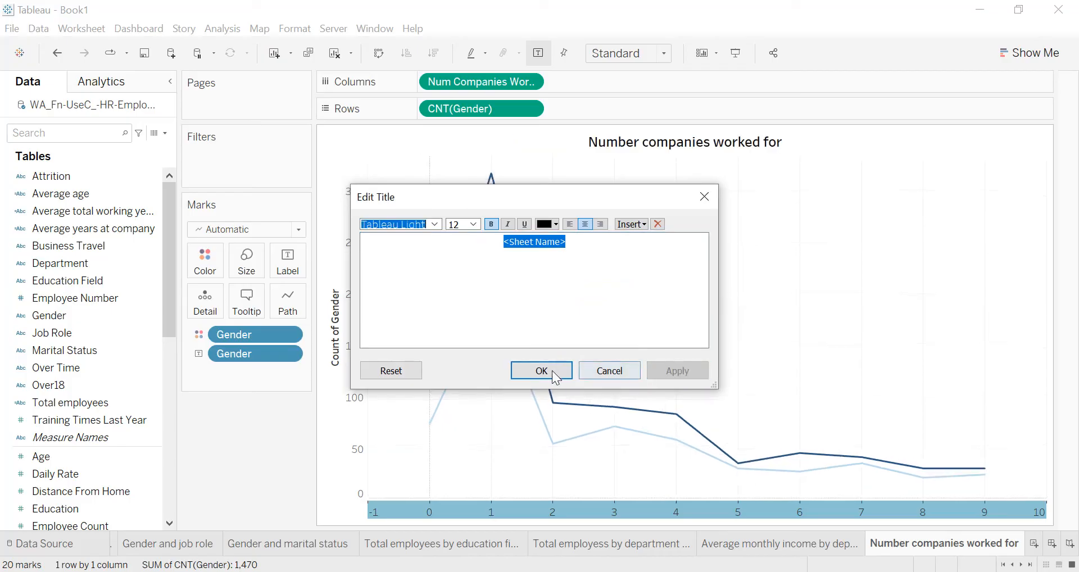
{"action": "left_click", "coordinate": [541, 371]}
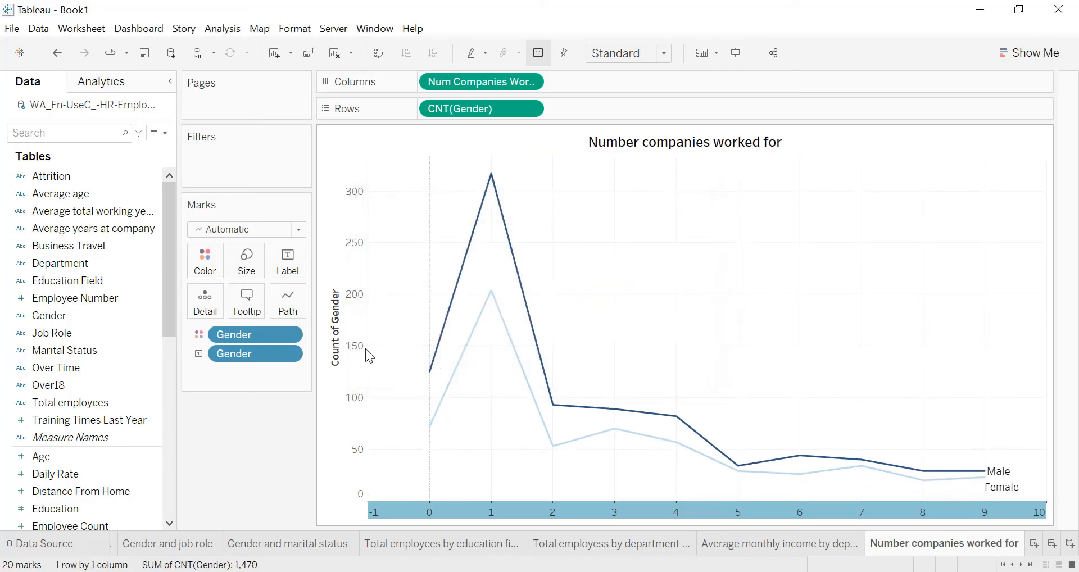
- Remove the title from the Count of Gender axis
{"action": "right_click", "coordinate": [334, 326]}
{"action": "left_click", "coordinate": [393, 338]}
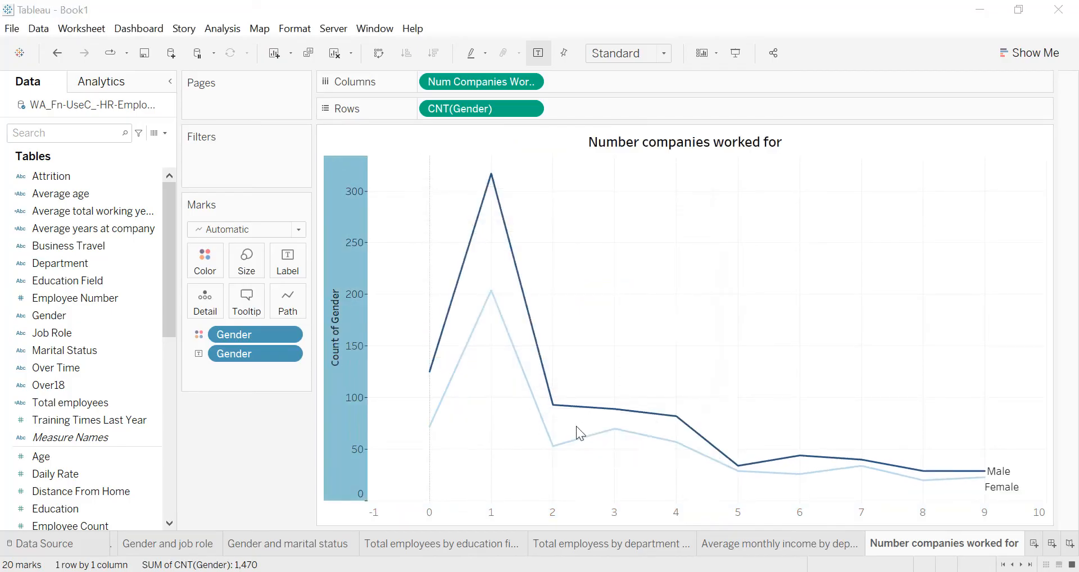
{"action": "key", "text": "BackSpace"}
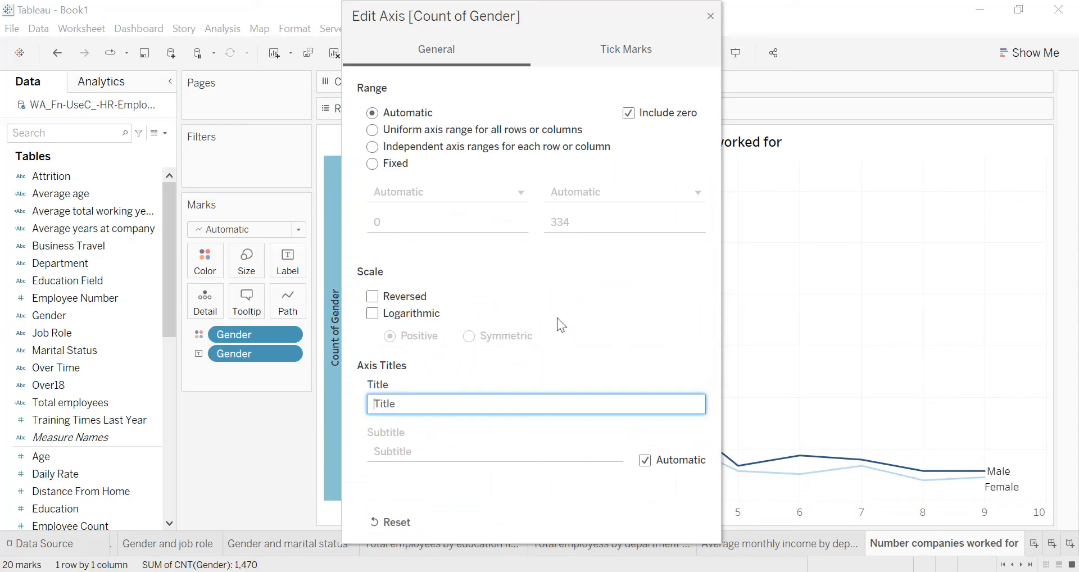
{"action": "left_click", "coordinate": [711, 17]}
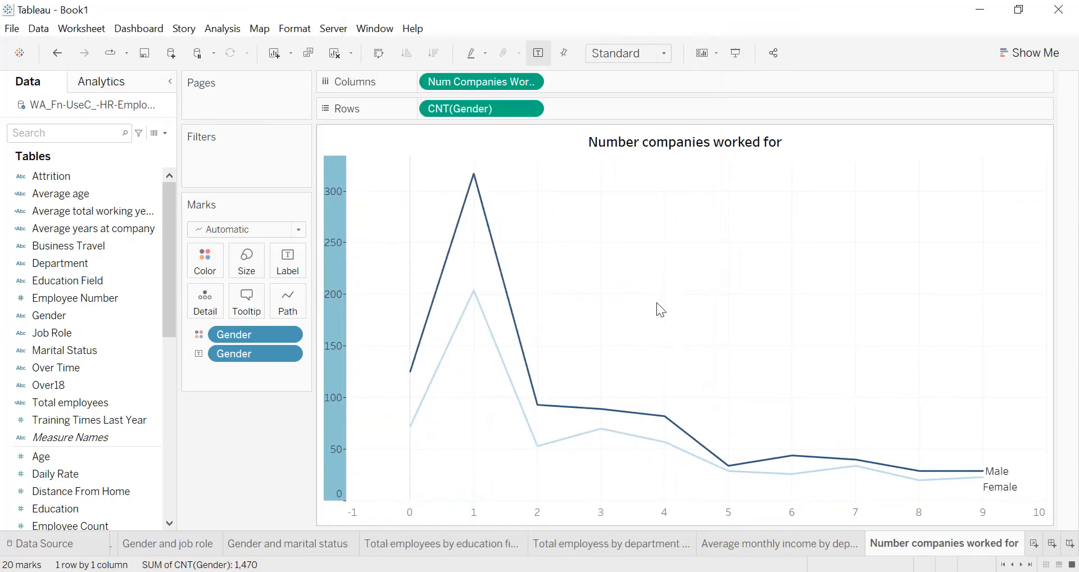
- Add a solid black border around the worksheet title
{"action": "left_click", "coordinate": [597, 147]}
{"action": "right_click", "coordinate": [597, 146]}
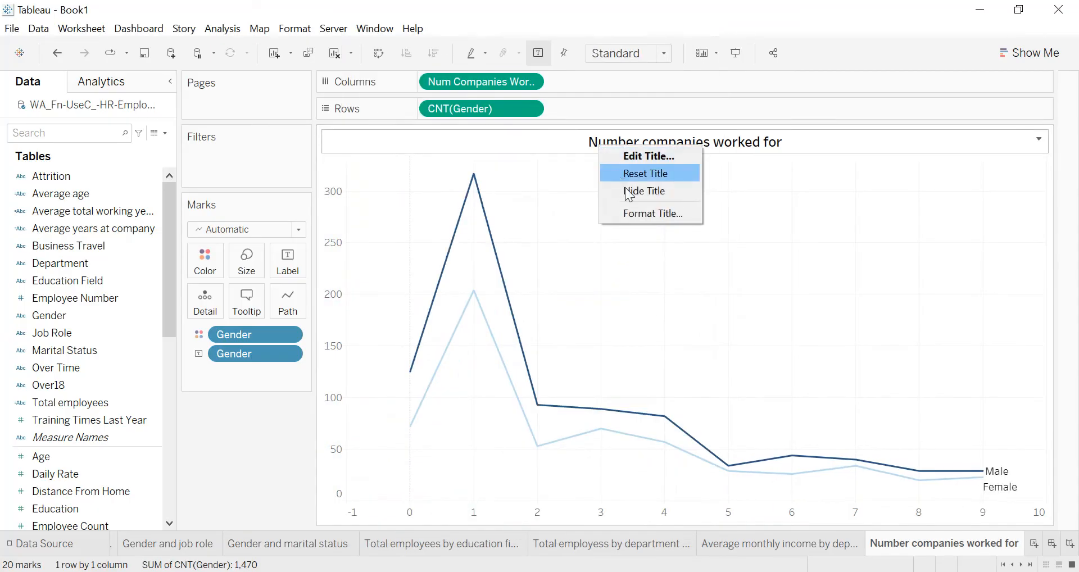
{"action": "left_click", "coordinate": [633, 205]}
{"action": "left_click", "coordinate": [134, 159]}
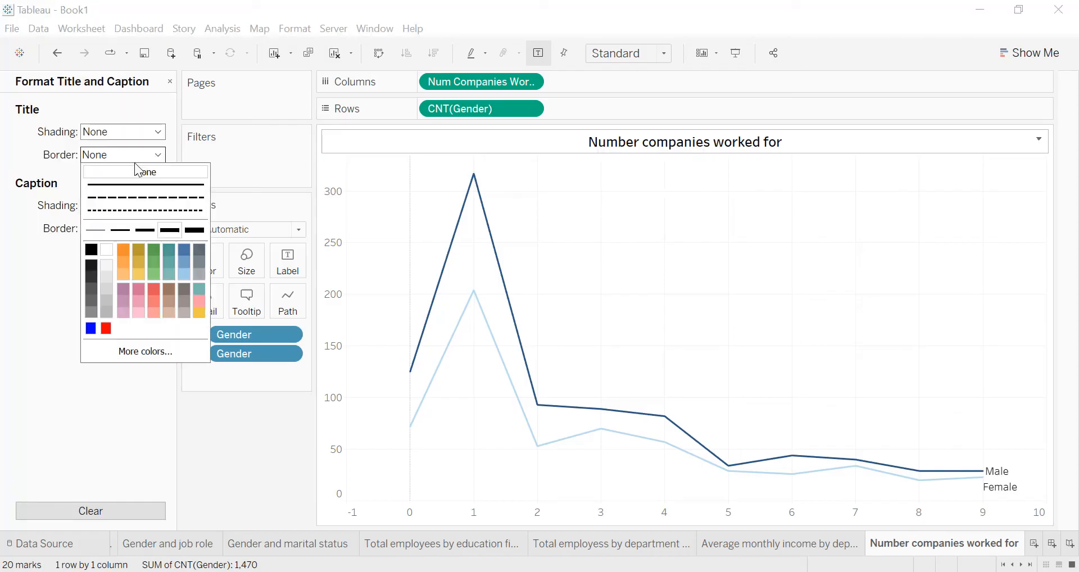
{"action": "left_click", "coordinate": [93, 250]}
{"action": "left_click", "coordinate": [93, 249]}
{"action": "left_click", "coordinate": [64, 262]}
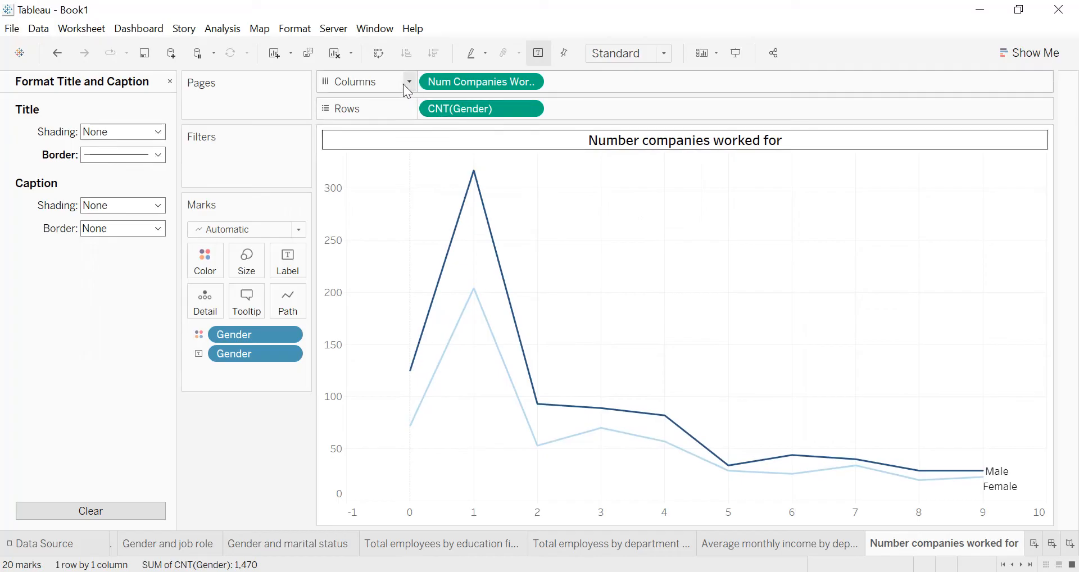
- Set the default worksheet font to bold and black
{"action": "left_click", "coordinate": [288, 28]}
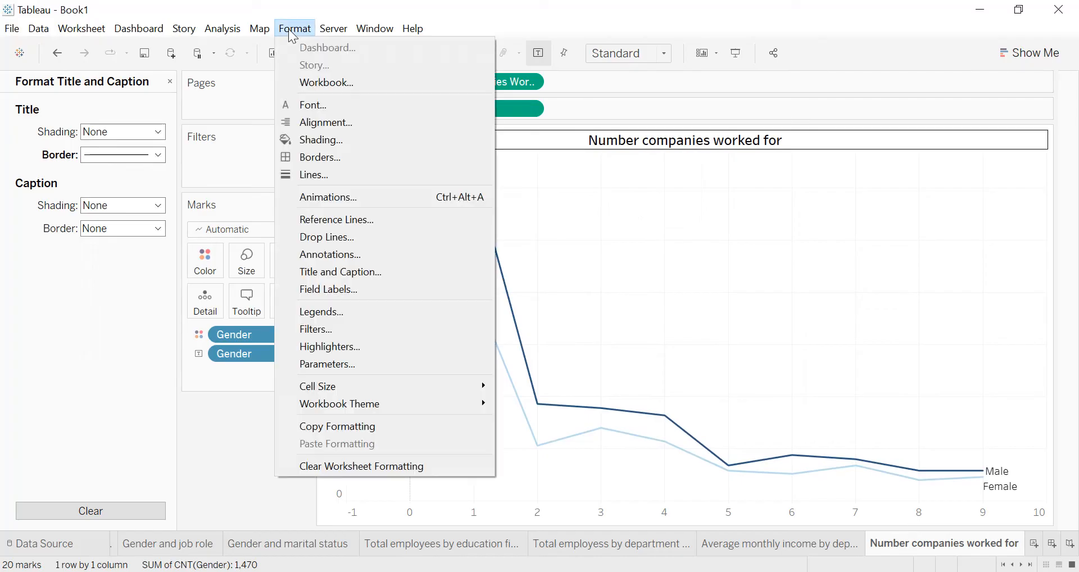
{"action": "left_click", "coordinate": [306, 107]}
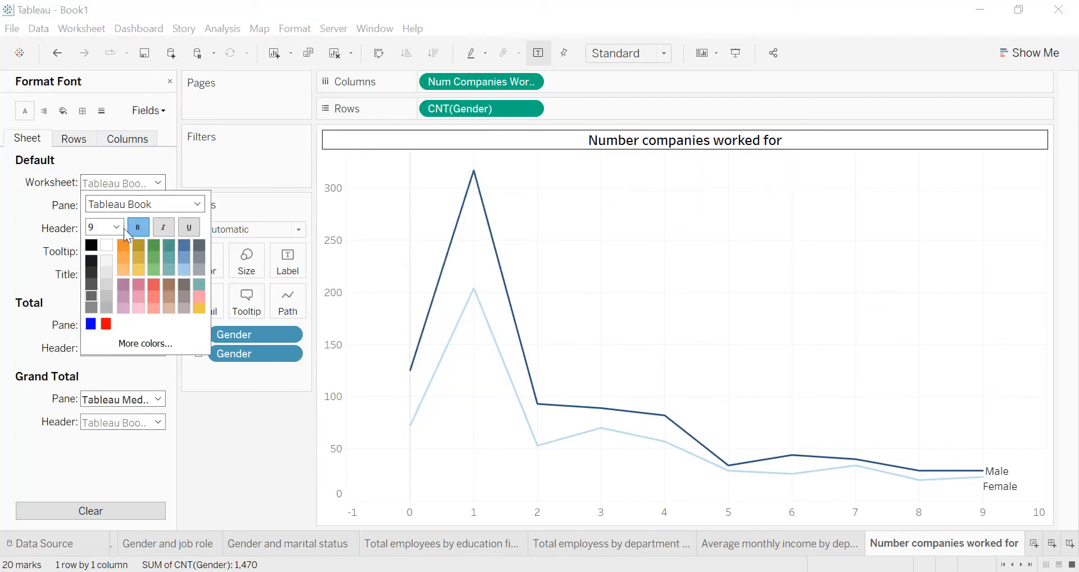
{"action": "left_click", "coordinate": [124, 230]}
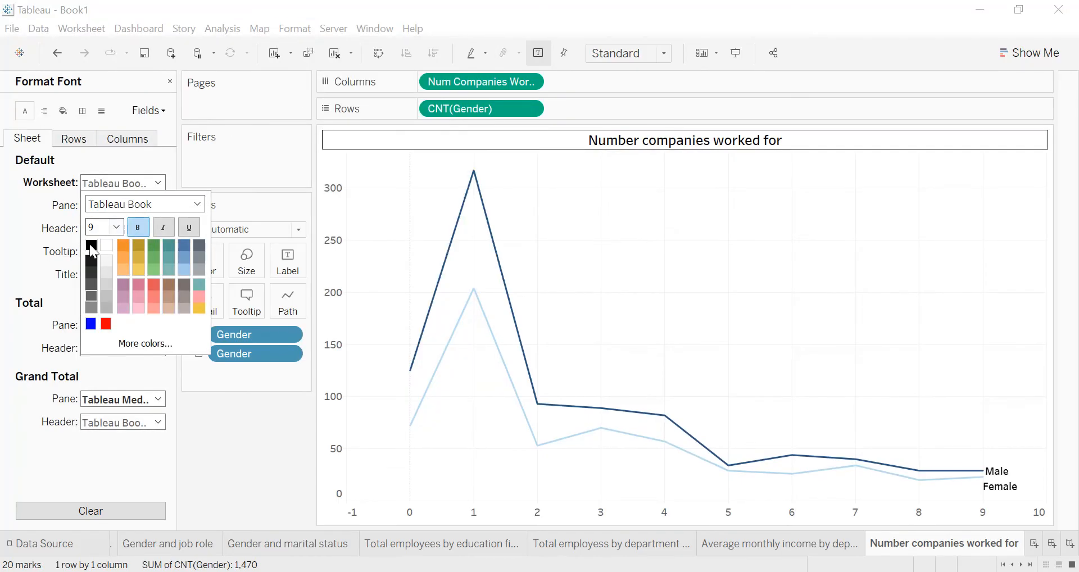
{"action": "left_click", "coordinate": [41, 215]}
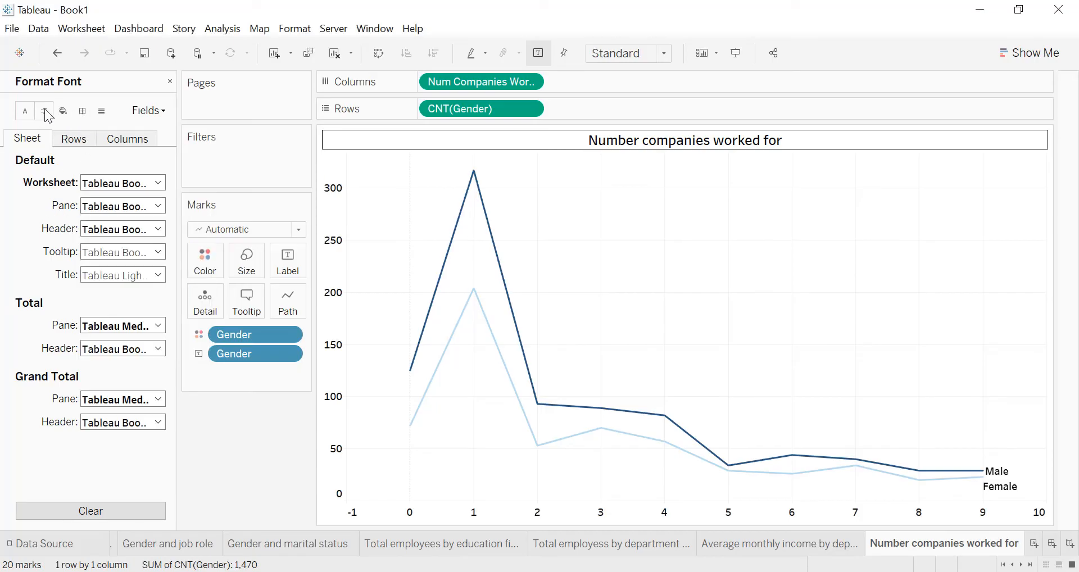
- Apply thin solid black borders to the worksheet's default cell, pane and header
{"action": "left_click", "coordinate": [83, 110]}
{"action": "left_click", "coordinate": [93, 182]}
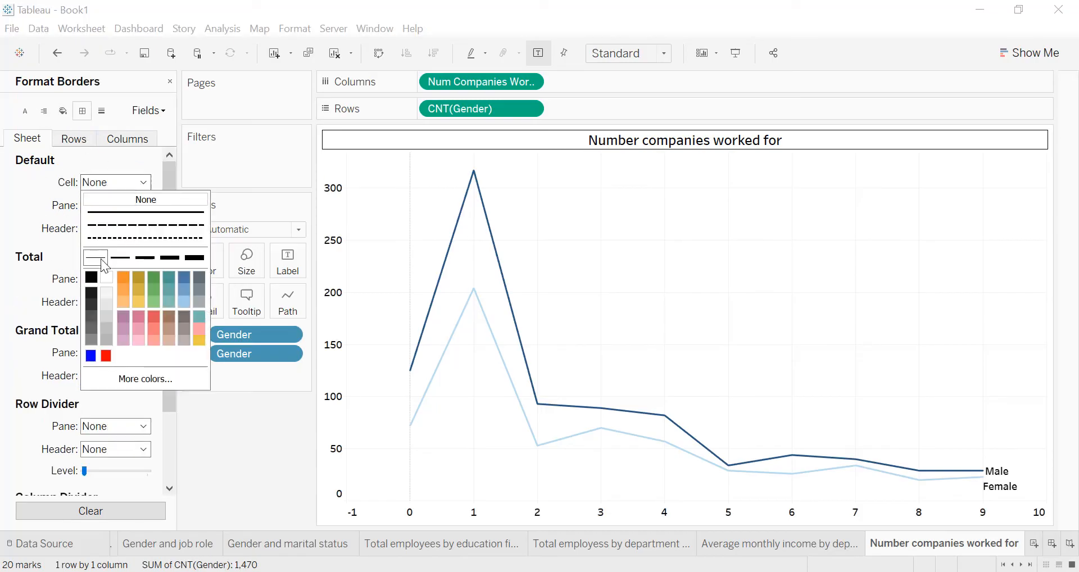
{"action": "left_click", "coordinate": [112, 207]}
{"action": "left_click", "coordinate": [112, 207]}
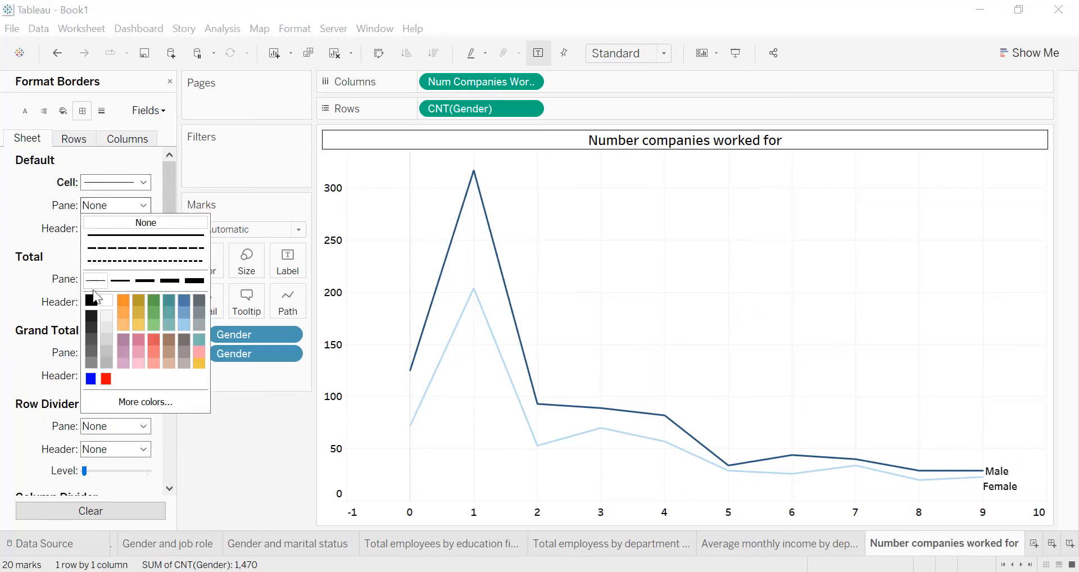
{"action": "left_click", "coordinate": [95, 281]}
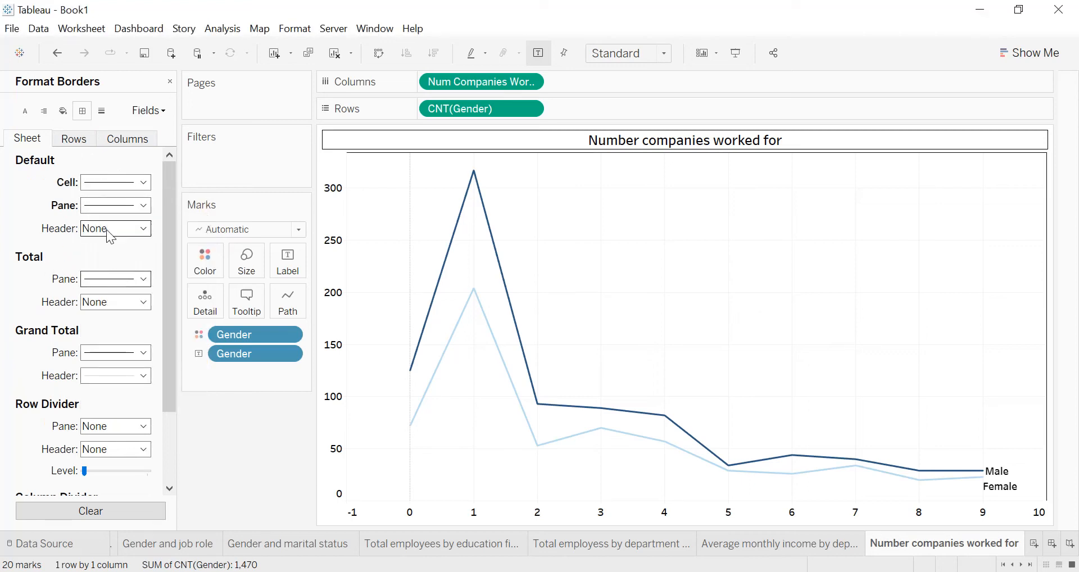
{"action": "left_click", "coordinate": [113, 228]}
{"action": "left_click", "coordinate": [93, 305]}
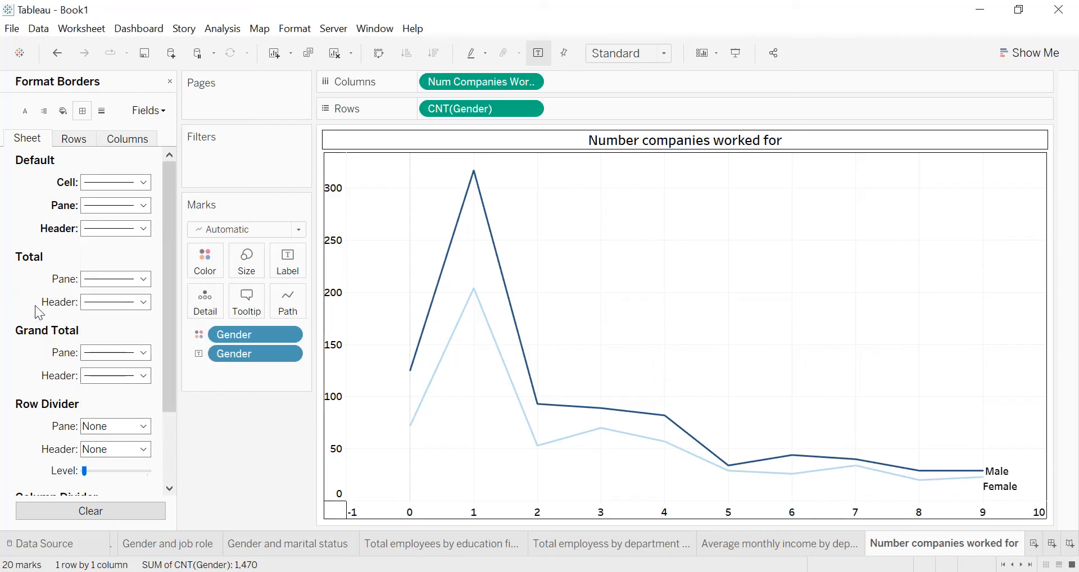
- Set the row divider and column divider pane borders to thin solid black lines
{"action": "scroll", "coordinate": [72, 339], "scroll_direction": "down", "scroll_amount": 3}
{"action": "left_click", "coordinate": [116, 330]}
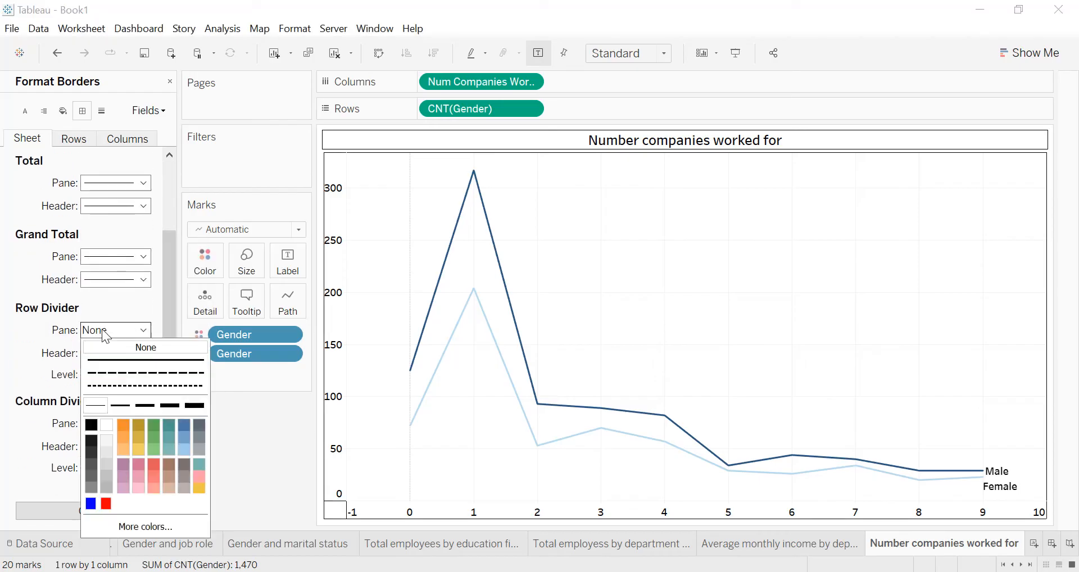
{"action": "left_click", "coordinate": [93, 426]}
{"action": "left_click", "coordinate": [14, 354]}
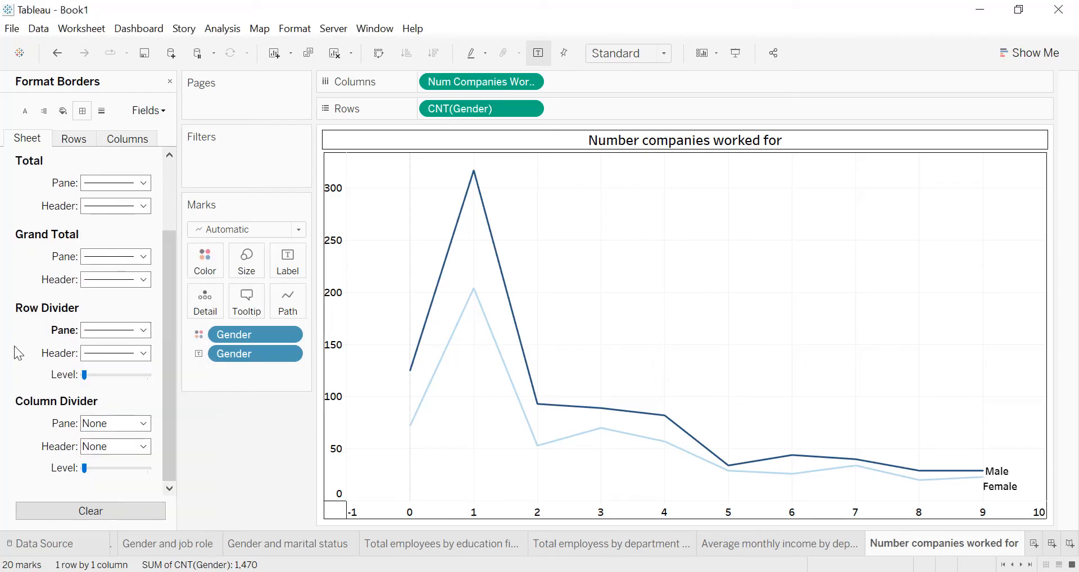
{"action": "left_click", "coordinate": [124, 425]}
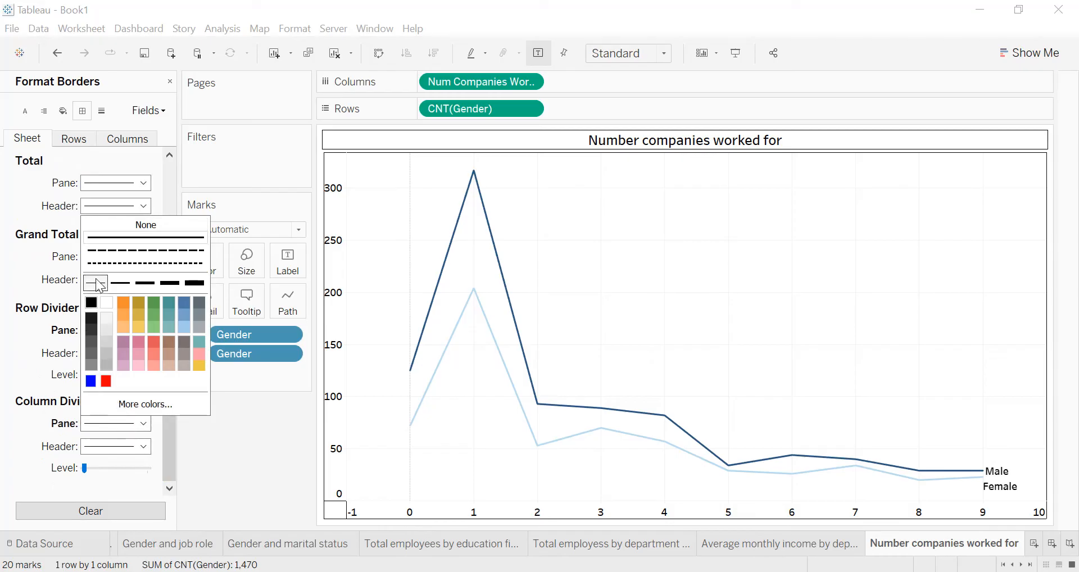
{"action": "left_click", "coordinate": [91, 304]}
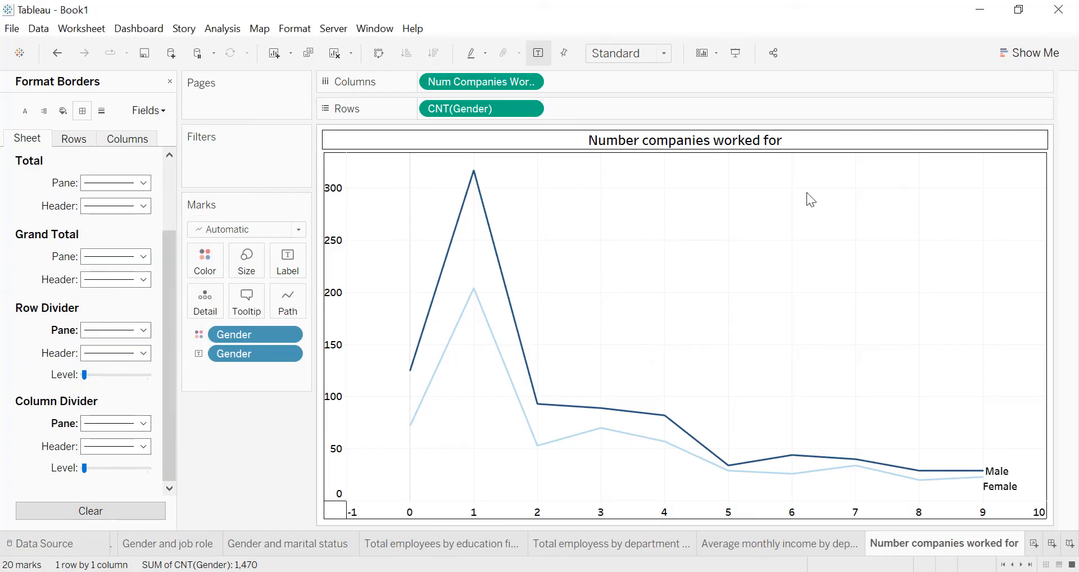
- Rename the worksheet as "Number of companies worked for"
{"action": "double_click", "coordinate": [638, 144]}
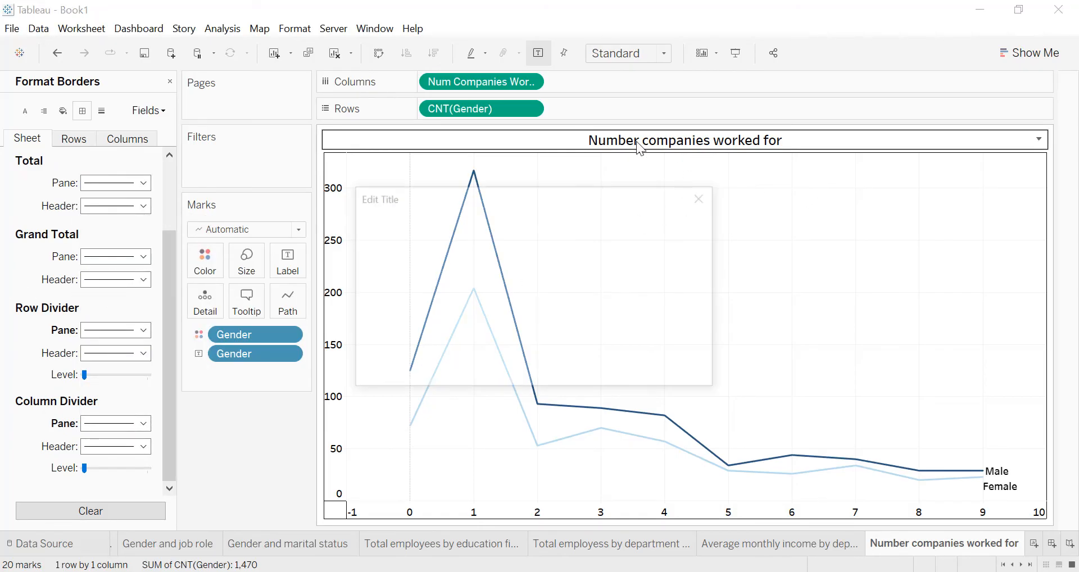
{"action": "left_click", "coordinate": [704, 197]}
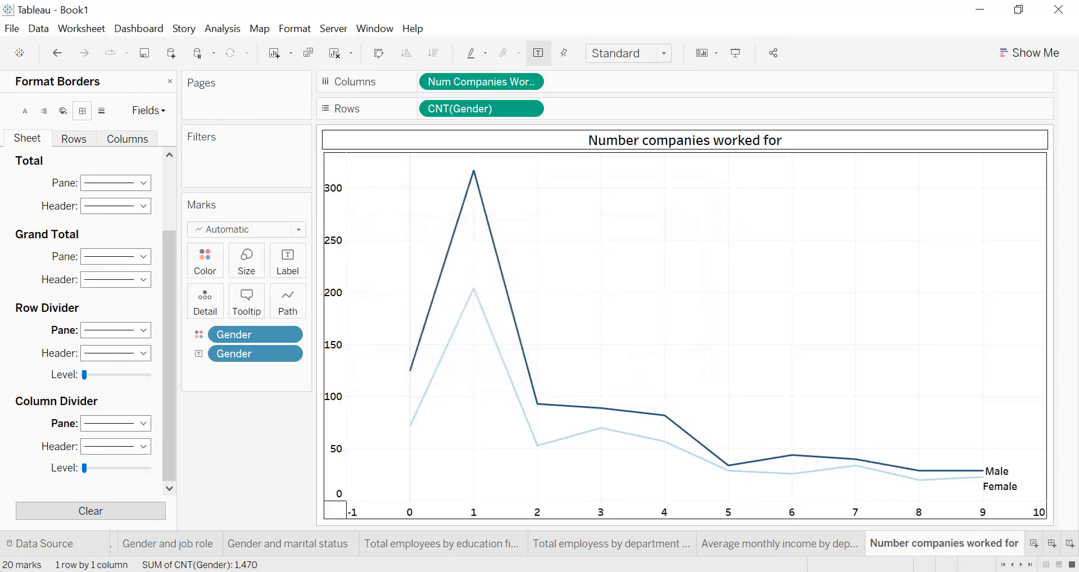
{"action": "double_click", "coordinate": [944, 546]}
{"action": "key", "text": "End"}
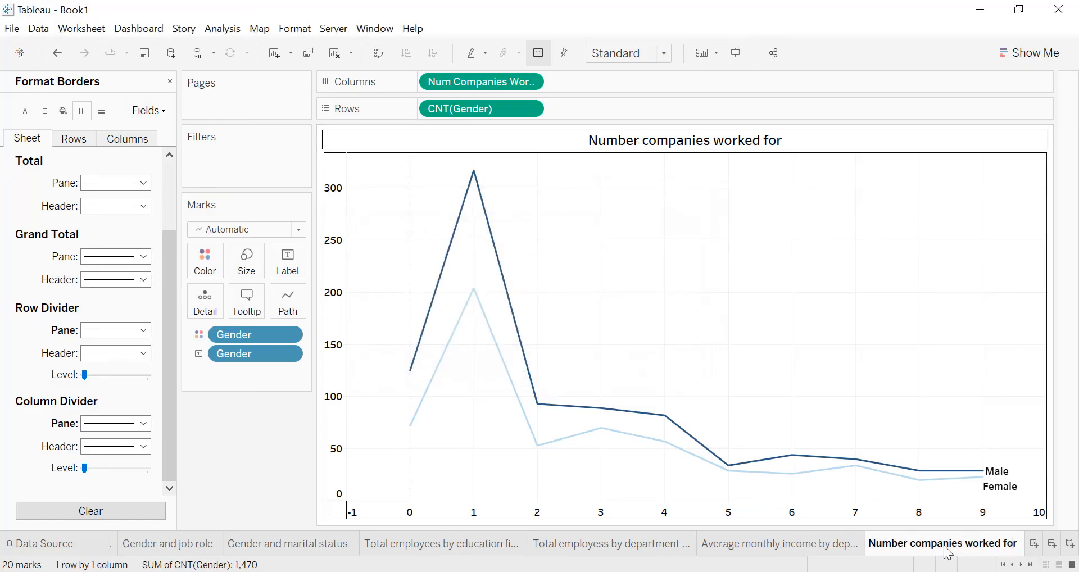
{"action": "type", "text": "of"}
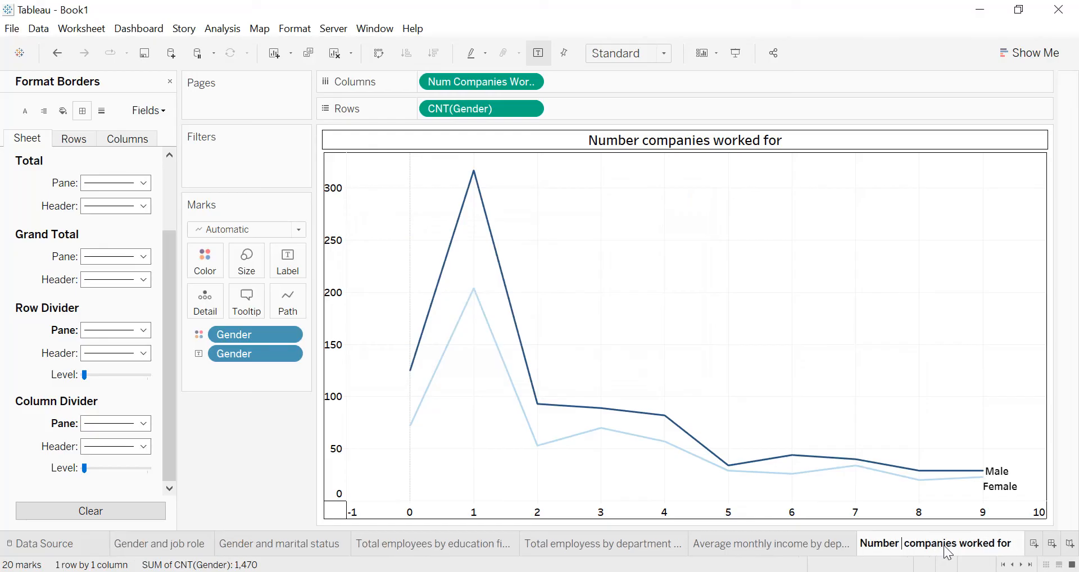
{"action": "key", "text": "Return"}
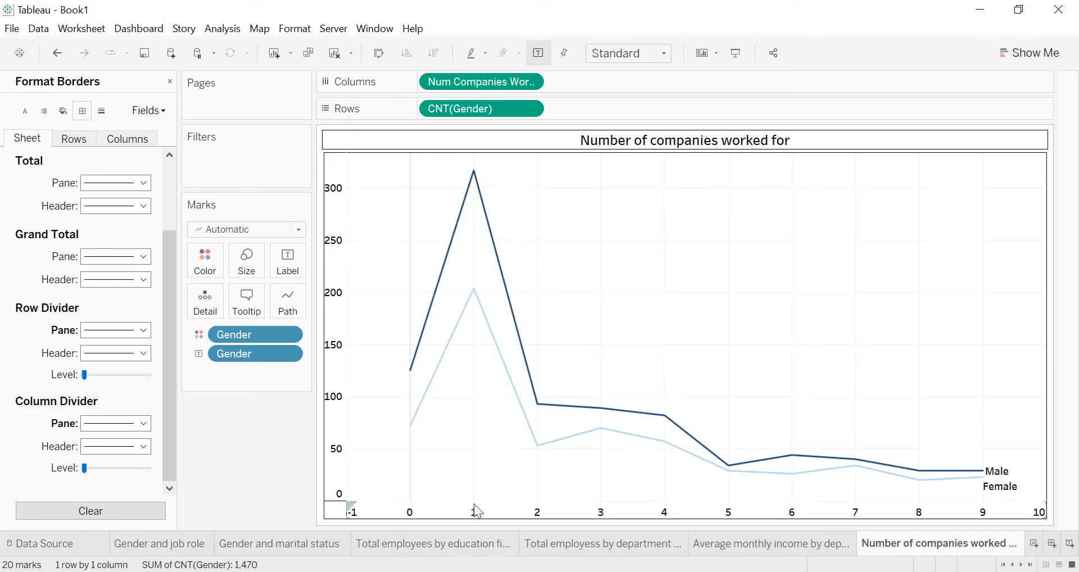
- Create a new dashboard and set its fixed size to 1900 px wide by 1300 px high
{"action": "mouse_move", "coordinate": [474, 298]}
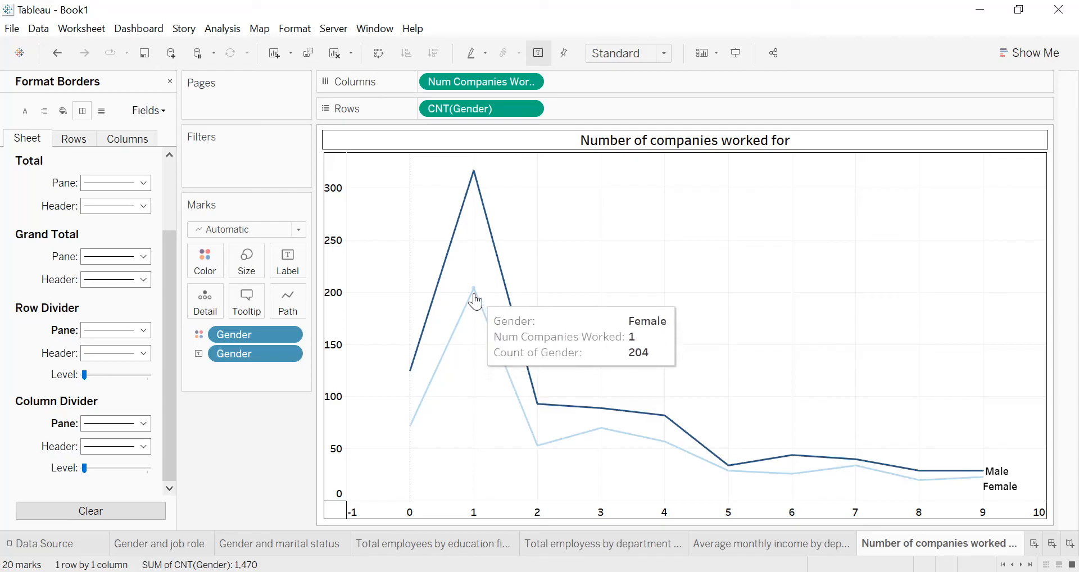
{"action": "mouse_move", "coordinate": [476, 194]}
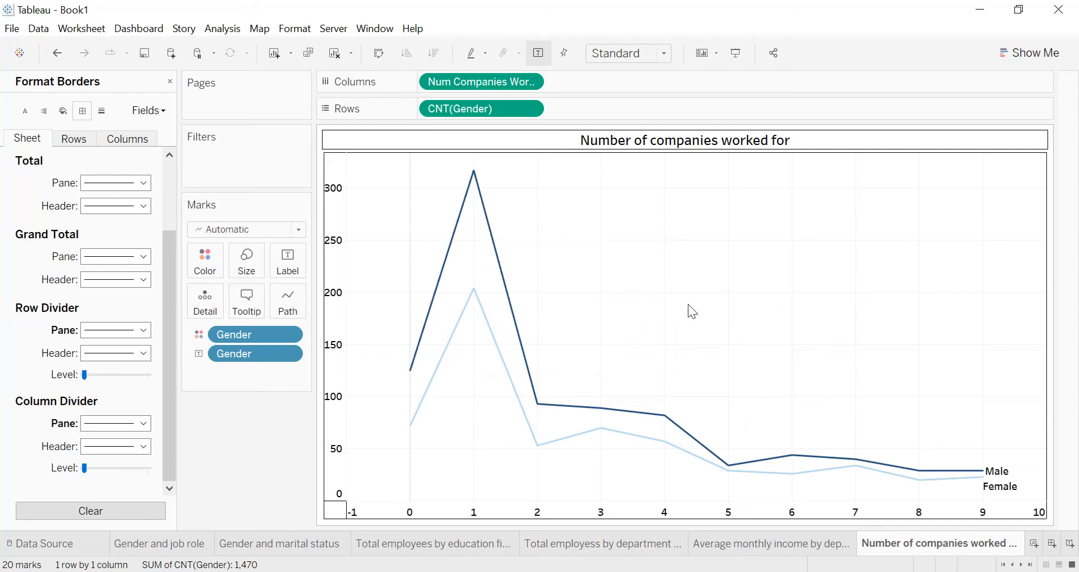
{"action": "left_click", "coordinate": [1054, 545]}
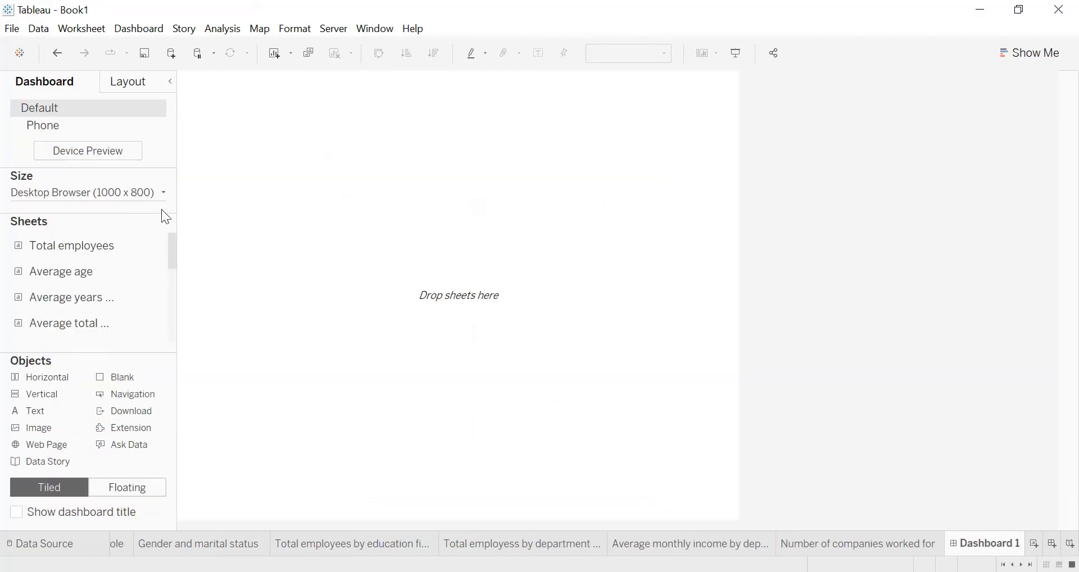
{"action": "left_click", "coordinate": [163, 193]}
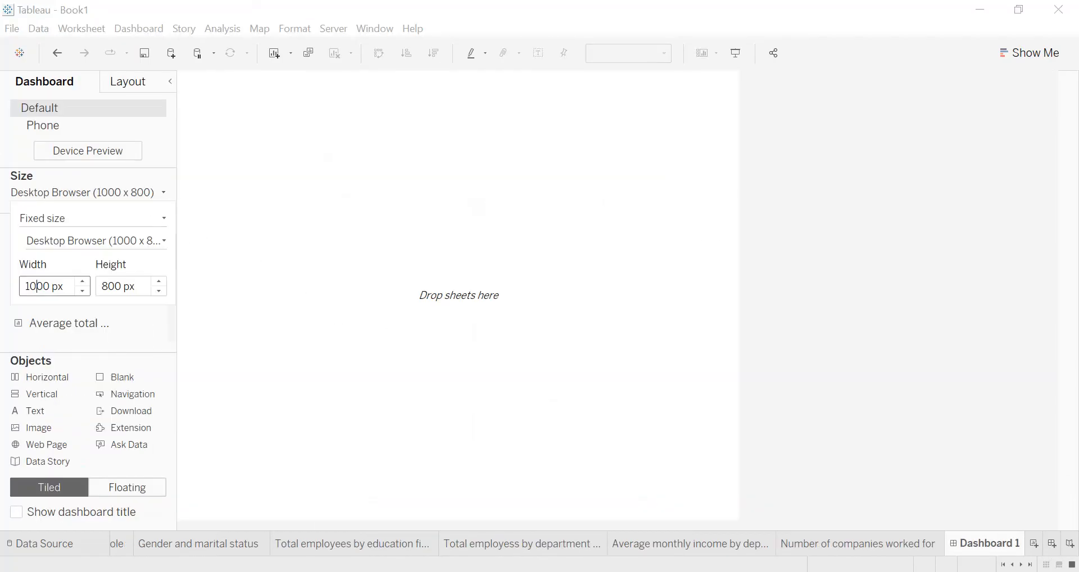
{"action": "left_click", "coordinate": [83, 281]}
{"action": "left_click", "coordinate": [83, 281]}
{"action": "left_click", "coordinate": [84, 281]}
{"action": "left_click", "coordinate": [84, 281]}
{"action": "left_click", "coordinate": [84, 281]}
{"action": "left_click", "coordinate": [84, 281]}
{"action": "left_click", "coordinate": [84, 281]}
{"action": "left_click", "coordinate": [83, 281]}
{"action": "left_click", "coordinate": [83, 280]}
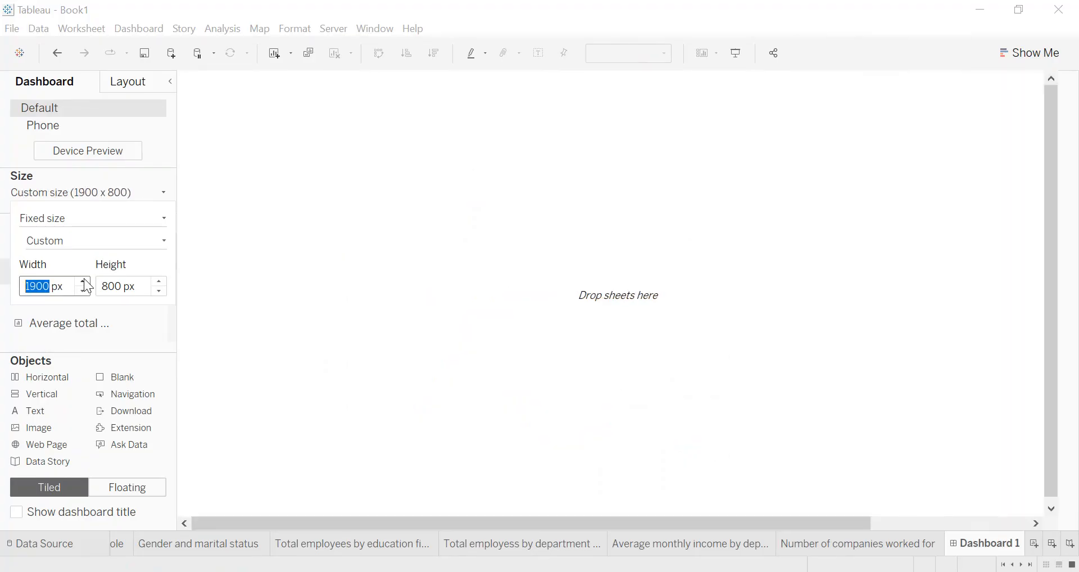
{"action": "left_click", "coordinate": [160, 282]}
{"action": "left_click", "coordinate": [160, 282]}
{"action": "left_click", "coordinate": [160, 282]}
{"action": "left_click", "coordinate": [161, 282]}
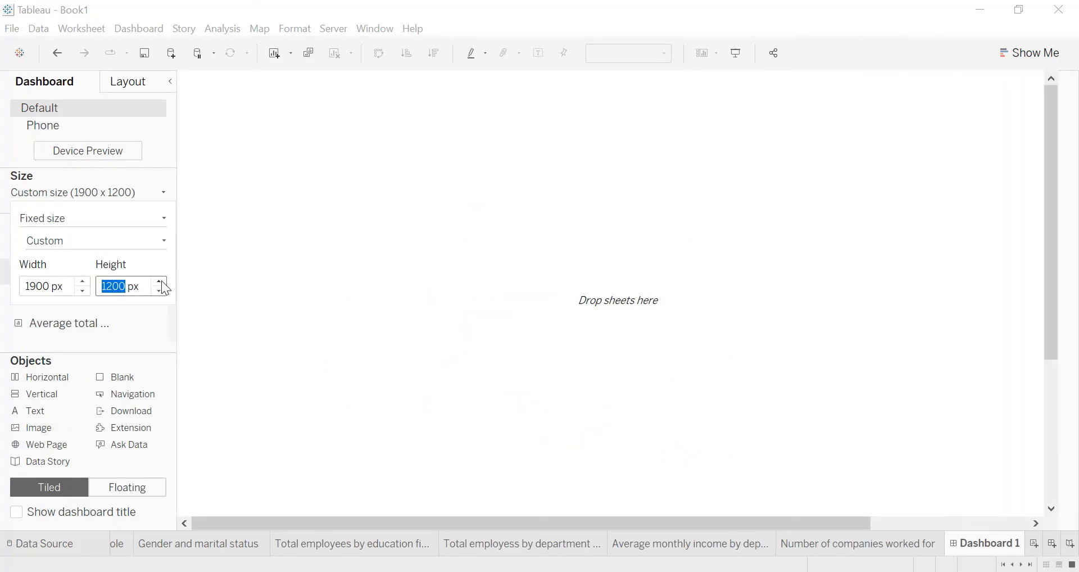
{"action": "left_click", "coordinate": [512, 198]}
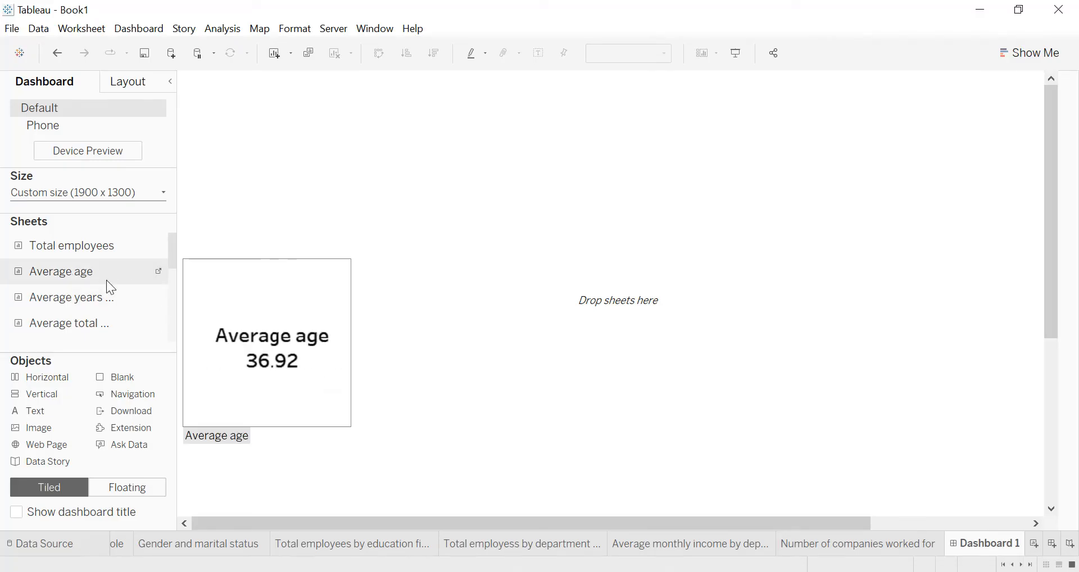
- Place the Average age by department and job role sheet on the dashboard, with the Gender in the company sheet to its right
{"action": "scroll", "coordinate": [100, 315], "scroll_direction": "down", "scroll_amount": 3}
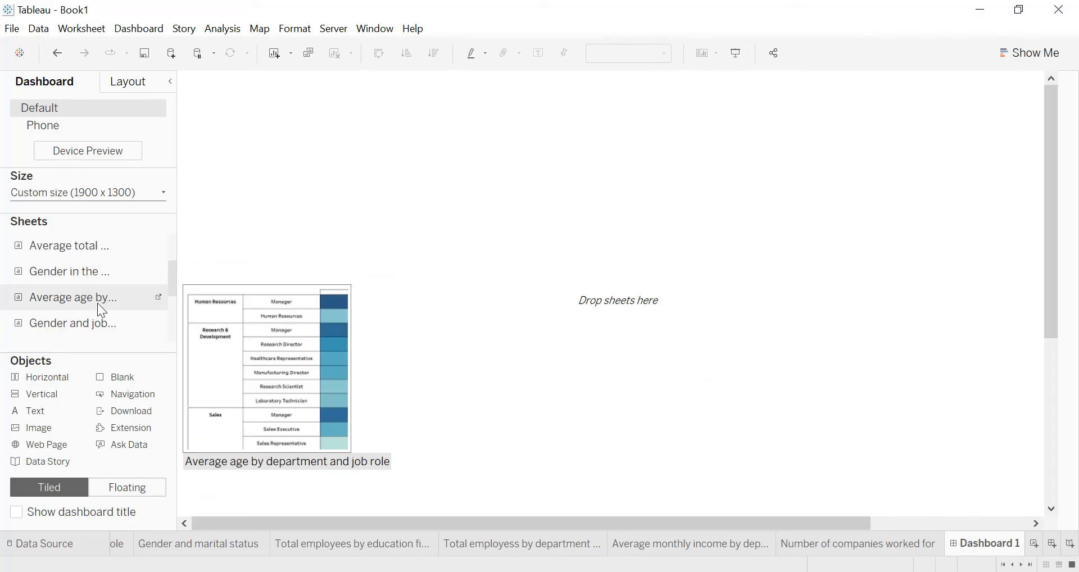
{"action": "left_click_drag", "start_coordinate": [98, 305], "coordinate": [242, 176]}
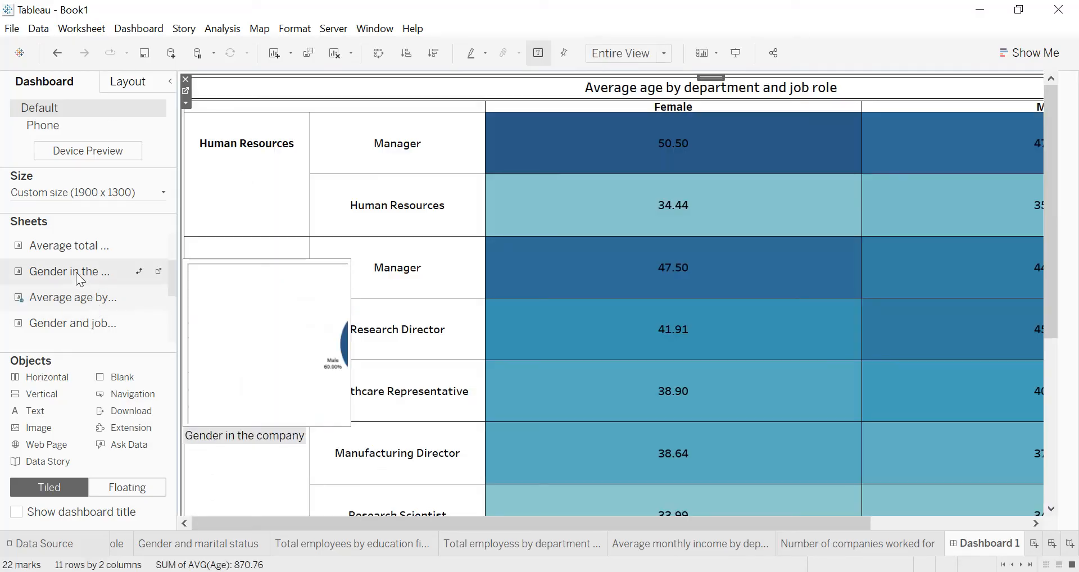
{"action": "left_click_drag", "start_coordinate": [81, 280], "coordinate": [656, 284]}
{"action": "left_click_drag", "start_coordinate": [838, 363], "coordinate": [837, 363]}
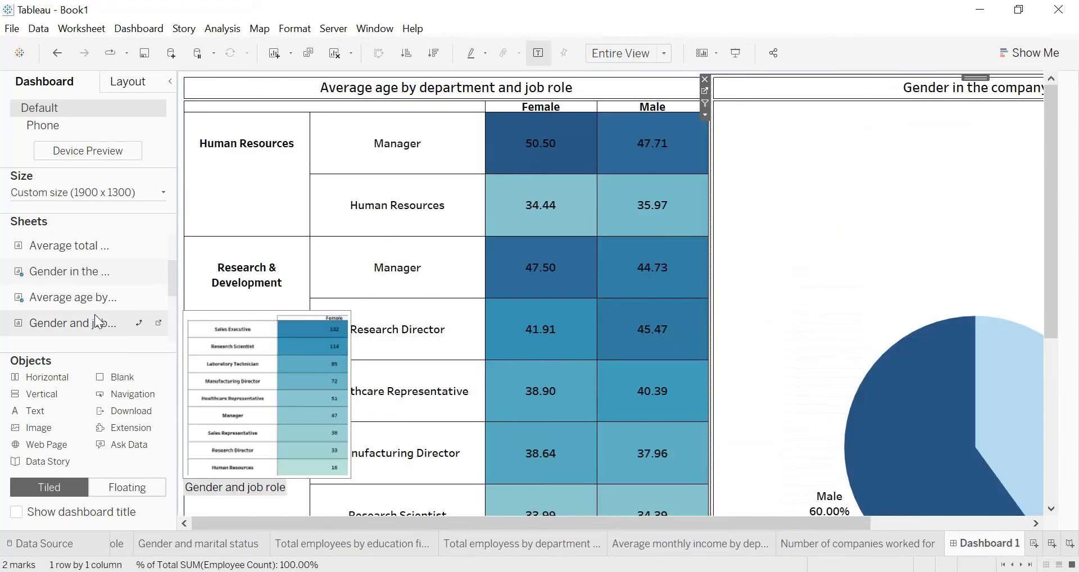
- Place the Gender and job role sheet right of the Gender in the company pie chart, and narrow the average age table
{"action": "left_click_drag", "start_coordinate": [89, 334], "coordinate": [922, 343]}
{"action": "left_click_drag", "start_coordinate": [1000, 375], "coordinate": [1037, 426]}
{"action": "left_click_drag", "start_coordinate": [713, 276], "coordinate": [467, 282]}
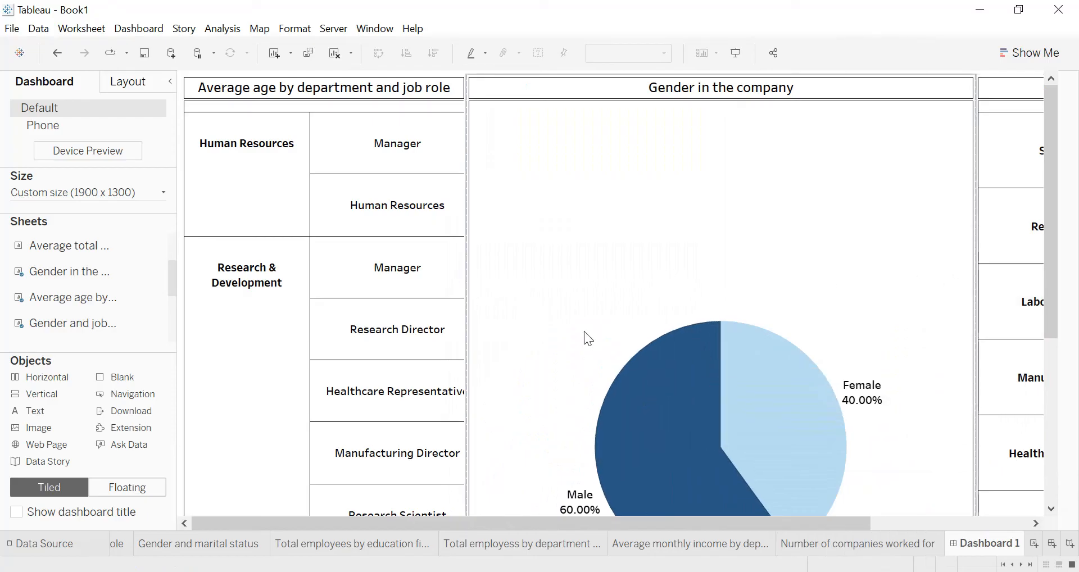
- Place the Gender and marital status sheet below the Average age by department and job role table, and shorten the table above it
{"action": "mouse_move", "coordinate": [89, 249]}
{"action": "scroll", "coordinate": [89, 257], "scroll_direction": "down", "scroll_amount": 3}
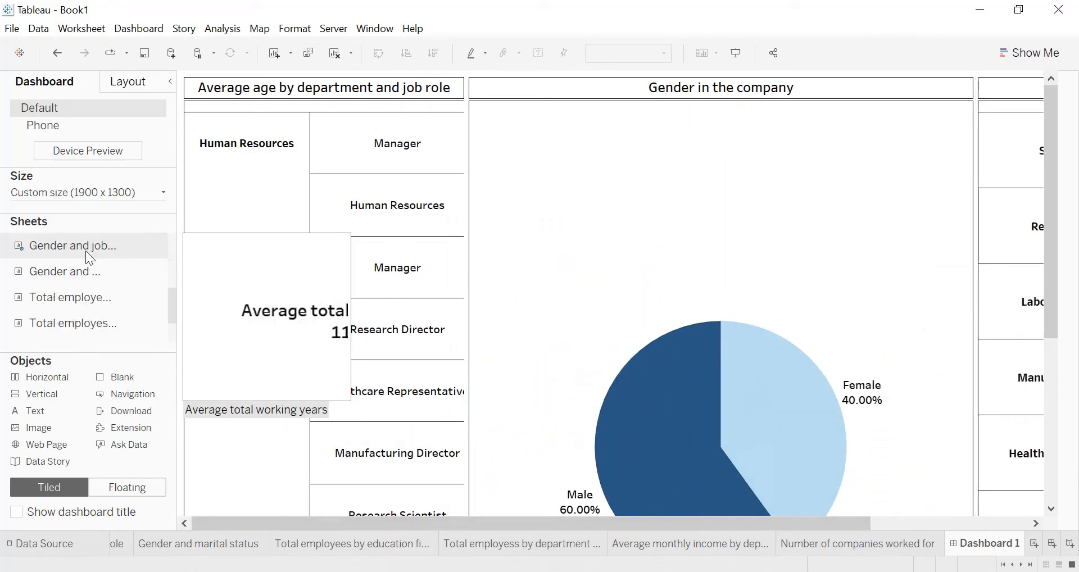
{"action": "scroll", "coordinate": [88, 258], "scroll_direction": "down", "scroll_amount": 3}
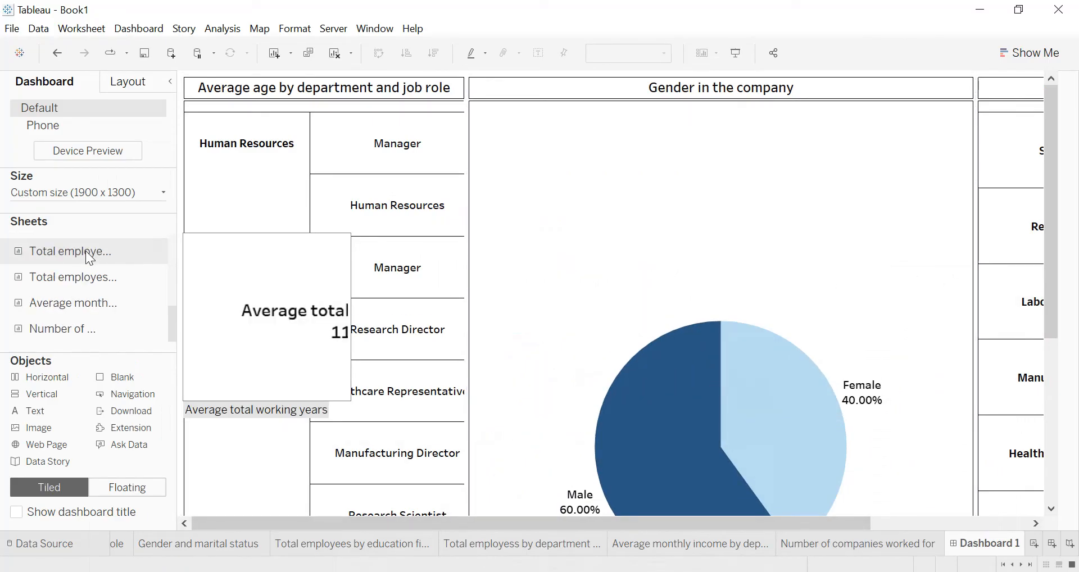
{"action": "scroll", "coordinate": [88, 258], "scroll_direction": "up", "scroll_amount": 5}
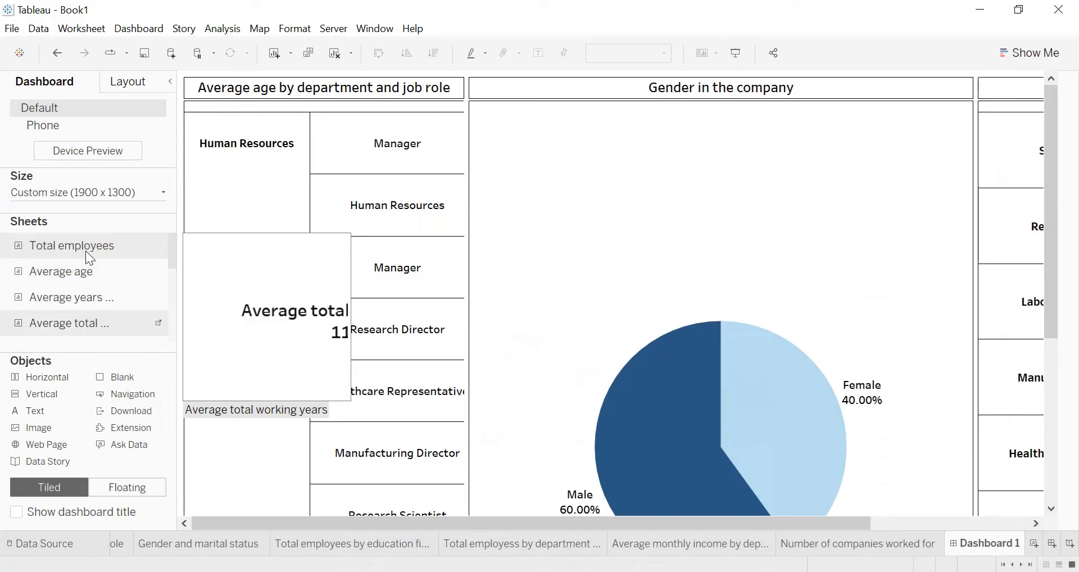
{"action": "scroll", "coordinate": [89, 257], "scroll_direction": "down", "scroll_amount": 3}
{"action": "left_click_drag", "start_coordinate": [80, 277], "coordinate": [366, 435]}
{"action": "left_click_drag", "start_coordinate": [375, 478], "coordinate": [316, 509]}
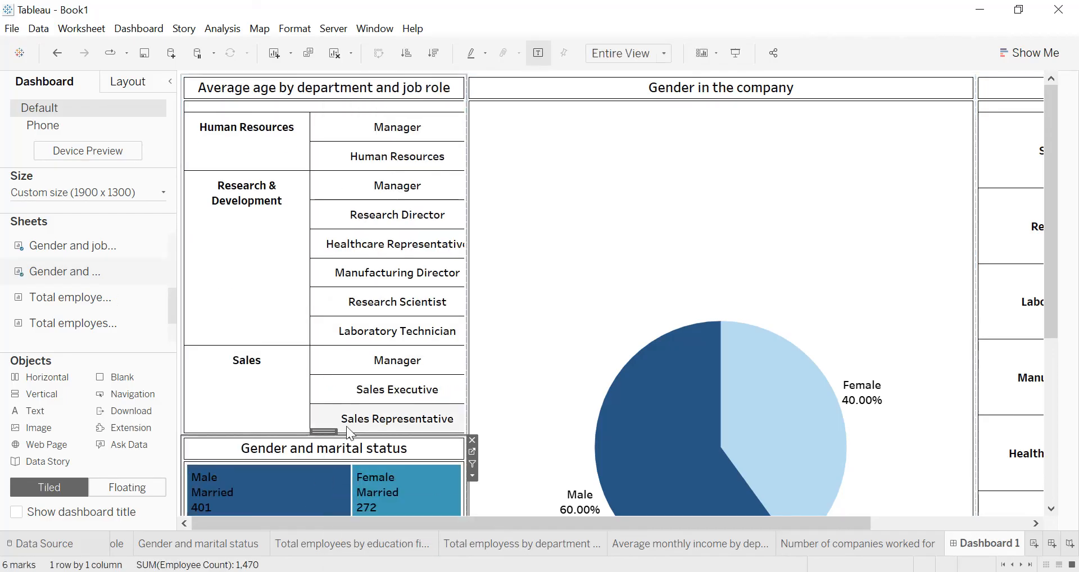
{"action": "left_click_drag", "start_coordinate": [355, 437], "coordinate": [350, 331]}
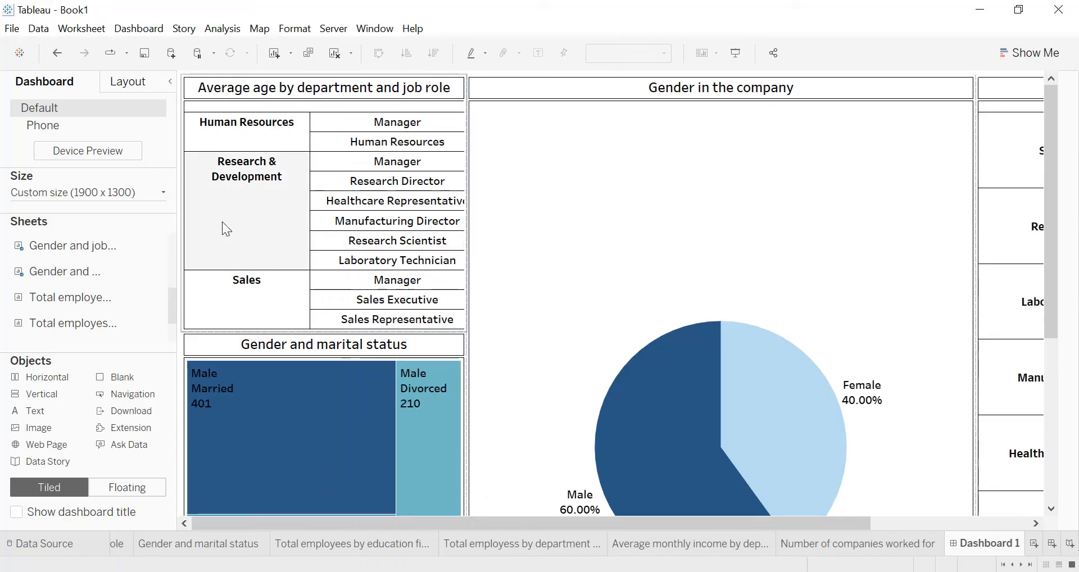
- Widen the average age table until both gender columns fit, and narrow its department column
{"action": "left_click_drag", "start_coordinate": [467, 223], "coordinate": [623, 221]}
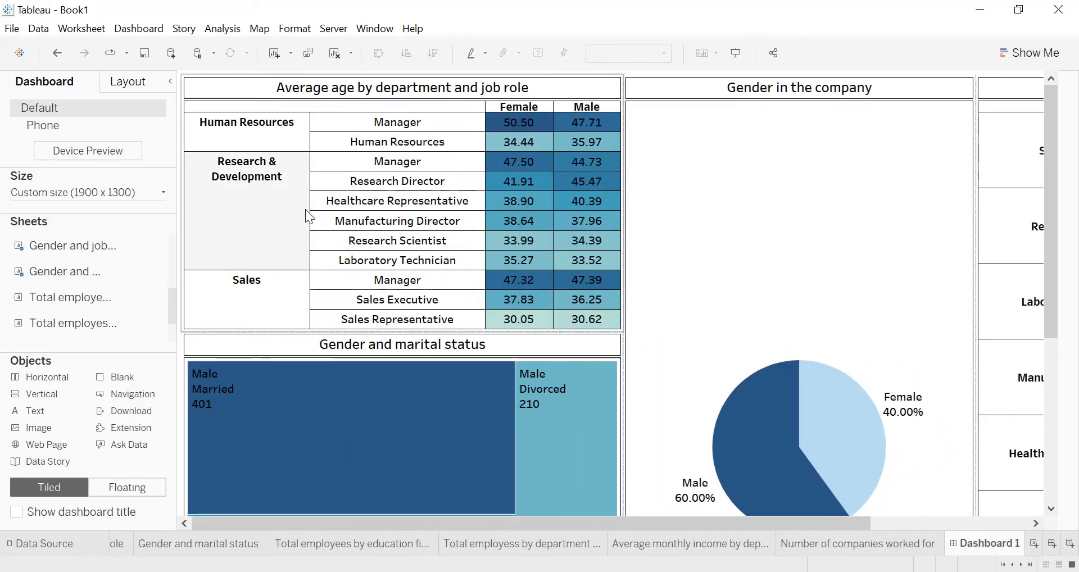
{"action": "left_click_drag", "start_coordinate": [310, 210], "coordinate": [282, 209]}
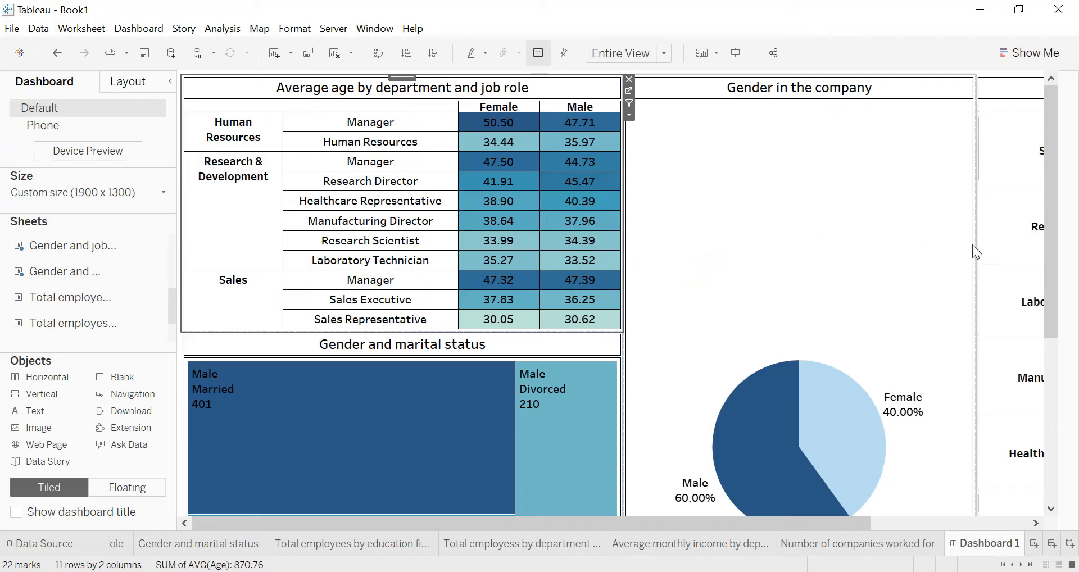
{"action": "left_click_drag", "start_coordinate": [622, 246], "coordinate": [571, 246]}
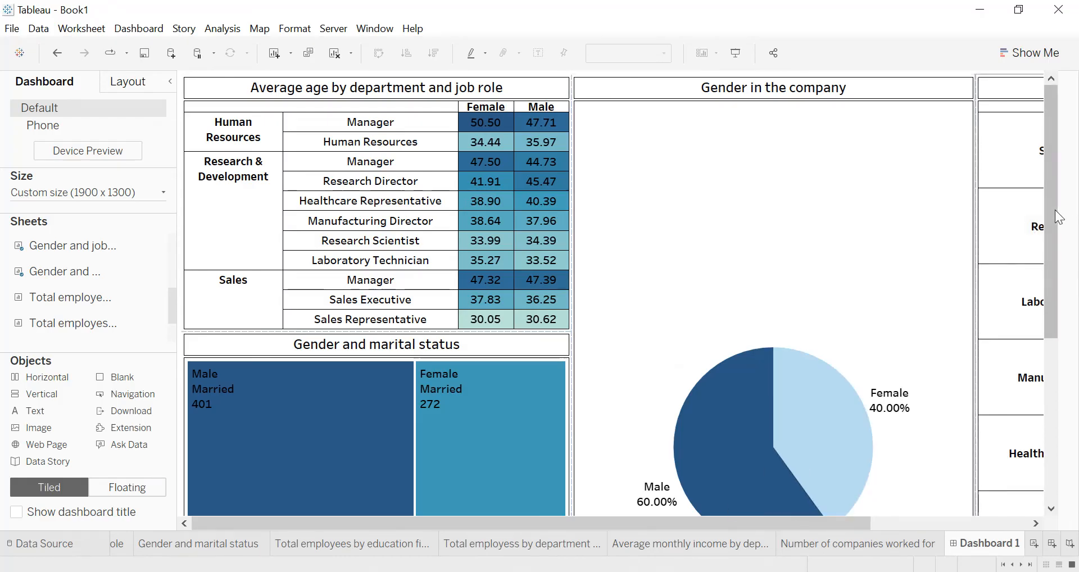
- Place the Total employees by education field sheet below the Gender and marital status treemap
{"action": "left_click_drag", "start_coordinate": [1059, 217], "coordinate": [1067, 435]}
{"action": "mouse_move", "coordinate": [124, 334]}
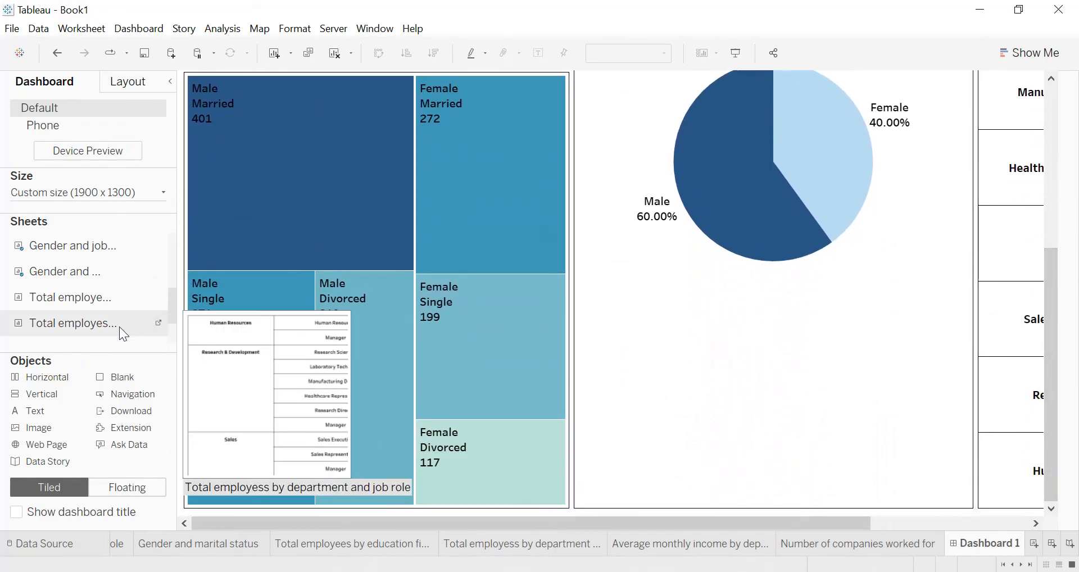
{"action": "mouse_move", "coordinate": [103, 305]}
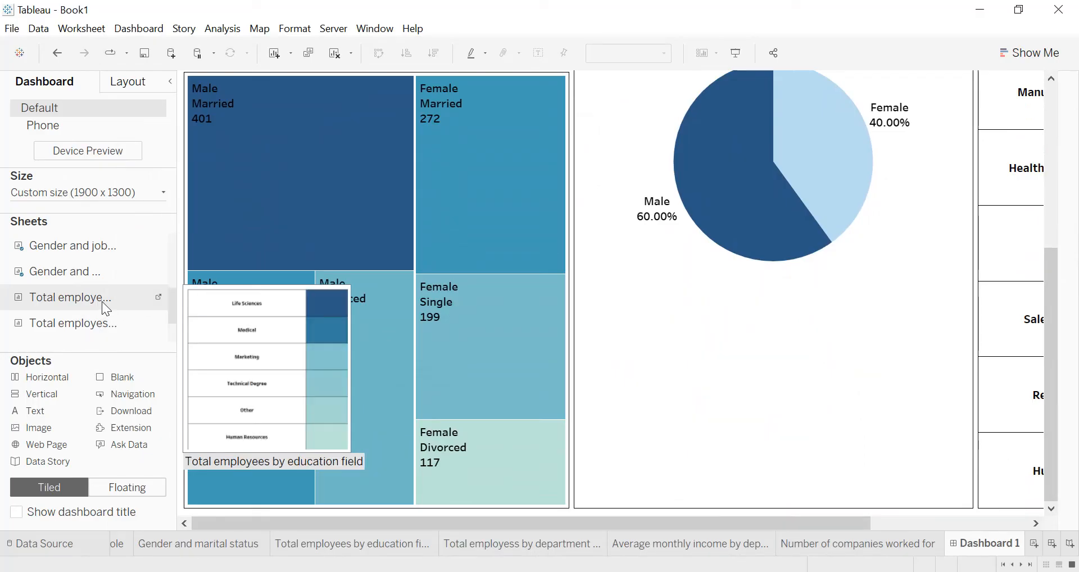
{"action": "mouse_move", "coordinate": [102, 301]}
{"action": "left_mouse_down"}
{"action": "mouse_move", "coordinate": [381, 435]}
{"action": "mouse_move", "coordinate": [384, 425]}
{"action": "left_mouse_up"}
{"action": "left_click_drag", "start_coordinate": [352, 278], "coordinate": [351, 269]}
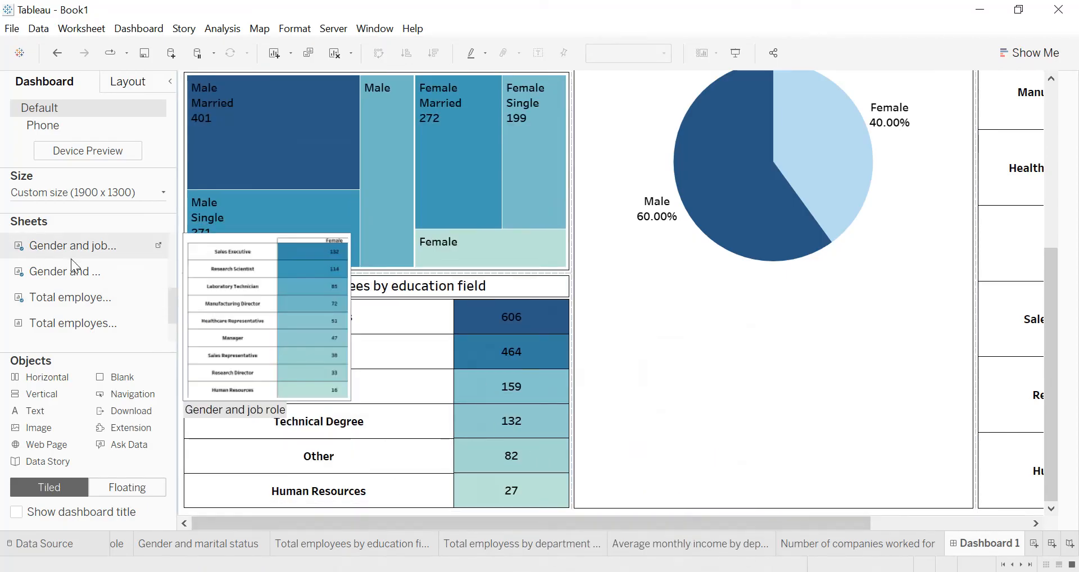
- Place the Average monthly income by department and job role sheet below the gender pie chart, and narrow its department and job role columns
{"action": "scroll", "coordinate": [79, 255], "scroll_direction": "down", "scroll_amount": 2}
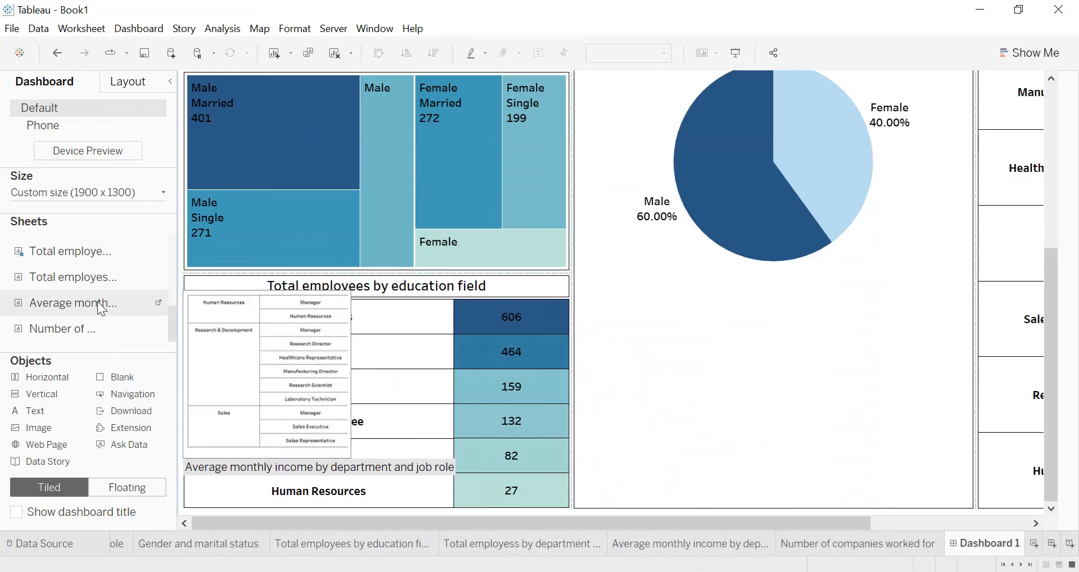
{"action": "left_click_drag", "start_coordinate": [101, 308], "coordinate": [790, 399]}
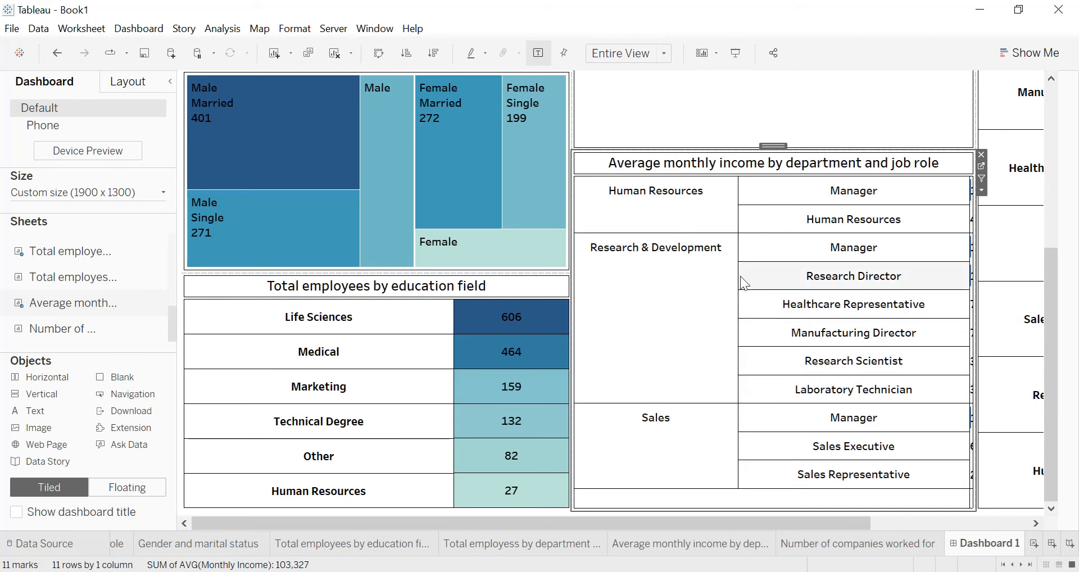
{"action": "left_click_drag", "start_coordinate": [737, 281], "coordinate": [690, 288]}
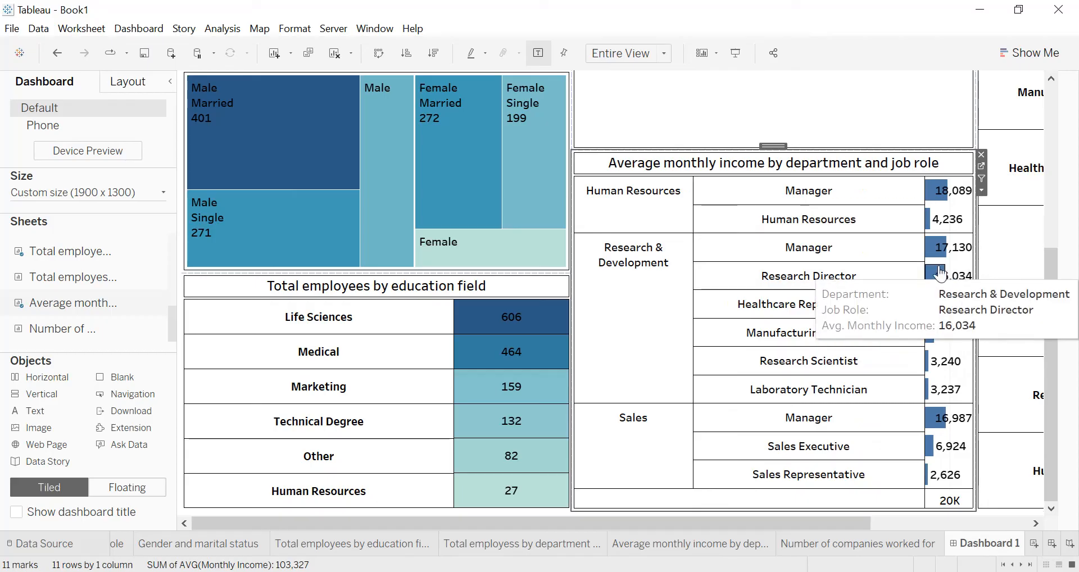
{"action": "left_click_drag", "start_coordinate": [922, 249], "coordinate": [851, 255]}
{"action": "left_click_drag", "start_coordinate": [693, 247], "coordinate": [665, 258]}
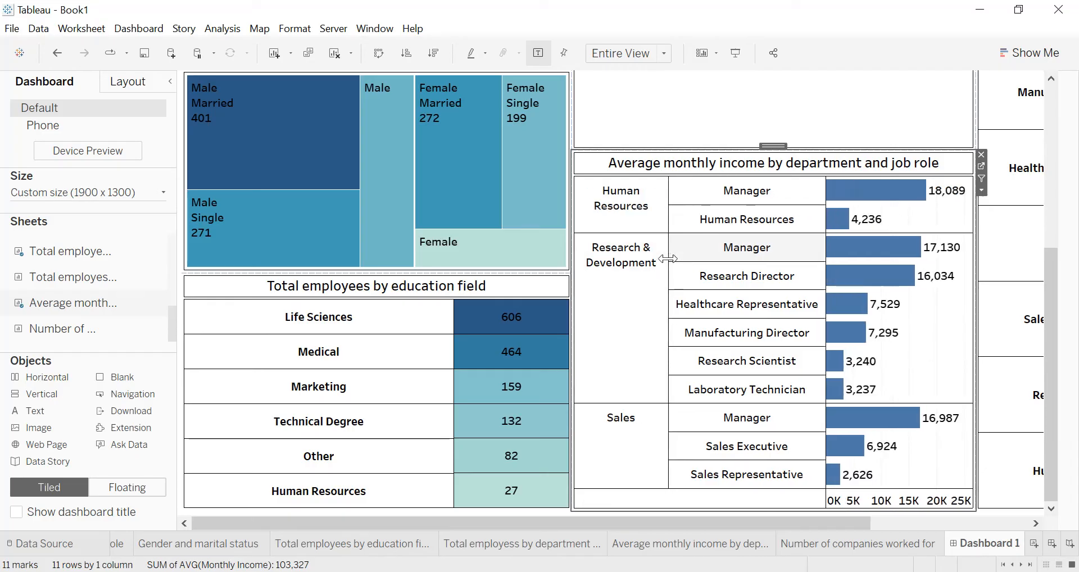
- Place the Total employess by department and job role sheet below Gender and job role, narrow its department column and widen the sheet
{"action": "left_click_drag", "start_coordinate": [854, 524], "coordinate": [1078, 497]}
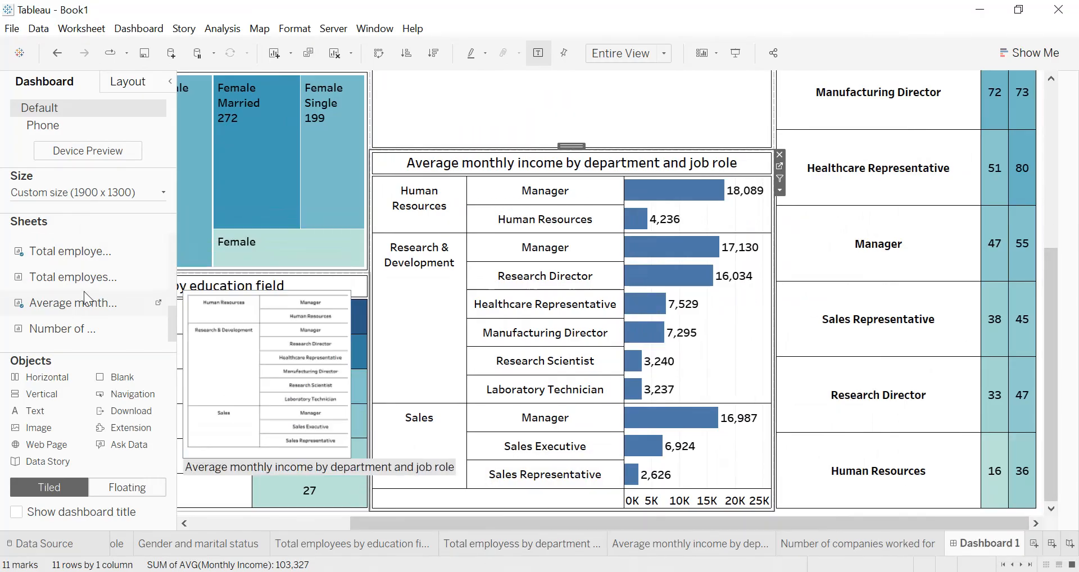
{"action": "mouse_move", "coordinate": [101, 282]}
{"action": "mouse_move", "coordinate": [102, 283]}
{"action": "left_mouse_down"}
{"action": "mouse_move", "coordinate": [461, 293]}
{"action": "mouse_move", "coordinate": [953, 404]}
{"action": "mouse_move", "coordinate": [1010, 405]}
{"action": "mouse_move", "coordinate": [919, 412]}
{"action": "left_mouse_up"}
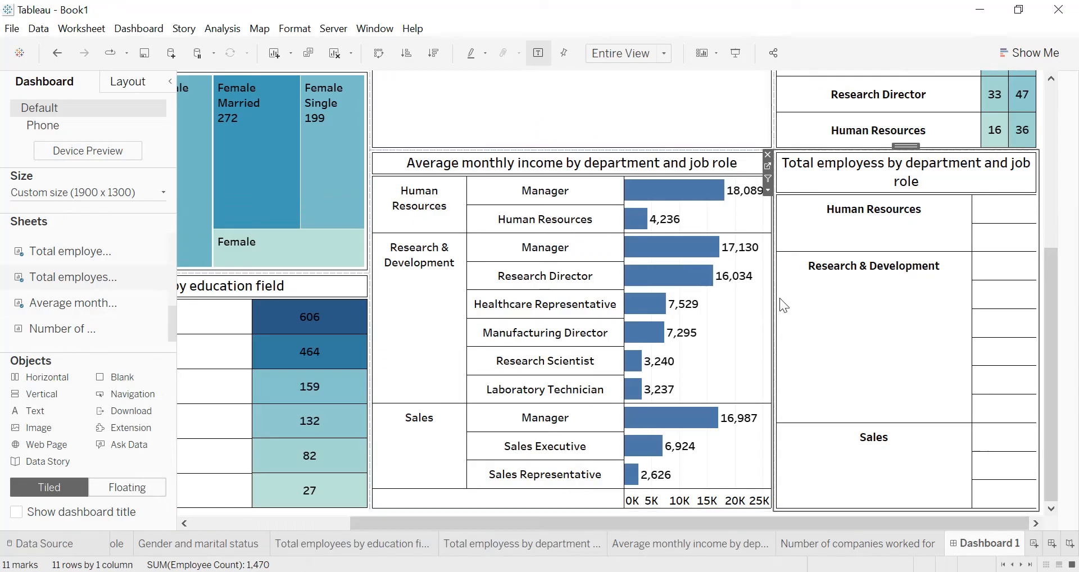
{"action": "left_click_drag", "start_coordinate": [970, 289], "coordinate": [861, 293]}
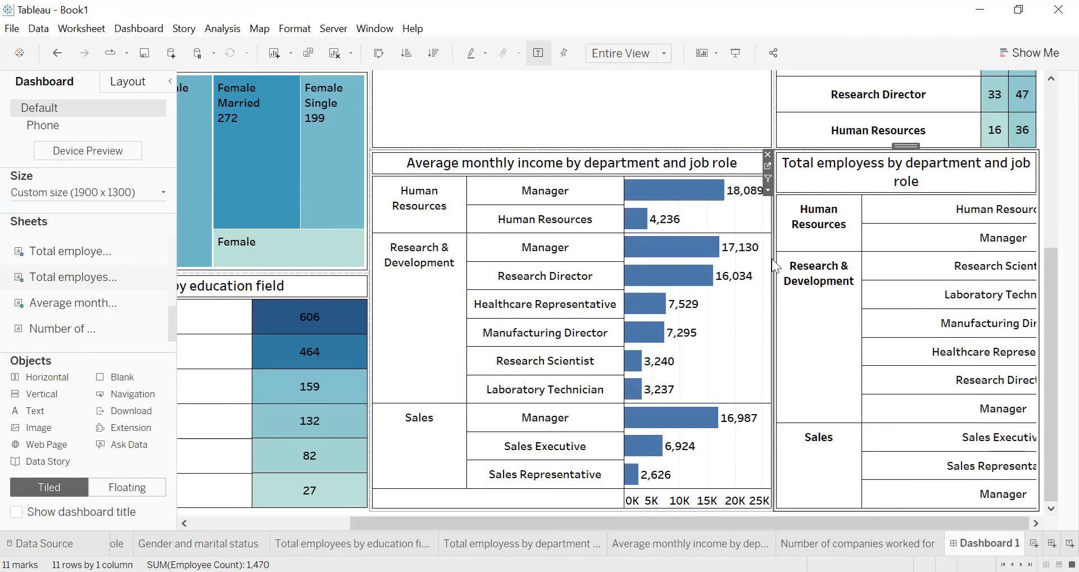
{"action": "left_click_drag", "start_coordinate": [774, 262], "coordinate": [707, 264]}
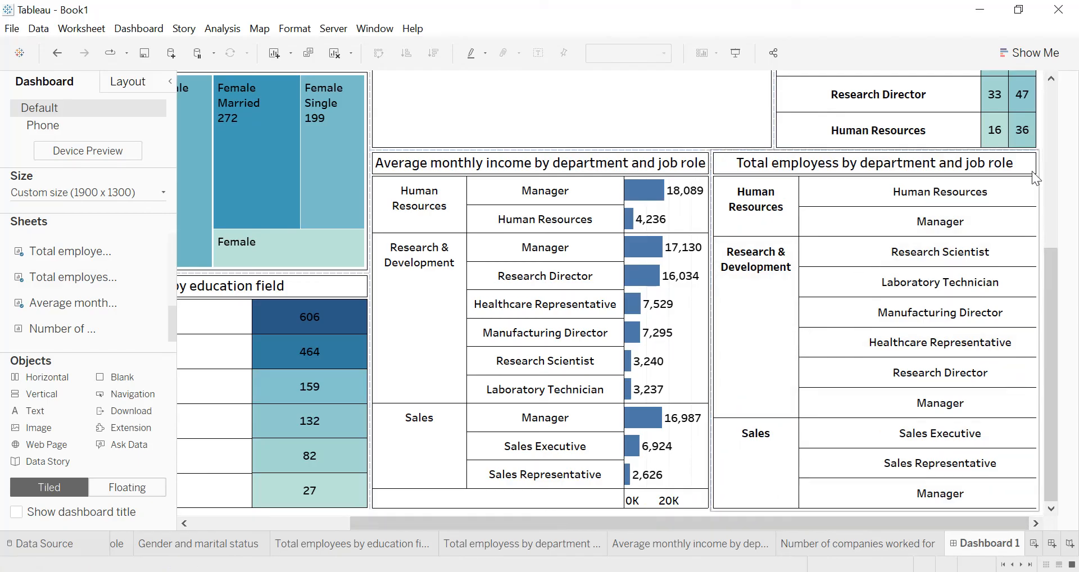
- Adjust the total employees sheet's width and its department and job role columns so the employee counts fit, clearing the mark selection
{"action": "left_click", "coordinate": [796, 227]}
{"action": "left_click_drag", "start_coordinate": [797, 227], "coordinate": [587, 236]}
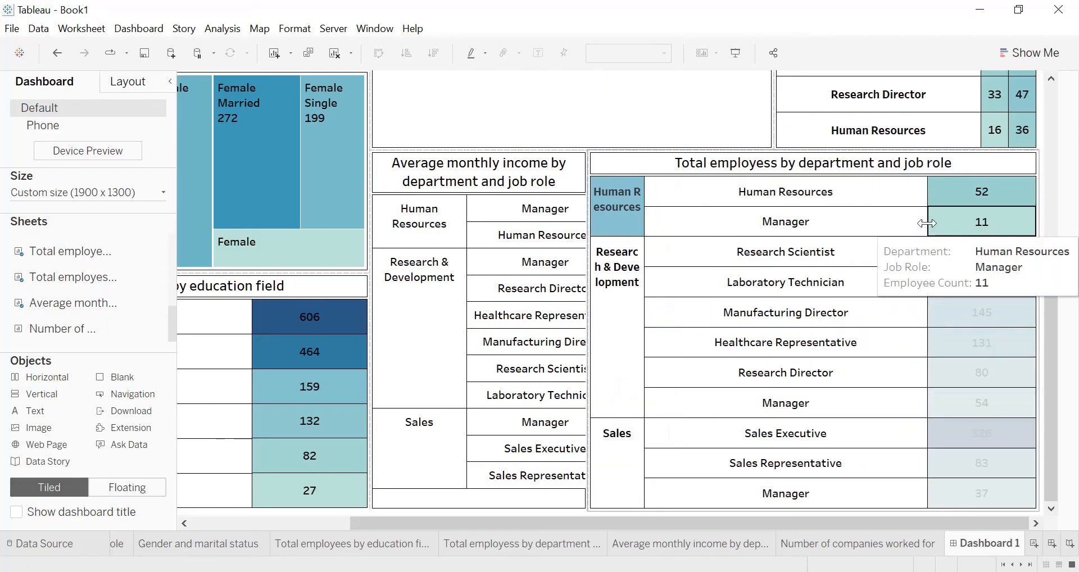
{"action": "left_click_drag", "start_coordinate": [824, 224], "coordinate": [777, 227]}
{"action": "left_click_drag", "start_coordinate": [588, 230], "coordinate": [774, 225]}
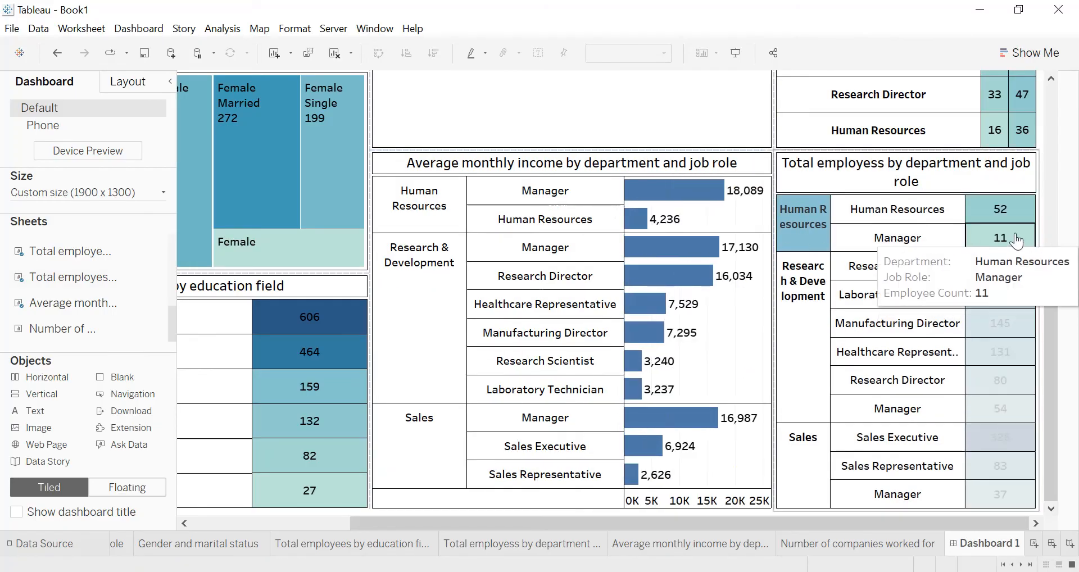
{"action": "left_click", "coordinate": [1003, 218]}
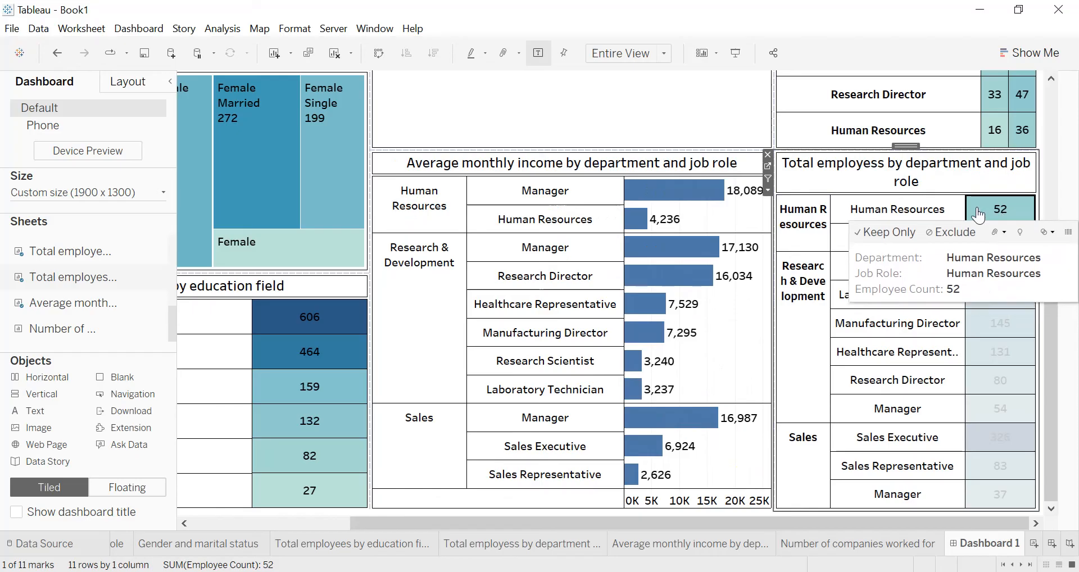
{"action": "left_click", "coordinate": [978, 211]}
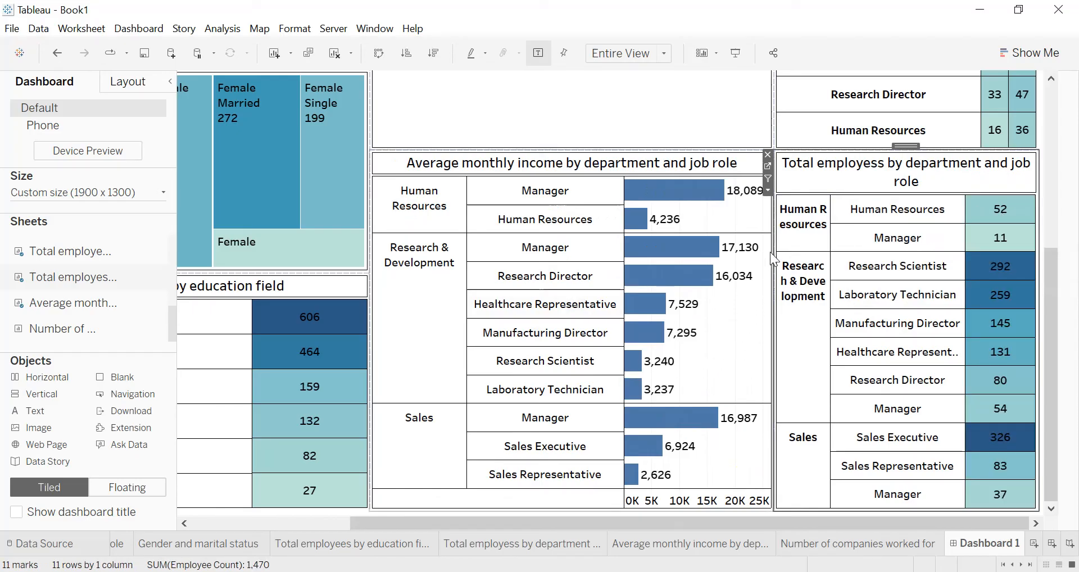
{"action": "left_click_drag", "start_coordinate": [771, 257], "coordinate": [710, 260]}
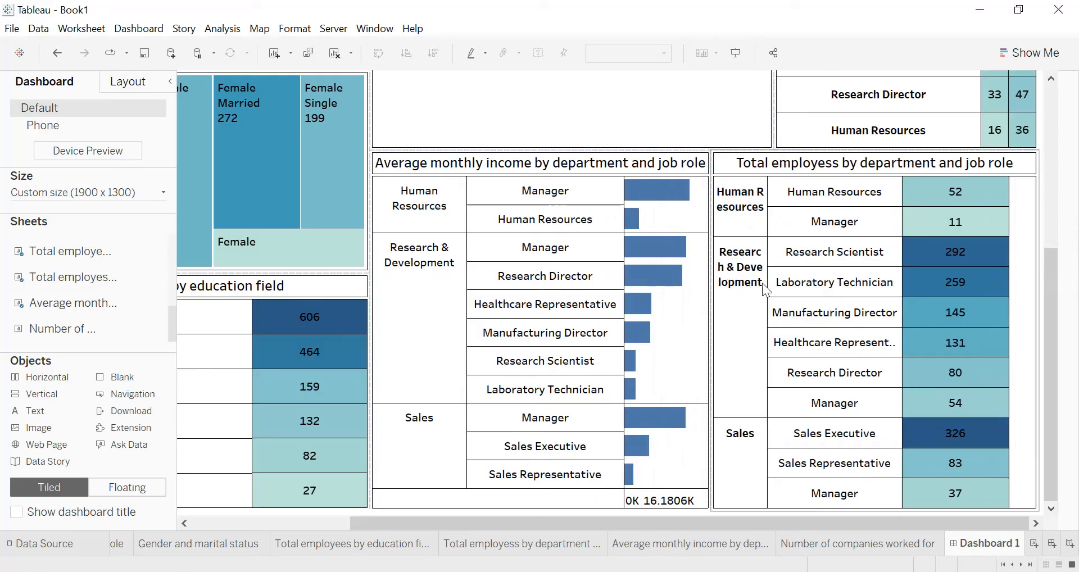
{"action": "left_click_drag", "start_coordinate": [768, 285], "coordinate": [790, 284]}
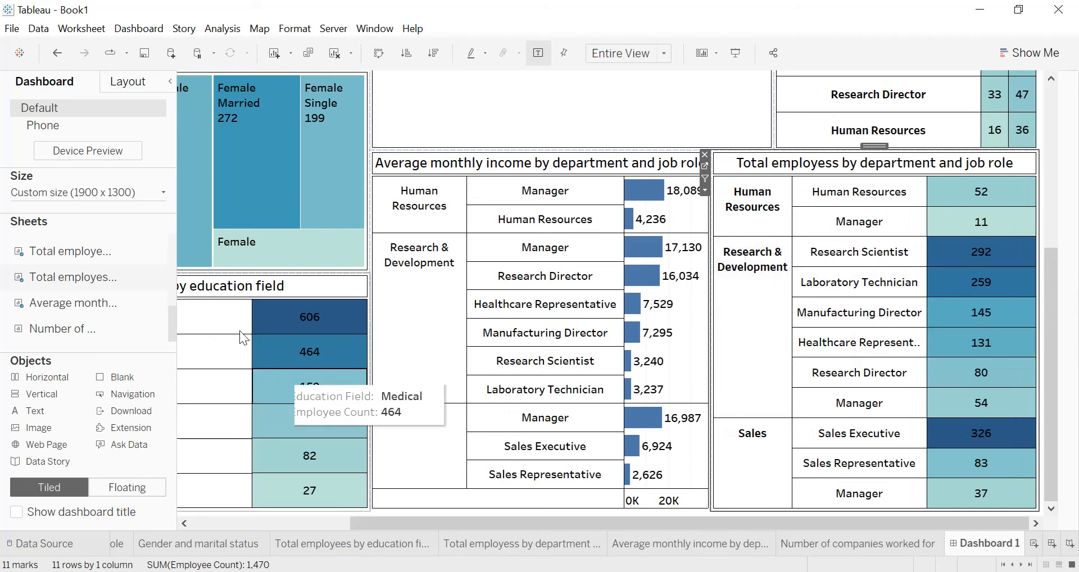
- Collapse the side pane and widen the Average monthly income sheet on both sides
{"action": "left_click", "coordinate": [172, 81]}
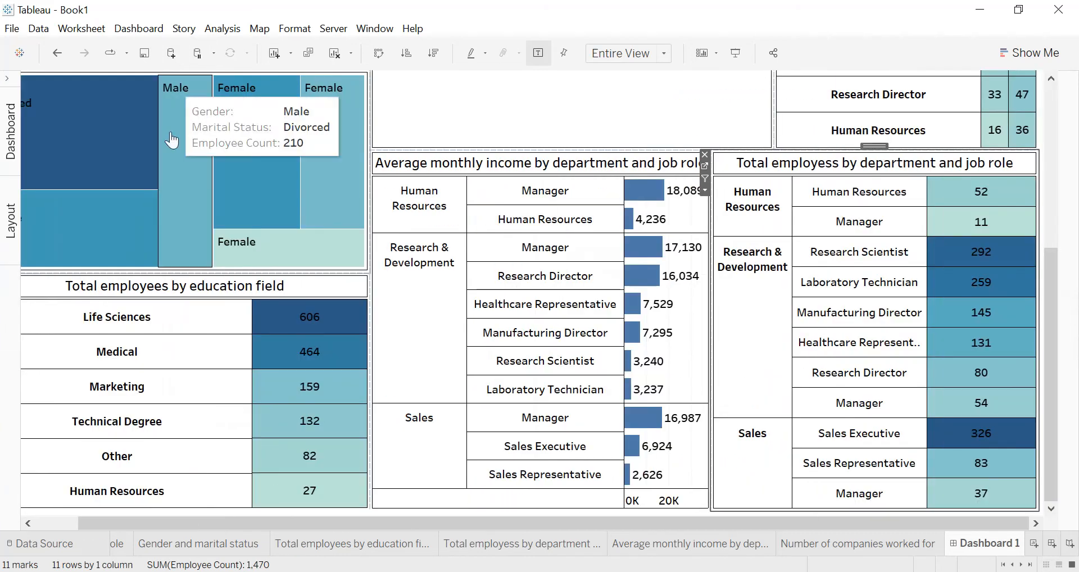
{"action": "left_click_drag", "start_coordinate": [580, 524], "coordinate": [535, 526]}
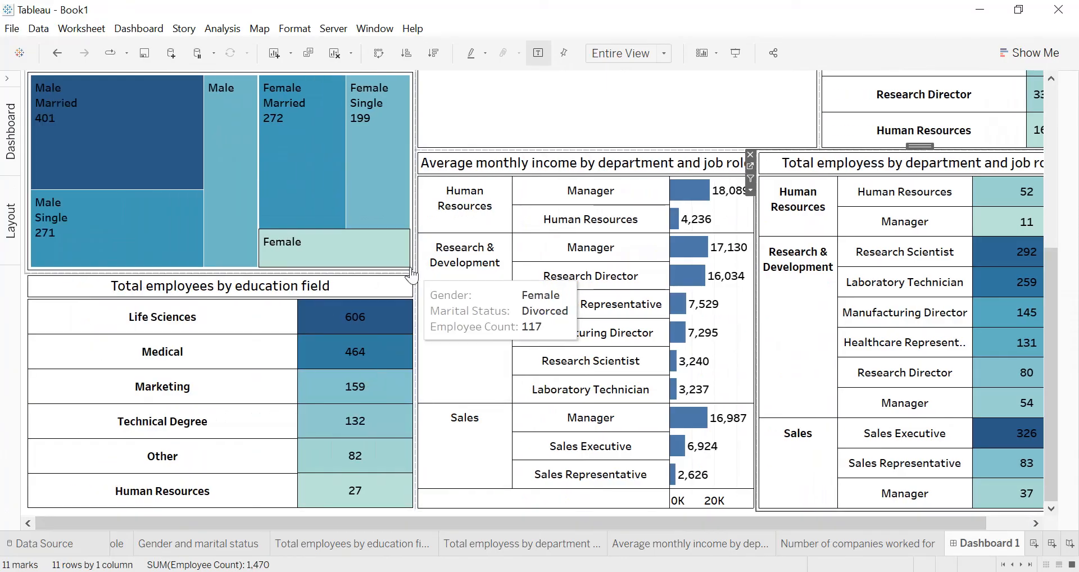
{"action": "left_click_drag", "start_coordinate": [414, 265], "coordinate": [373, 265]}
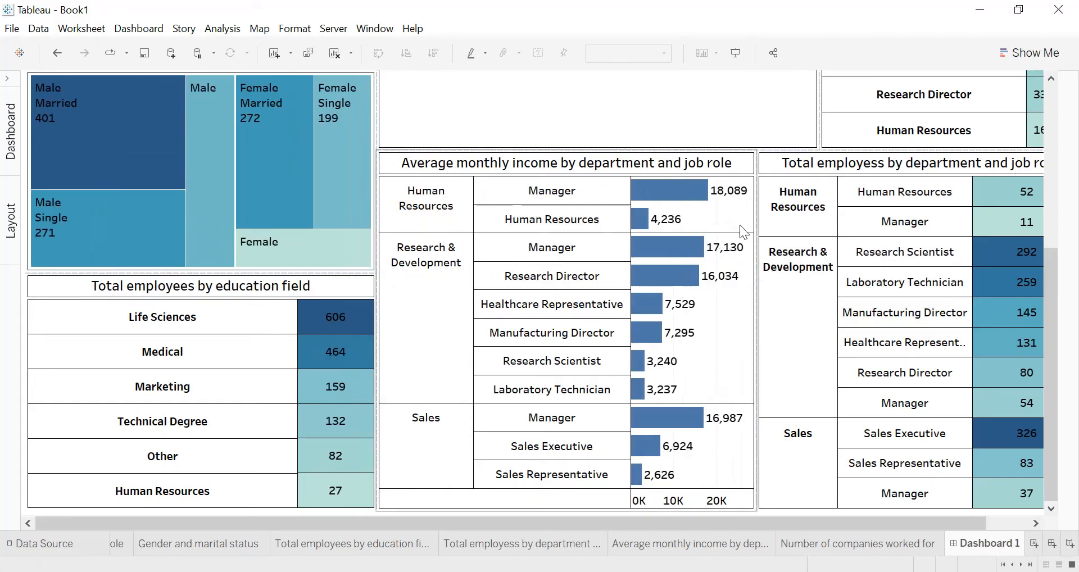
{"action": "left_click_drag", "start_coordinate": [757, 231], "coordinate": [780, 231]}
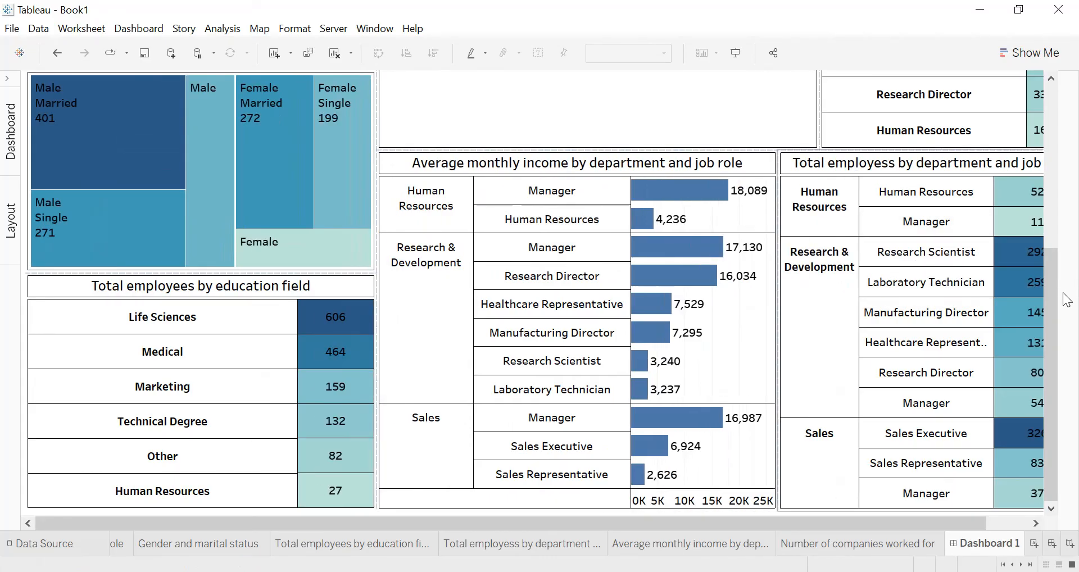
- Narrow the gender pie chart and widen Gender and job role so their shared border aligns with the sheets below
{"action": "left_click_drag", "start_coordinate": [951, 525], "coordinate": [1013, 519]}
{"action": "left_click_drag", "start_coordinate": [1050, 487], "coordinate": [1053, 228]}
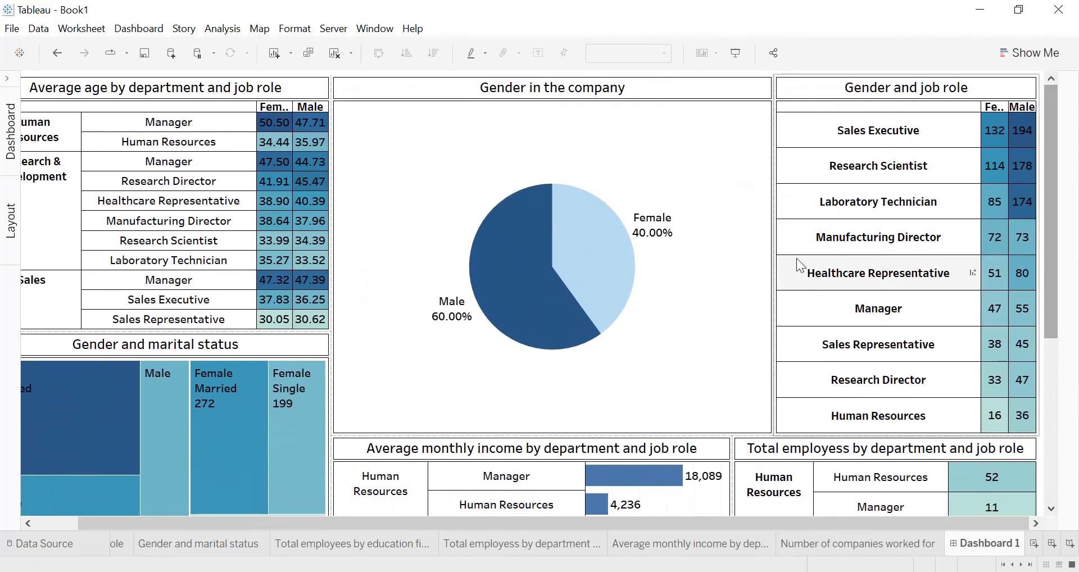
{"action": "left_click_drag", "start_coordinate": [768, 258], "coordinate": [737, 262]}
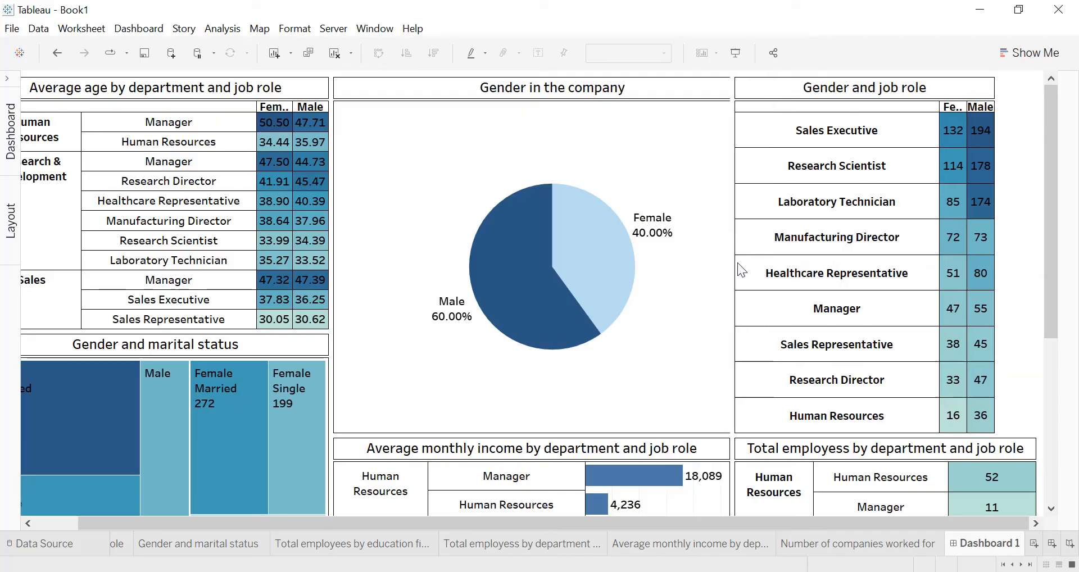
- Align the bottom edges of the average age table, the gender pie chart and the Gender and job role table
{"action": "mouse_move", "coordinate": [304, 336]}
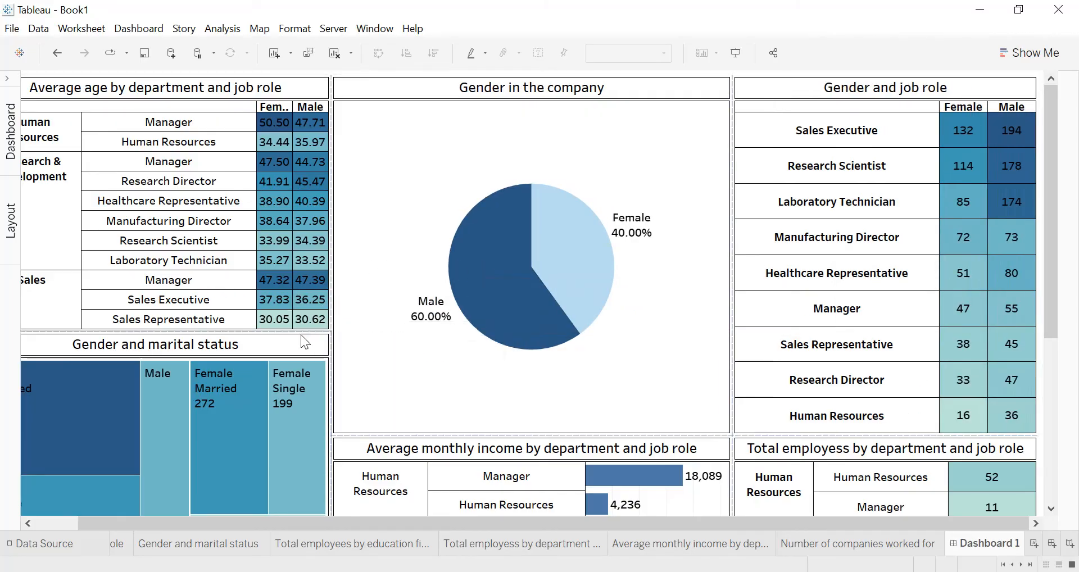
{"action": "left_click_drag", "start_coordinate": [302, 333], "coordinate": [304, 420]}
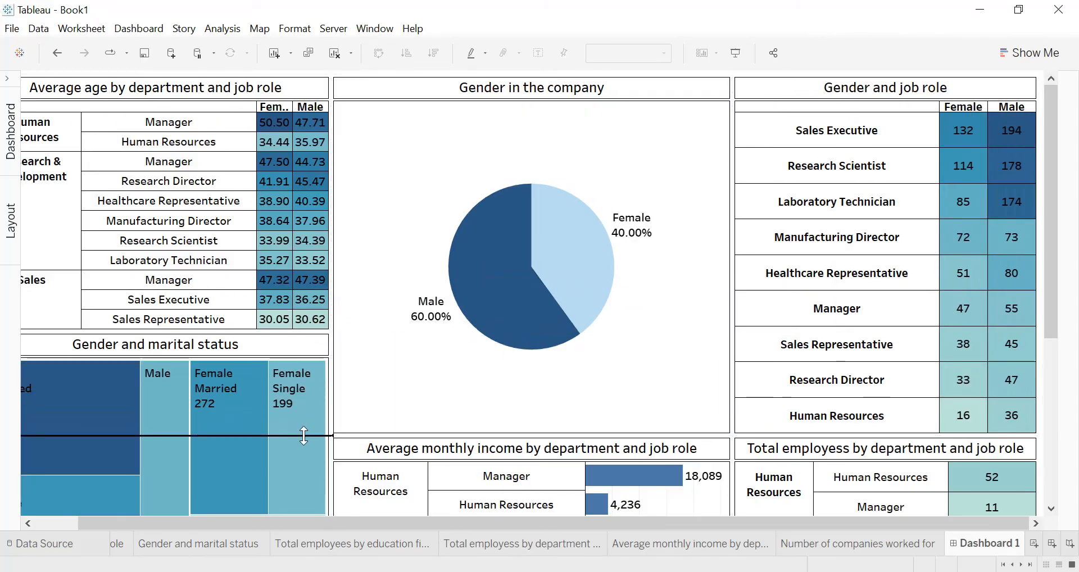
{"action": "left_click_drag", "start_coordinate": [304, 389], "coordinate": [304, 391]}
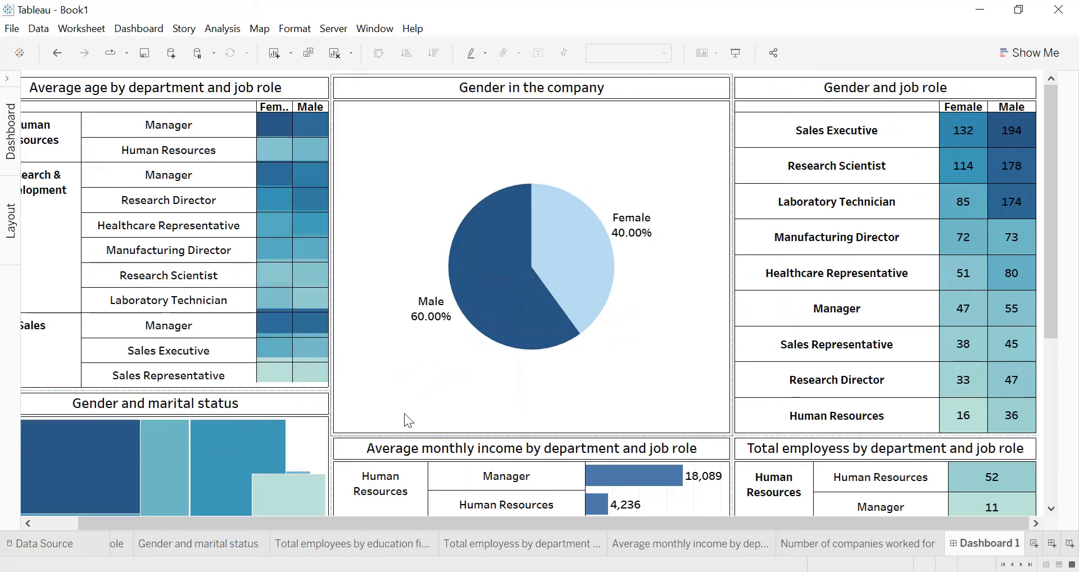
{"action": "left_click_drag", "start_coordinate": [461, 434], "coordinate": [466, 390]}
{"action": "left_click_drag", "start_coordinate": [755, 435], "coordinate": [757, 389]}
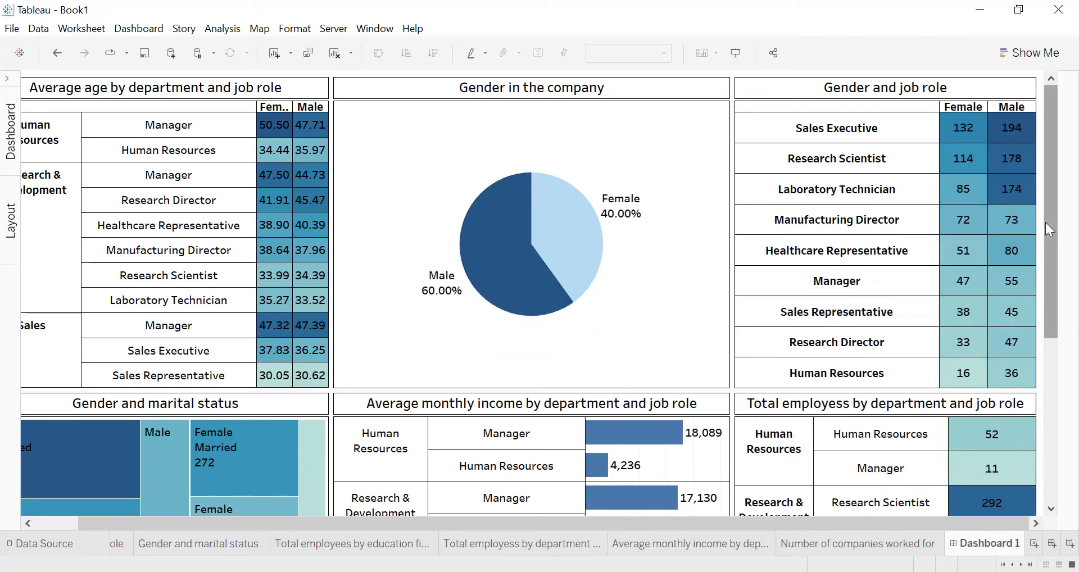
- Raise the shared bottom edges of Gender and job role, the average age table and the gender pie chart to shorten the dashboard's upper row
{"action": "left_click_drag", "start_coordinate": [1059, 230], "coordinate": [1063, 442]}
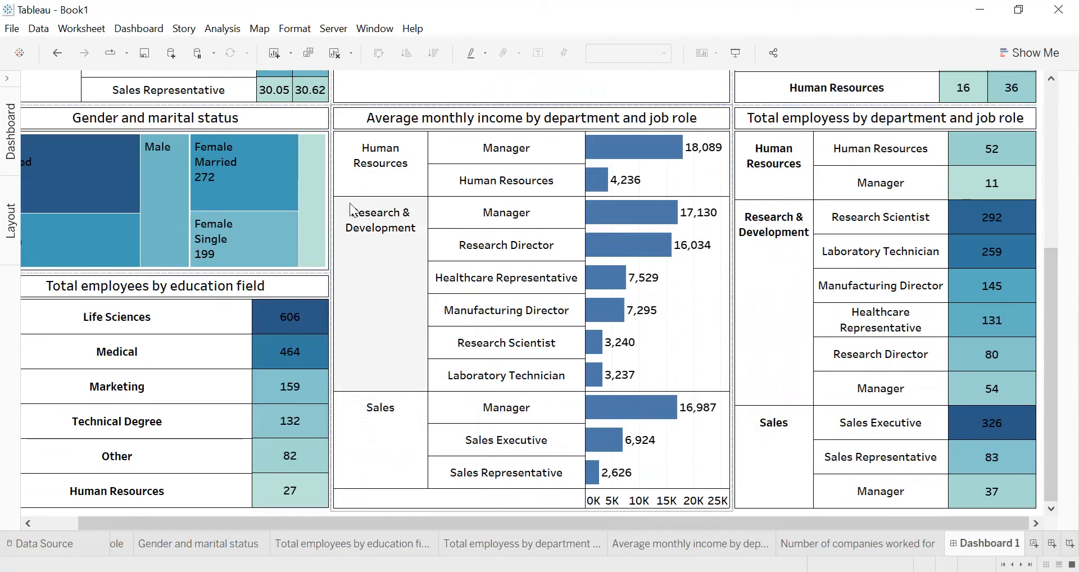
{"action": "left_click_drag", "start_coordinate": [1057, 315], "coordinate": [1057, 126]}
{"action": "left_click_drag", "start_coordinate": [831, 390], "coordinate": [835, 324]}
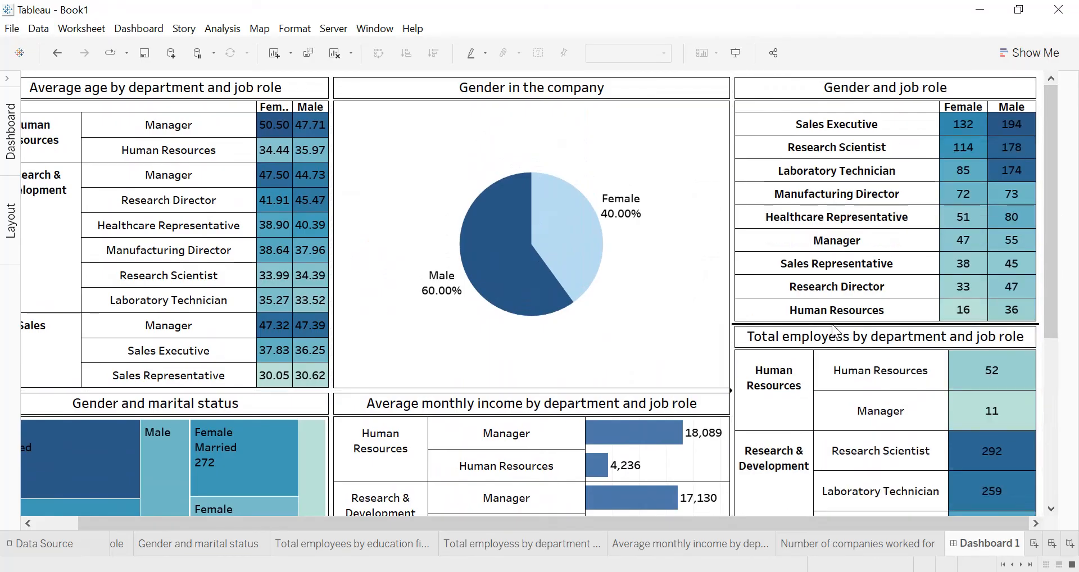
{"action": "left_click_drag", "start_coordinate": [257, 389], "coordinate": [260, 331]}
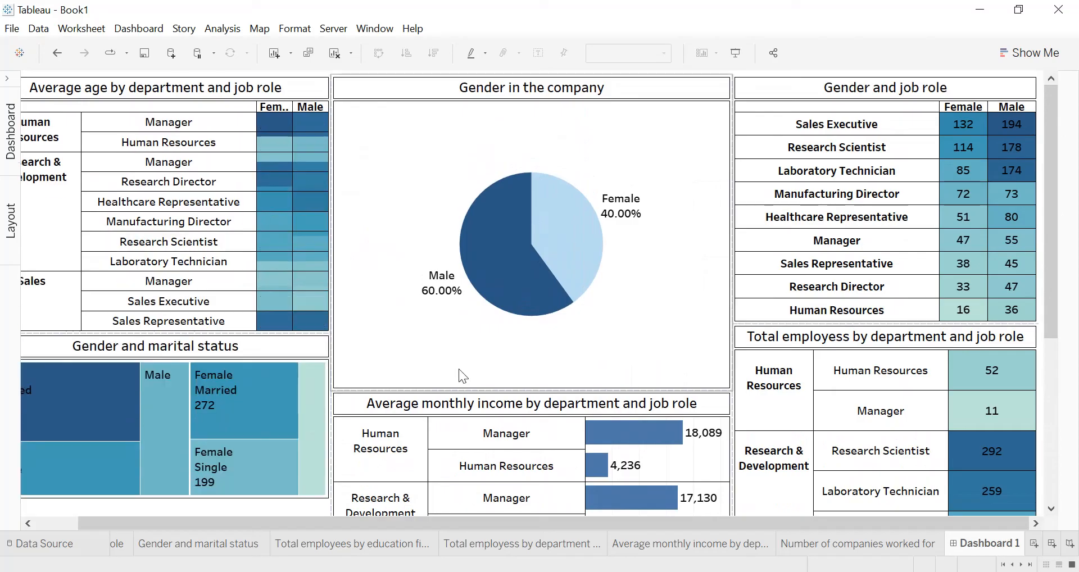
{"action": "left_click", "coordinate": [460, 400]}
{"action": "left_click_drag", "start_coordinate": [463, 390], "coordinate": [459, 334]}
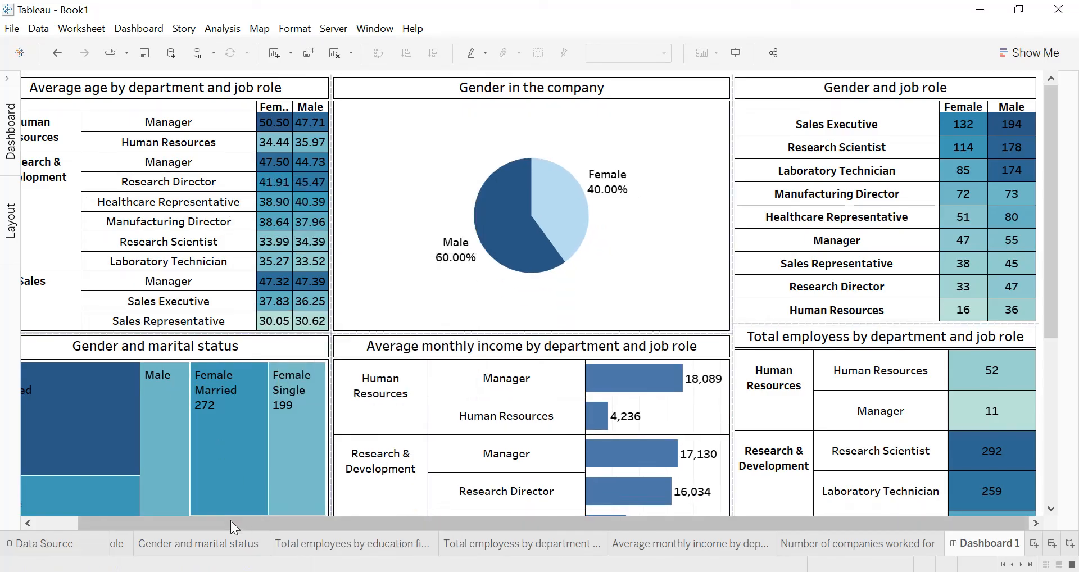
- Narrow the department and job role columns of the average age table so the Female header fits
{"action": "left_click_drag", "start_coordinate": [193, 519], "coordinate": [150, 521]}
{"action": "left_click", "coordinate": [125, 218]}
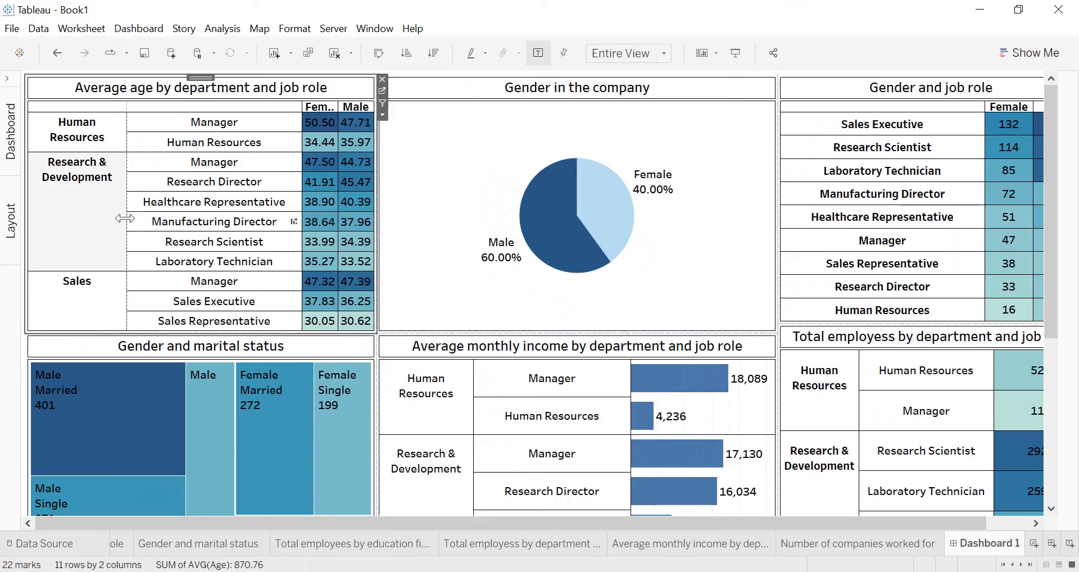
{"action": "left_click_drag", "start_coordinate": [119, 219], "coordinate": [112, 219]}
{"action": "mouse_move", "coordinate": [303, 214]}
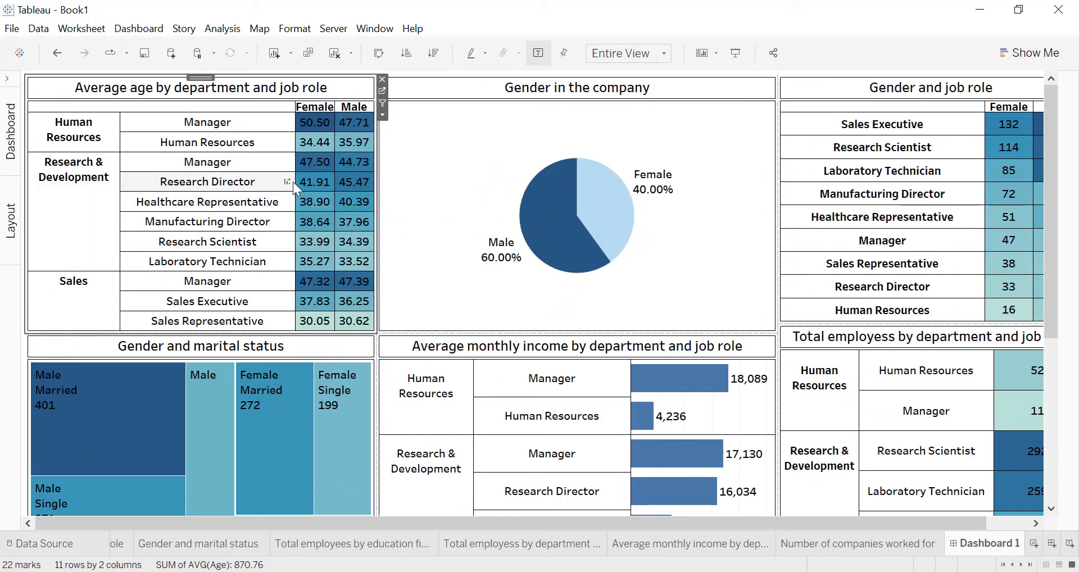
{"action": "left_click_drag", "start_coordinate": [284, 180], "coordinate": [275, 180]}
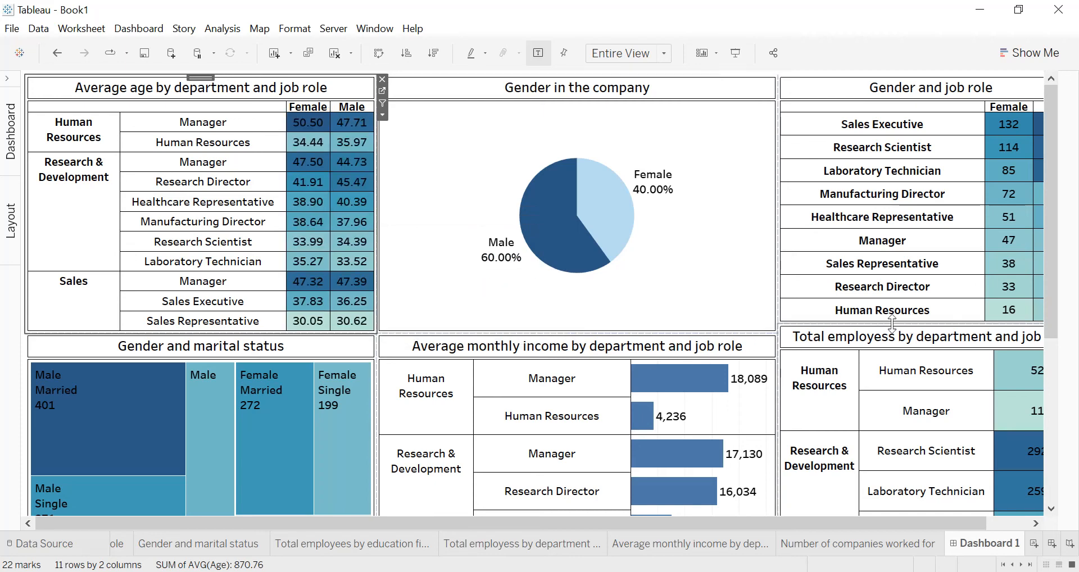
- Align Gender and job role's bottom edge with its row and lower the border between Gender and marital status and the education field table
{"action": "left_click_drag", "start_coordinate": [892, 323], "coordinate": [892, 333]}
{"action": "left_click_drag", "start_coordinate": [1056, 301], "coordinate": [1059, 475]}
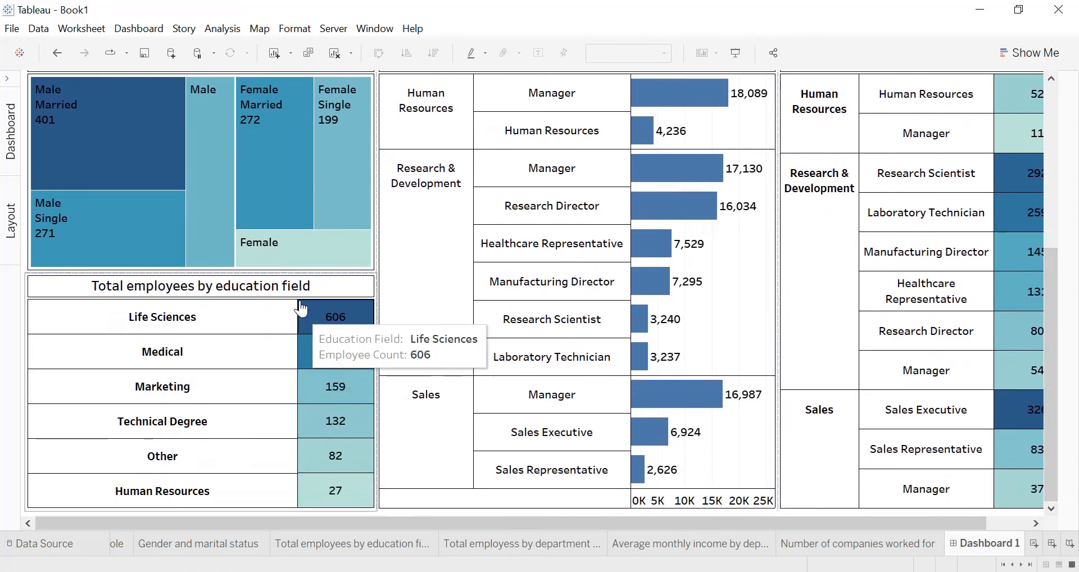
{"action": "left_click_drag", "start_coordinate": [309, 272], "coordinate": [321, 292]}
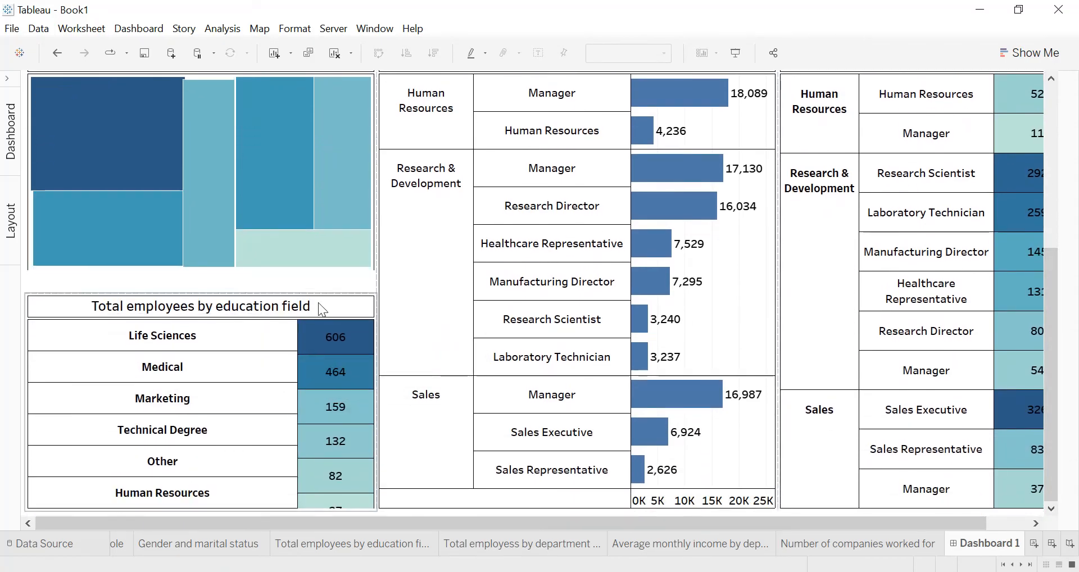
{"action": "left_click_drag", "start_coordinate": [922, 527], "coordinate": [1050, 528]}
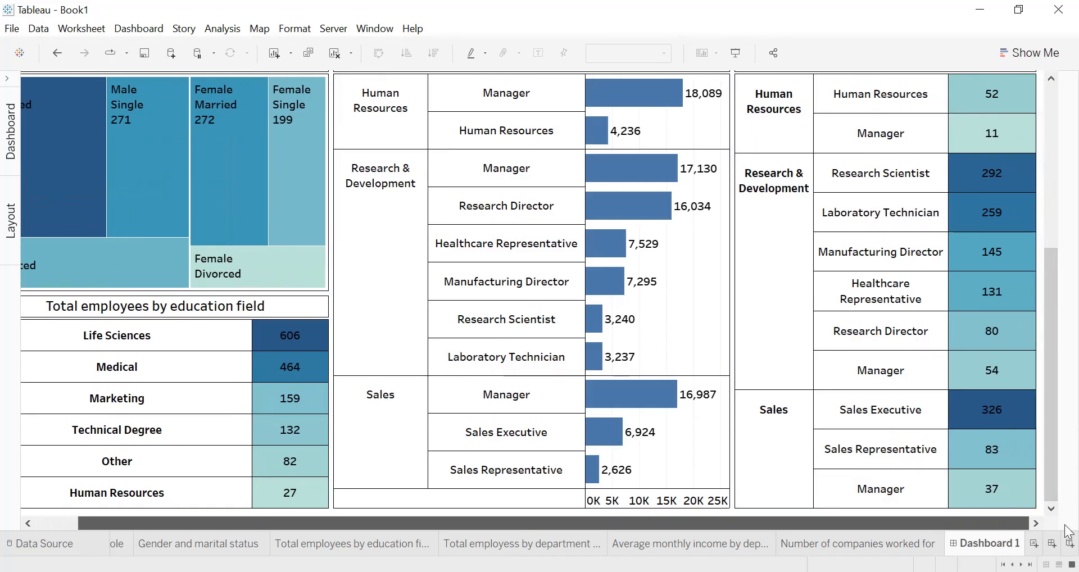
{"action": "left_click_drag", "start_coordinate": [1046, 391], "coordinate": [1061, 458]}
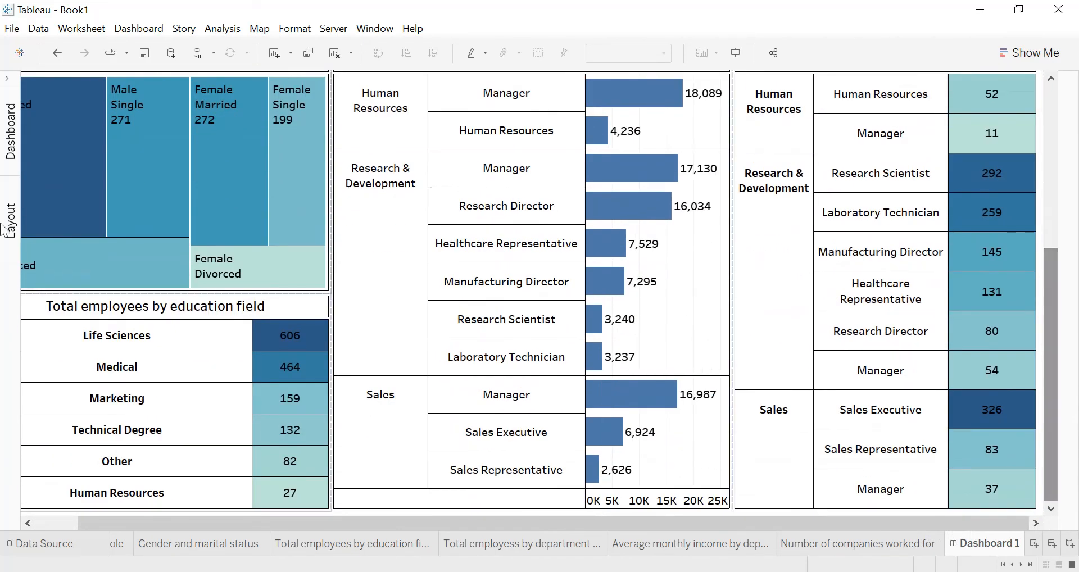
- Add the Number of companies worked for sheet above the total employees by department and job role table, and collapse the side pane
{"action": "left_click", "coordinate": [8, 78]}
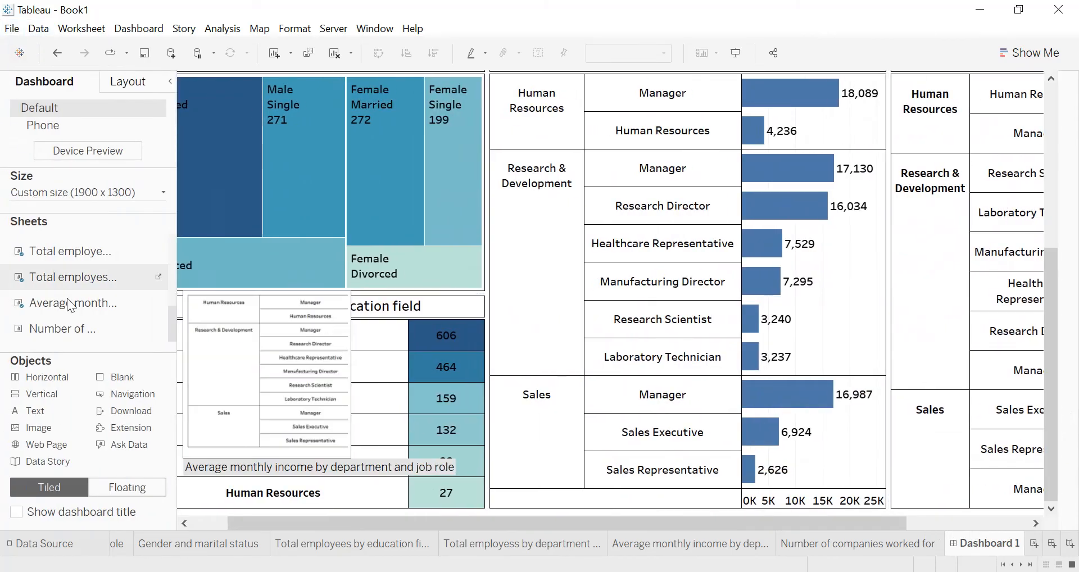
{"action": "scroll", "coordinate": [71, 302], "scroll_direction": "up", "scroll_amount": 3}
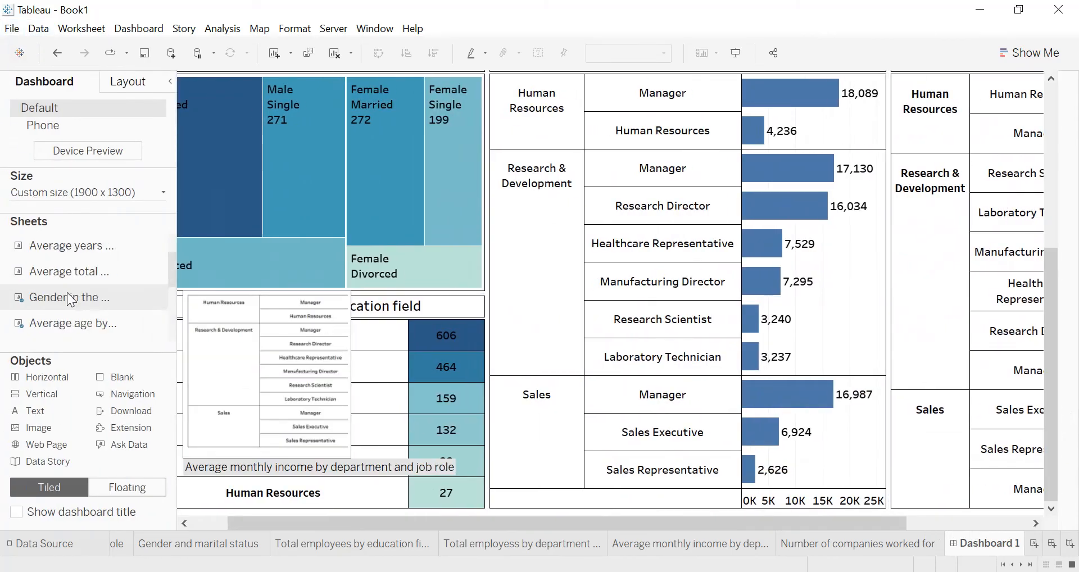
{"action": "mouse_move", "coordinate": [79, 254]}
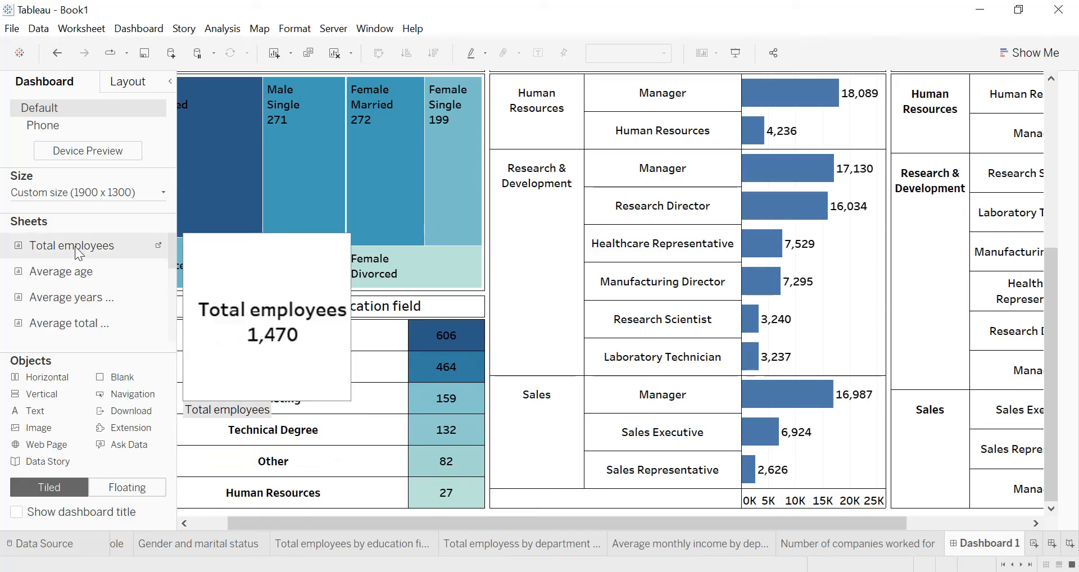
{"action": "scroll", "coordinate": [79, 254], "scroll_direction": "down", "scroll_amount": 3}
{"action": "mouse_move", "coordinate": [76, 290]}
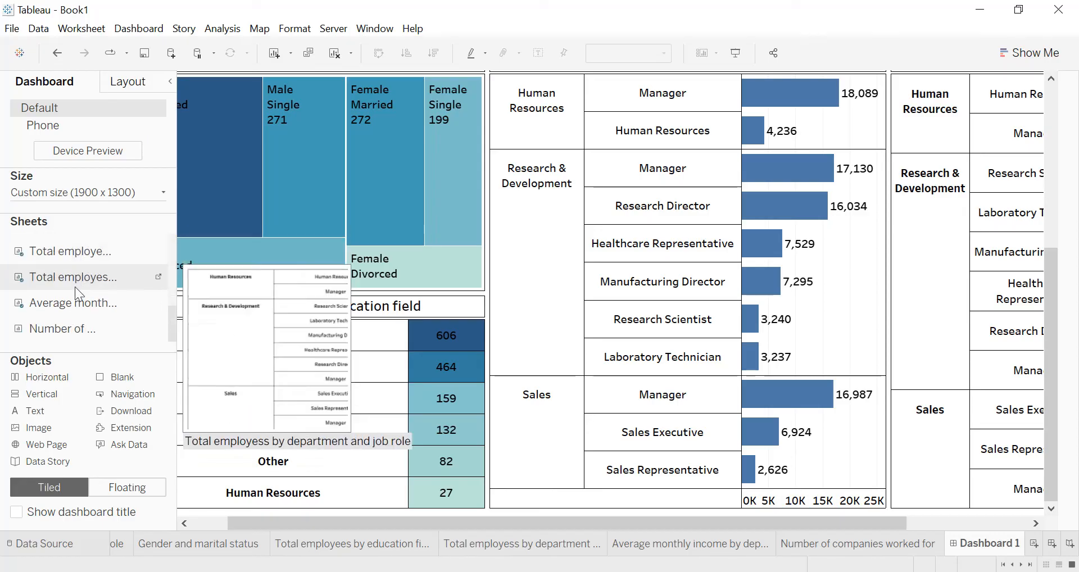
{"action": "mouse_move", "coordinate": [76, 331]}
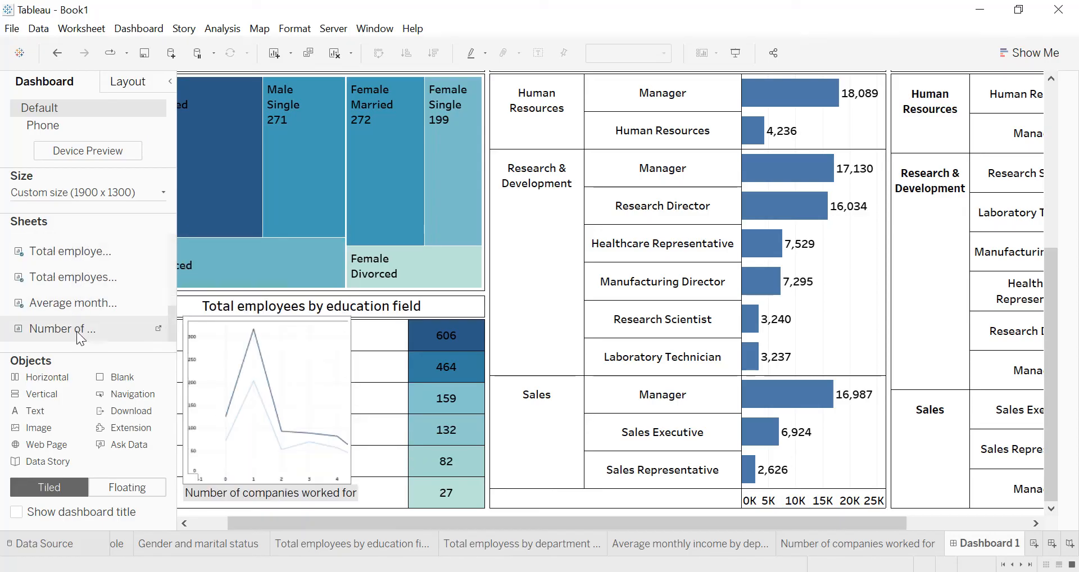
{"action": "mouse_move", "coordinate": [76, 332]}
{"action": "left_mouse_down"}
{"action": "mouse_move", "coordinate": [618, 309]}
{"action": "mouse_move", "coordinate": [954, 280]}
{"action": "left_mouse_up"}
{"action": "mouse_move", "coordinate": [997, 218]}
{"action": "left_mouse_down"}
{"action": "mouse_move", "coordinate": [982, 201]}
{"action": "mouse_move", "coordinate": [985, 171]}
{"action": "left_mouse_up"}
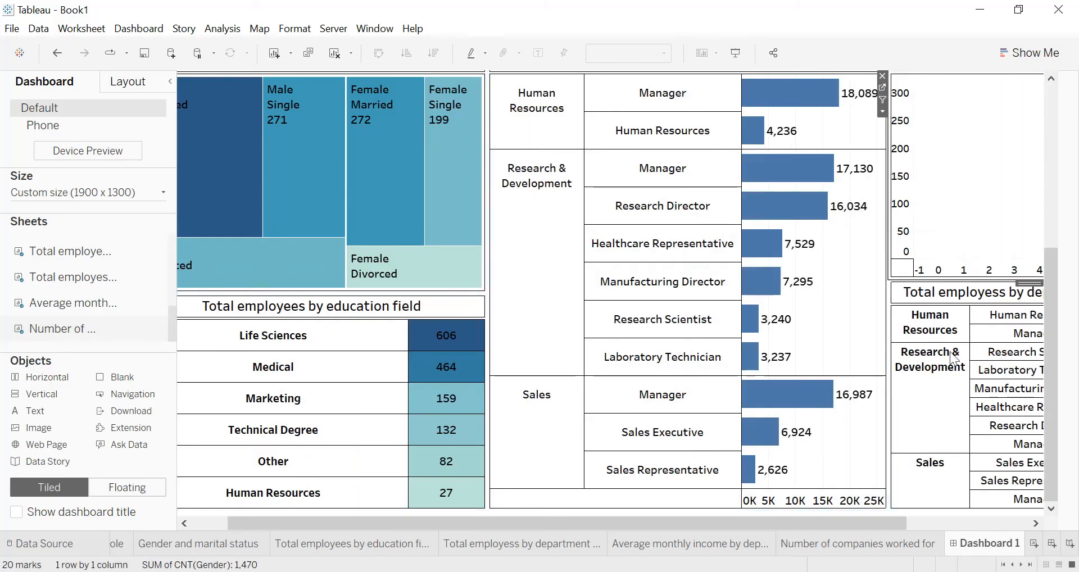
{"action": "left_click_drag", "start_coordinate": [875, 526], "coordinate": [1007, 529]}
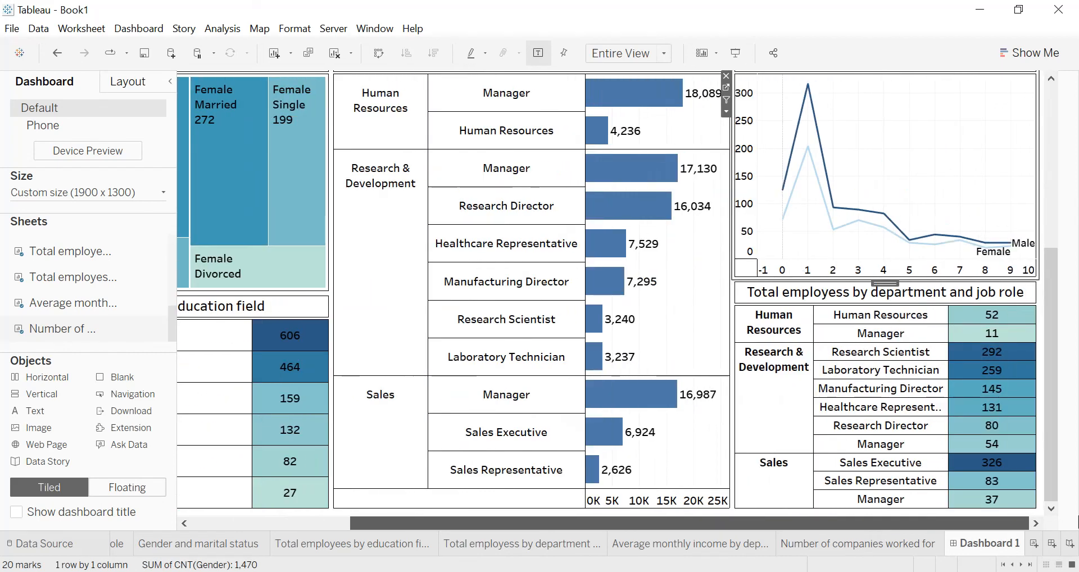
{"action": "left_click_drag", "start_coordinate": [1051, 370], "coordinate": [1062, 444]}
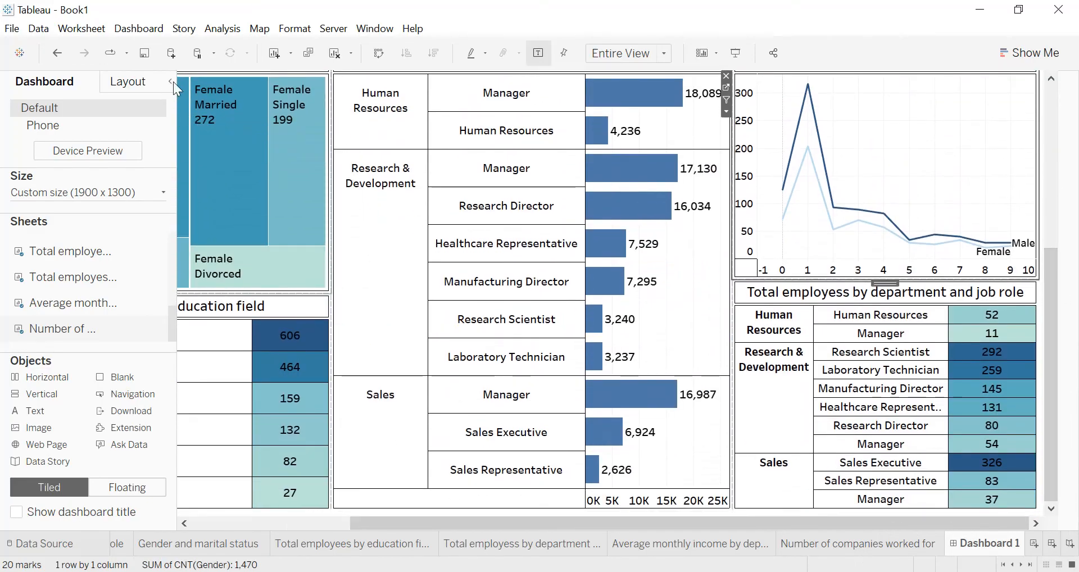
{"action": "left_click", "coordinate": [171, 81]}
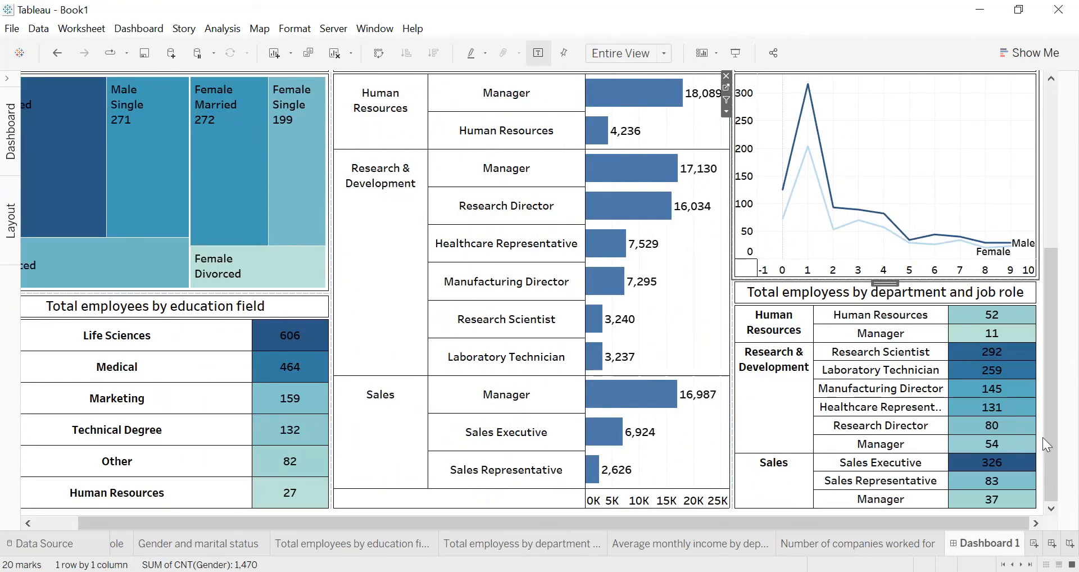
- Reopen the side pane, add the Total employees sheet above Average monthly income by department and job role, and hide its title
{"action": "mouse_move", "coordinate": [1000, 388]}
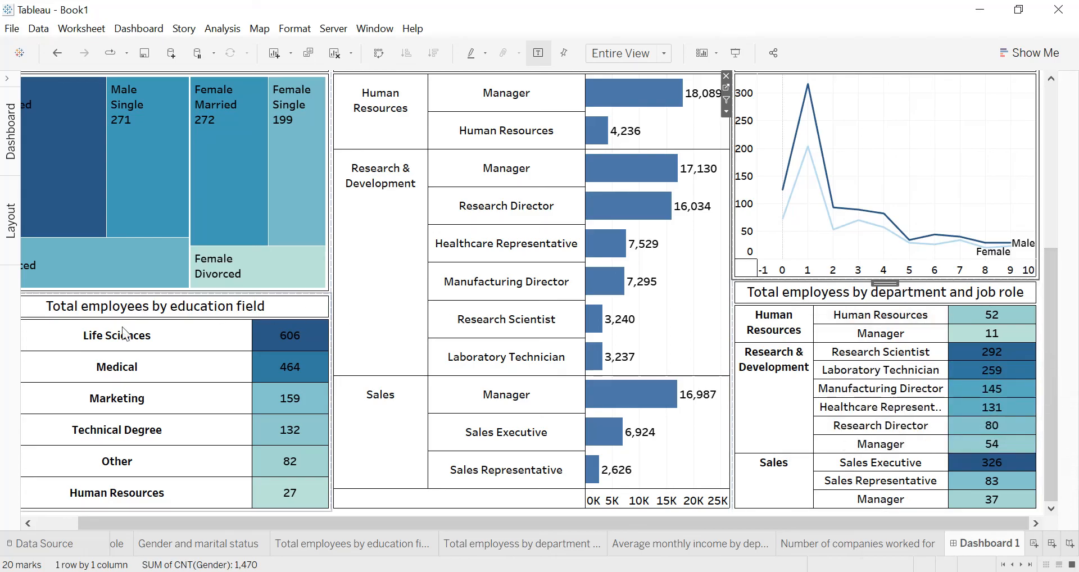
{"action": "left_click_drag", "start_coordinate": [92, 521], "coordinate": [49, 521]}
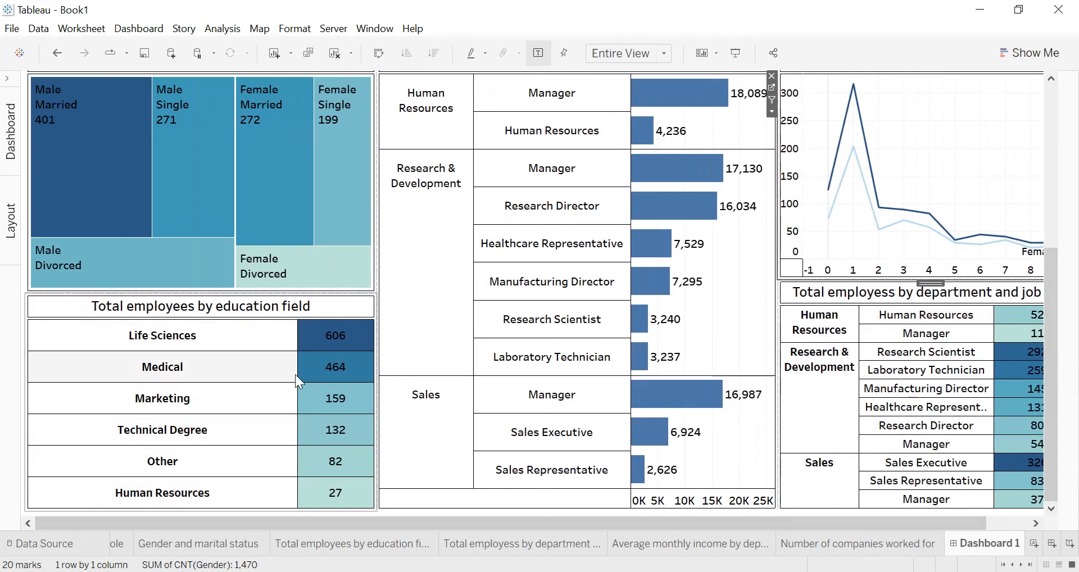
{"action": "left_click_drag", "start_coordinate": [1058, 349], "coordinate": [1049, 172]}
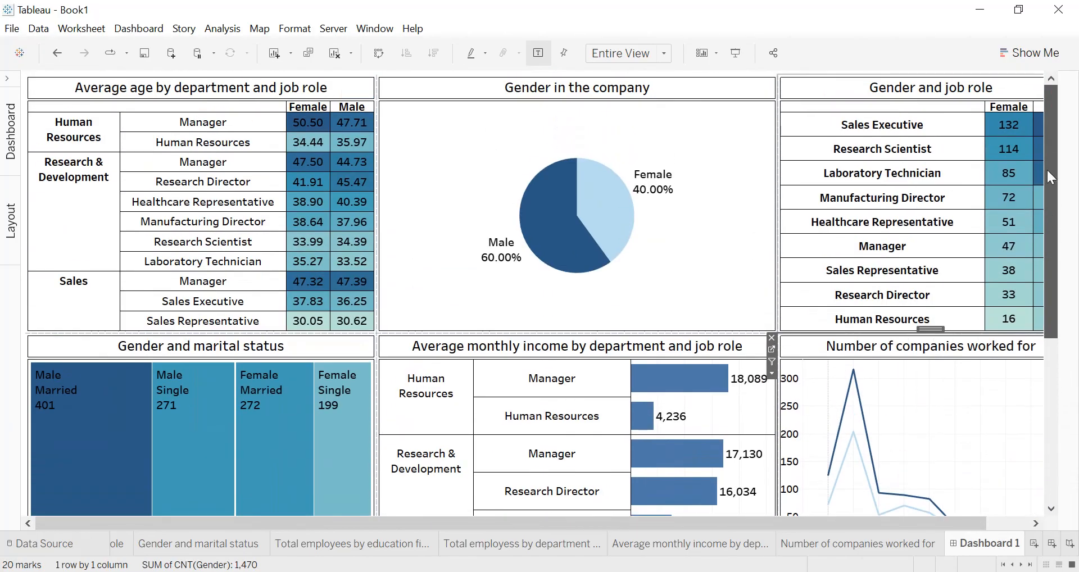
{"action": "left_click", "coordinate": [10, 131]}
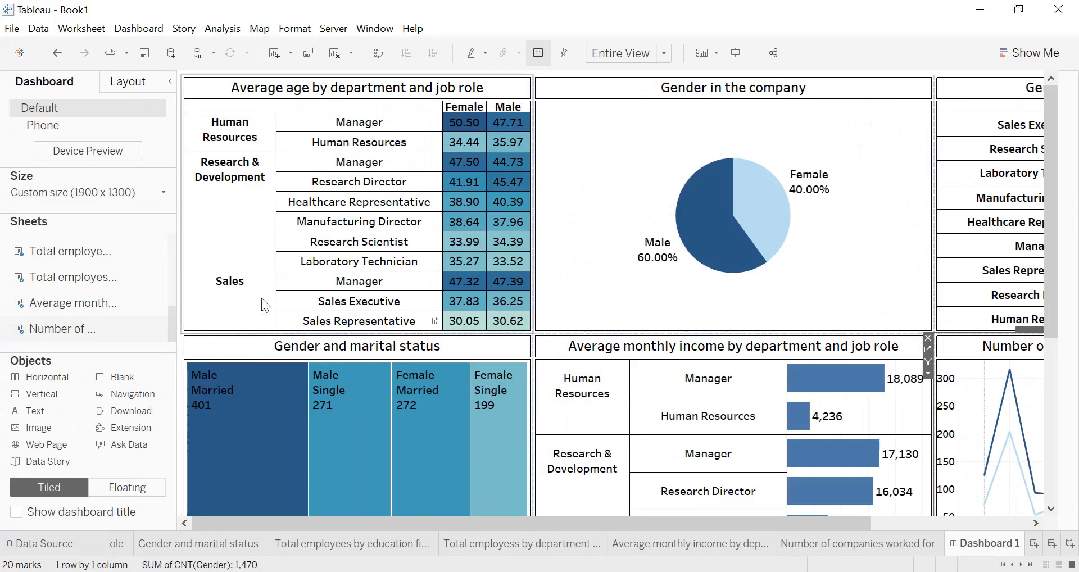
{"action": "scroll", "coordinate": [148, 265], "scroll_direction": "down", "scroll_amount": 5}
{"action": "mouse_move", "coordinate": [64, 249]}
{"action": "left_mouse_down"}
{"action": "mouse_move", "coordinate": [85, 275]}
{"action": "mouse_move", "coordinate": [706, 449]}
{"action": "left_mouse_up"}
{"action": "left_click_drag", "start_coordinate": [652, 409], "coordinate": [653, 410]}
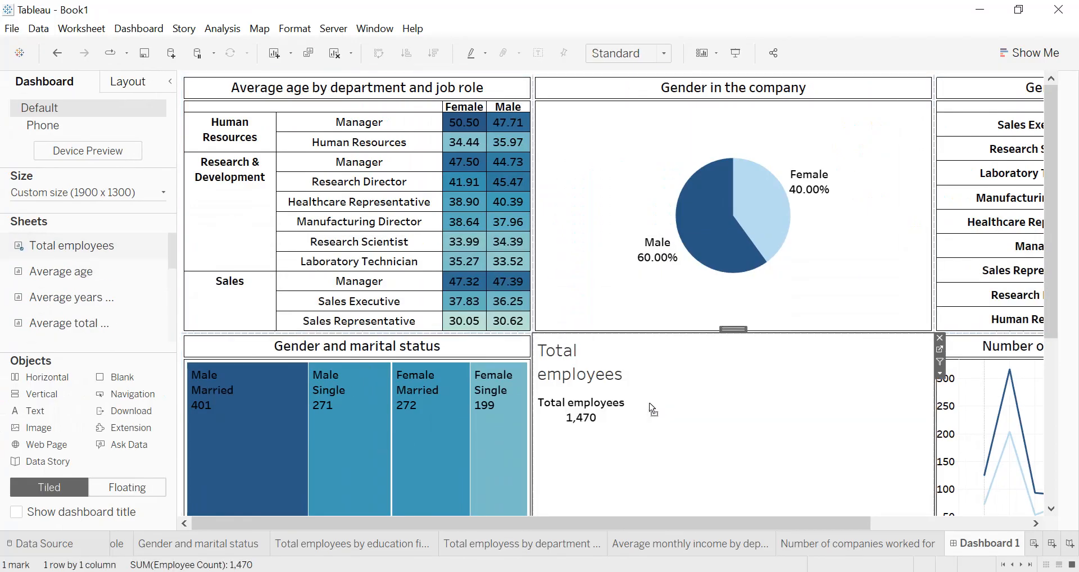
{"action": "right_click", "coordinate": [555, 362]}
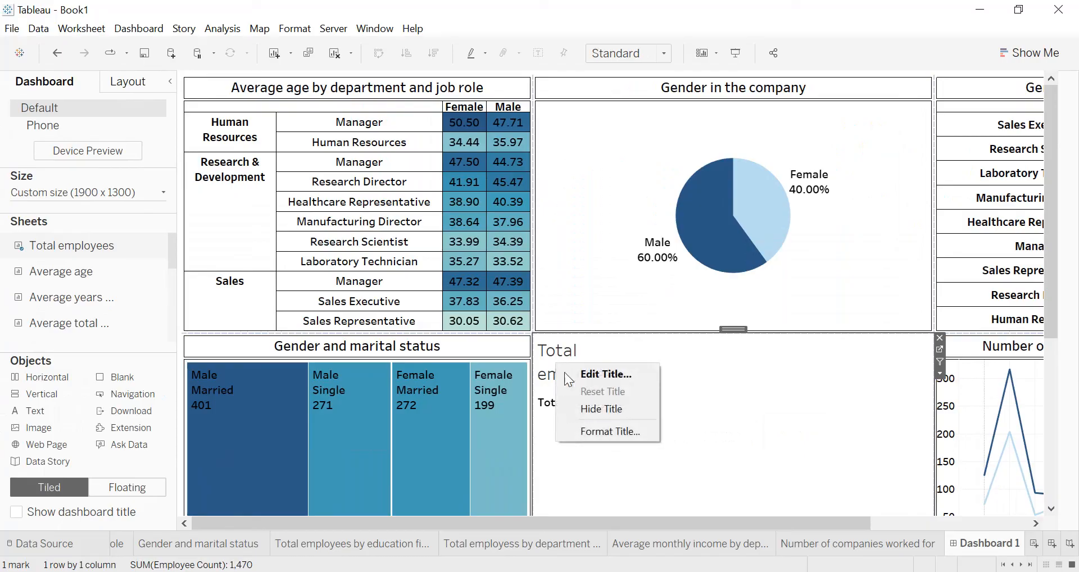
{"action": "left_click", "coordinate": [591, 410]}
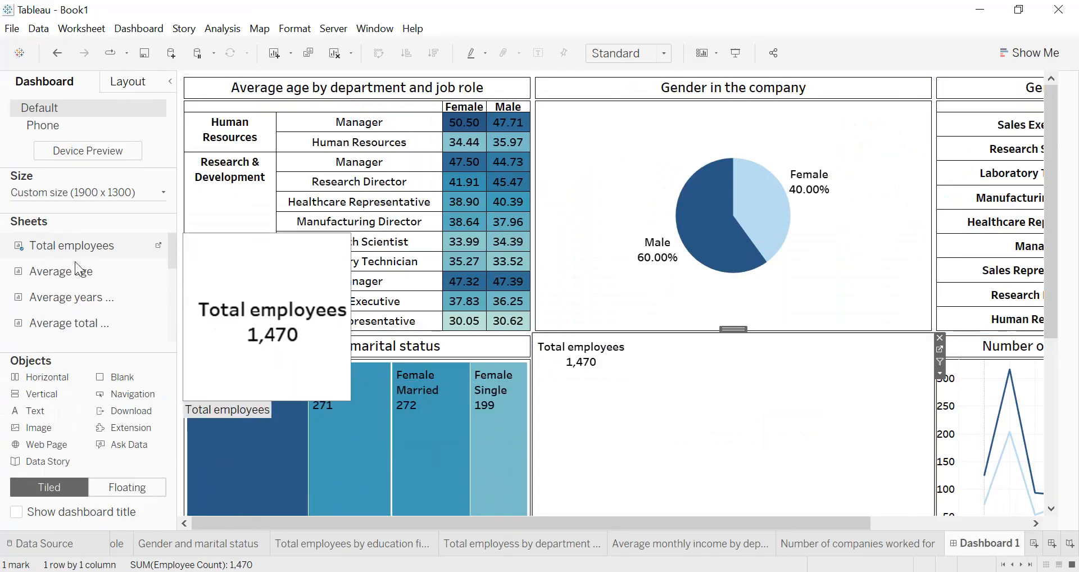
- Add the Average age sheet beside Total employees, splitting that area in half, and hide its title
{"action": "left_click_drag", "start_coordinate": [75, 281], "coordinate": [704, 388]}
{"action": "left_click_drag", "start_coordinate": [829, 390], "coordinate": [880, 402]}
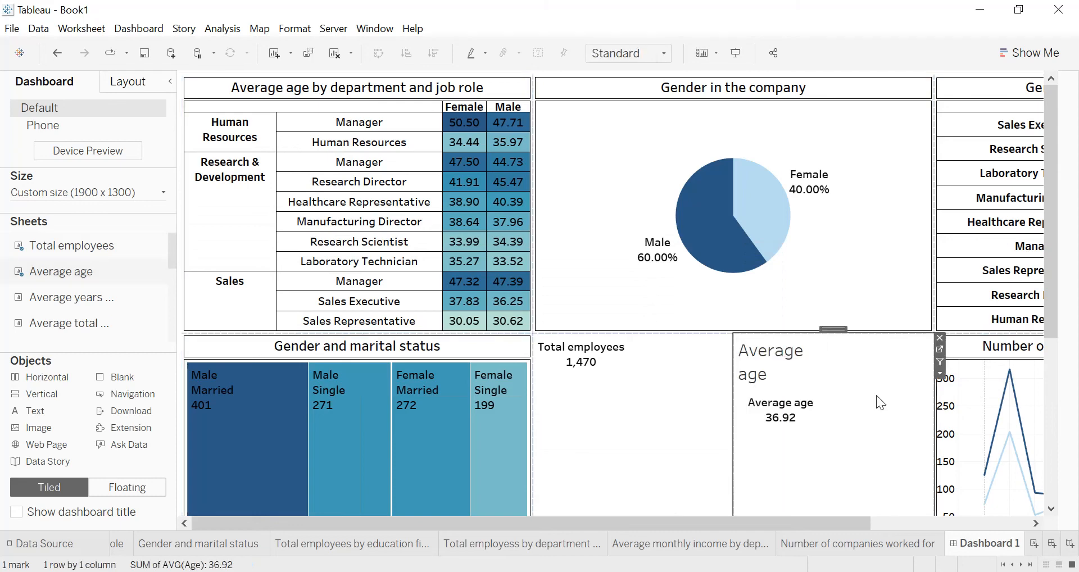
{"action": "right_click", "coordinate": [765, 360]}
{"action": "left_click", "coordinate": [791, 404]}
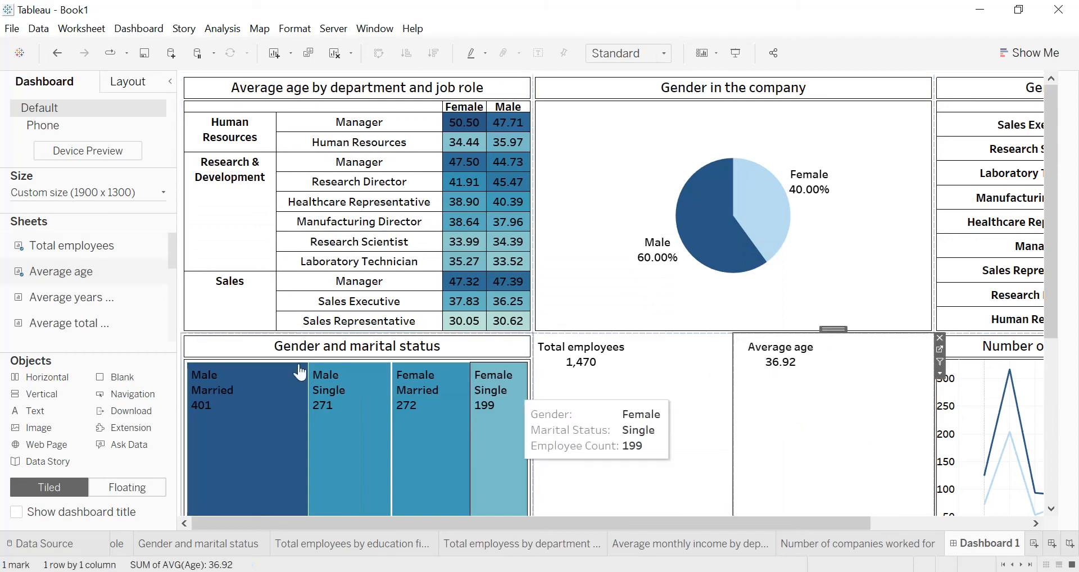
- Add Average years at company below Total employees and Average total working years below Average age, hiding both titles
{"action": "left_click_drag", "start_coordinate": [89, 296], "coordinate": [636, 474]}
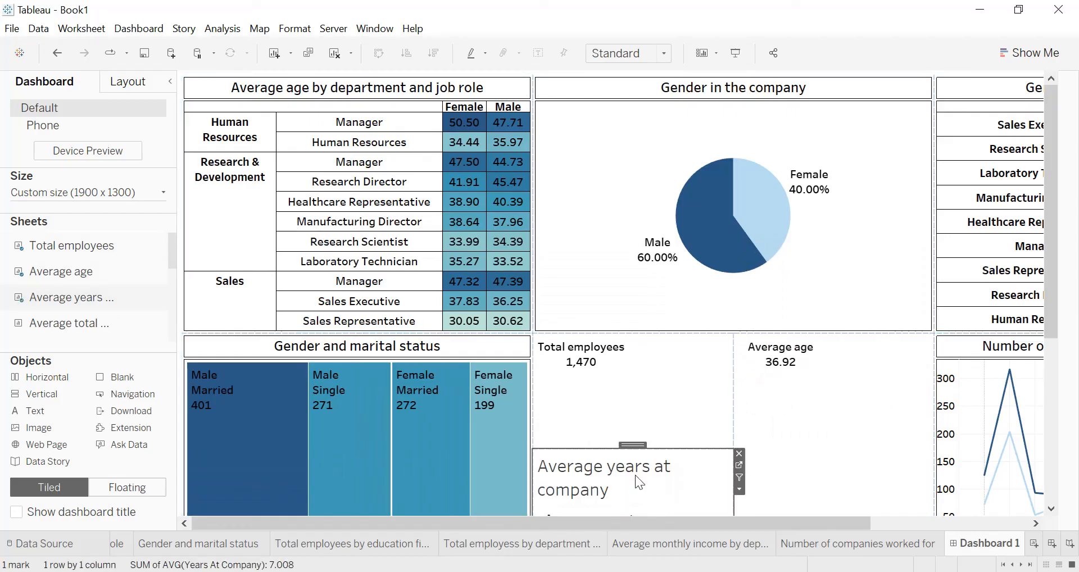
{"action": "right_click", "coordinate": [604, 476]}
{"action": "left_click", "coordinate": [646, 521]}
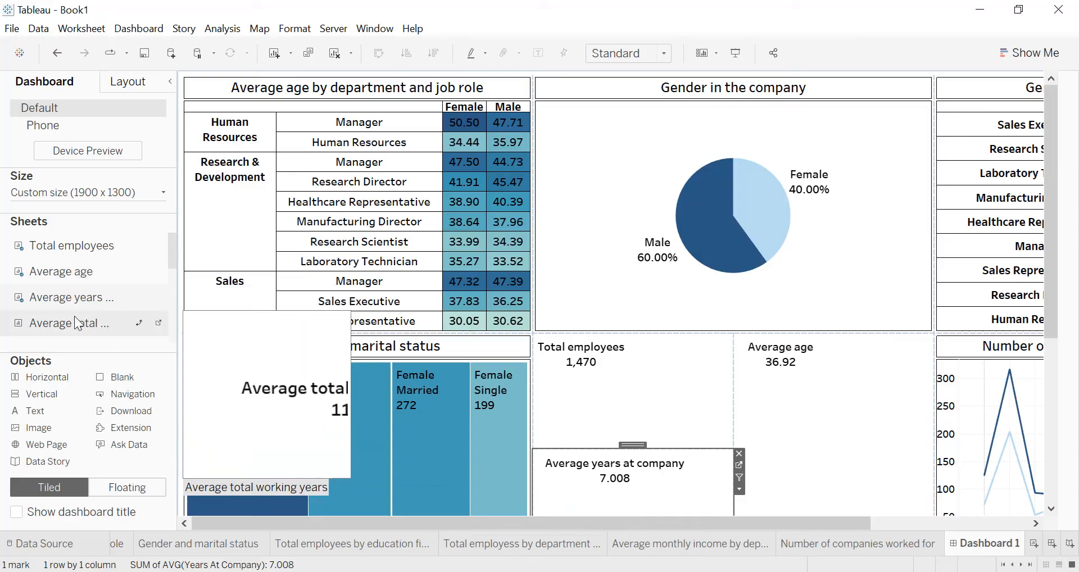
{"action": "left_click_drag", "start_coordinate": [78, 325], "coordinate": [837, 490]}
{"action": "right_click", "coordinate": [837, 477]}
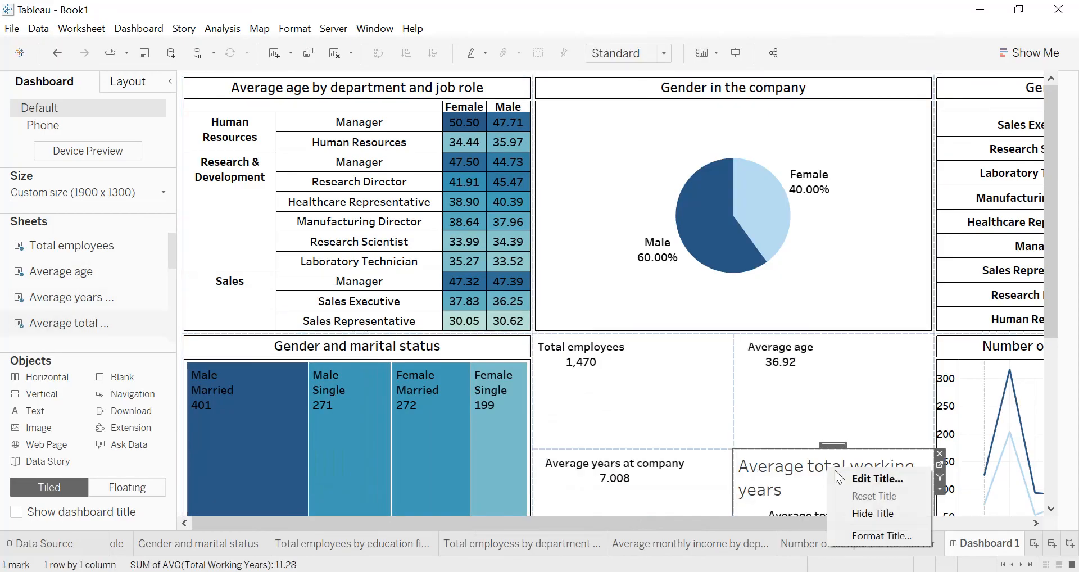
{"action": "left_click", "coordinate": [869, 513]}
- Go to the Average total working years worksheet from its dashboard tile
{"action": "left_click_drag", "start_coordinate": [1052, 254], "coordinate": [1065, 382]}
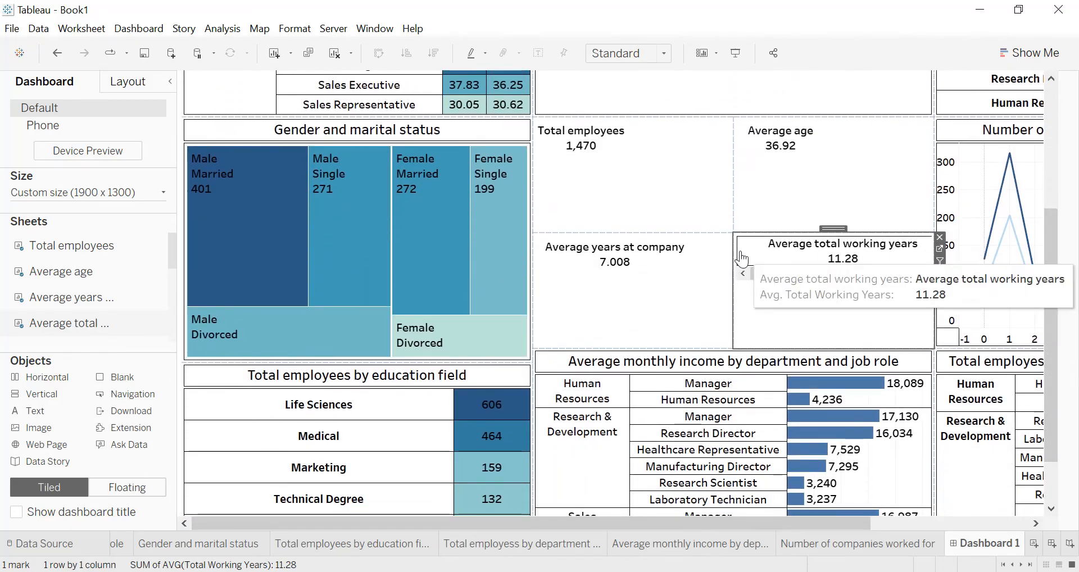
{"action": "left_click_drag", "start_coordinate": [742, 258], "coordinate": [734, 256]}
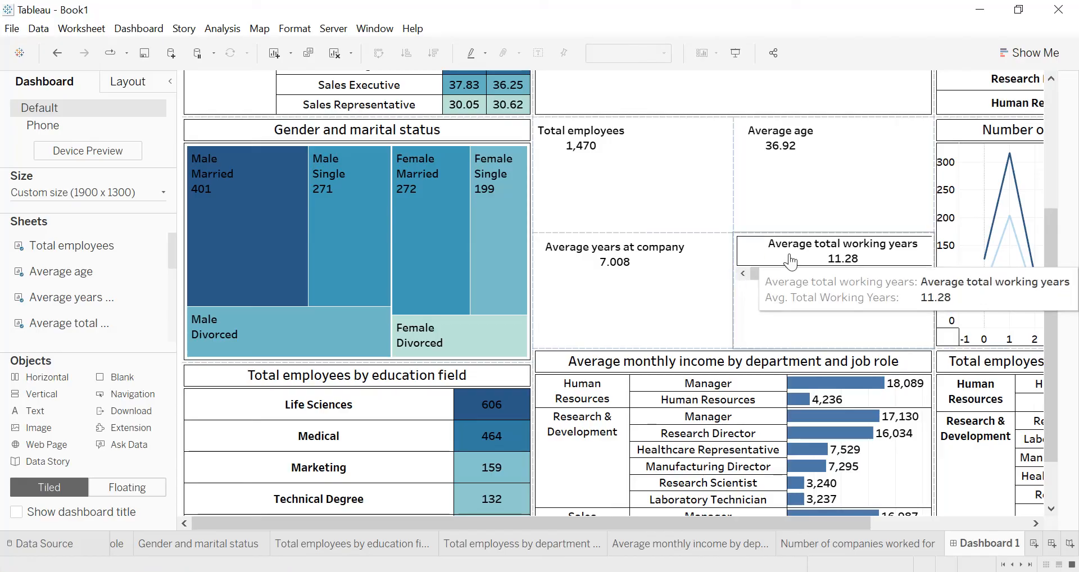
{"action": "left_click", "coordinate": [905, 257]}
{"action": "left_click", "coordinate": [940, 249]}
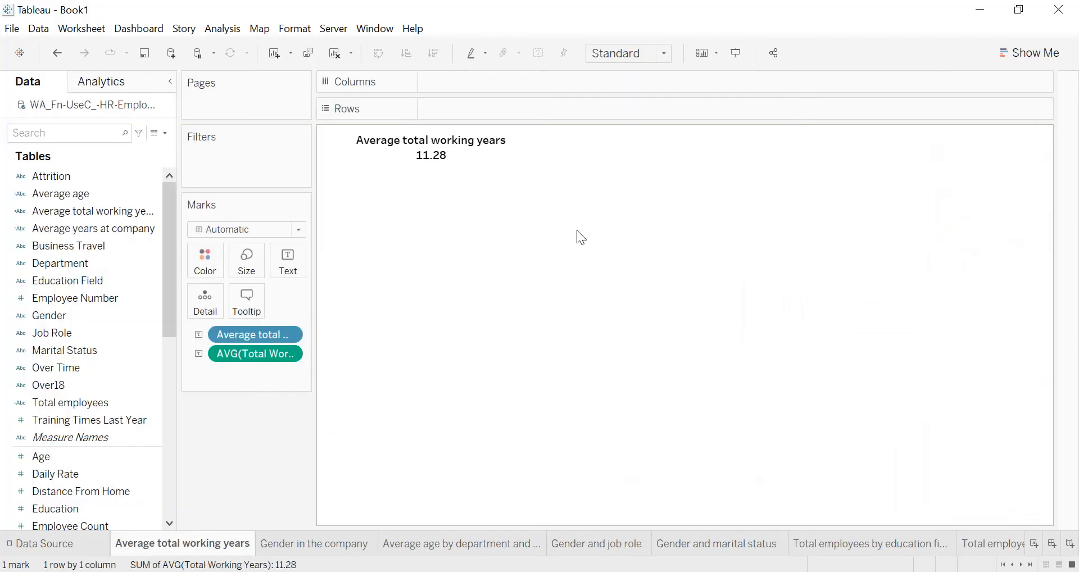
- Narrow the Average total working years text column on its worksheet, and widen it within its tile on Dashboard 1
{"action": "left_click", "coordinate": [536, 156]}
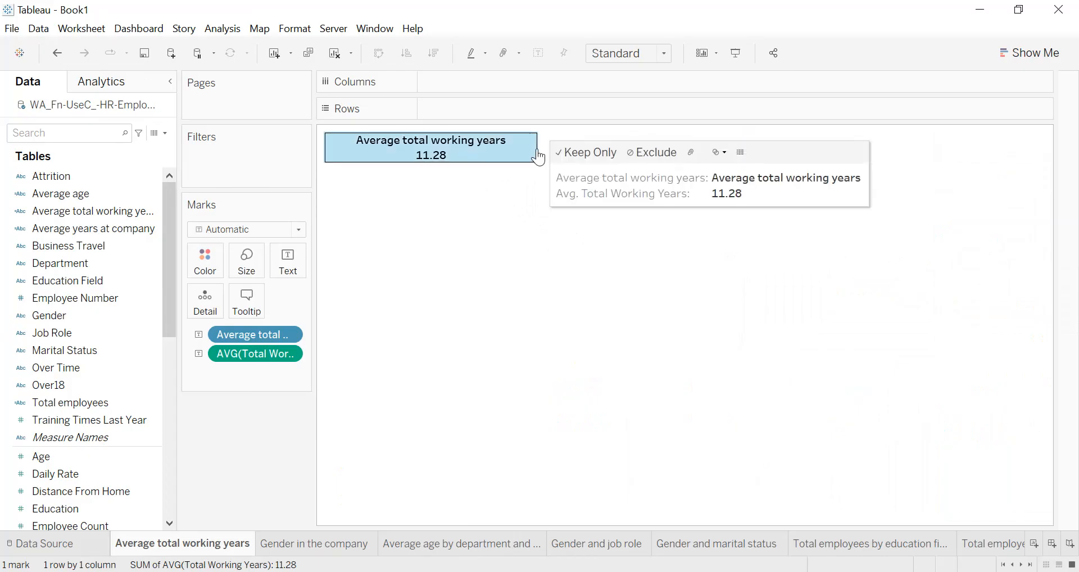
{"action": "left_click_drag", "start_coordinate": [491, 152], "coordinate": [491, 152]}
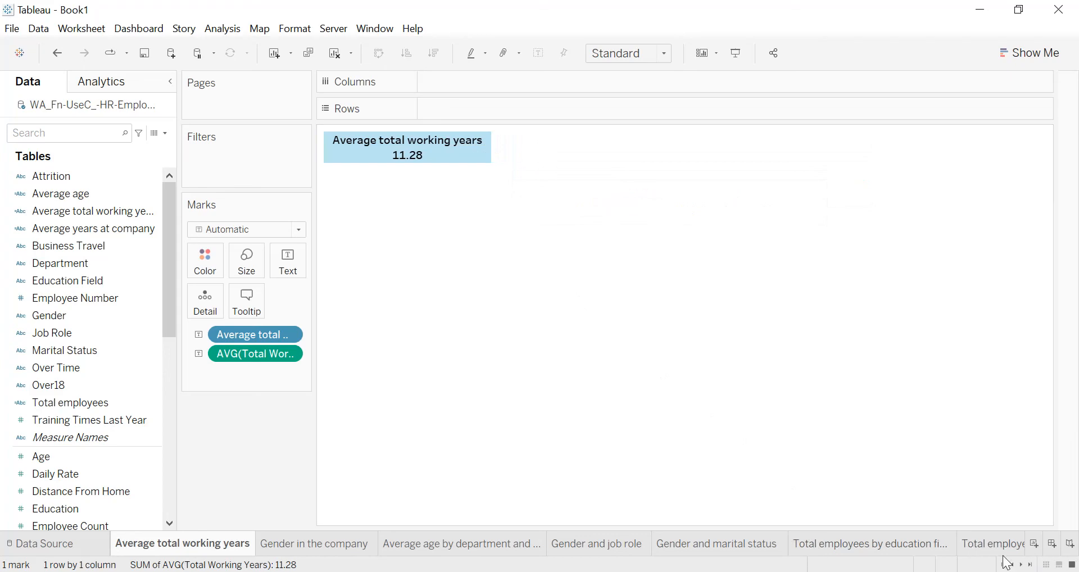
{"action": "scroll", "coordinate": [963, 544], "scroll_direction": "up", "scroll_amount": 3}
{"action": "scroll", "coordinate": [964, 544], "scroll_direction": "down", "scroll_amount": 3}
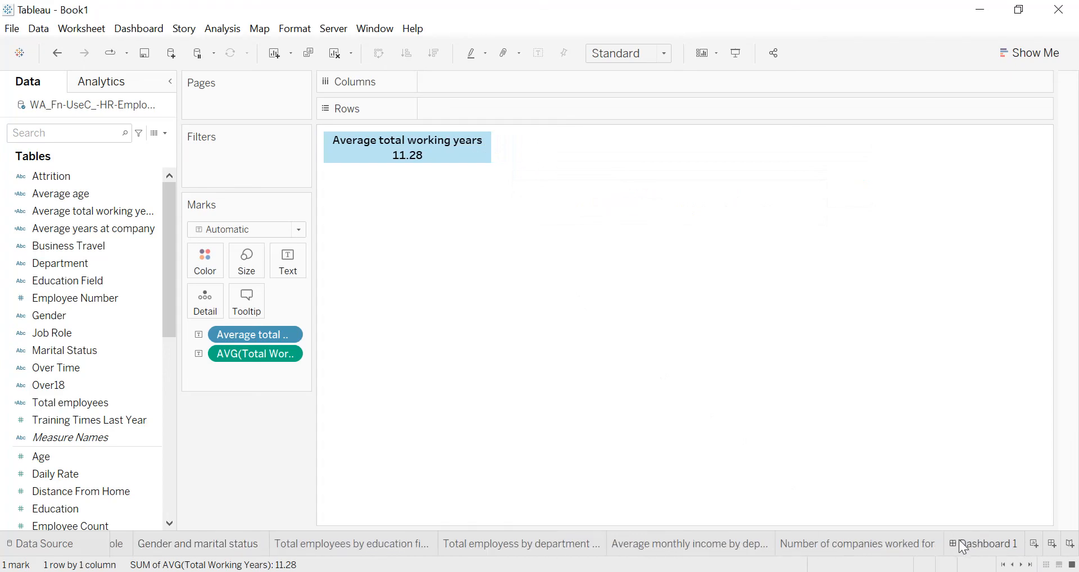
{"action": "left_click", "coordinate": [964, 544]}
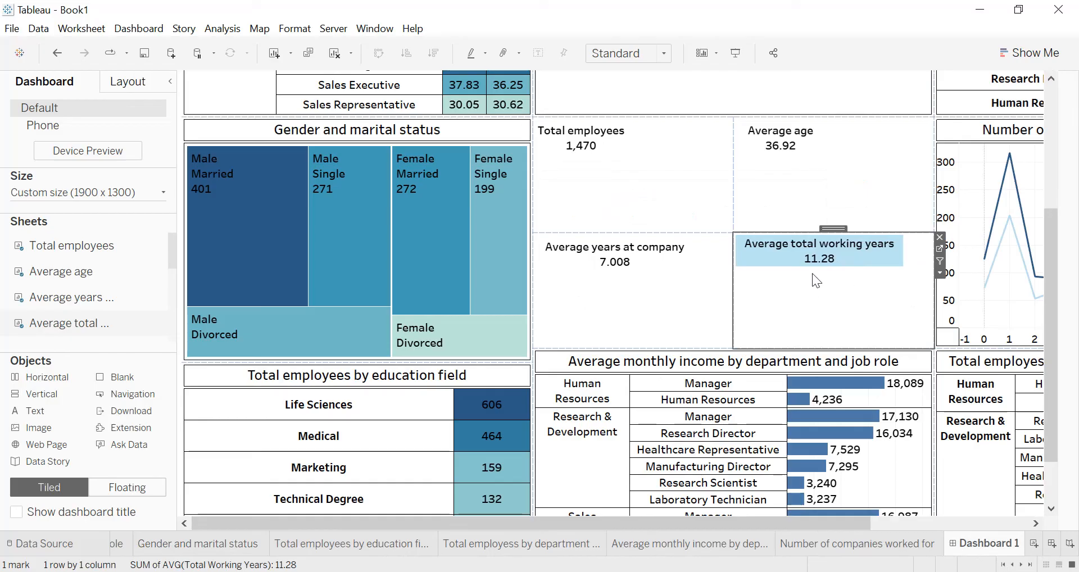
{"action": "mouse_move", "coordinate": [902, 262]}
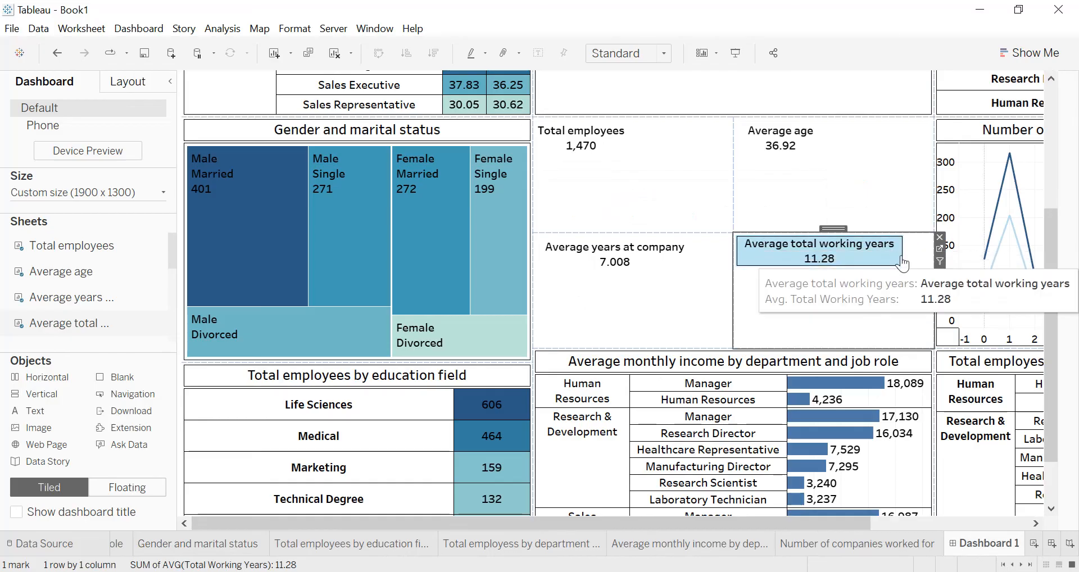
{"action": "left_click_drag", "start_coordinate": [902, 255], "coordinate": [920, 254]}
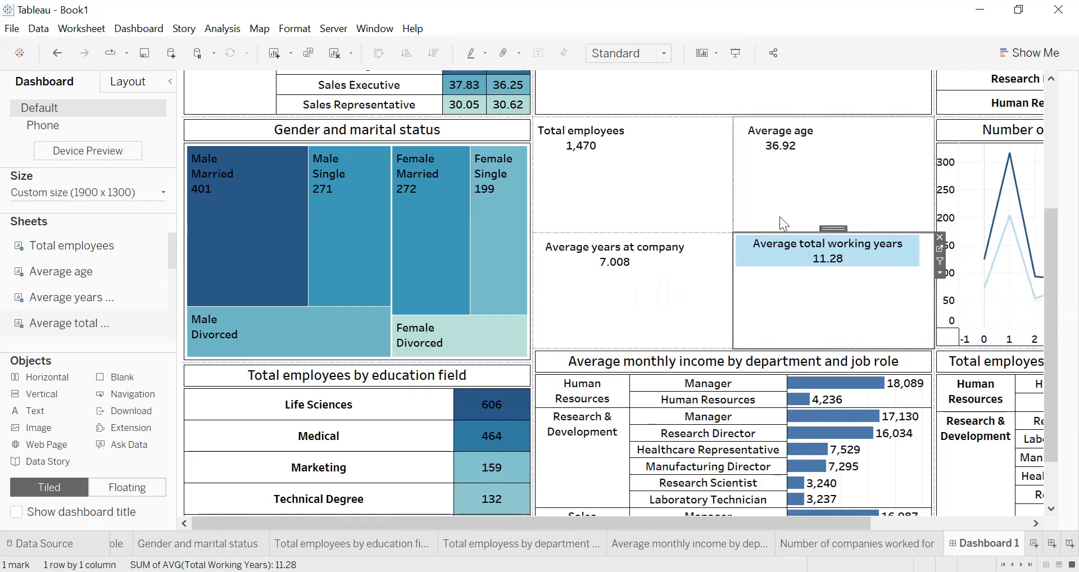
- Add an image object to the dashboard using the file IBM_logo.svg.png, leaving the fit and center options off
{"action": "left_click", "coordinate": [688, 157]}
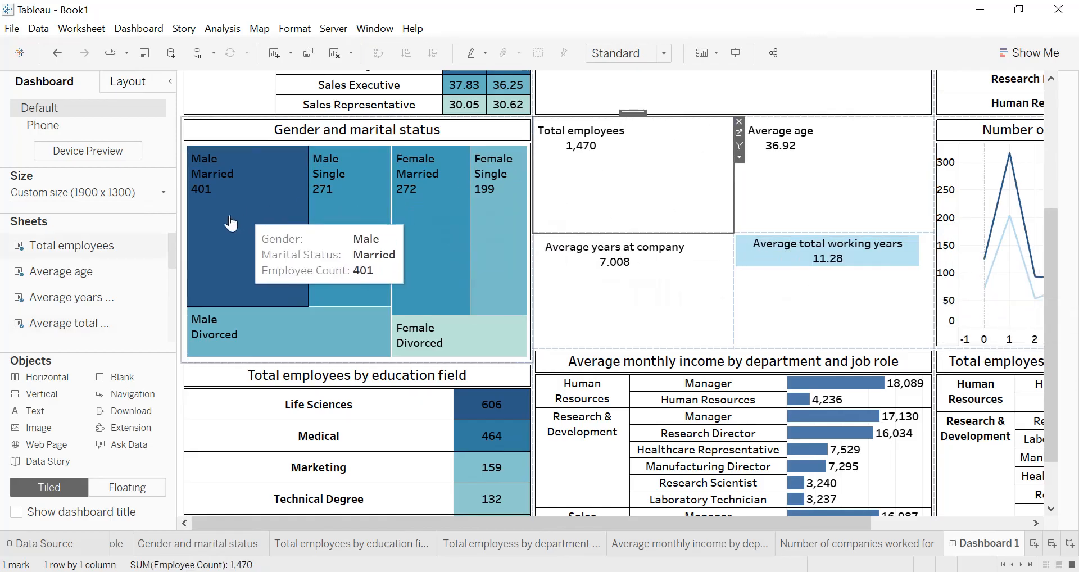
{"action": "double_click", "coordinate": [49, 427]}
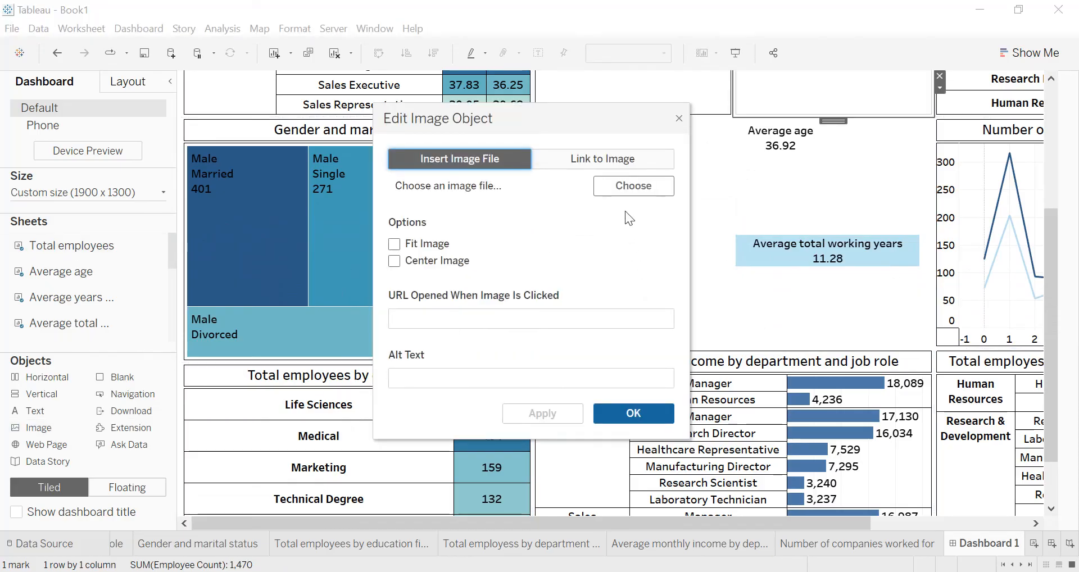
{"action": "left_click", "coordinate": [619, 190]}
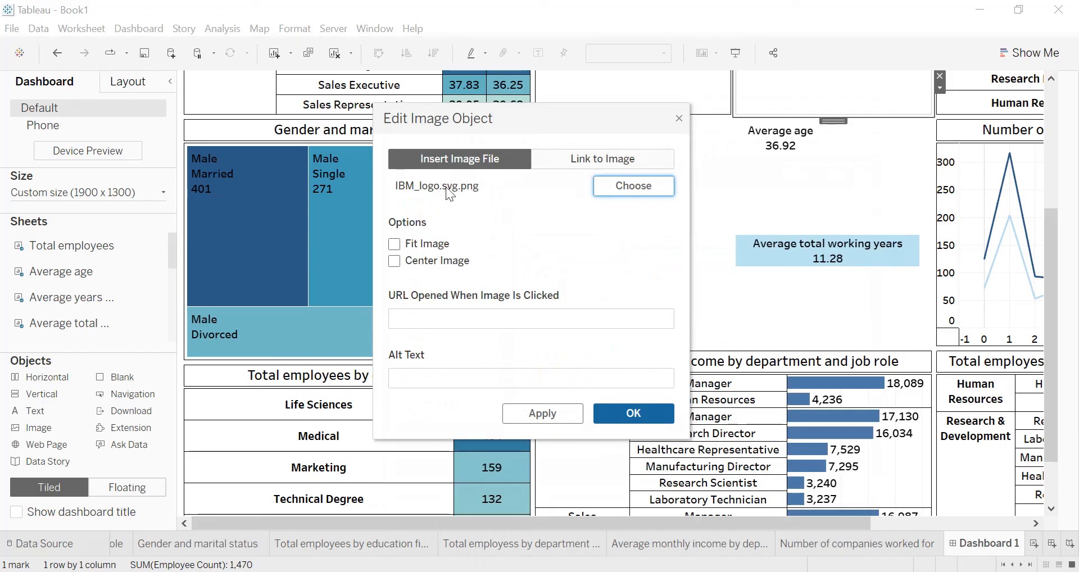
{"action": "left_click", "coordinate": [636, 413]}
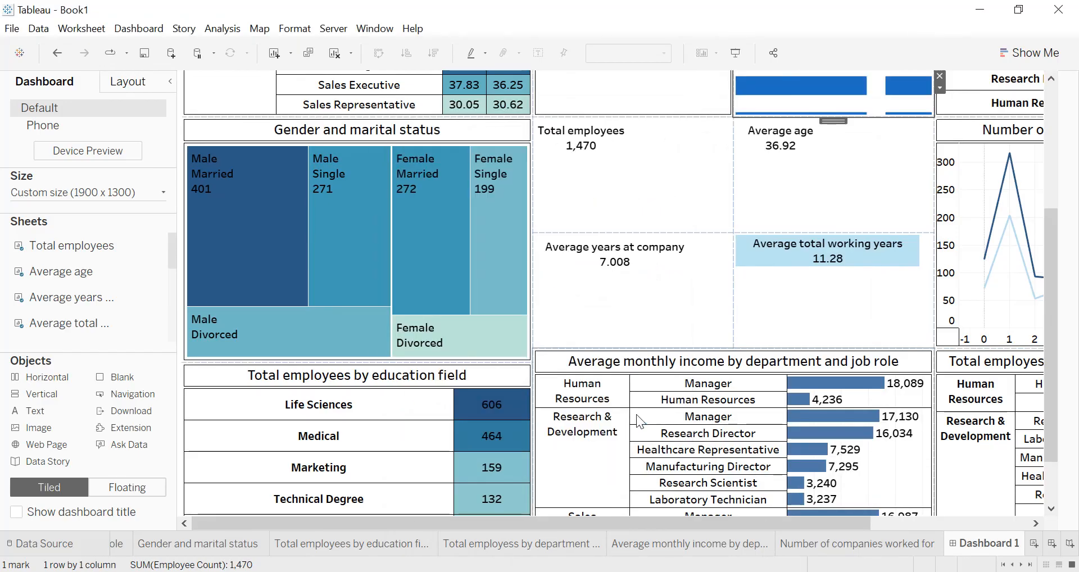
{"action": "left_click_drag", "start_coordinate": [1051, 271], "coordinate": [1051, 181]}
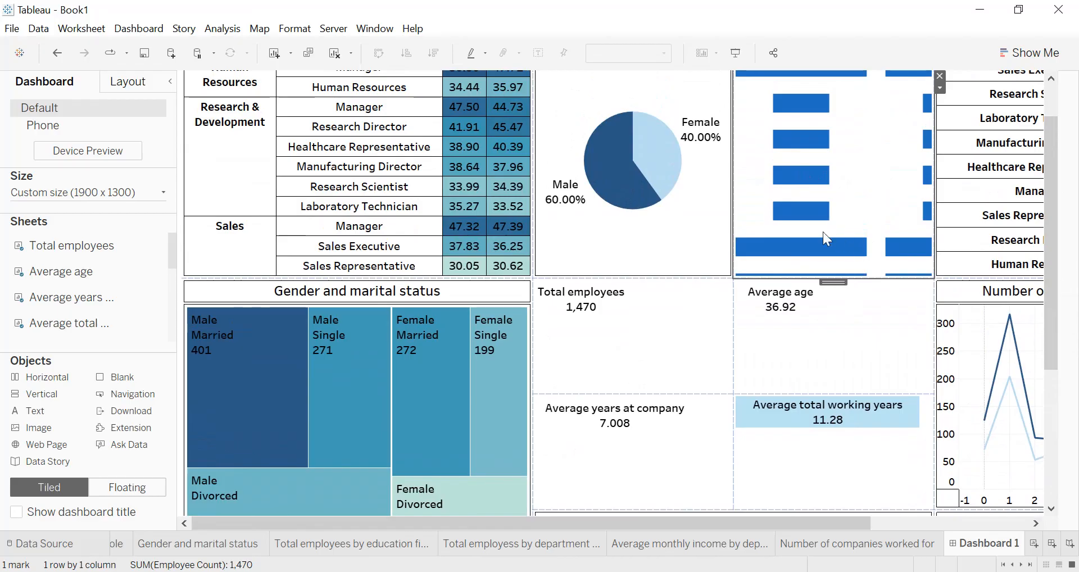
{"action": "scroll", "coordinate": [823, 232], "scroll_direction": "up", "scroll_amount": 3}
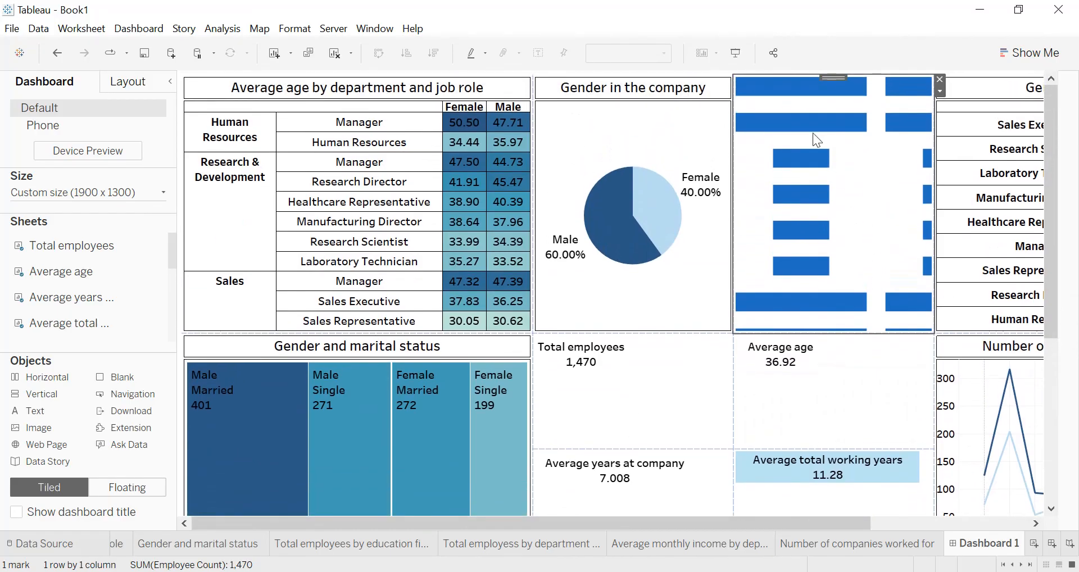
{"action": "left_click_drag", "start_coordinate": [832, 77], "coordinate": [732, 337]}
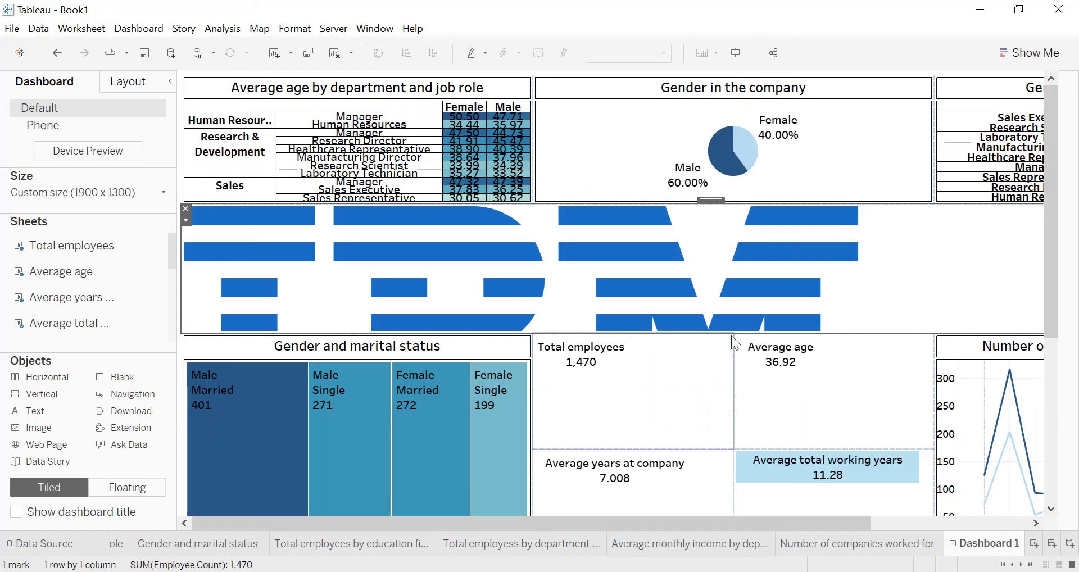
{"action": "key", "text": "ctrl+z"}
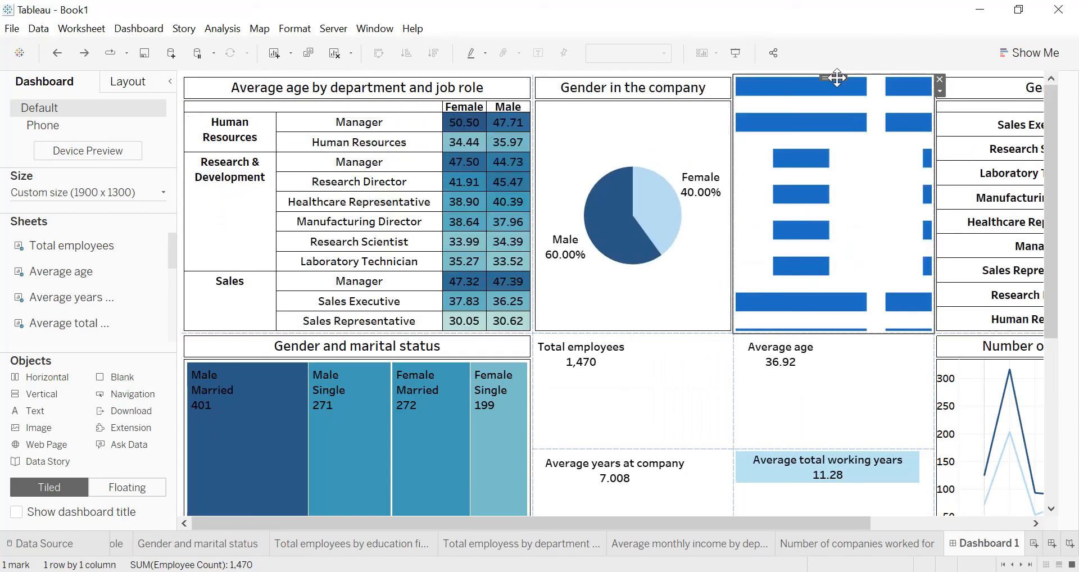
- Move the IBM logo between the Total employees tile and the Average years at company and Average total working years tiles
{"action": "left_click_drag", "start_coordinate": [837, 77], "coordinate": [834, 121]}
{"action": "mouse_move", "coordinate": [748, 318]}
{"action": "left_mouse_down"}
{"action": "mouse_move", "coordinate": [732, 349]}
{"action": "mouse_move", "coordinate": [727, 408]}
{"action": "mouse_move", "coordinate": [740, 456]}
{"action": "left_mouse_up"}
{"action": "scroll", "coordinate": [1048, 283], "scroll_direction": "down", "scroll_amount": 1}
{"action": "scroll", "coordinate": [1053, 291], "scroll_direction": "up", "scroll_amount": 1}
- Move the Average age tile back beside Total employees, below Gender in the company
{"action": "left_click", "coordinate": [879, 236]}
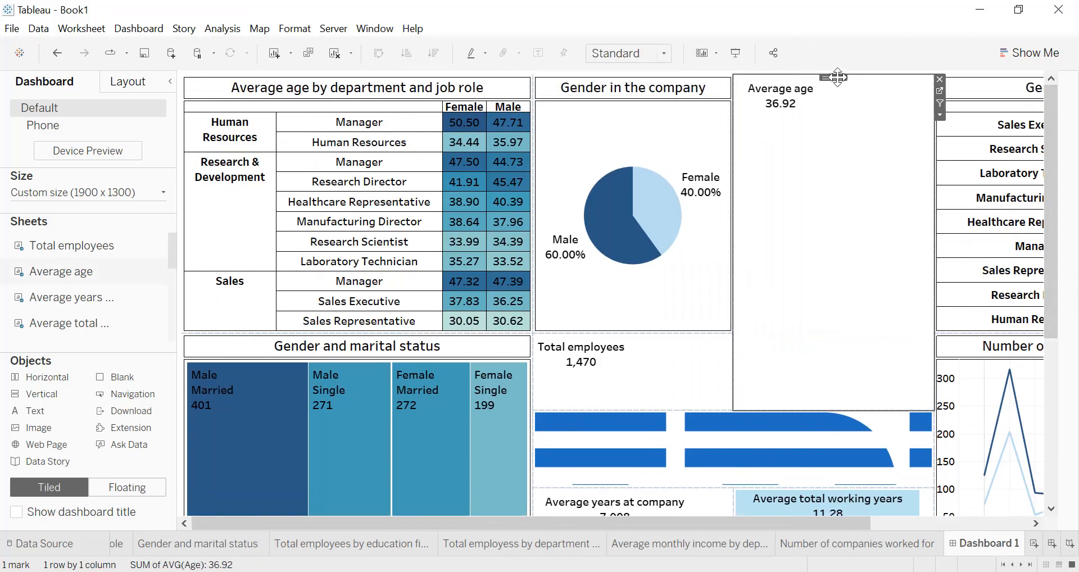
{"action": "left_click_drag", "start_coordinate": [838, 77], "coordinate": [834, 241]}
{"action": "left_click_drag", "start_coordinate": [773, 365], "coordinate": [711, 366]}
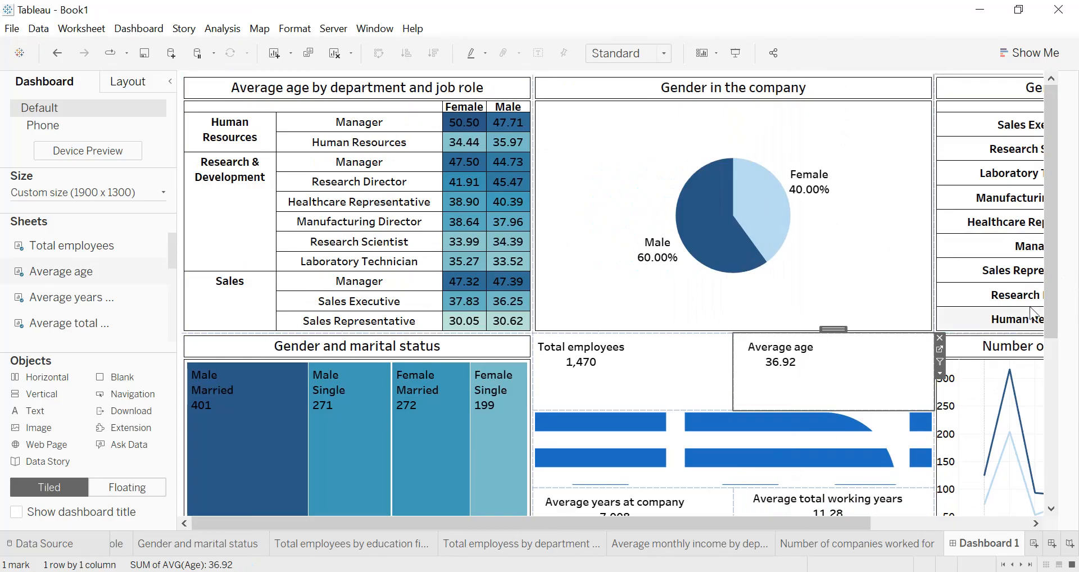
- Try placing the IBM logo between the Total employees and Average age tiles
{"action": "left_click", "coordinate": [770, 472]}
{"action": "left_click_drag", "start_coordinate": [734, 406], "coordinate": [733, 344]}
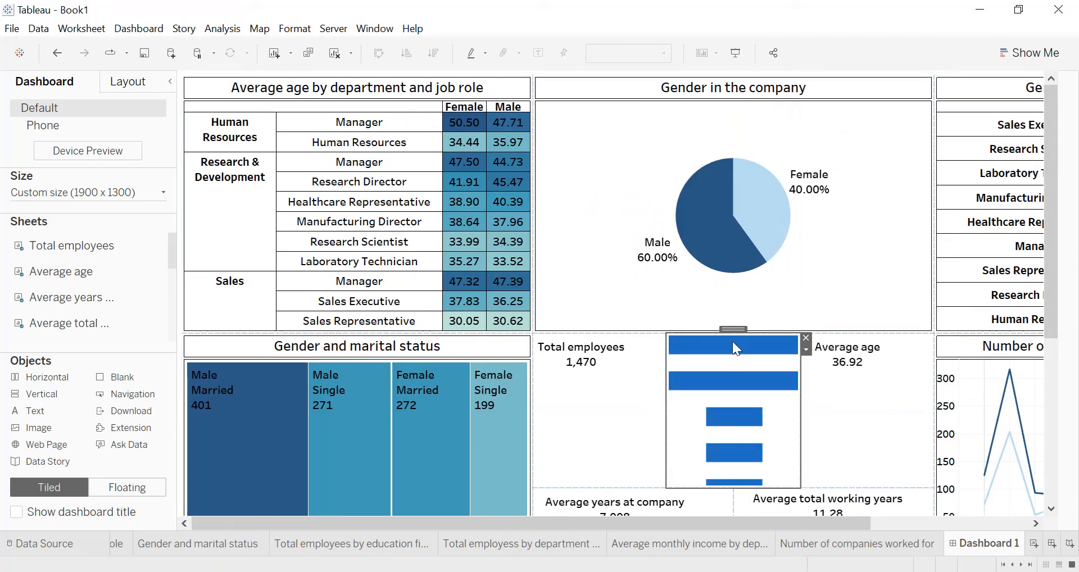
{"action": "left_click", "coordinate": [616, 347]}
{"action": "left_click_drag", "start_coordinate": [616, 347], "coordinate": [608, 400]}
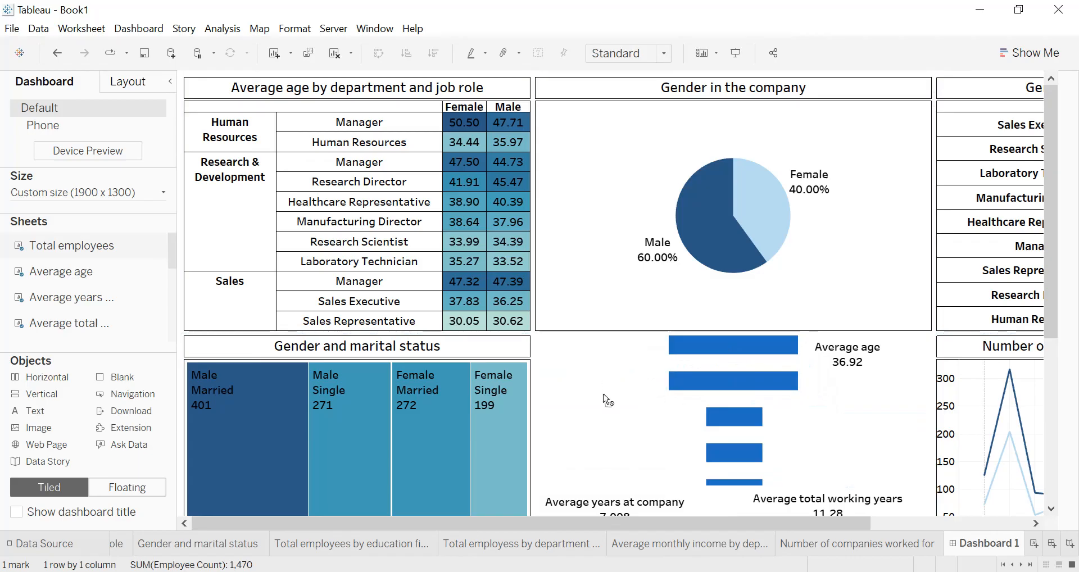
{"action": "left_click_drag", "start_coordinate": [620, 467], "coordinate": [620, 466]}
{"action": "left_click", "coordinate": [753, 366]}
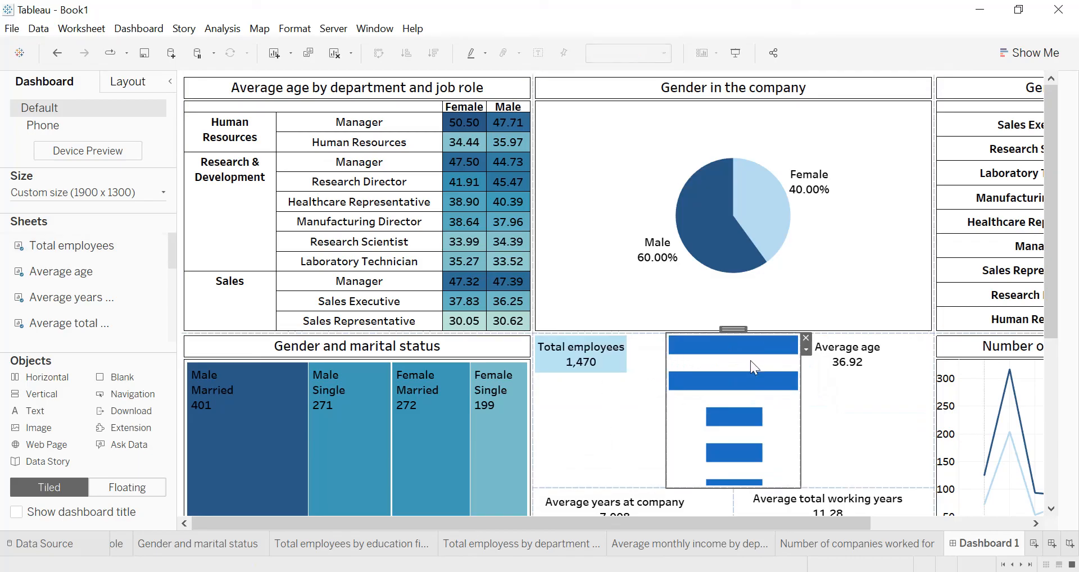
{"action": "left_click_drag", "start_coordinate": [734, 339], "coordinate": [724, 356]}
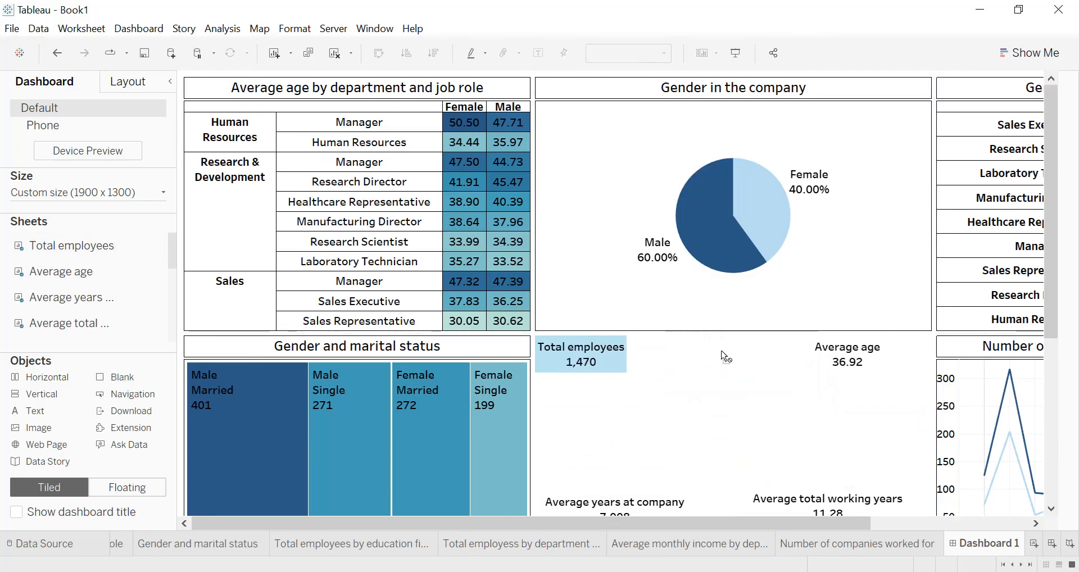
{"action": "left_click_drag", "start_coordinate": [712, 394], "coordinate": [731, 396]}
{"action": "left_click", "coordinate": [859, 401]}
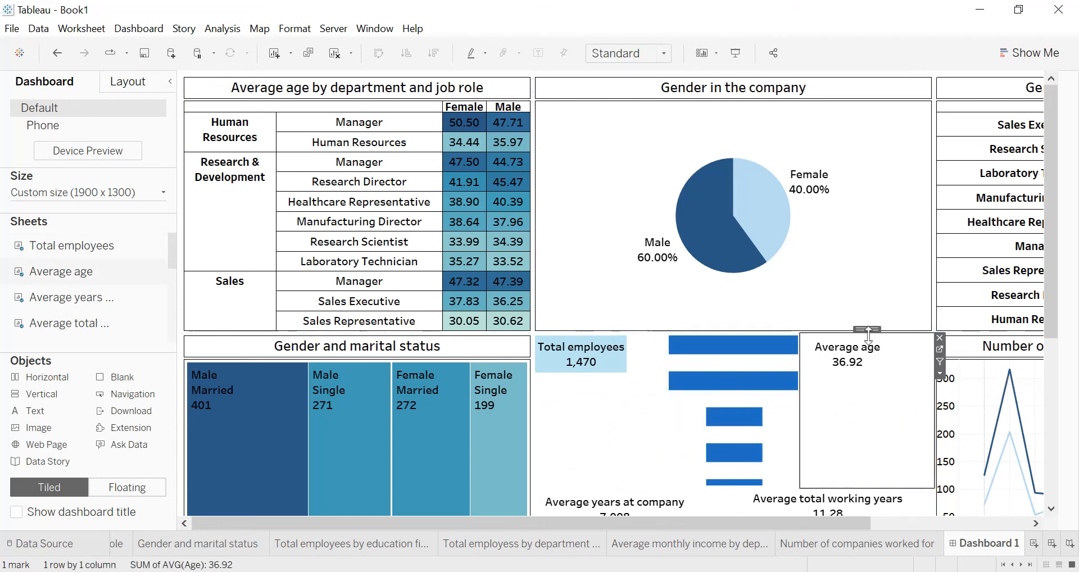
- Move the IBM logo above the four summary tiles, below Gender in the company, and fit the image to its area
{"action": "left_click", "coordinate": [1077, 294]}
{"action": "left_click_drag", "start_coordinate": [1052, 299], "coordinate": [1056, 437]}
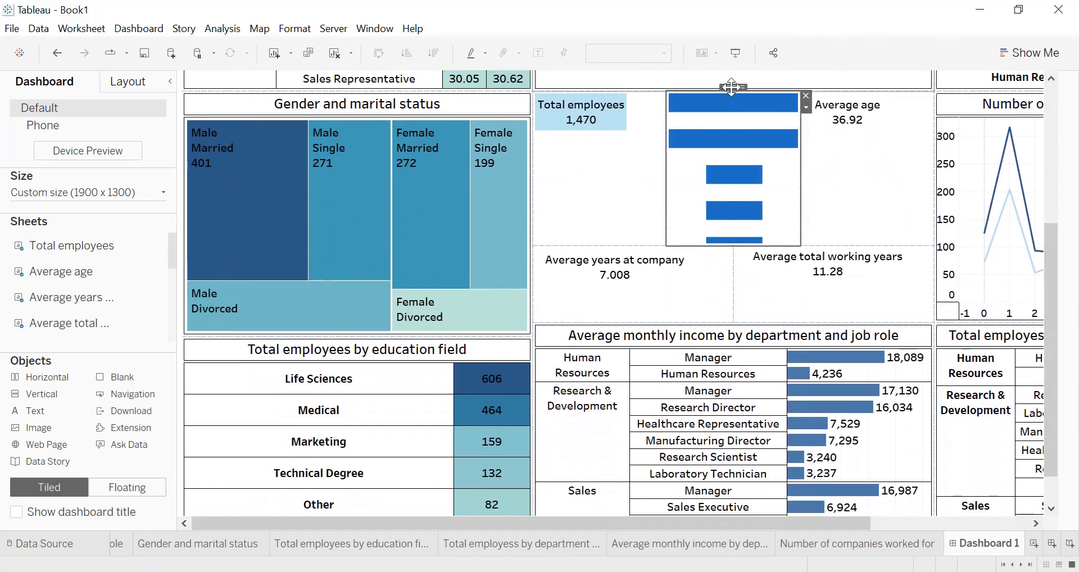
{"action": "left_click_drag", "start_coordinate": [1052, 275], "coordinate": [1047, 182]}
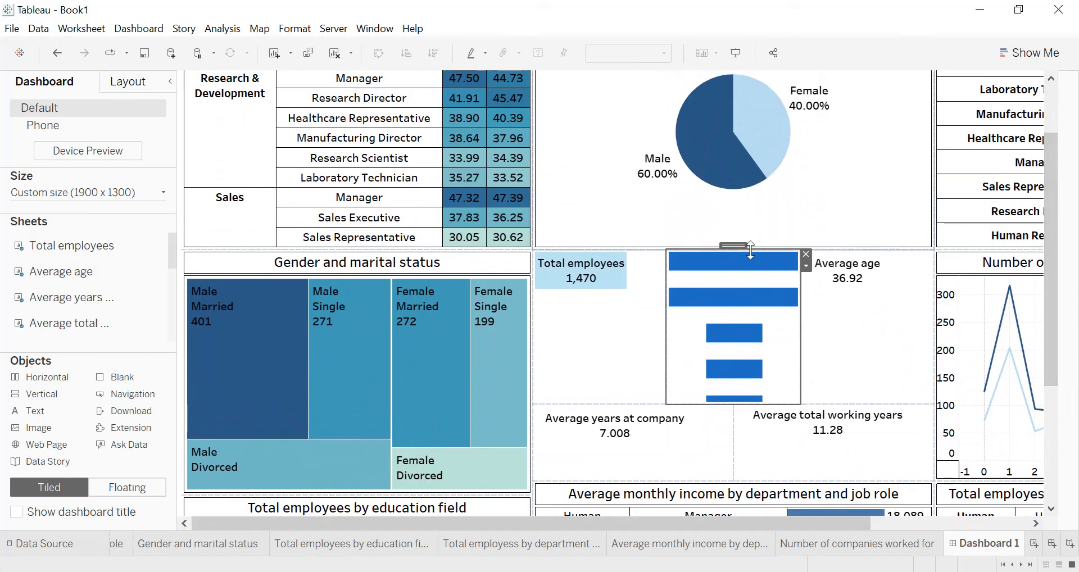
{"action": "left_click_drag", "start_coordinate": [741, 244], "coordinate": [740, 238]}
{"action": "right_click", "coordinate": [738, 186]}
{"action": "left_click", "coordinate": [785, 213]}
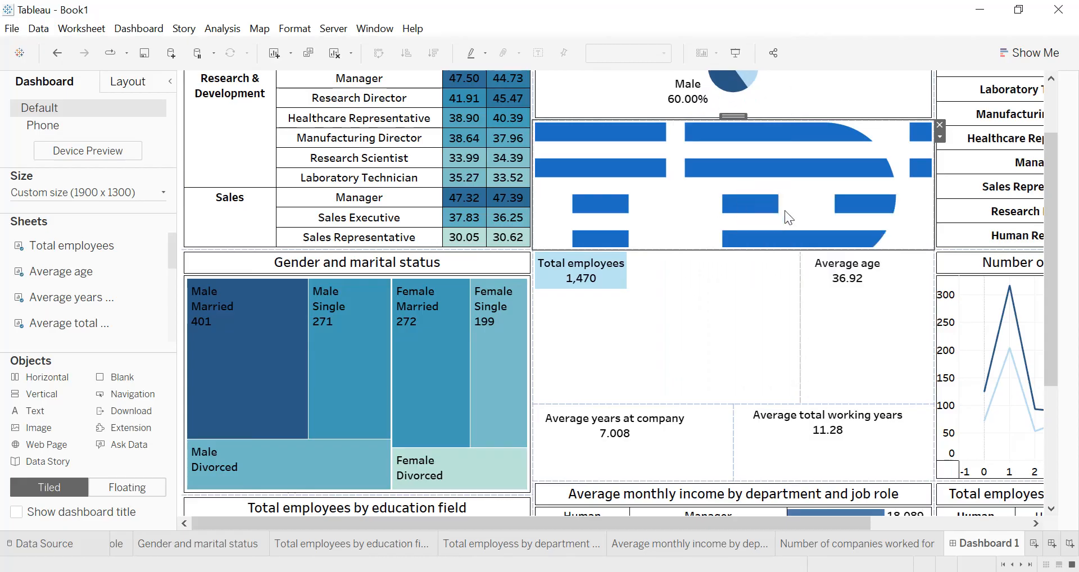
{"action": "right_click", "coordinate": [726, 197]}
{"action": "left_click", "coordinate": [756, 244]}
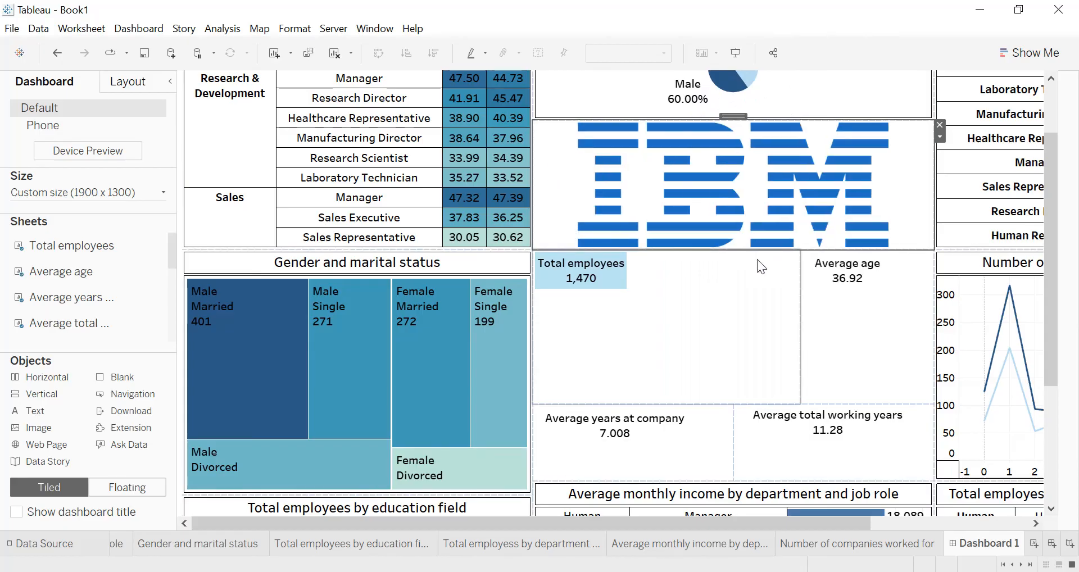
- Resize the four summary tiles into equal-width columns with compact rows, and align the logo area's upper edge with Gender and marital status
{"action": "left_click_drag", "start_coordinate": [799, 305], "coordinate": [734, 317]}
{"action": "left_click_drag", "start_coordinate": [724, 252], "coordinate": [726, 361]}
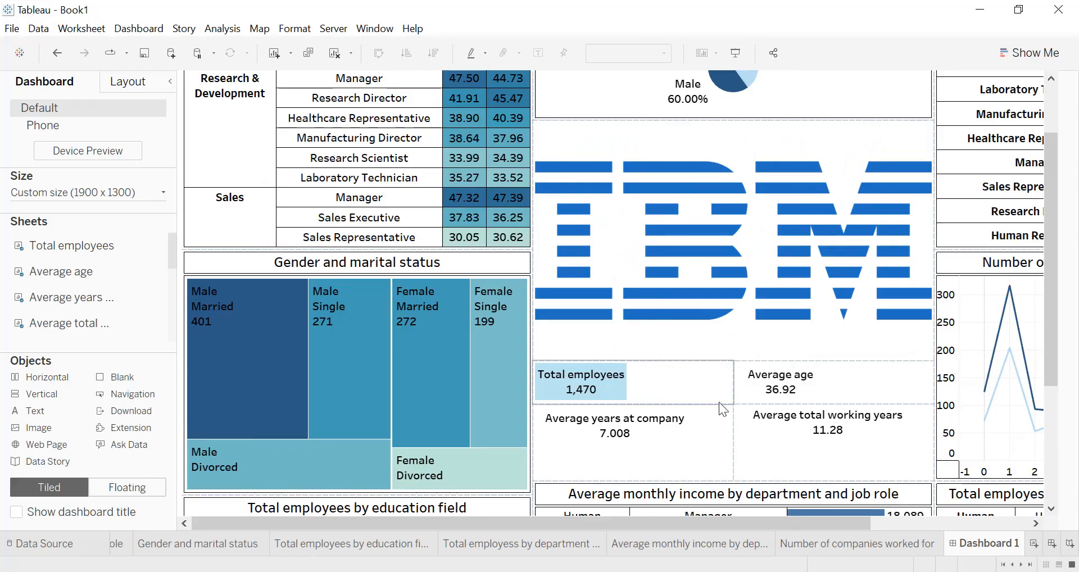
{"action": "left_click_drag", "start_coordinate": [720, 403], "coordinate": [715, 429]}
{"action": "left_click_drag", "start_coordinate": [794, 403], "coordinate": [794, 429]}
{"action": "left_click", "coordinate": [759, 307]}
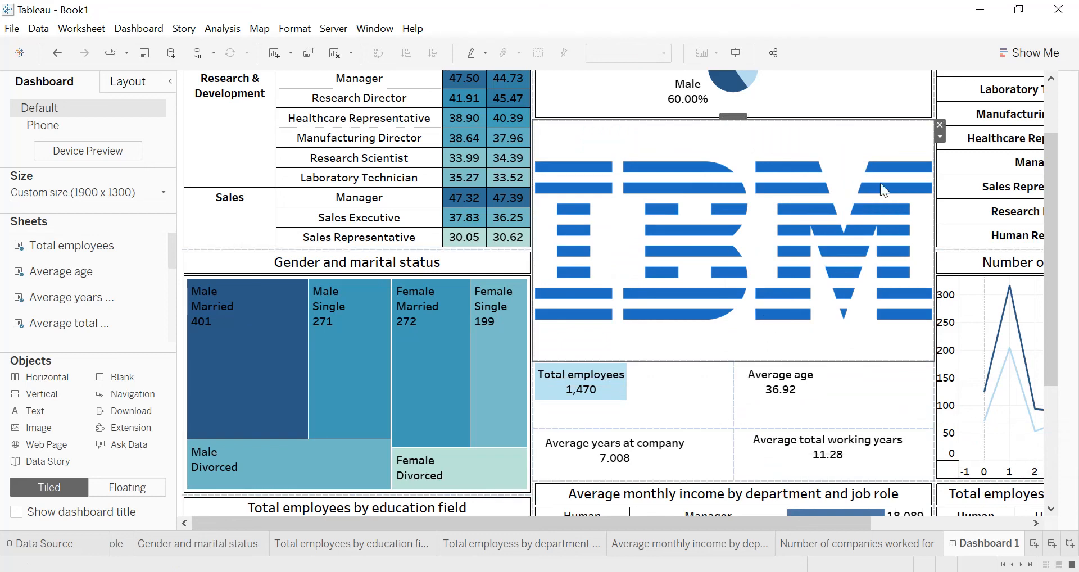
{"action": "left_click_drag", "start_coordinate": [848, 121], "coordinate": [841, 250]}
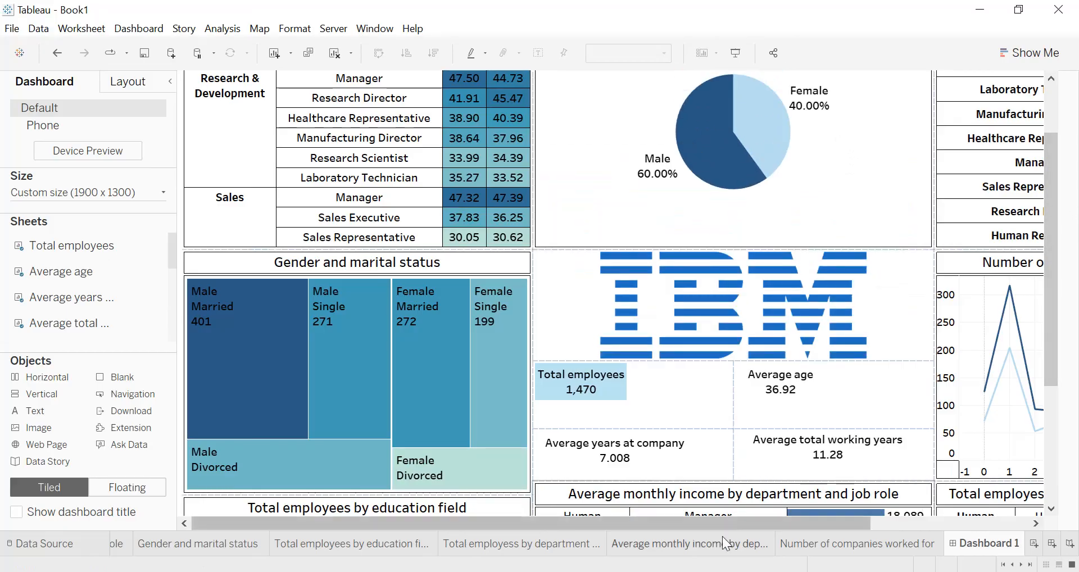
- Enlarge the Total employees text cell in width and height so it nearly fills its dashboard tile
{"action": "left_click_drag", "start_coordinate": [732, 530], "coordinate": [893, 528]}
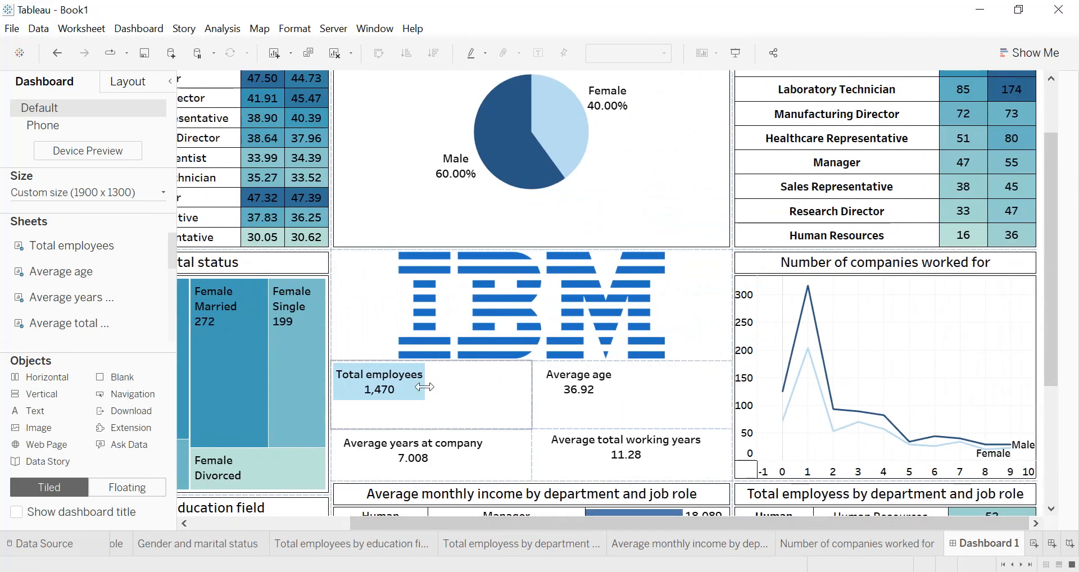
{"action": "left_click", "coordinate": [497, 387]}
{"action": "left_click_drag", "start_coordinate": [496, 387], "coordinate": [500, 386]}
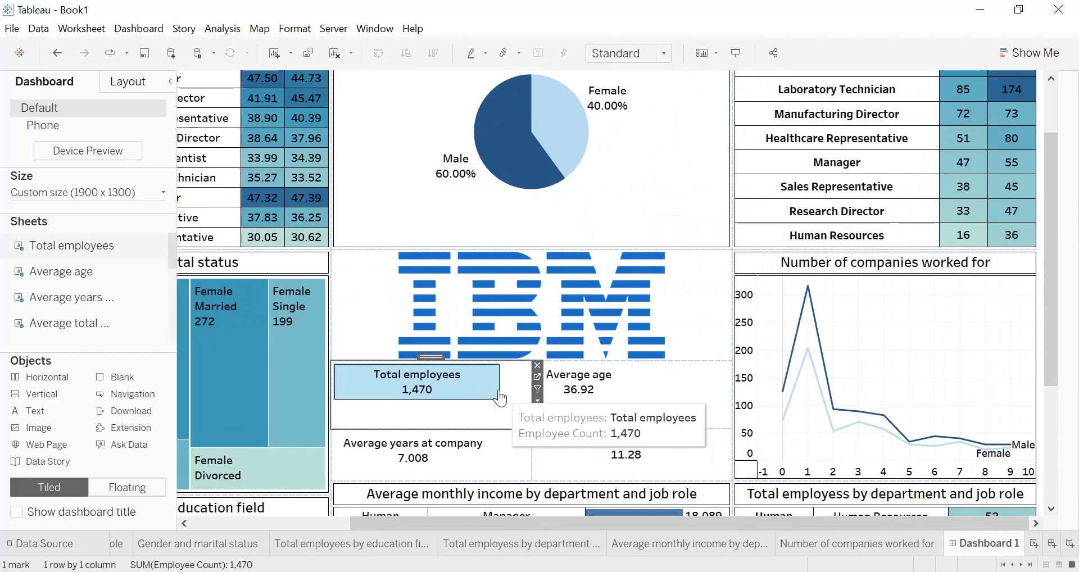
{"action": "mouse_move", "coordinate": [501, 383]}
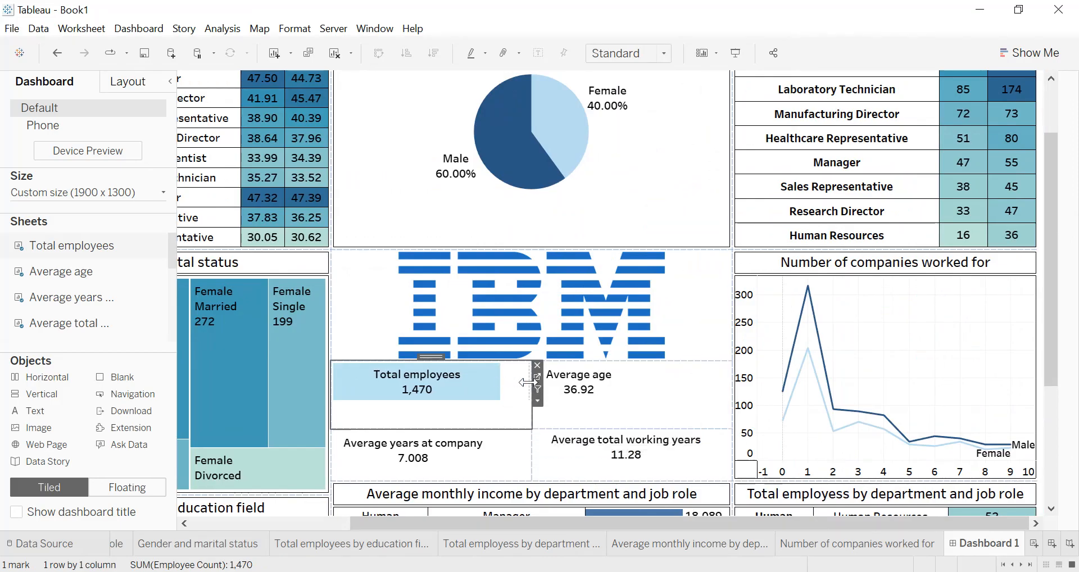
{"action": "left_click_drag", "start_coordinate": [529, 383], "coordinate": [530, 382]}
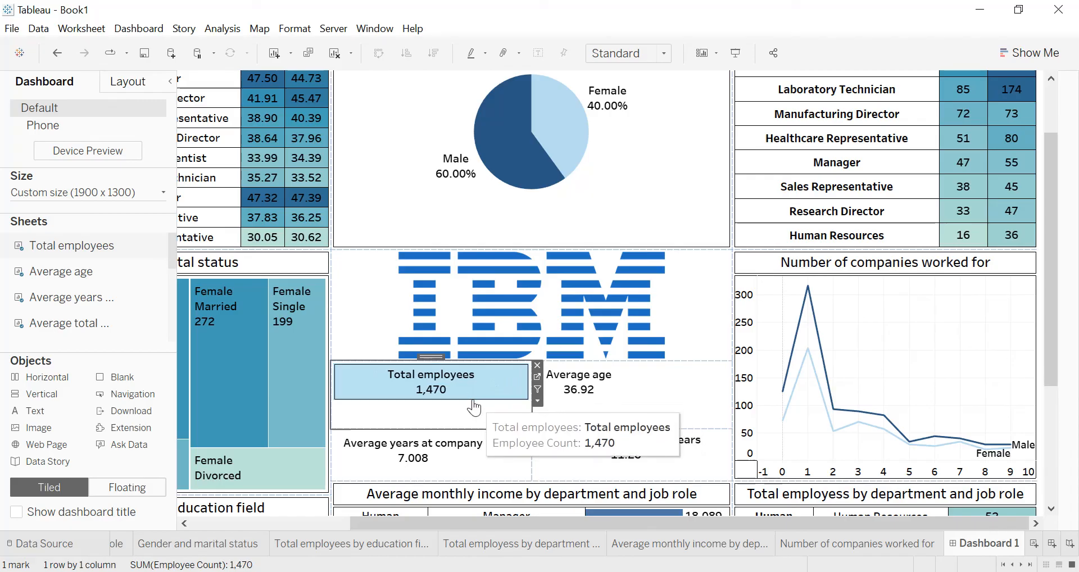
{"action": "left_click_drag", "start_coordinate": [483, 408], "coordinate": [483, 415]}
- Enlarge the Average age text cell to nearly fill its tile, and raise the tile's lower border slightly
{"action": "left_click", "coordinate": [625, 390]}
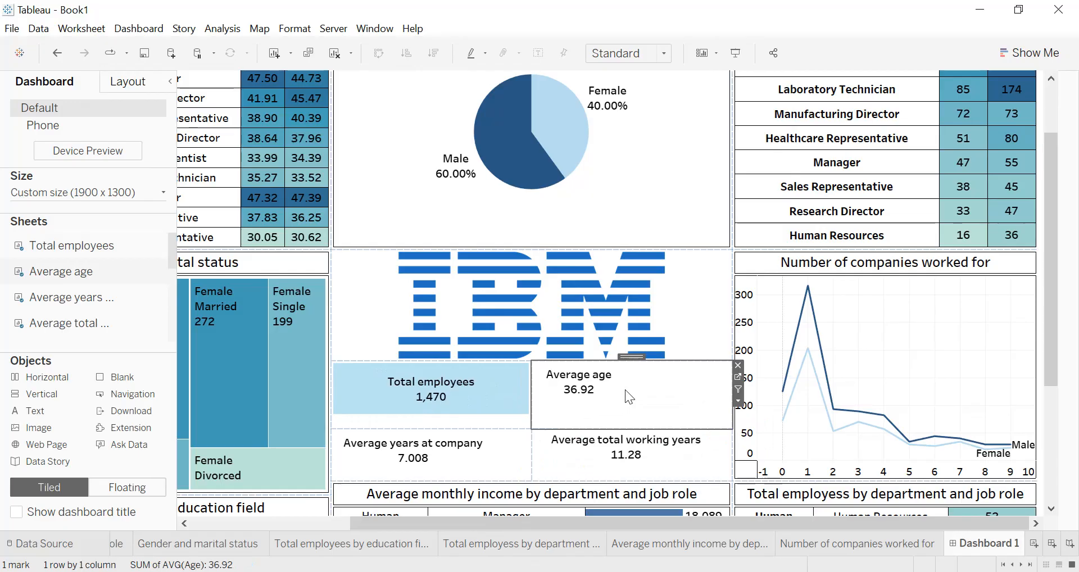
{"action": "left_click_drag", "start_coordinate": [623, 385], "coordinate": [714, 386]}
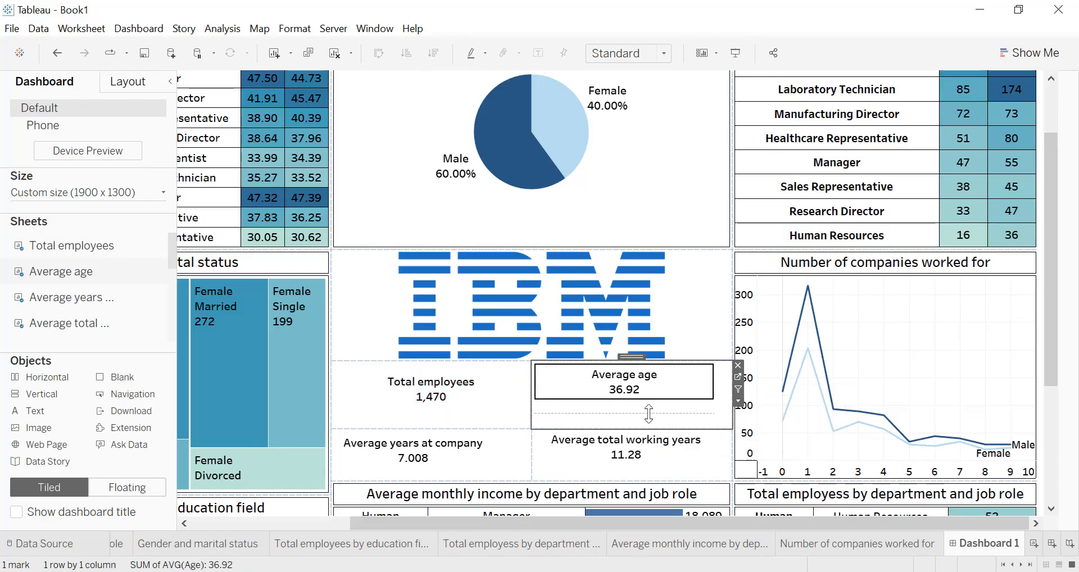
{"action": "left_click_drag", "start_coordinate": [568, 429], "coordinate": [570, 418]}
- Lower the shared upper border of the Average years at company and Average total working years tiles so both rows of tiles align
{"action": "left_click", "coordinate": [483, 442]}
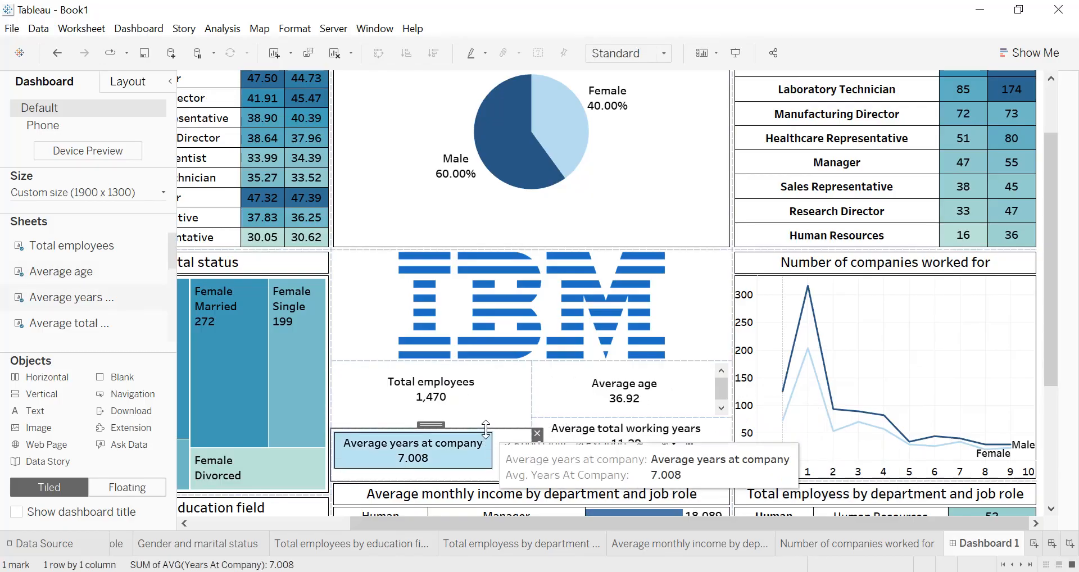
{"action": "left_click_drag", "start_coordinate": [487, 430], "coordinate": [488, 418]}
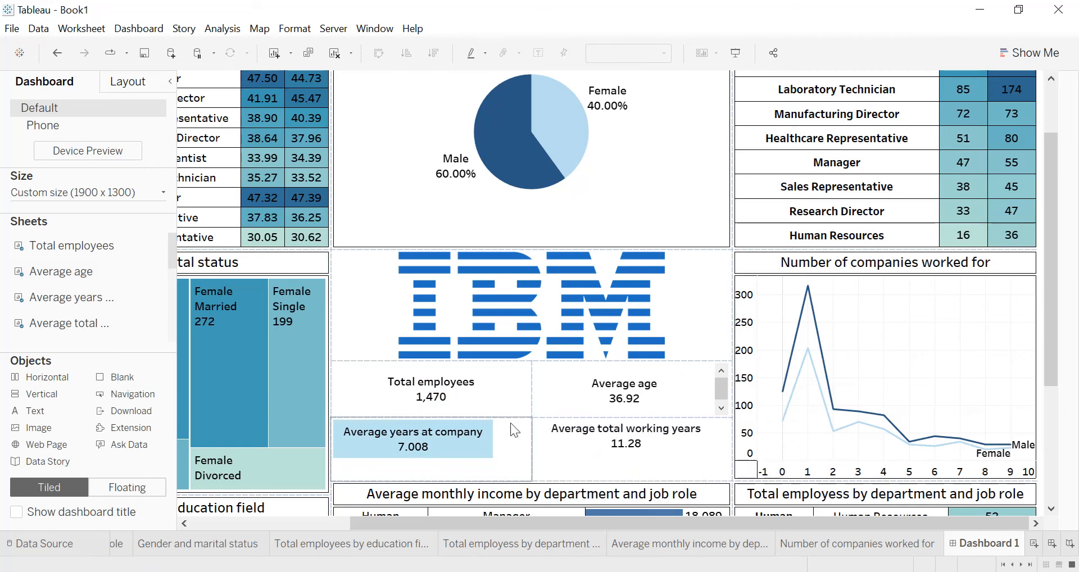
{"action": "left_click_drag", "start_coordinate": [514, 417], "coordinate": [514, 425]}
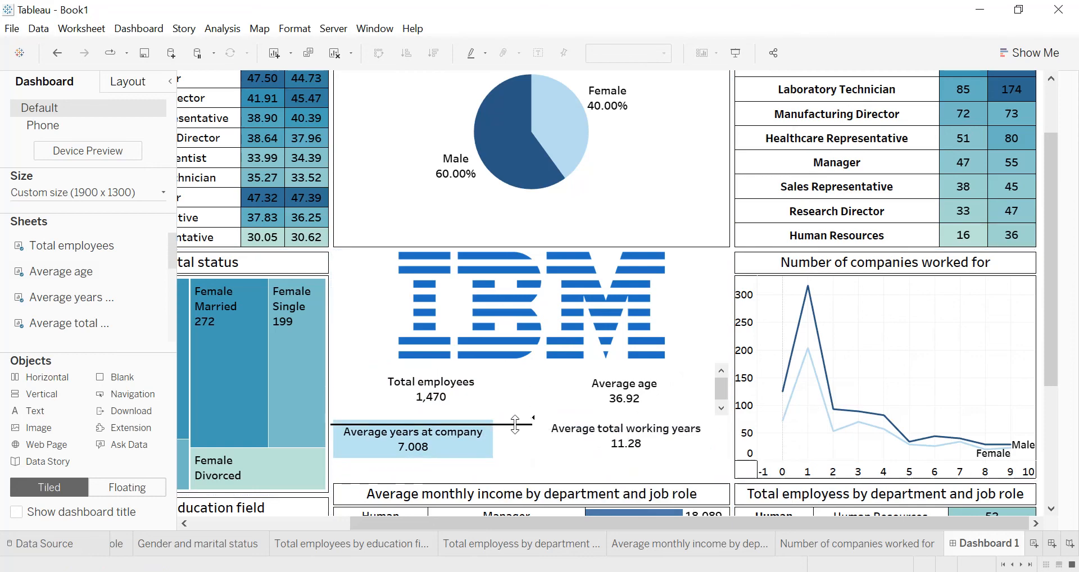
{"action": "left_click", "coordinate": [579, 430]}
{"action": "left_click_drag", "start_coordinate": [578, 430], "coordinate": [571, 421]}
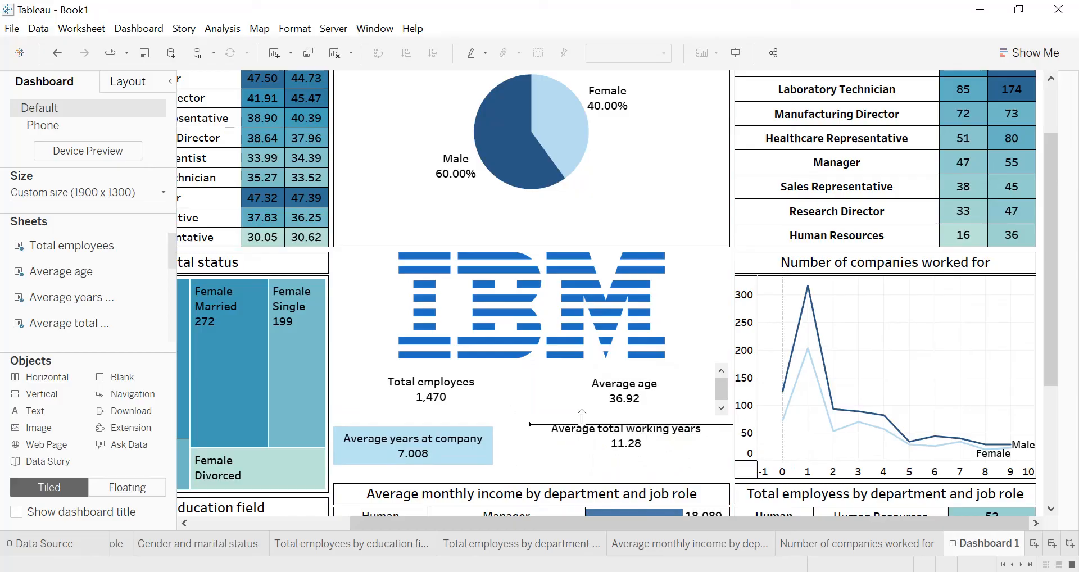
- Widen the text cells of Average years at company and Average total working years to nearly fill their tiles, making the latter slightly taller
{"action": "left_click", "coordinate": [506, 457]}
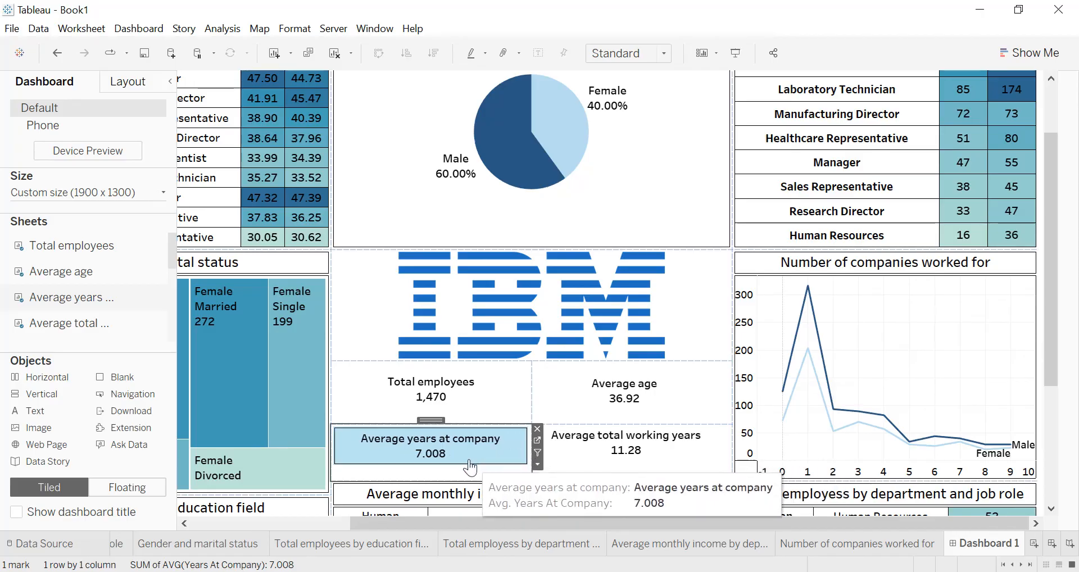
{"action": "left_click", "coordinate": [703, 457]}
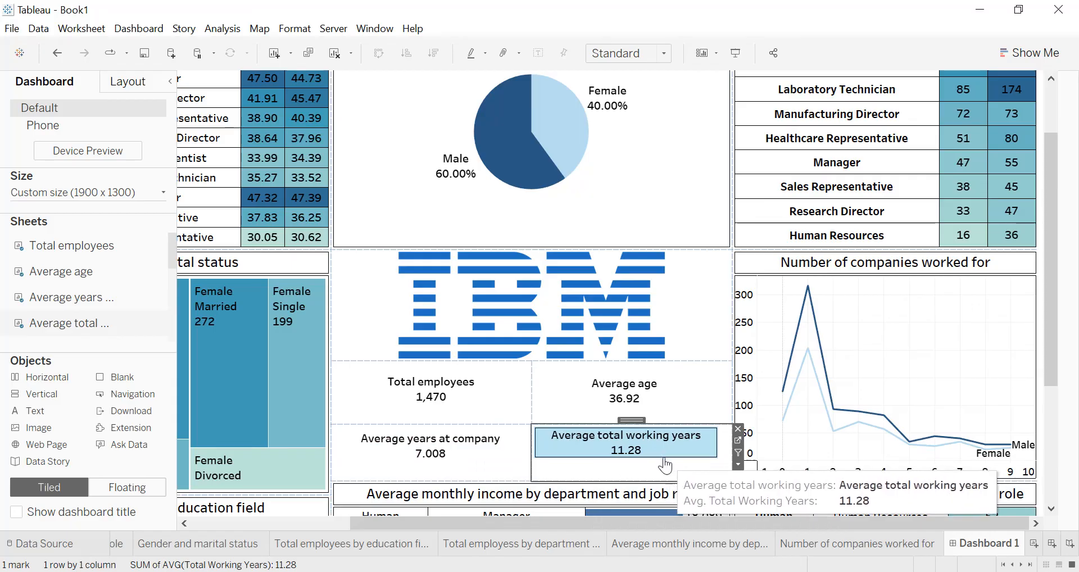
{"action": "left_click", "coordinate": [710, 466]}
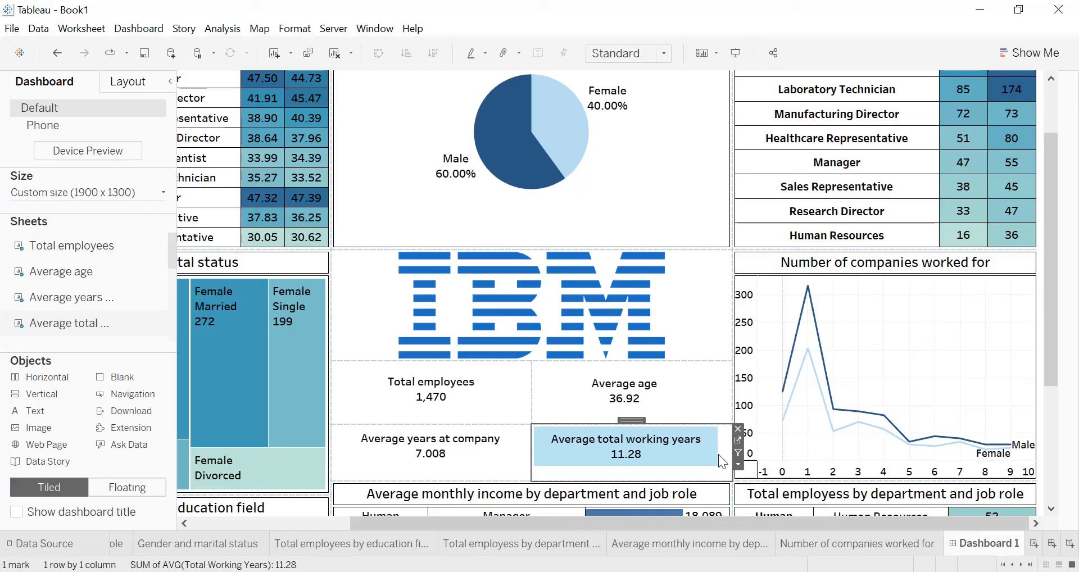
{"action": "left_click_drag", "start_coordinate": [727, 444], "coordinate": [728, 444]}
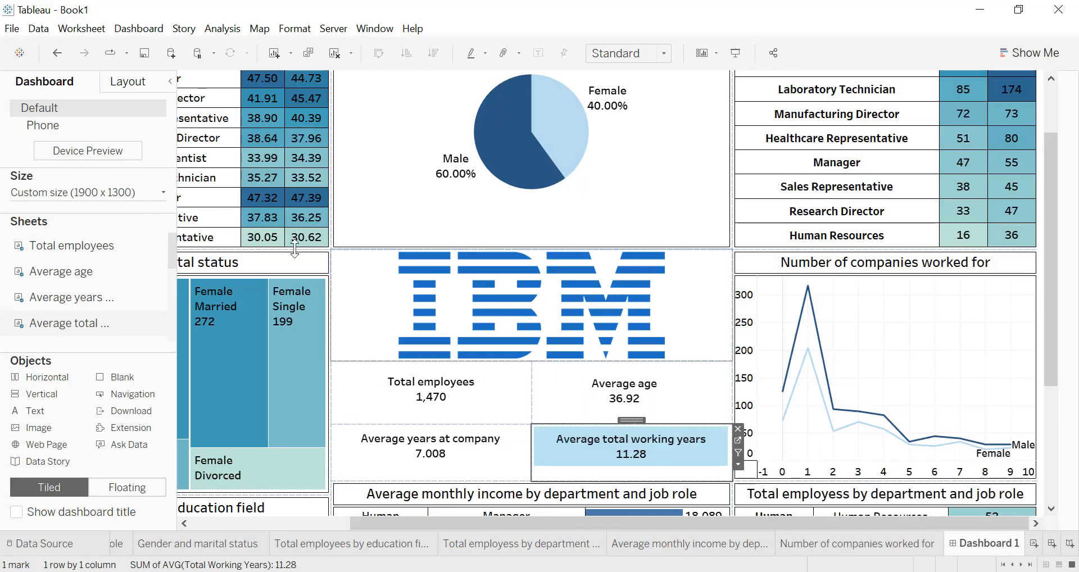
- Insert Image1.png as a floating image object on the dashboard, with the image fitted to its area
{"action": "left_click", "coordinate": [173, 82]}
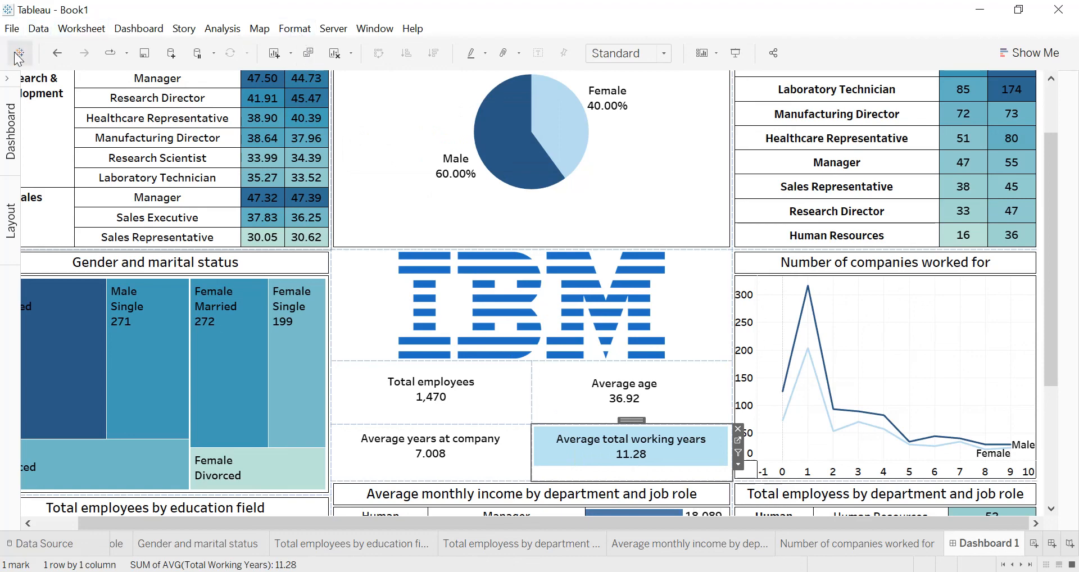
{"action": "left_click", "coordinate": [6, 86]}
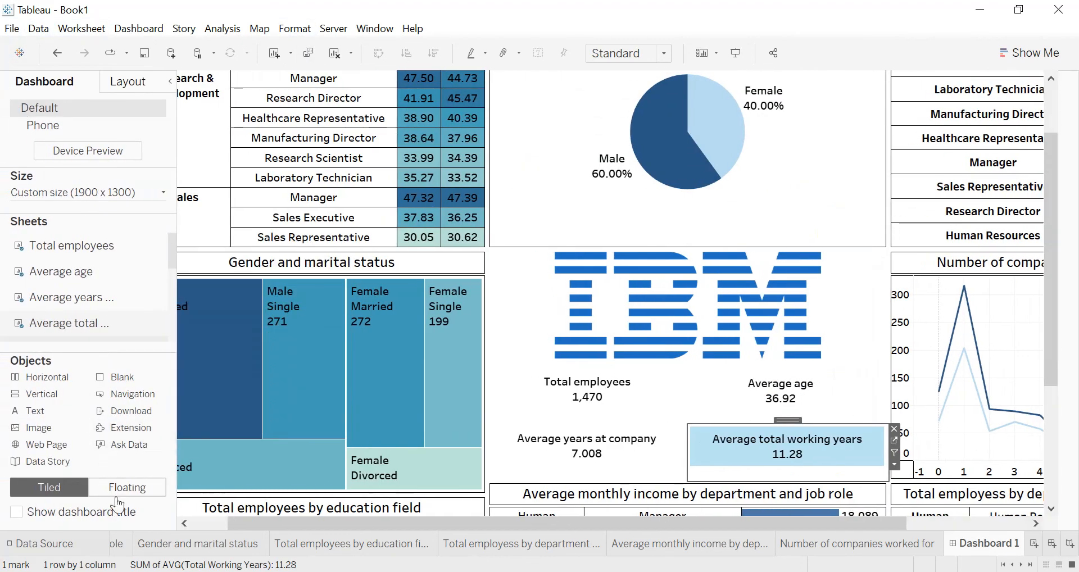
{"action": "left_click", "coordinate": [124, 489]}
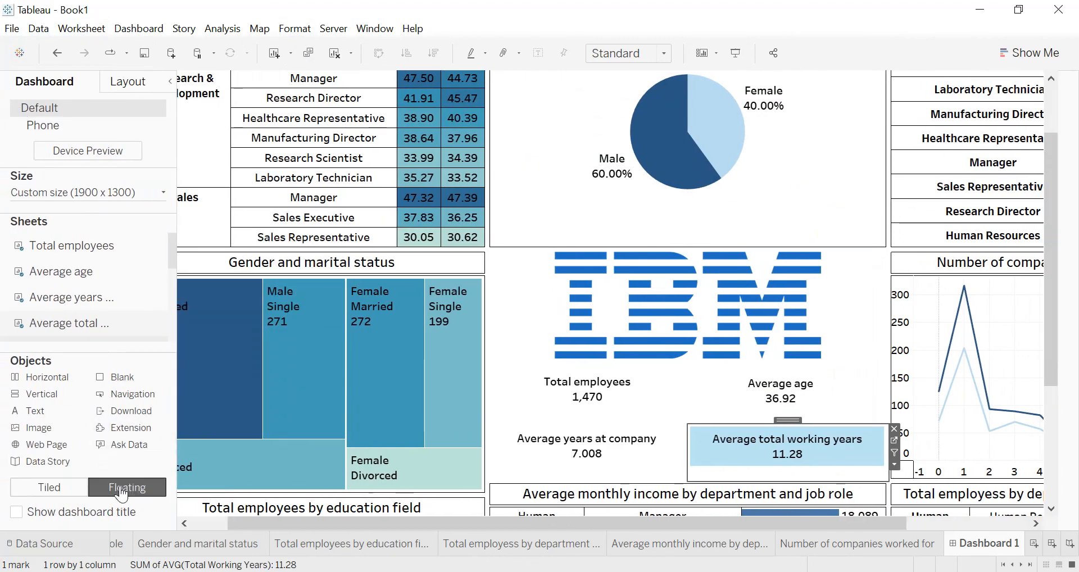
{"action": "double_click", "coordinate": [44, 427]}
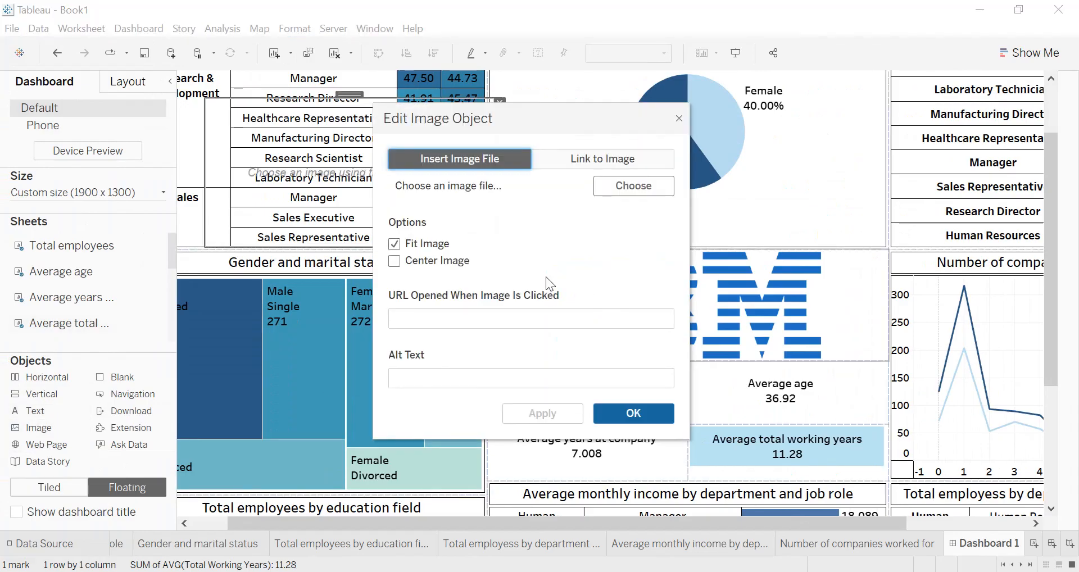
{"action": "left_click", "coordinate": [632, 185]}
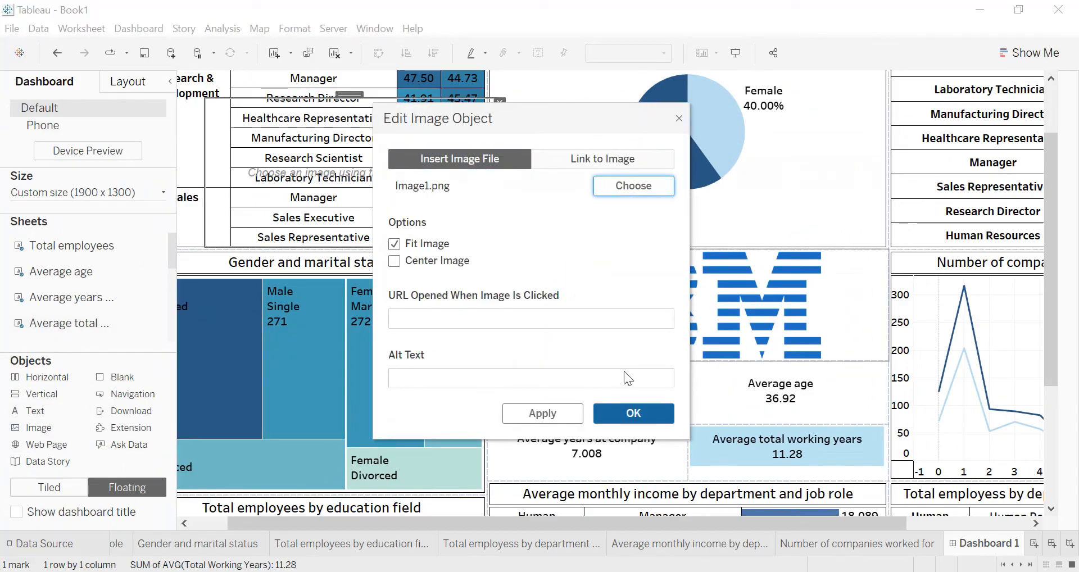
{"action": "left_click", "coordinate": [632, 414]}
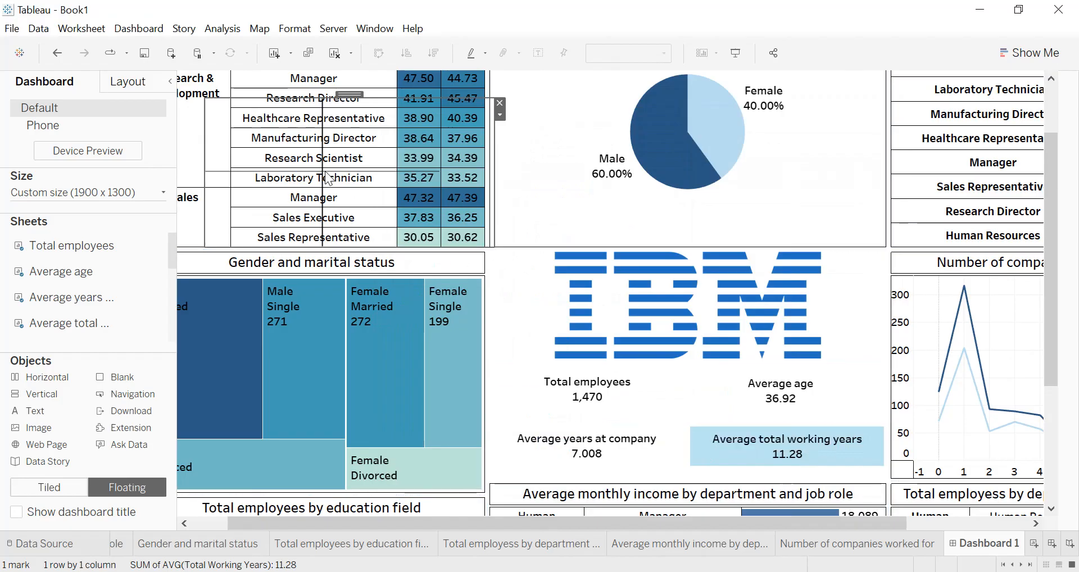
- Shrink the floating cross image and centre it over the four summary tiles so its lines run along their shared borders
{"action": "left_click_drag", "start_coordinate": [353, 93], "coordinate": [743, 319]}
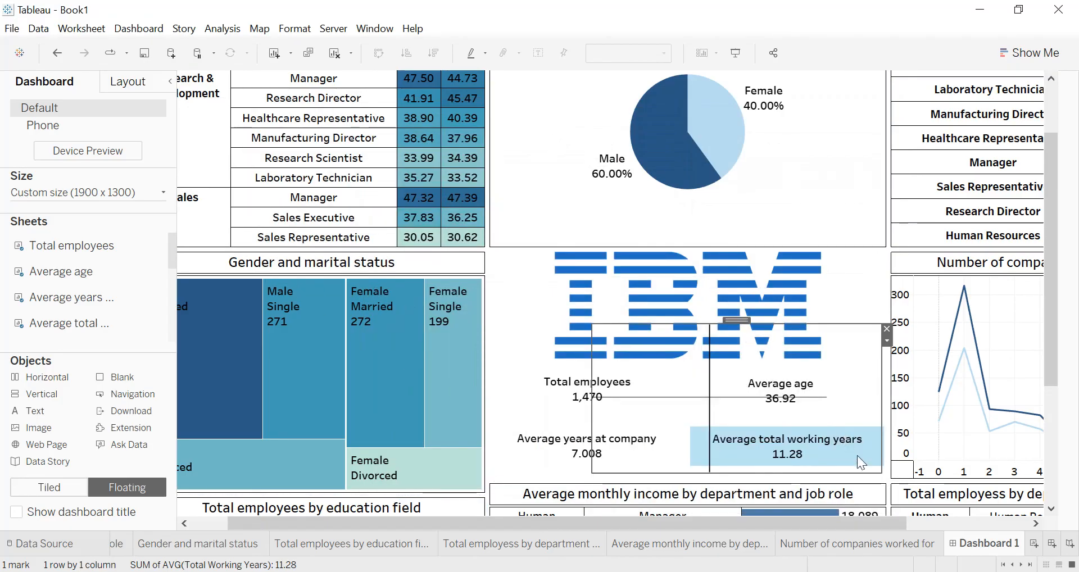
{"action": "left_click_drag", "start_coordinate": [882, 472], "coordinate": [765, 423]}
{"action": "left_click_drag", "start_coordinate": [677, 324], "coordinate": [718, 383]}
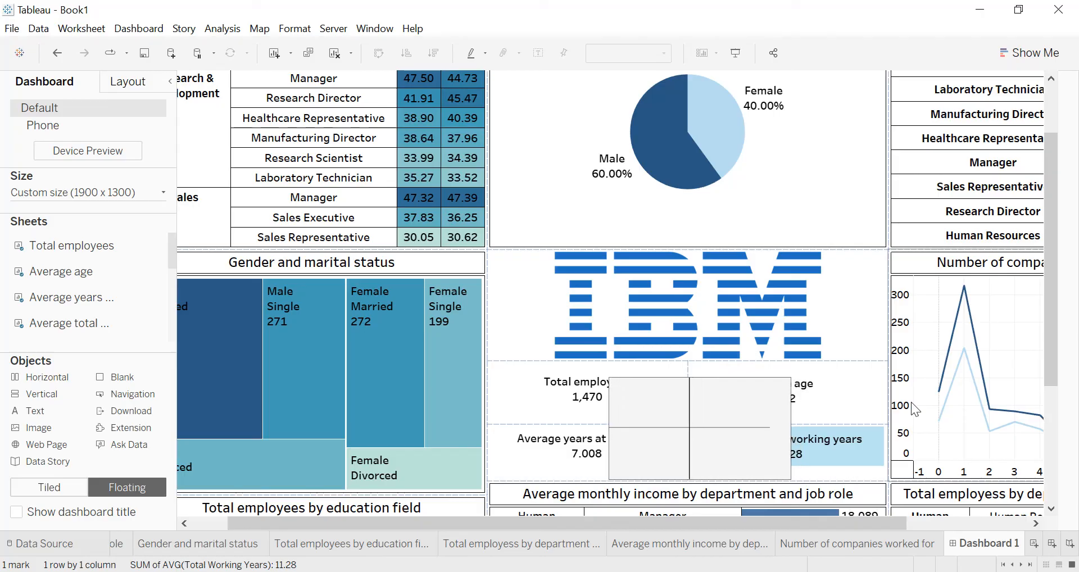
{"action": "key", "text": "Up"}
{"action": "key", "text": "Up"}
{"action": "key", "text": "Up"}
{"action": "key", "text": "Up"}
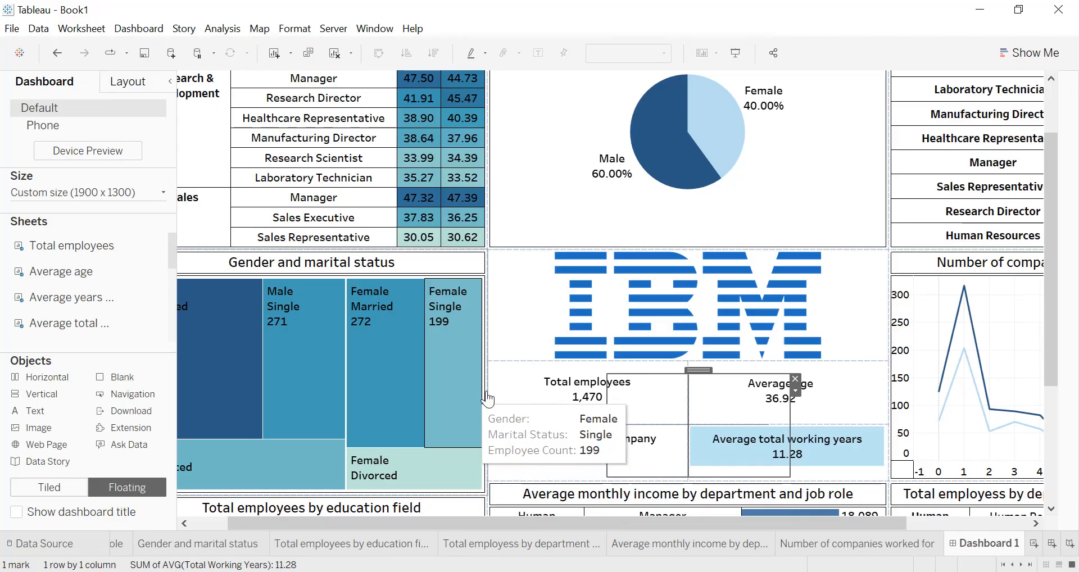
{"action": "left_click", "coordinate": [535, 335]}
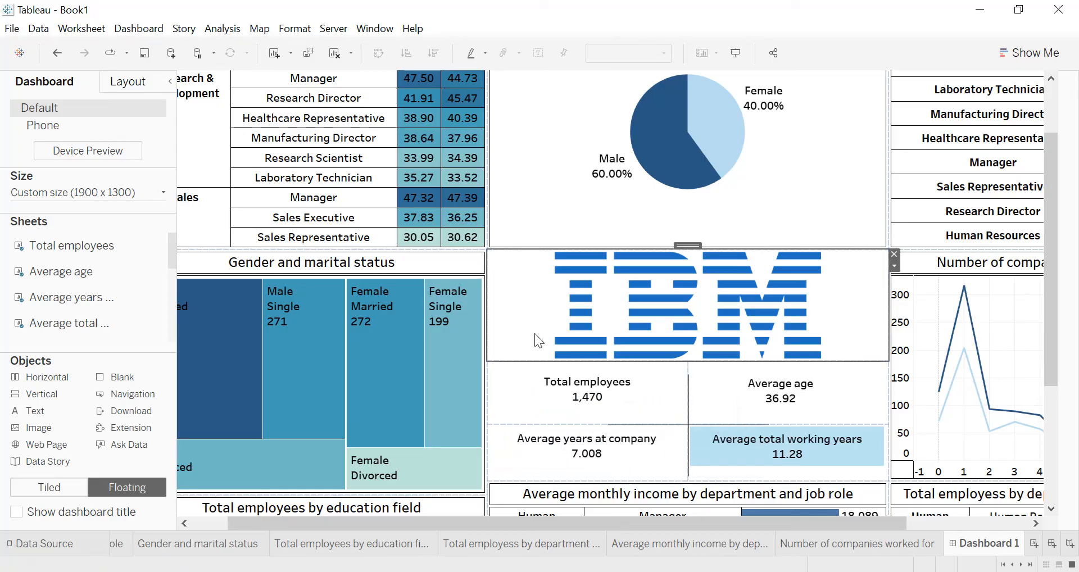
{"action": "left_click", "coordinate": [686, 427]}
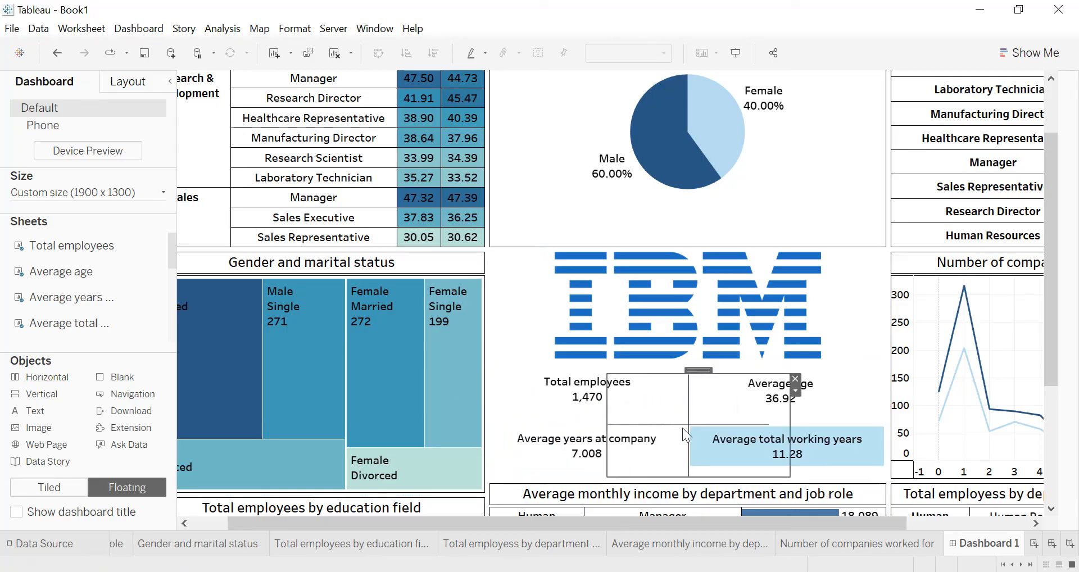
{"action": "left_click", "coordinate": [858, 317]}
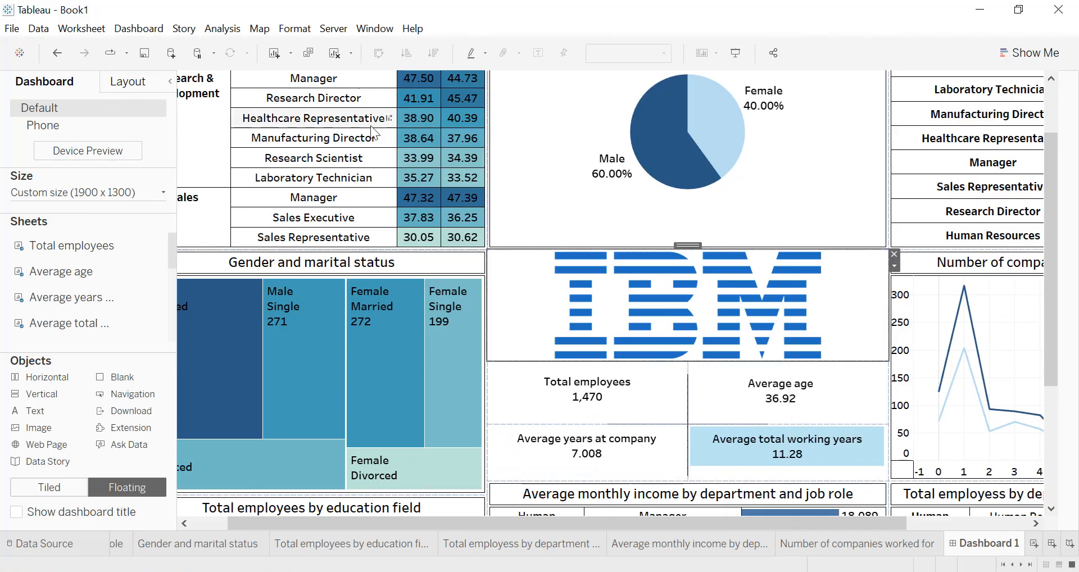
- Export the finished dashboard as the image file Dashboard 1.png
{"action": "left_click", "coordinate": [147, 31]}
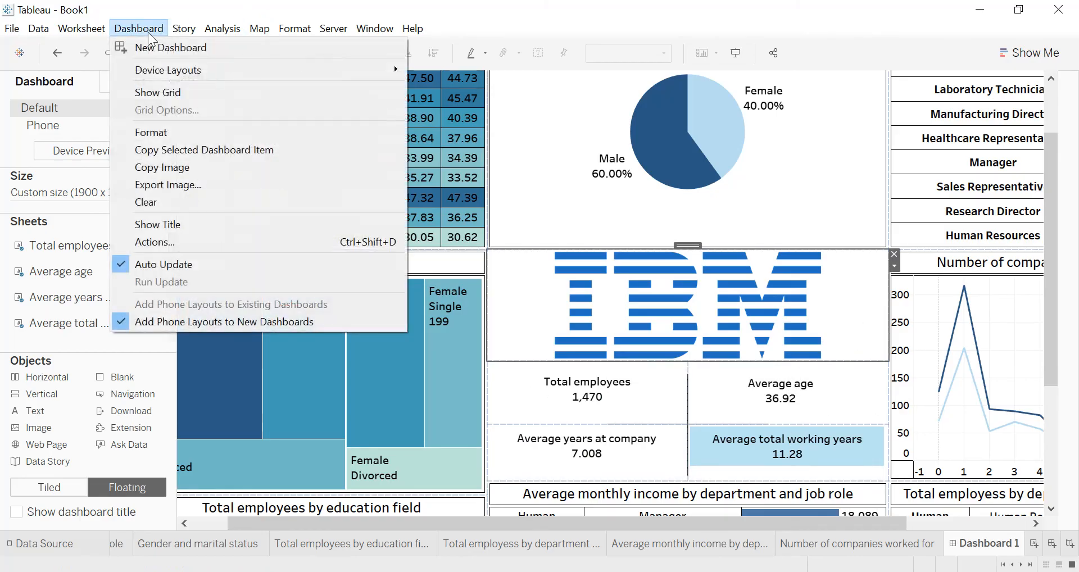
{"action": "left_click", "coordinate": [169, 184]}
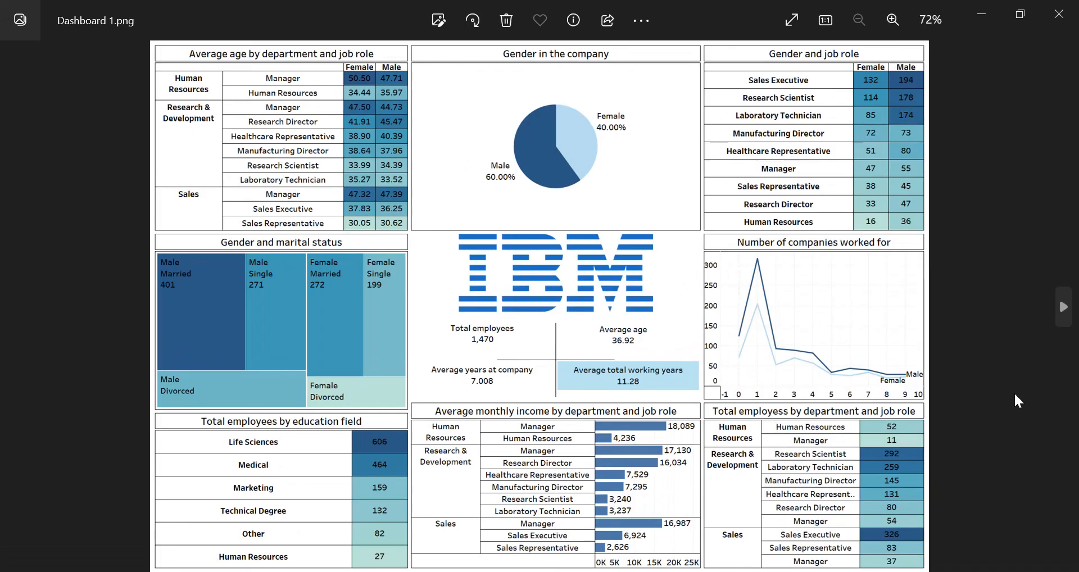